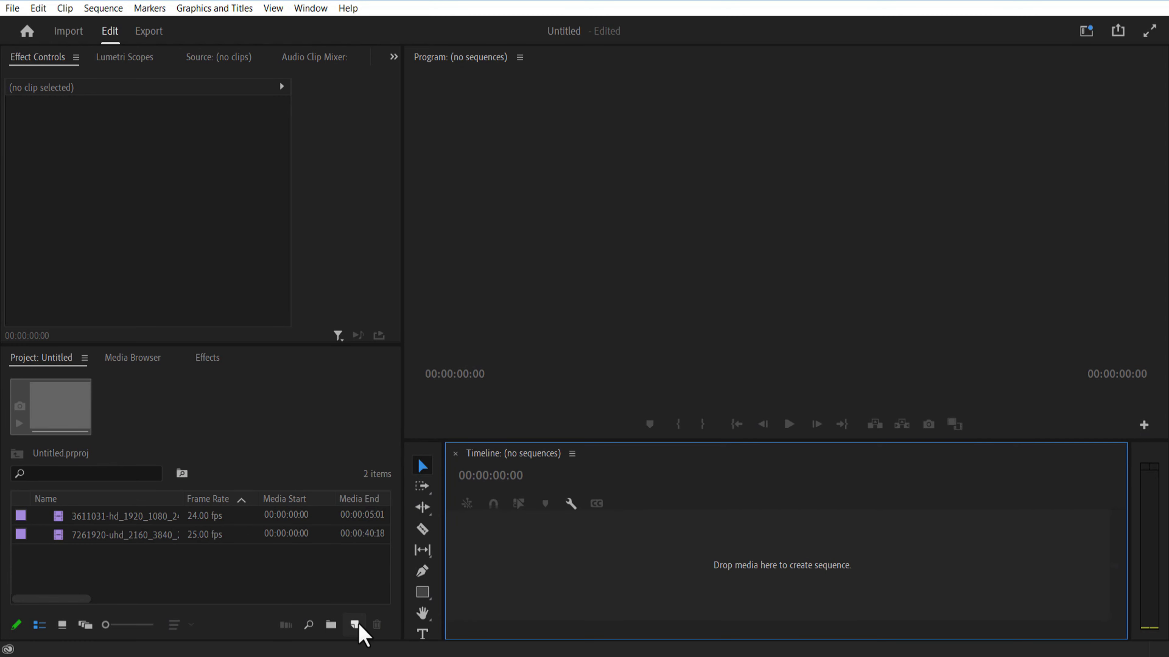
Step: Create a DSLR 1080p30 sequence with its frame size changed to 1080 horizontal by 1920 vertical
{"action": "left_click", "coordinate": [394, 474]}
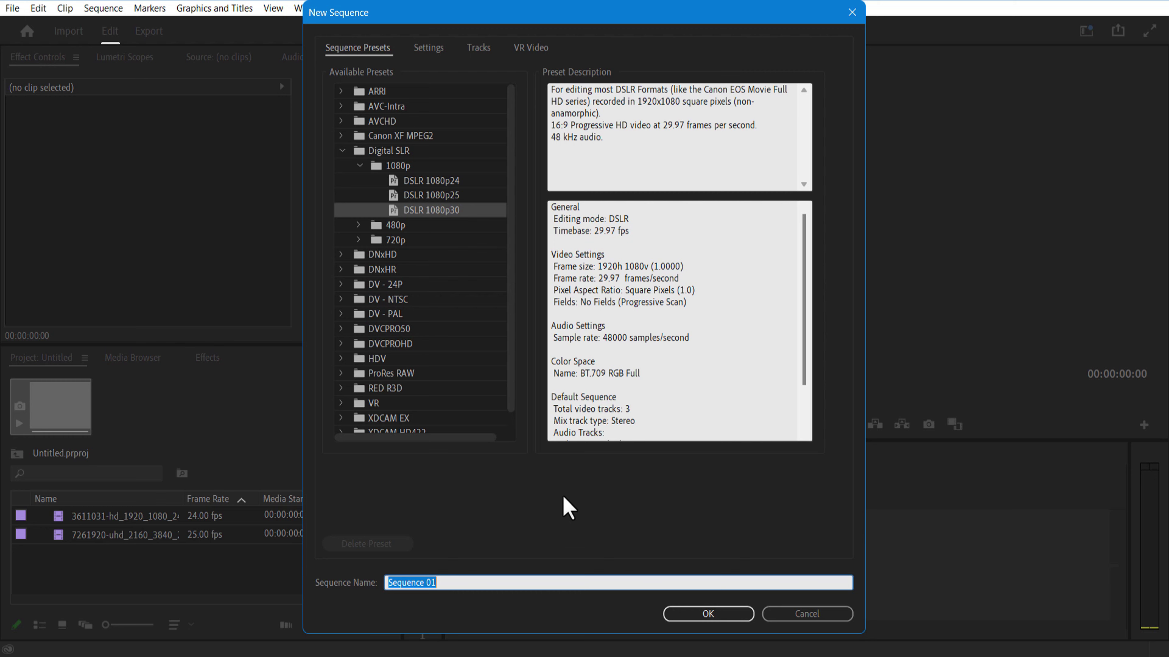
{"action": "left_click", "coordinate": [433, 47]}
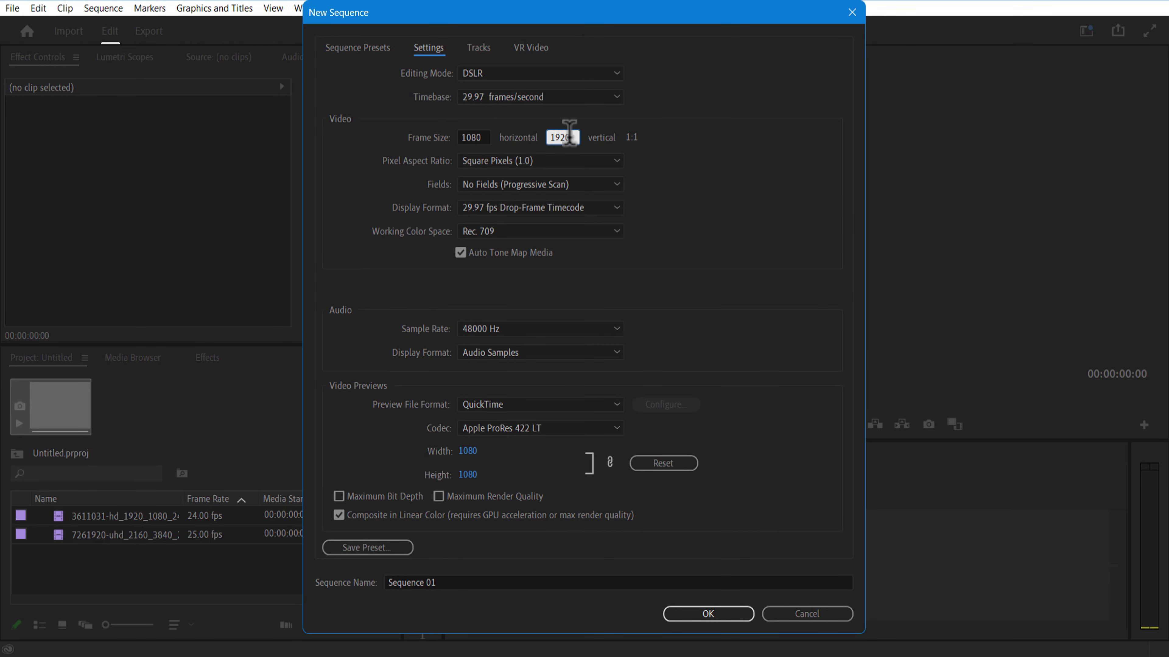
{"action": "key", "text": "Return"}
Step: Place 7261920-uhd_2160_3840_25fps.mp4 at the start of V1, with its scale at 75 and position at 540, 720
{"action": "left_click_drag", "start_coordinate": [117, 535], "coordinate": [647, 541]}
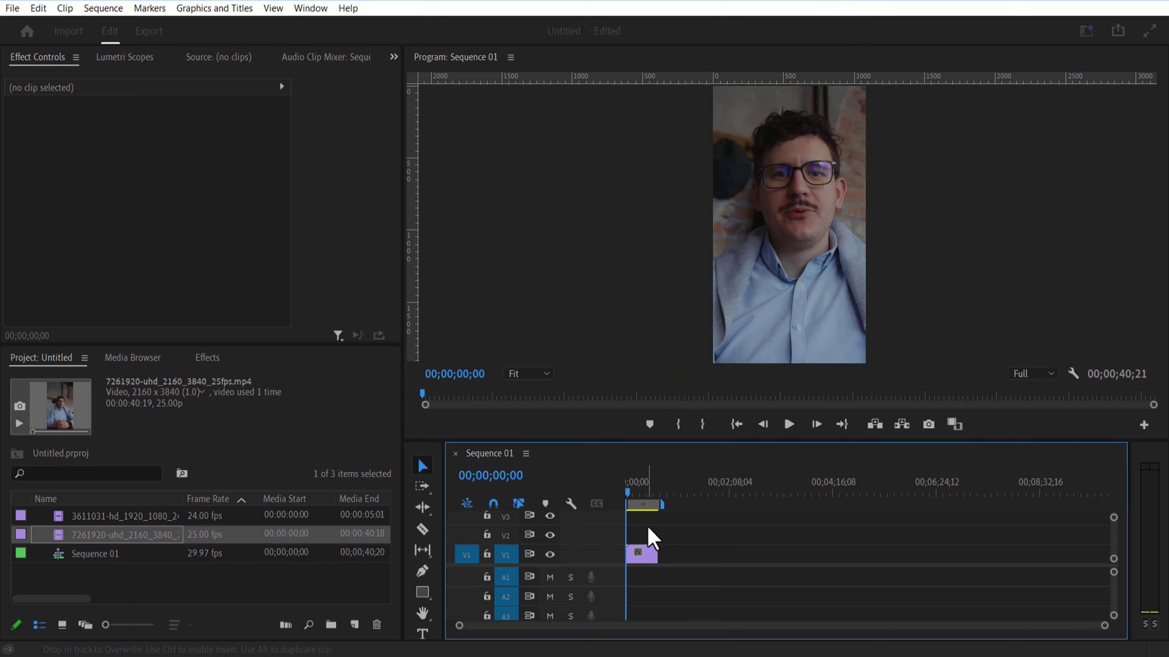
{"action": "left_click", "coordinate": [642, 554]}
{"action": "left_click", "coordinate": [627, 492]}
{"action": "key", "text": "backslash"}
{"action": "left_click_drag", "start_coordinate": [626, 492], "coordinate": [635, 493]}
{"action": "key", "text": "Home"}
{"action": "left_click", "coordinate": [322, 598]}
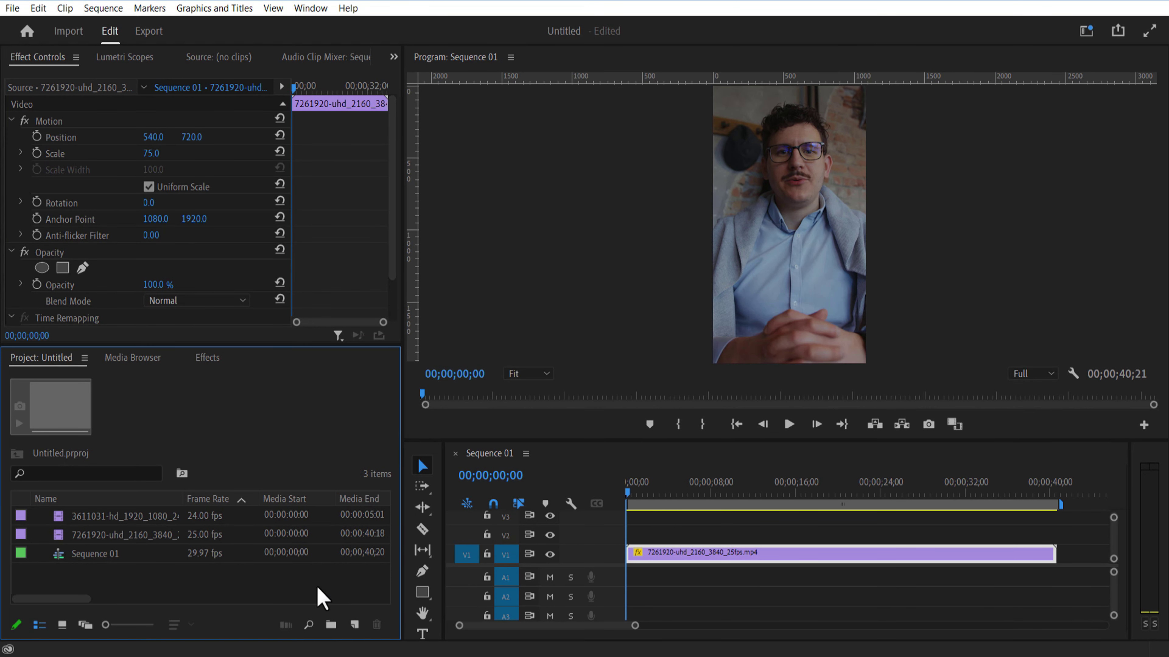
Step: Add a text layer over the speaker's chest at the sequence start reading "This might be"
{"action": "left_click", "coordinate": [422, 634]}
{"action": "left_click", "coordinate": [736, 229]}
{"action": "type", "text": "This might be"}
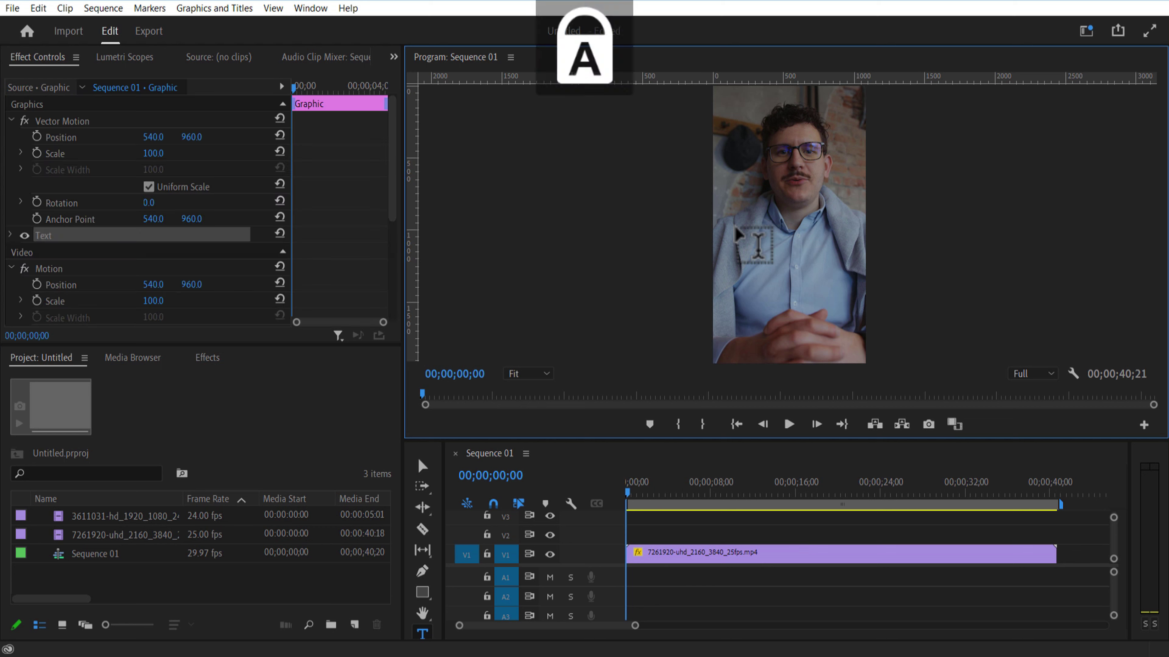
Step: Align the "This might be" text to the vertical centre of the frame using Essential Graphics
{"action": "key", "text": "ctrl+a"}
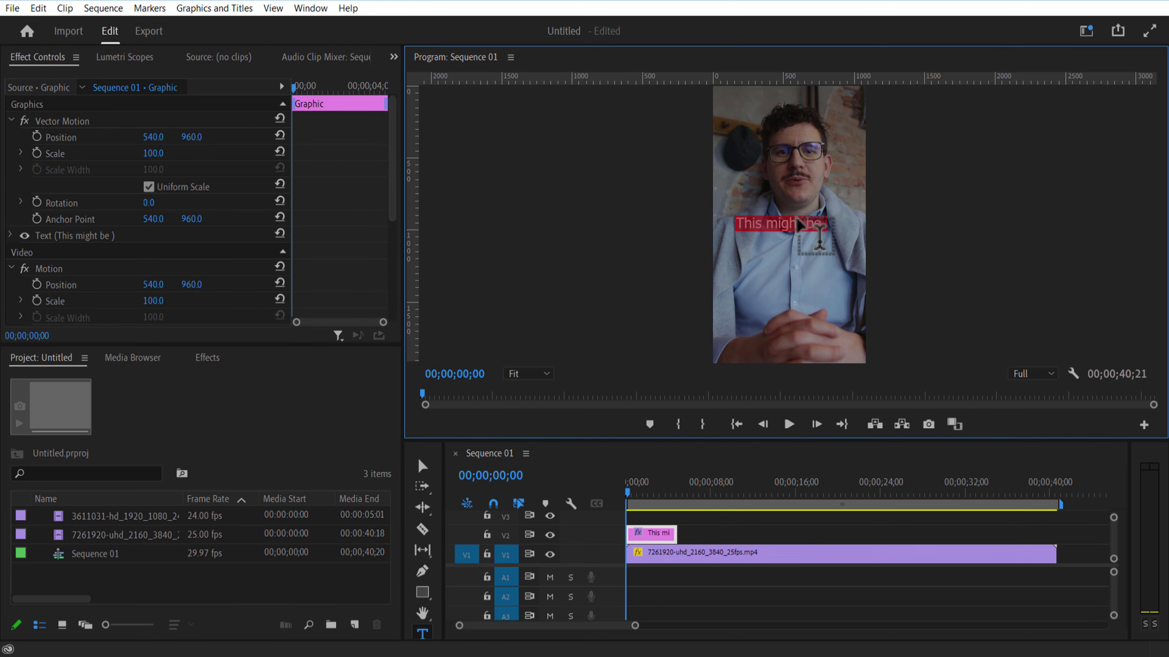
{"action": "left_click", "coordinate": [311, 12]}
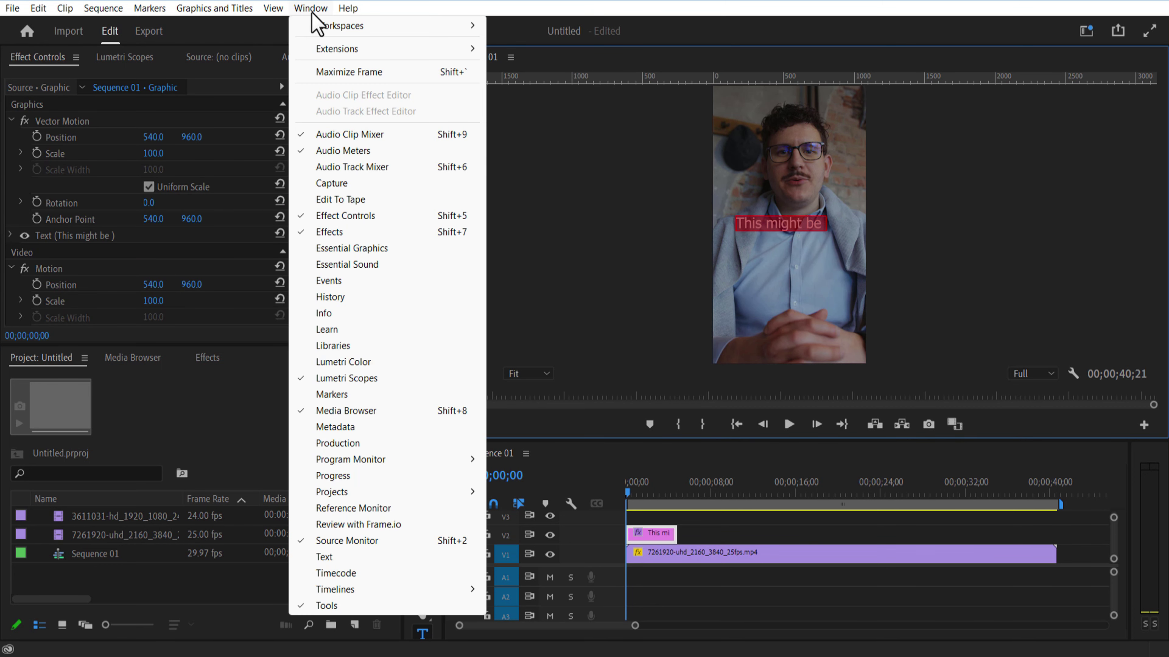
{"action": "left_click", "coordinate": [360, 249]}
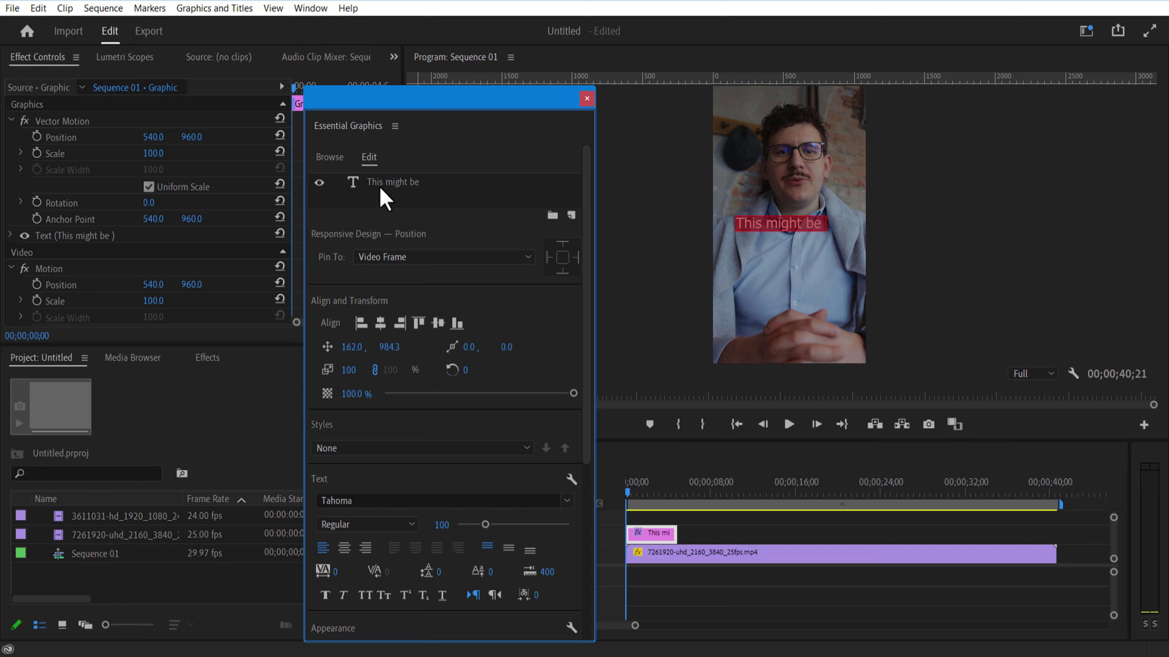
{"action": "left_click", "coordinate": [386, 182]}
{"action": "left_click", "coordinate": [441, 327]}
{"action": "left_click", "coordinate": [587, 98]}
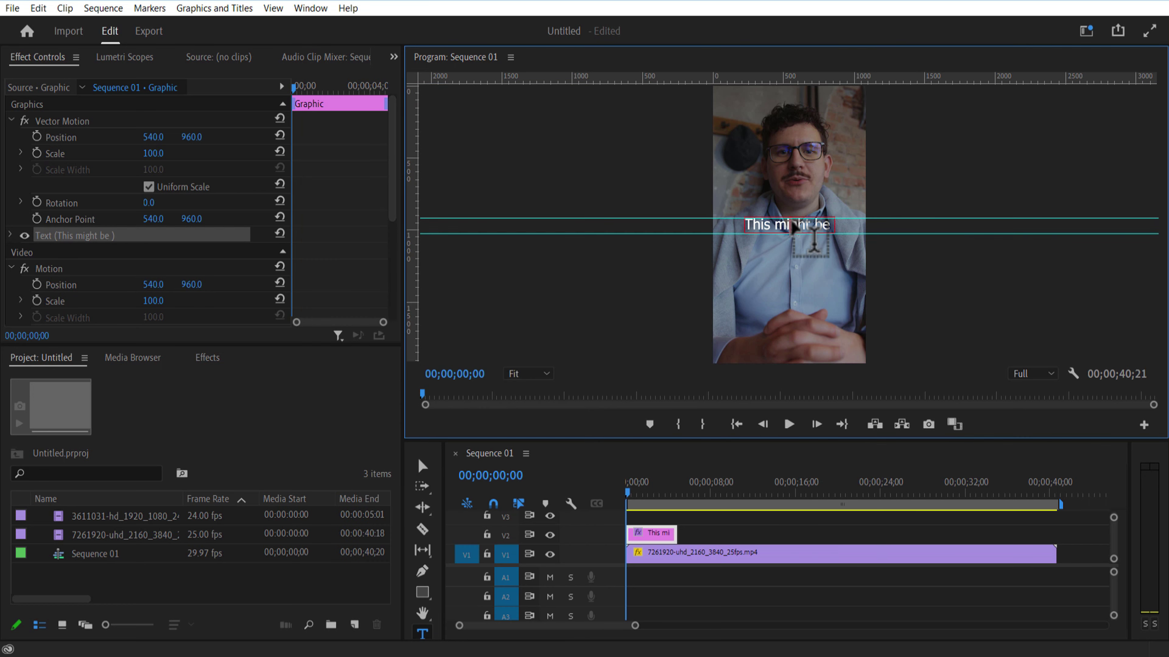
Step: Add a rectangular mask to the "This might be" text and move it off the text's left side
{"action": "left_click", "coordinate": [11, 236]}
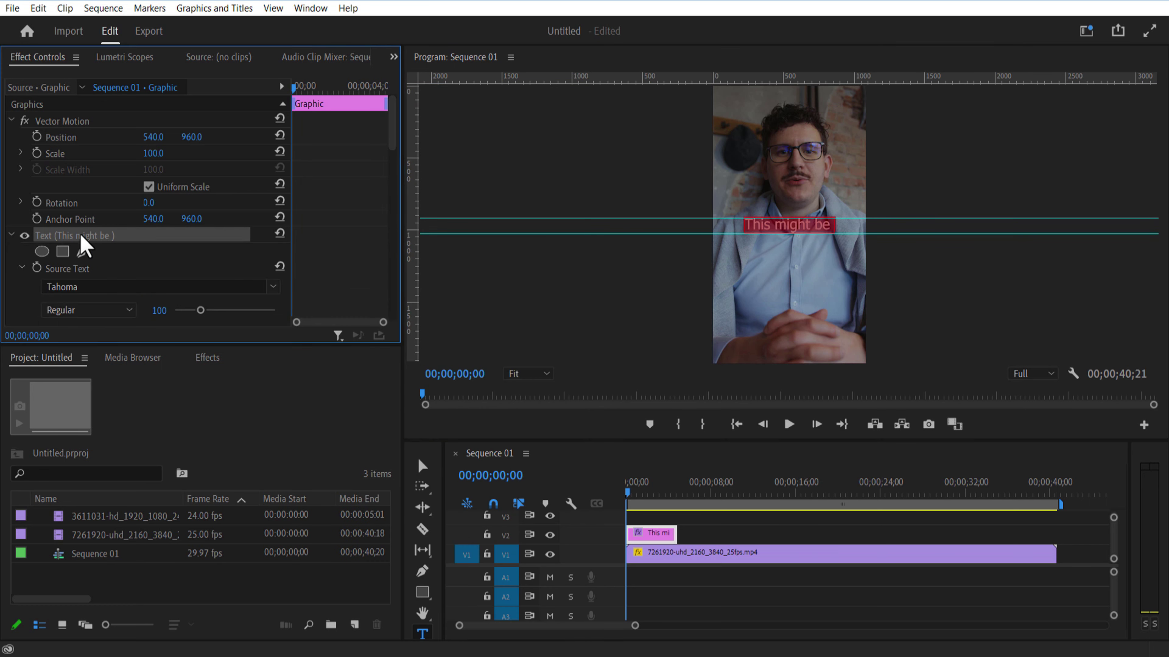
{"action": "left_click", "coordinate": [63, 251]}
{"action": "left_click_drag", "start_coordinate": [770, 190], "coordinate": [727, 193]}
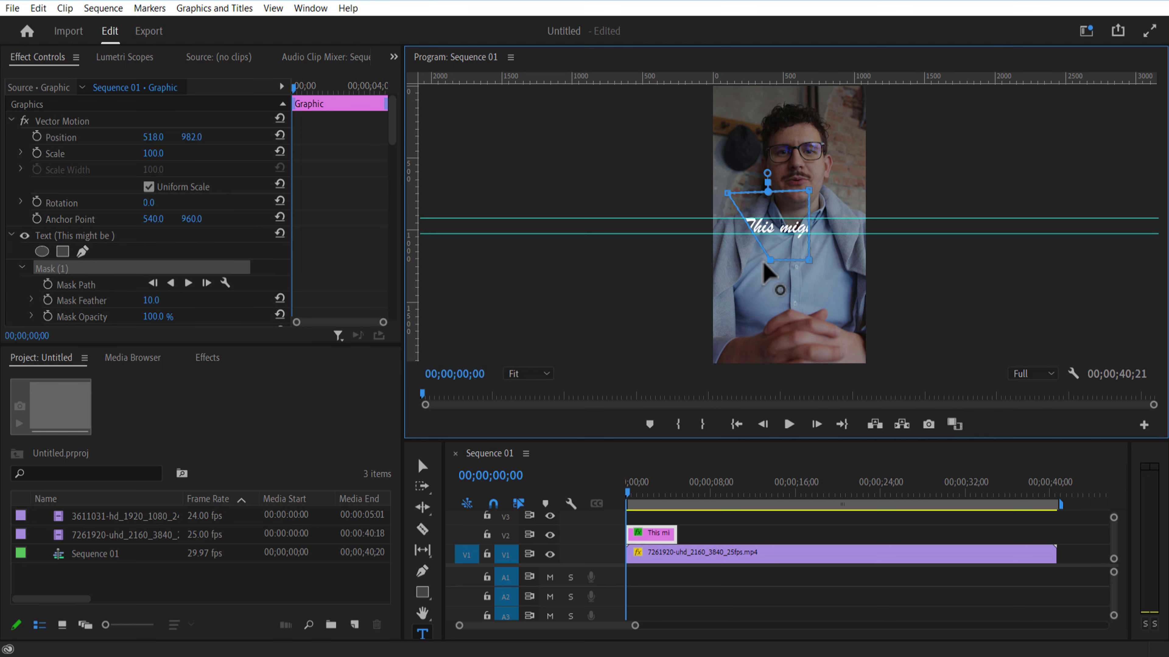
{"action": "left_click_drag", "start_coordinate": [762, 228], "coordinate": [700, 233]}
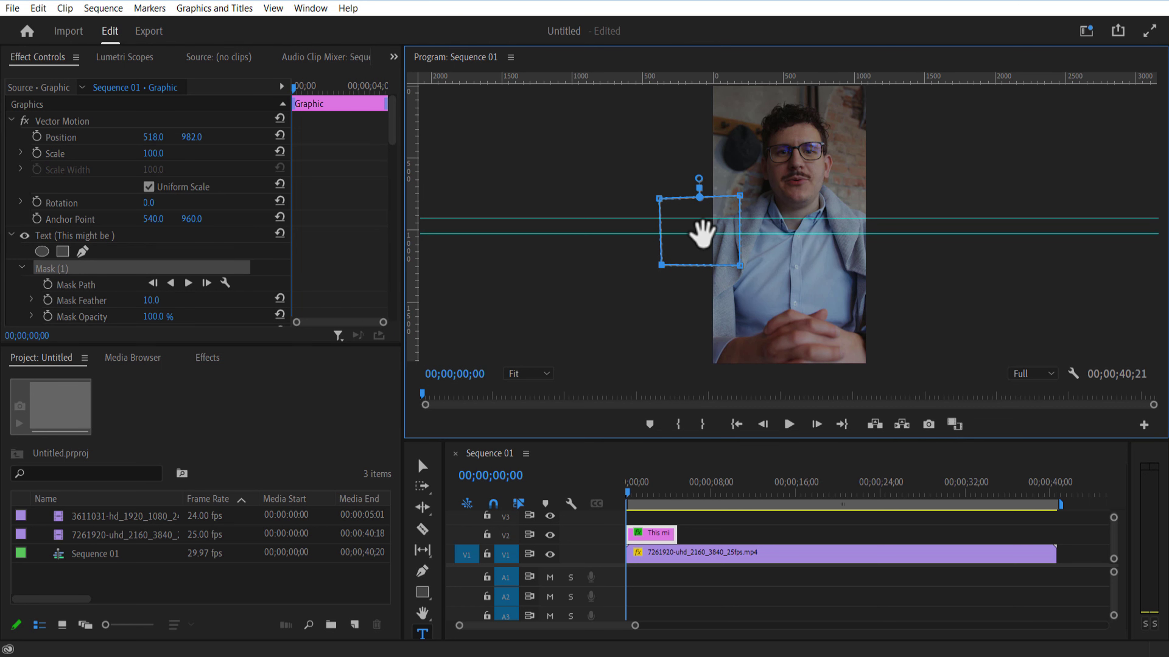
Step: Keyframe the mask path at the clip's start, and at 00;00;00;20 widen the mask to cover the whole text
{"action": "left_click", "coordinate": [47, 284]}
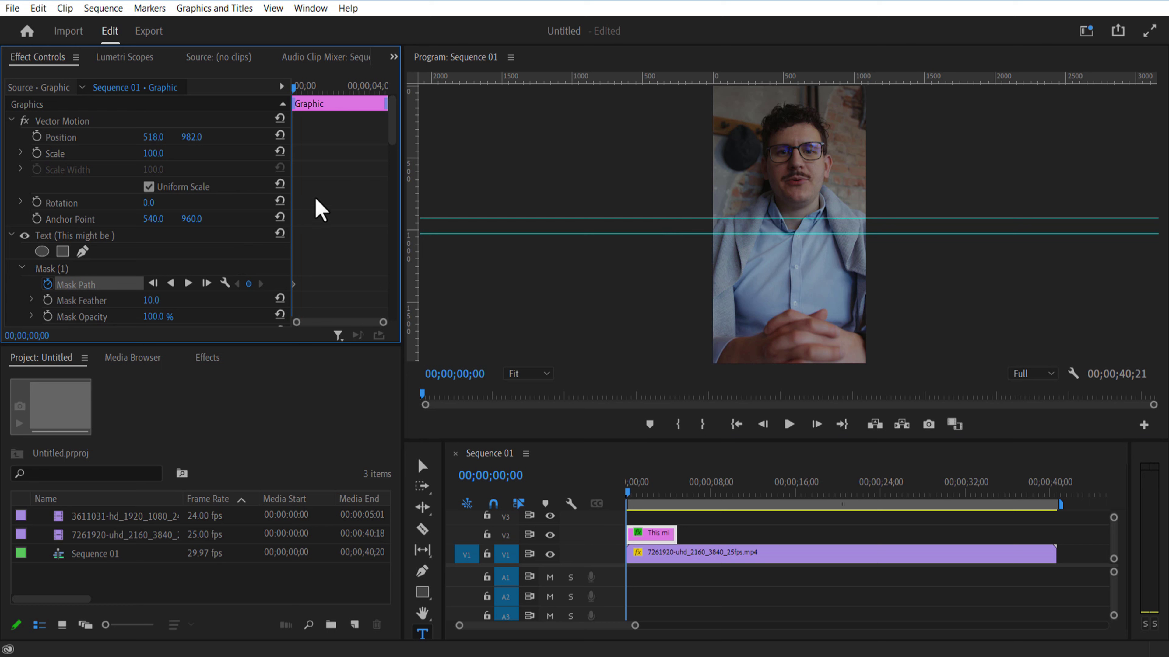
{"action": "left_click_drag", "start_coordinate": [295, 86], "coordinate": [304, 88]}
{"action": "left_click", "coordinate": [138, 269]}
{"action": "left_click_drag", "start_coordinate": [740, 195], "coordinate": [812, 191]}
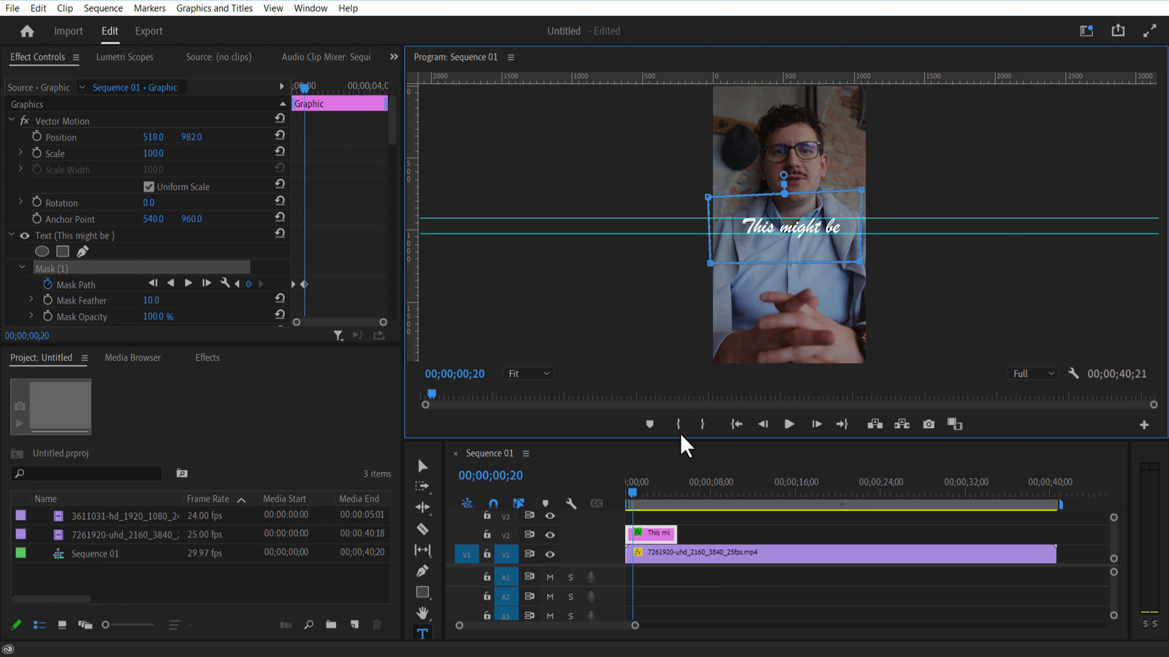
Step: Play the sequence from its start to preview the text reveal
{"action": "left_click", "coordinate": [618, 497]}
{"action": "left_click", "coordinate": [717, 530]}
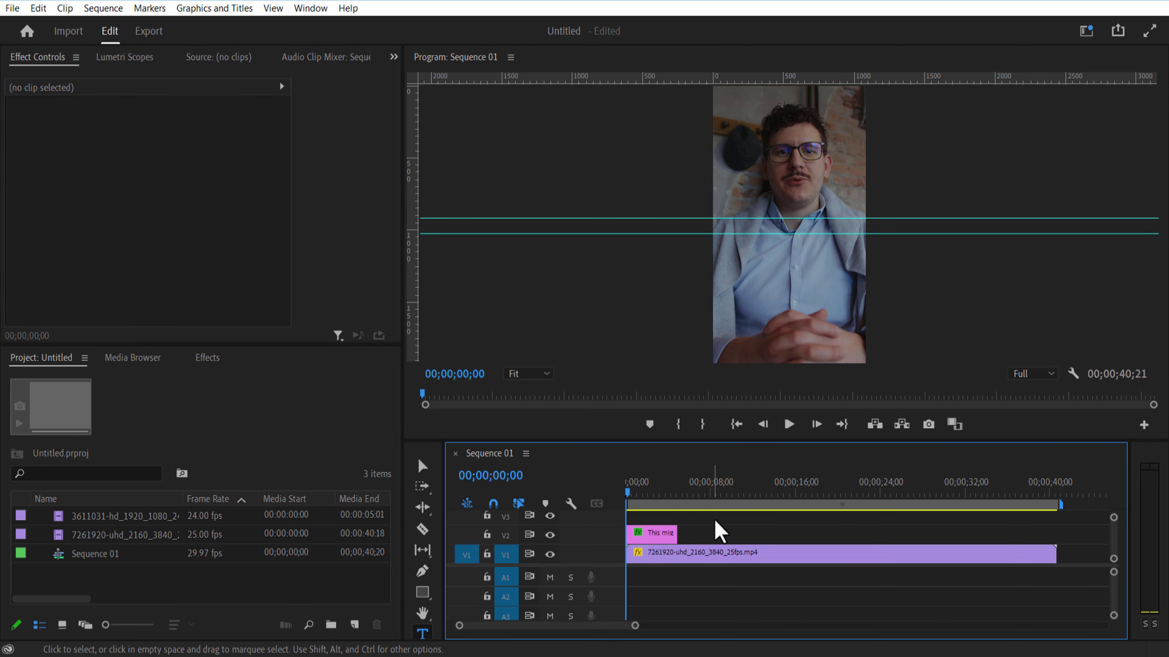
{"action": "left_click", "coordinate": [790, 424]}
{"action": "left_click", "coordinate": [789, 424]}
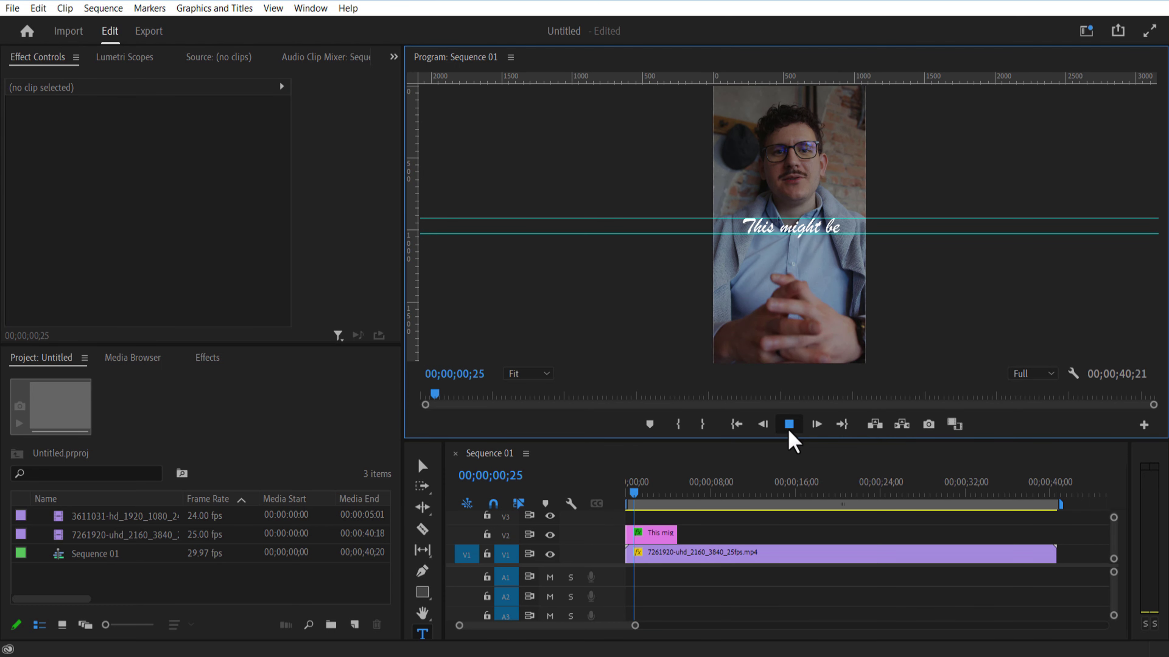
Step: Split the "This might be" graphic on V2 at 00;00;00;26
{"action": "left_click", "coordinate": [633, 492]}
{"action": "left_click_drag", "start_coordinate": [627, 491], "coordinate": [635, 492]}
{"action": "left_click", "coordinate": [656, 535]}
{"action": "left_click", "coordinate": [431, 533]}
{"action": "left_click", "coordinate": [645, 534]}
{"action": "left_click", "coordinate": [423, 466]}
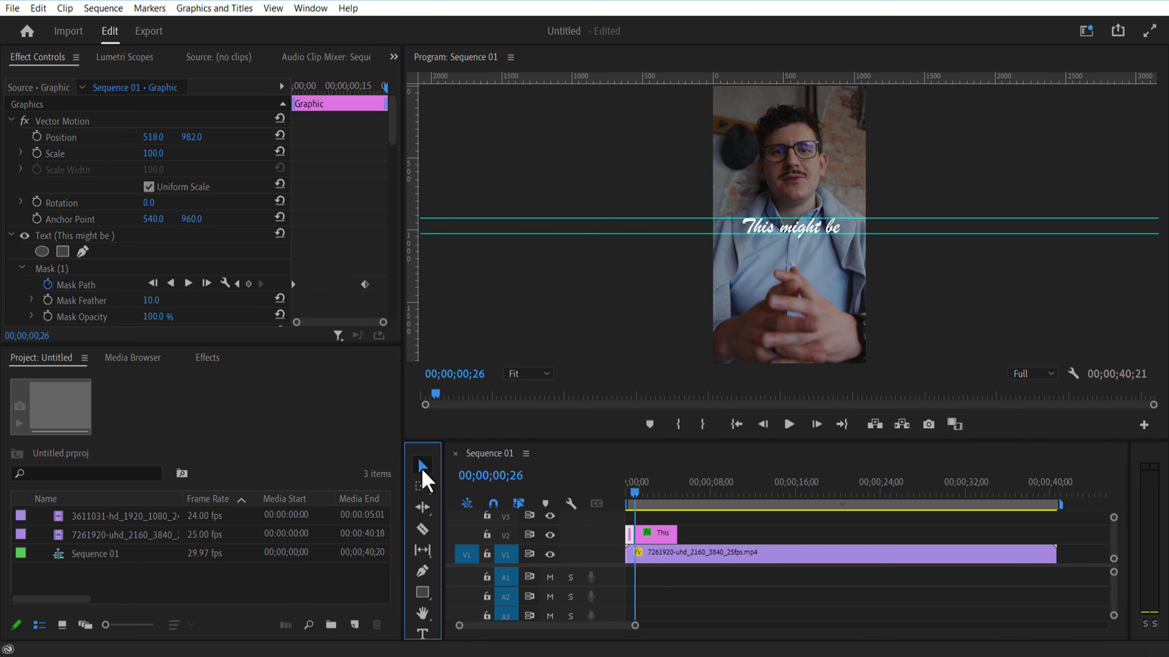
Step: Remove the mask from the second graphic segment and change its text to "The biggest" in Poppins Medium, size 120
{"action": "left_click", "coordinate": [663, 536]}
{"action": "left_click", "coordinate": [52, 268]}
{"action": "key", "text": "Delete"}
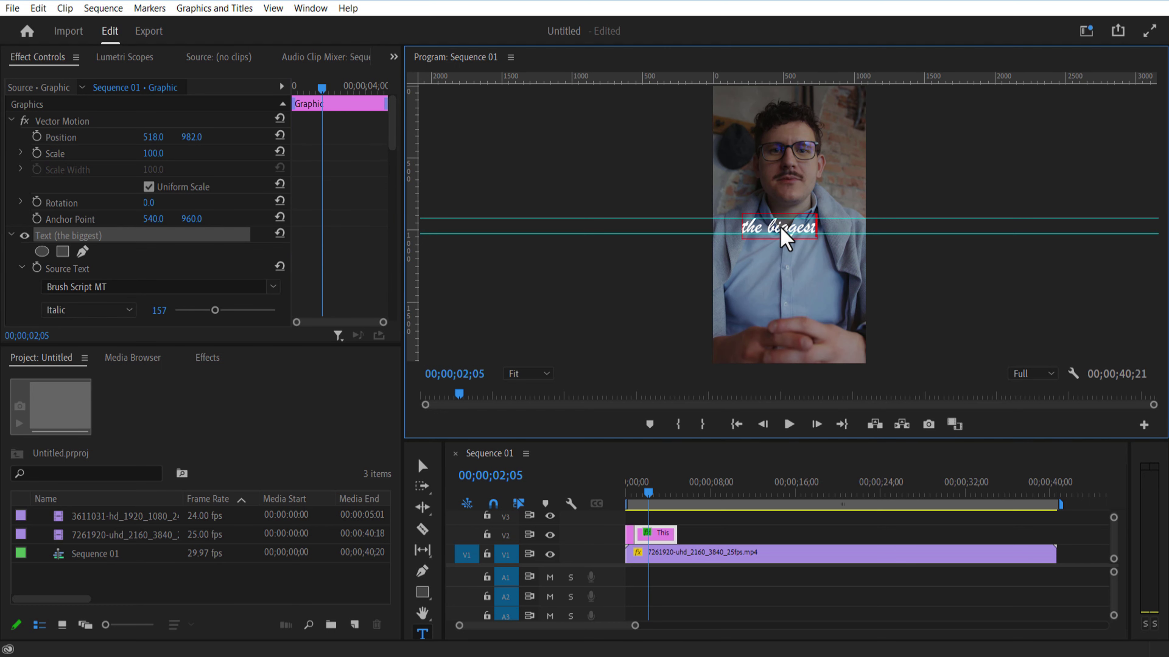
{"action": "left_click", "coordinate": [121, 281]}
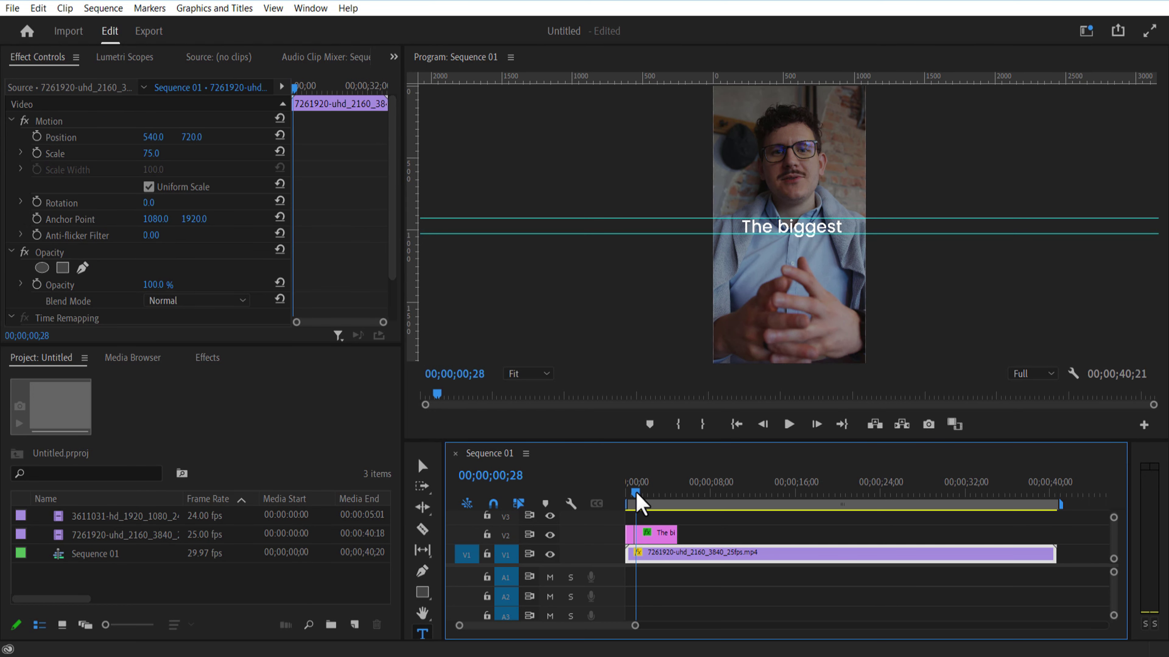
Step: Duplicate the "The biggest" graphic onto V3 directly above the original
{"action": "scroll", "coordinate": [665, 496], "scroll_direction": "up", "scroll_amount": 3}
{"action": "left_click", "coordinate": [695, 539]}
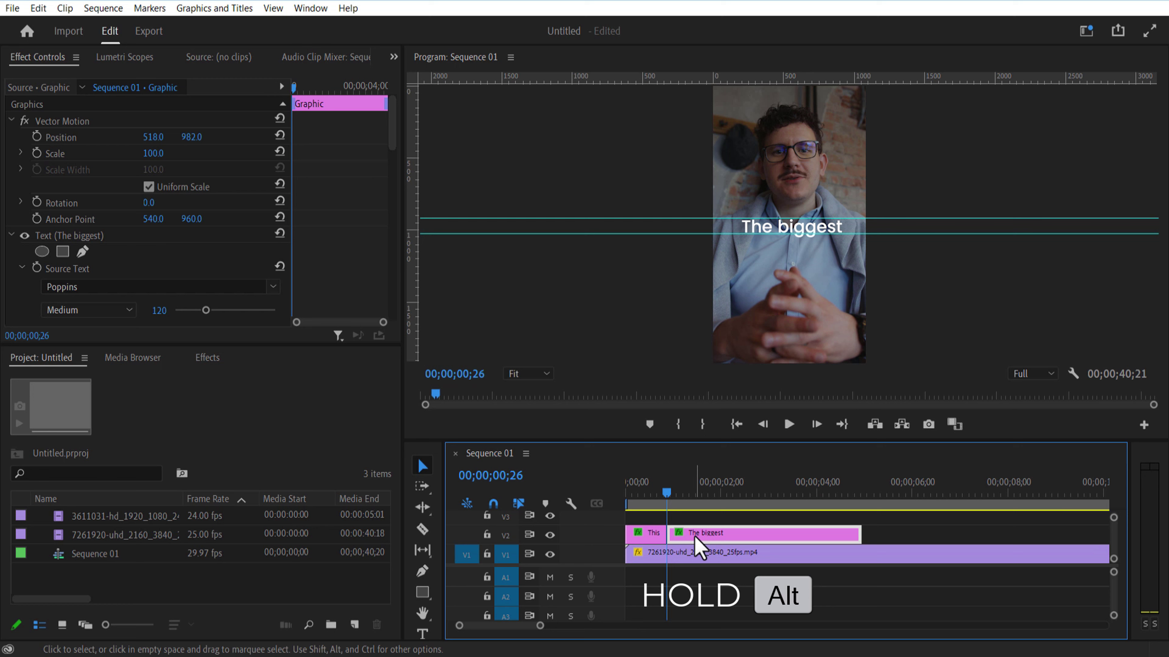
{"action": "left_click_drag", "start_coordinate": [697, 537], "coordinate": [698, 518], "text": "alt"}
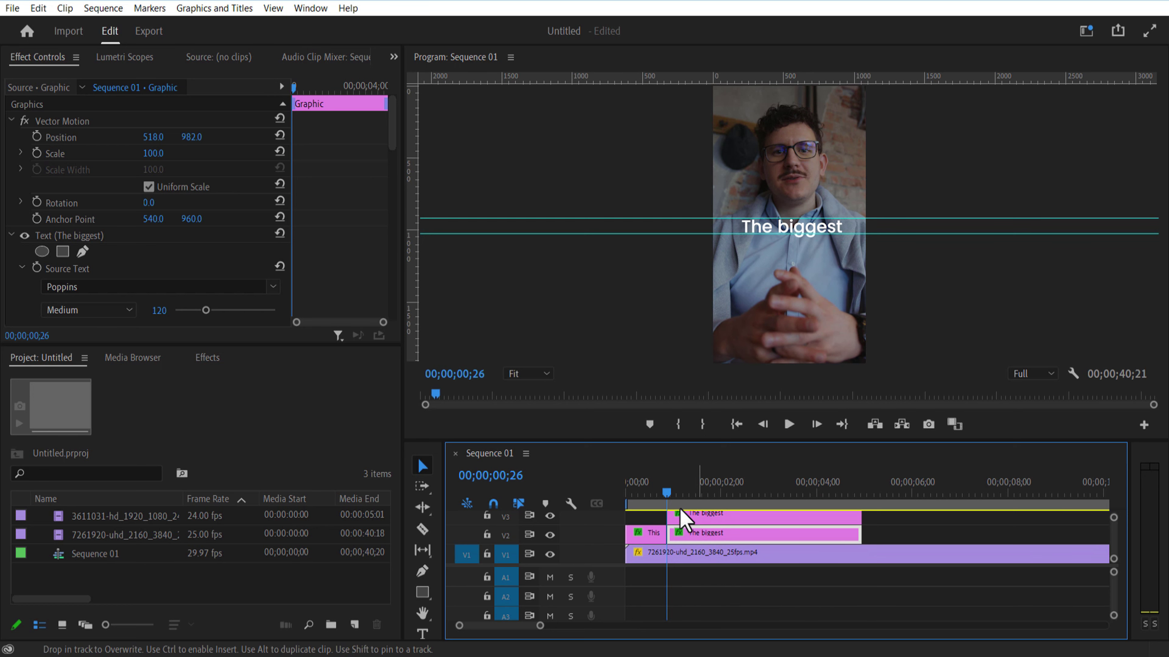
Step: Change the V3 copy's text to "problem" and set its vertical position to 1102 so it sits under "The biggest"
{"action": "left_click", "coordinate": [679, 492]}
{"action": "double_click", "coordinate": [814, 228]}
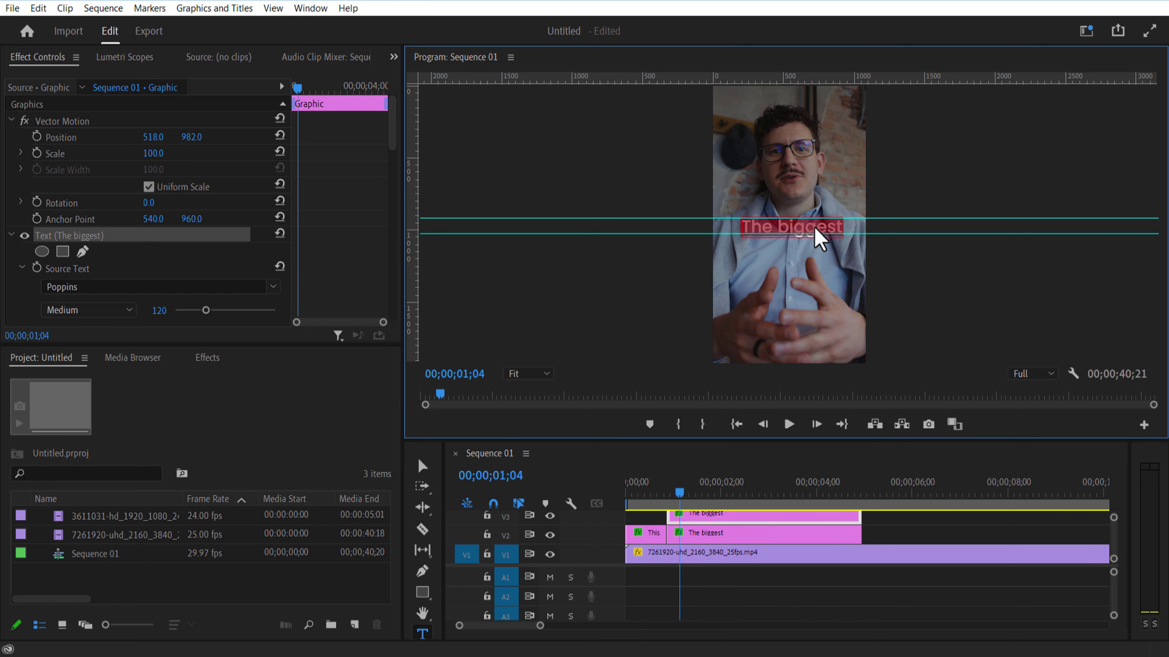
{"action": "type", "text": "problem"}
{"action": "left_click_drag", "start_coordinate": [191, 136], "coordinate": [209, 137]}
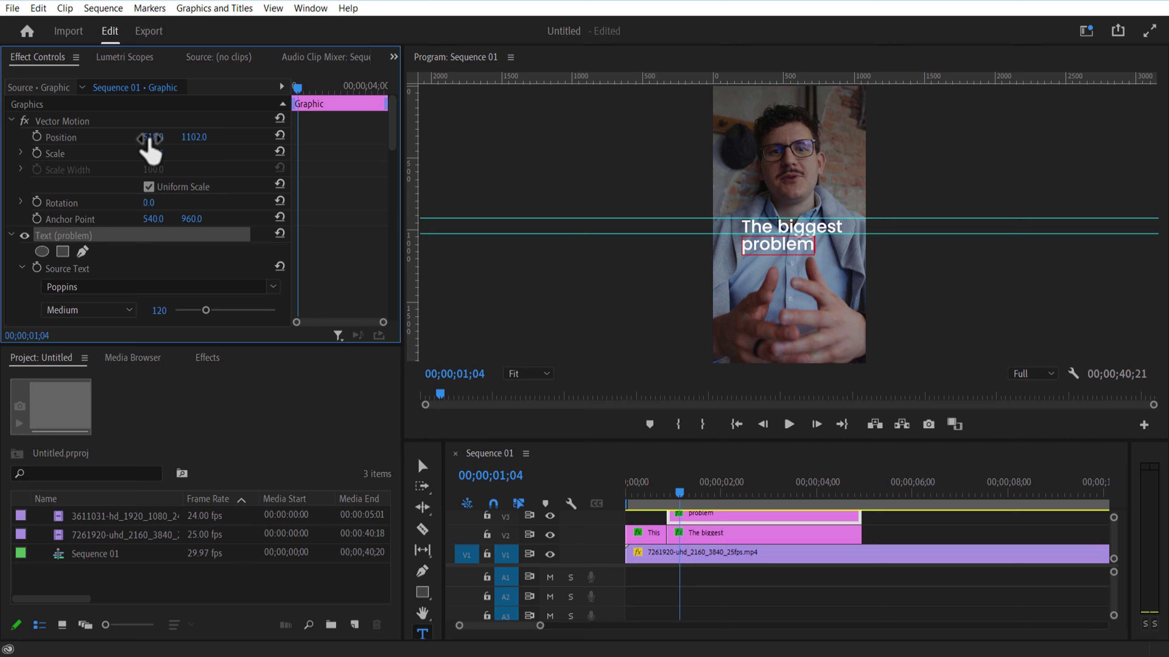
Step: Animate the "problem" graphic's position from off the frame's left side at its start to 458, 1102 at 00;00;01;16
{"action": "left_click", "coordinate": [39, 141]}
{"action": "left_click_drag", "start_coordinate": [297, 89], "coordinate": [306, 104]}
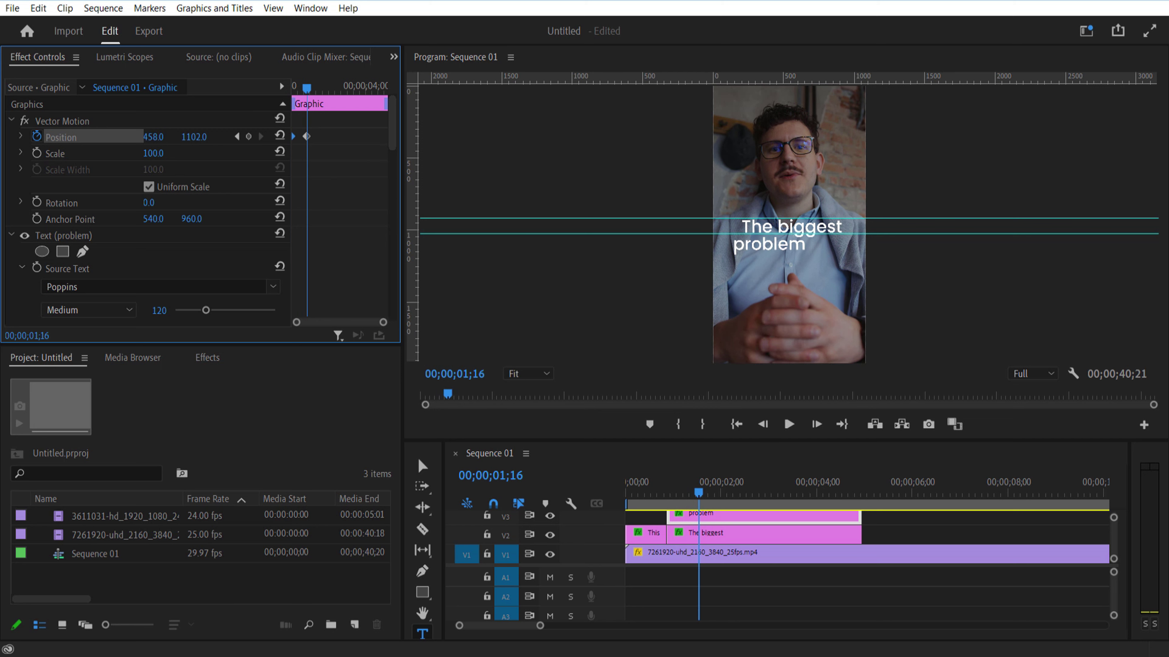
{"action": "key", "text": "Up"}
Step: Keyframe a fade-in on the "problem" text's opacity from the graphic's start to 00;00;01;17
{"action": "left_click_drag", "start_coordinate": [391, 131], "coordinate": [394, 259]}
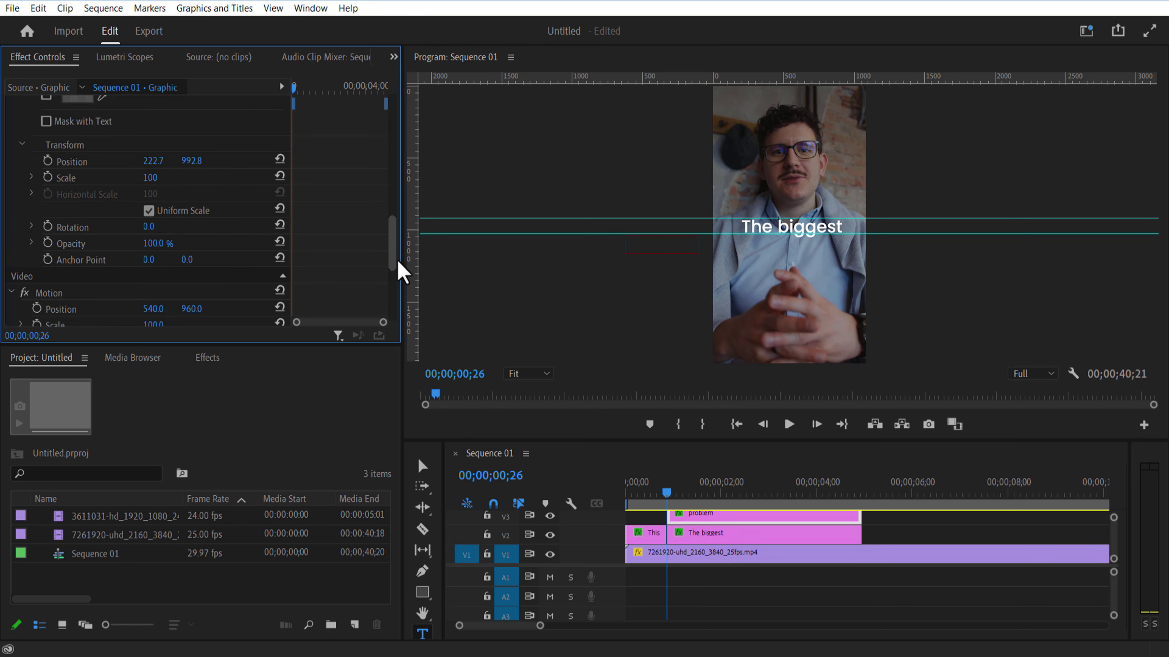
{"action": "left_click", "coordinate": [48, 243]}
{"action": "left_click_drag", "start_coordinate": [295, 86], "coordinate": [313, 98]}
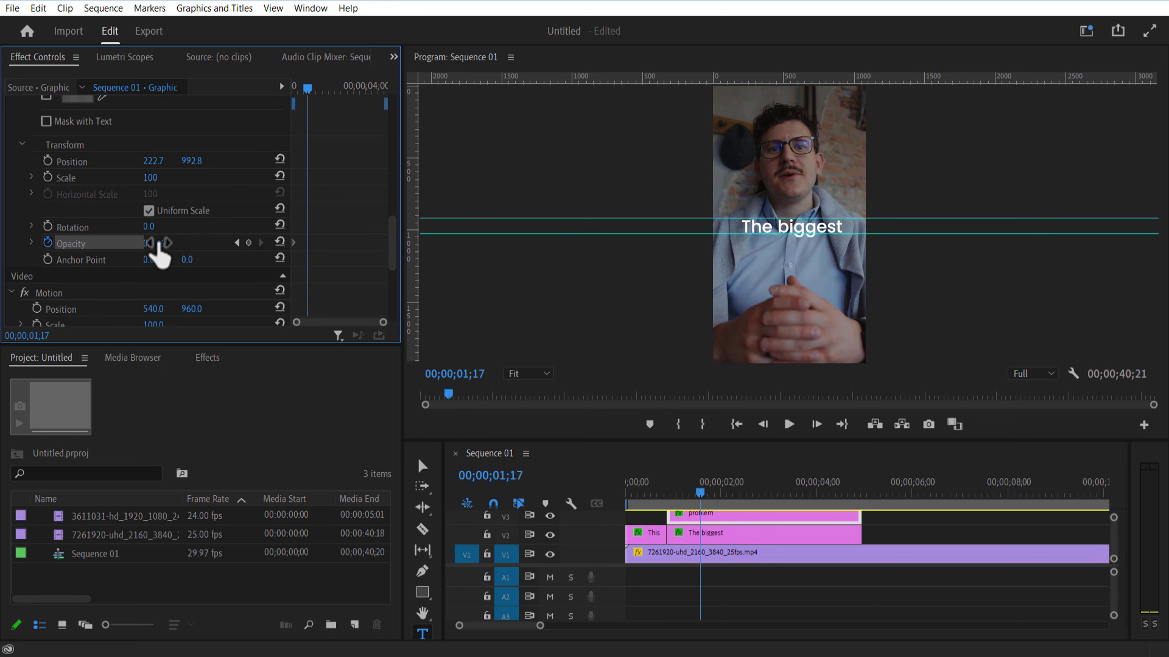
Step: Cut both graphics on V2 and V3 at 00;00;01;17 and delete the portions after the cut
{"action": "left_click", "coordinate": [422, 529]}
{"action": "left_click", "coordinate": [701, 524]}
{"action": "left_click", "coordinate": [700, 519]}
{"action": "key", "text": "v"}
{"action": "left_click_drag", "start_coordinate": [907, 519], "coordinate": [750, 533]}
{"action": "key", "text": "Delete"}
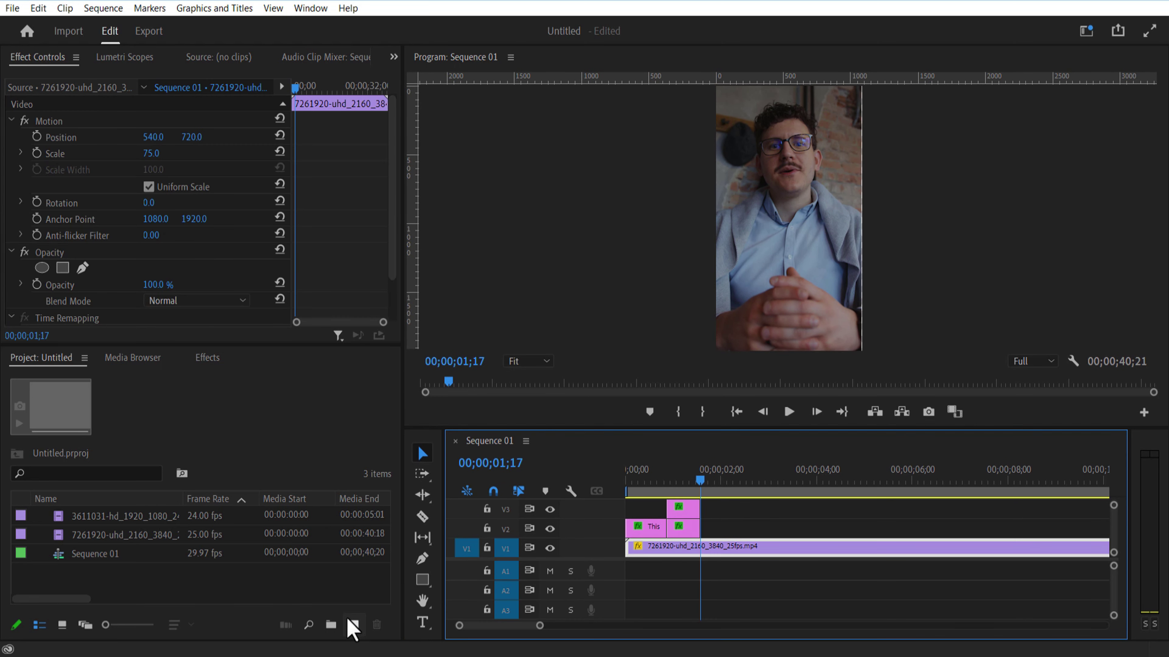
Step: Create a black 1080 by 1920 color matte and place it on V2 starting at 00;00;01;17
{"action": "left_click", "coordinate": [354, 625]}
{"action": "left_click", "coordinate": [392, 573]}
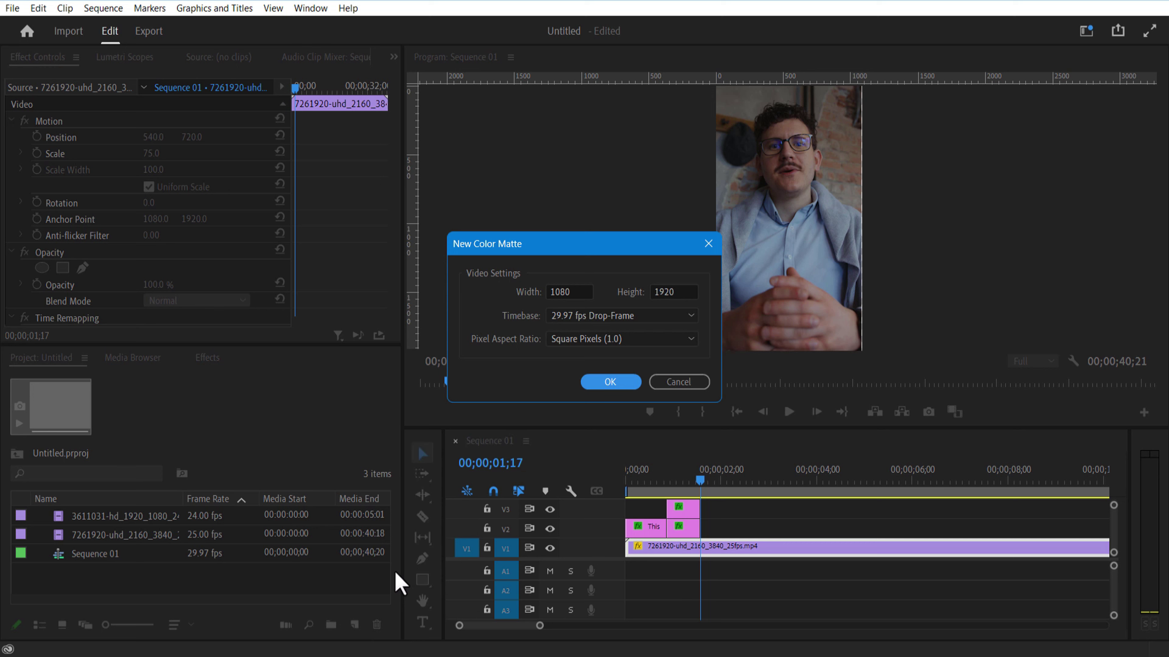
{"action": "left_click", "coordinate": [609, 382]}
{"action": "left_click", "coordinate": [734, 218]}
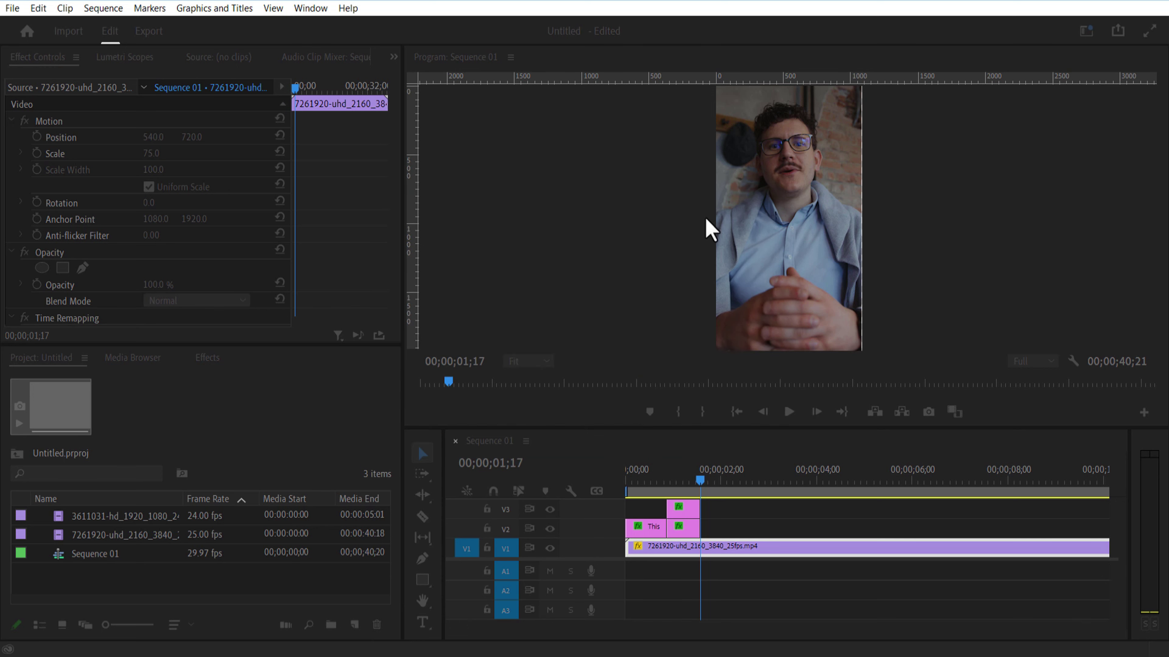
{"action": "left_click", "coordinate": [559, 358]}
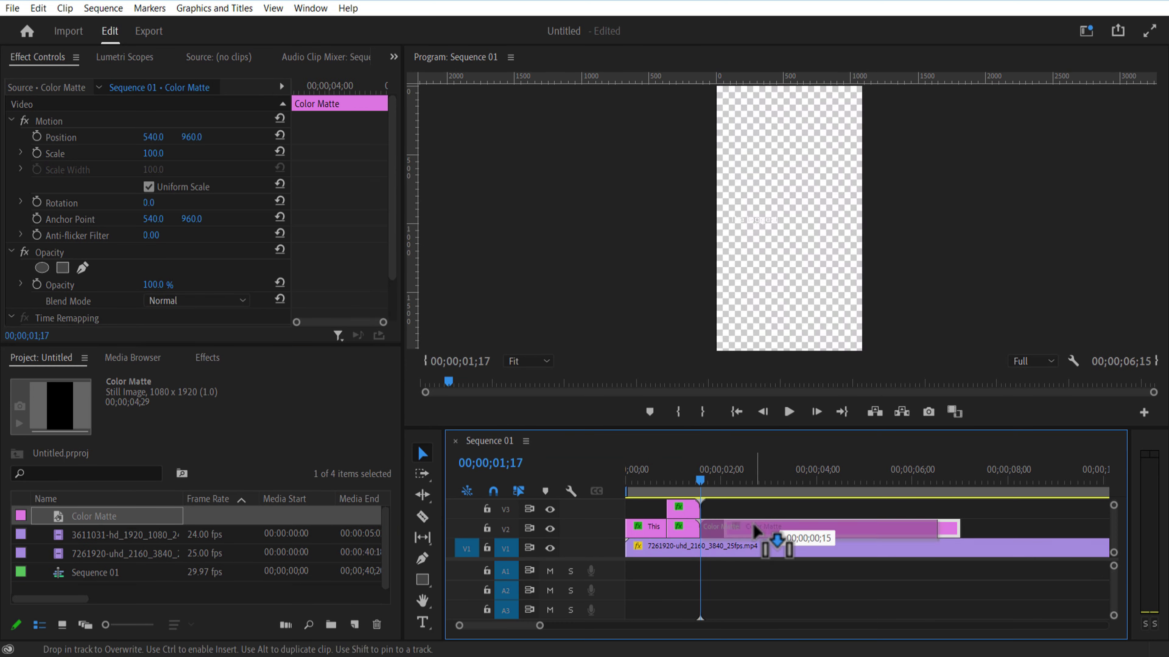
{"action": "left_click_drag", "start_coordinate": [775, 540], "coordinate": [791, 528]}
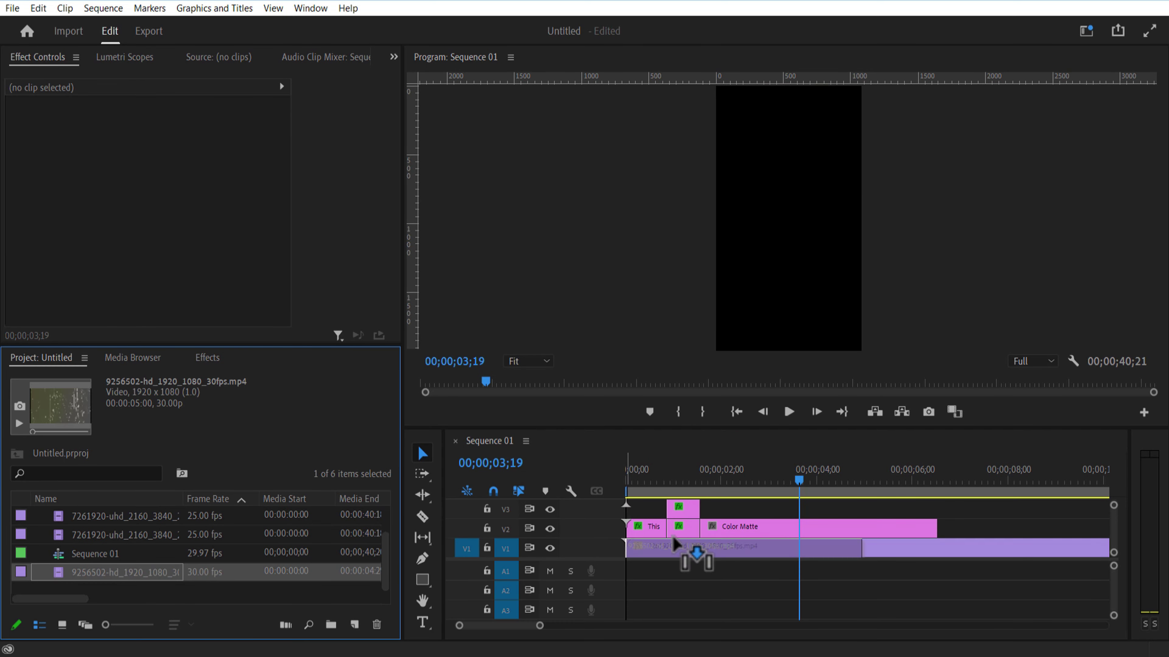
Step: Place 9256502-hd_1920_1080_30fps.mp4 on V3 above the color matte, scaled to 183 with the Hard Light blend mode
{"action": "left_click_drag", "start_coordinate": [694, 553], "coordinate": [724, 515]}
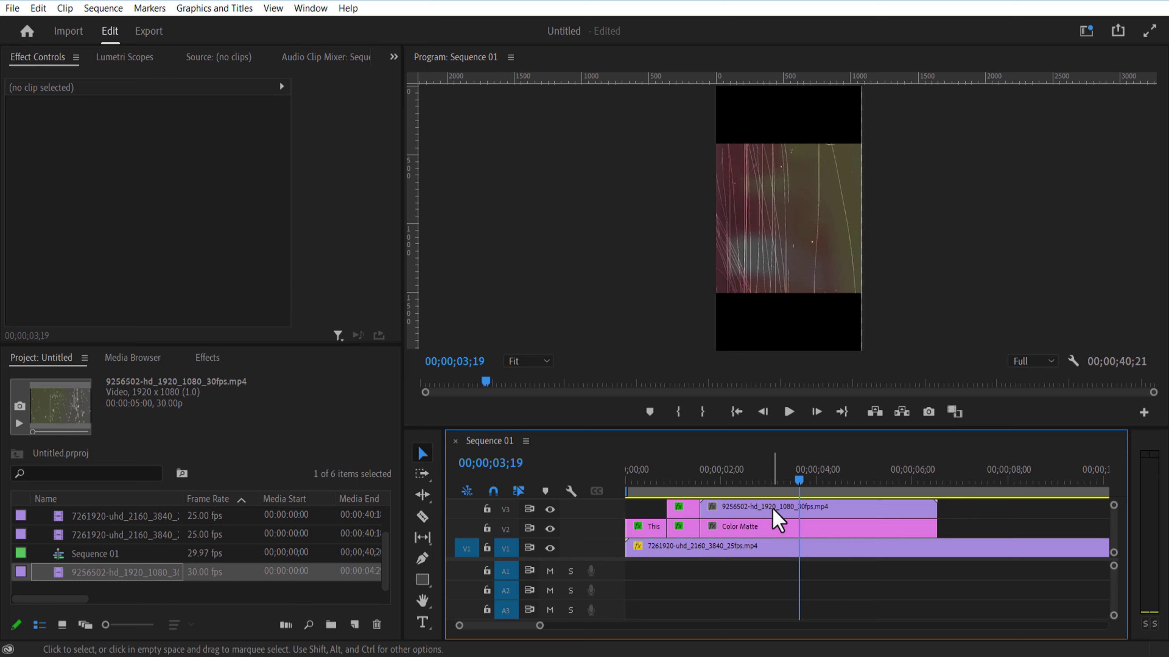
{"action": "left_click", "coordinate": [782, 515]}
{"action": "left_click", "coordinate": [198, 300]}
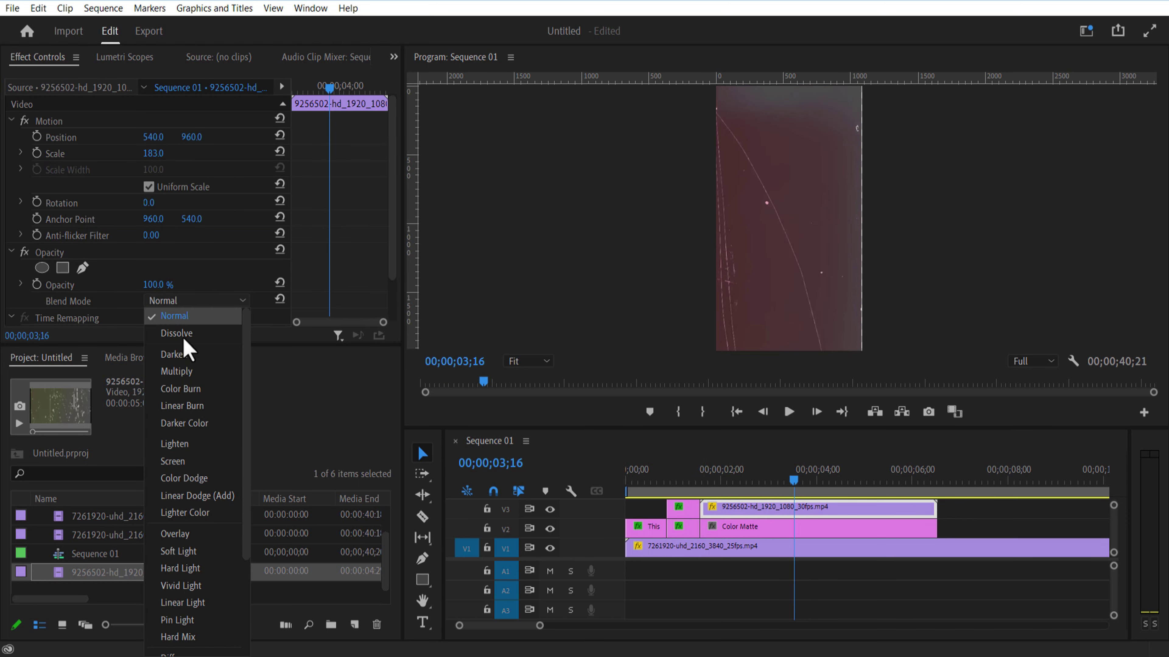
{"action": "scroll", "coordinate": [194, 414], "scroll_direction": "down", "scroll_amount": 3}
{"action": "left_click", "coordinate": [198, 435]}
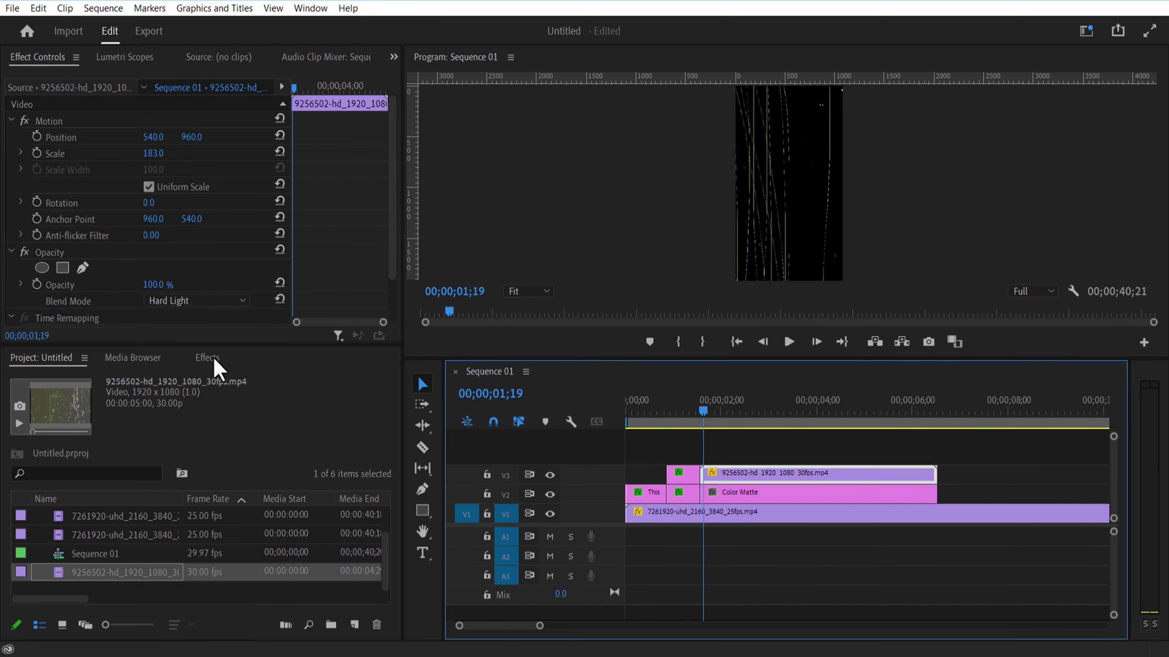
Step: Apply the Tint effect to the 9256502-hd_1920_1080_30fps.mp4 texture clip on V3
{"action": "left_click", "coordinate": [209, 360]}
{"action": "left_click", "coordinate": [81, 378]}
{"action": "type", "text": "tint"}
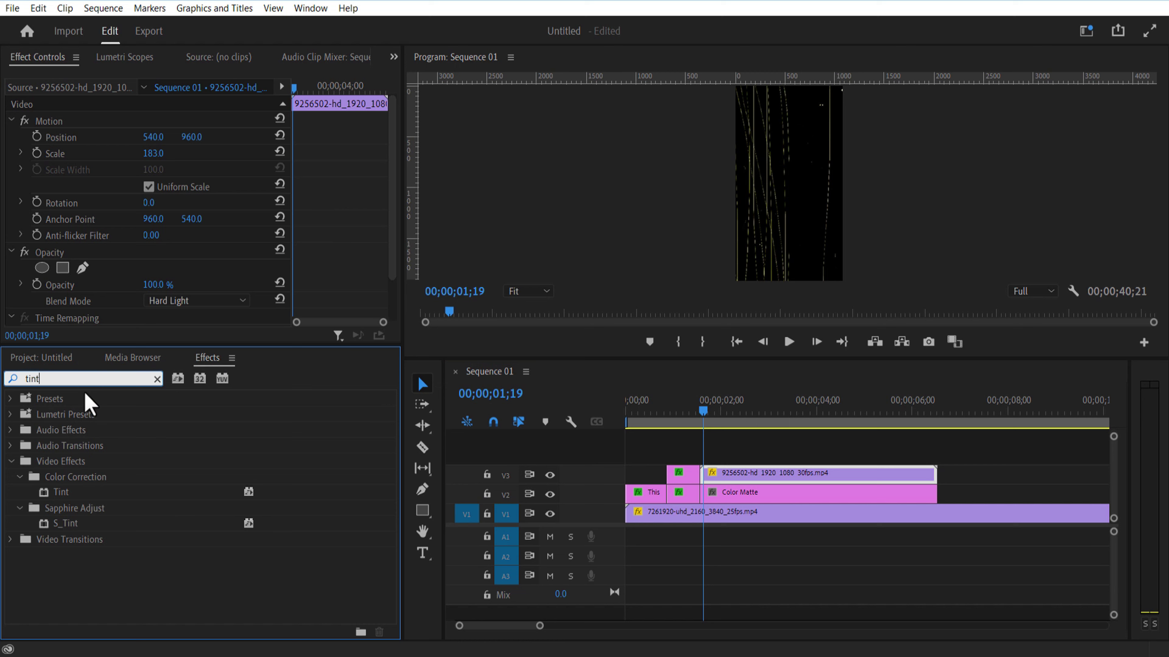
{"action": "left_click_drag", "start_coordinate": [64, 492], "coordinate": [688, 463]}
Step: Rotate the texture clip so its lines run diagonally and enlarge it to cover the whole frame
{"action": "left_click_drag", "start_coordinate": [391, 200], "coordinate": [397, 244]}
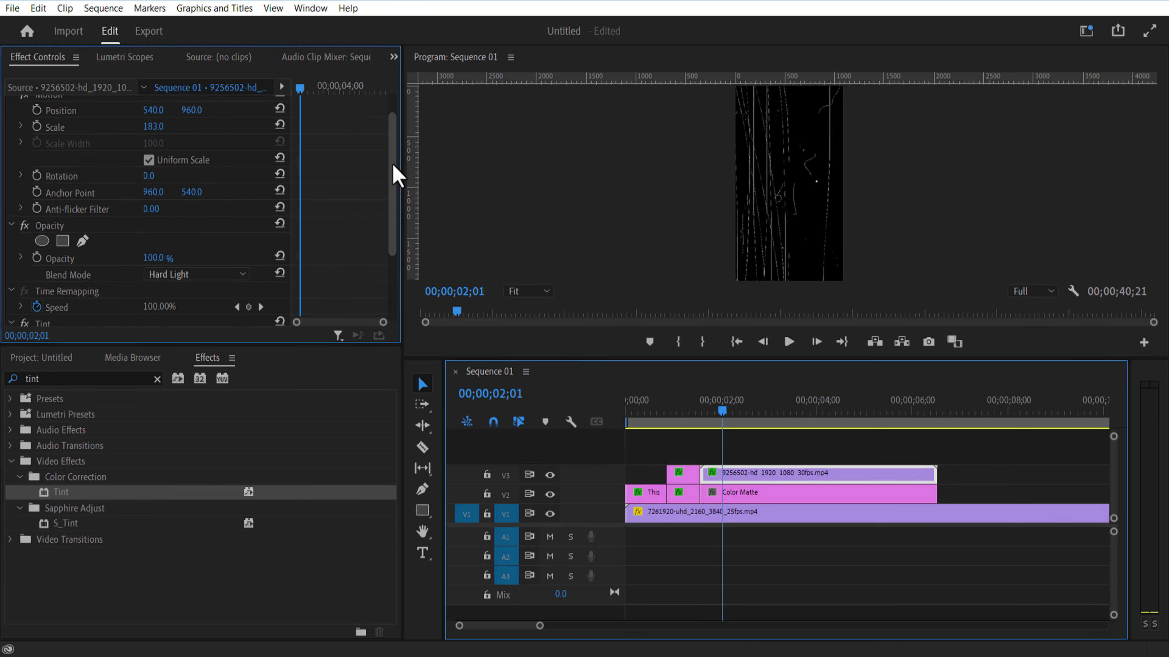
{"action": "left_click_drag", "start_coordinate": [394, 165], "coordinate": [393, 162]}
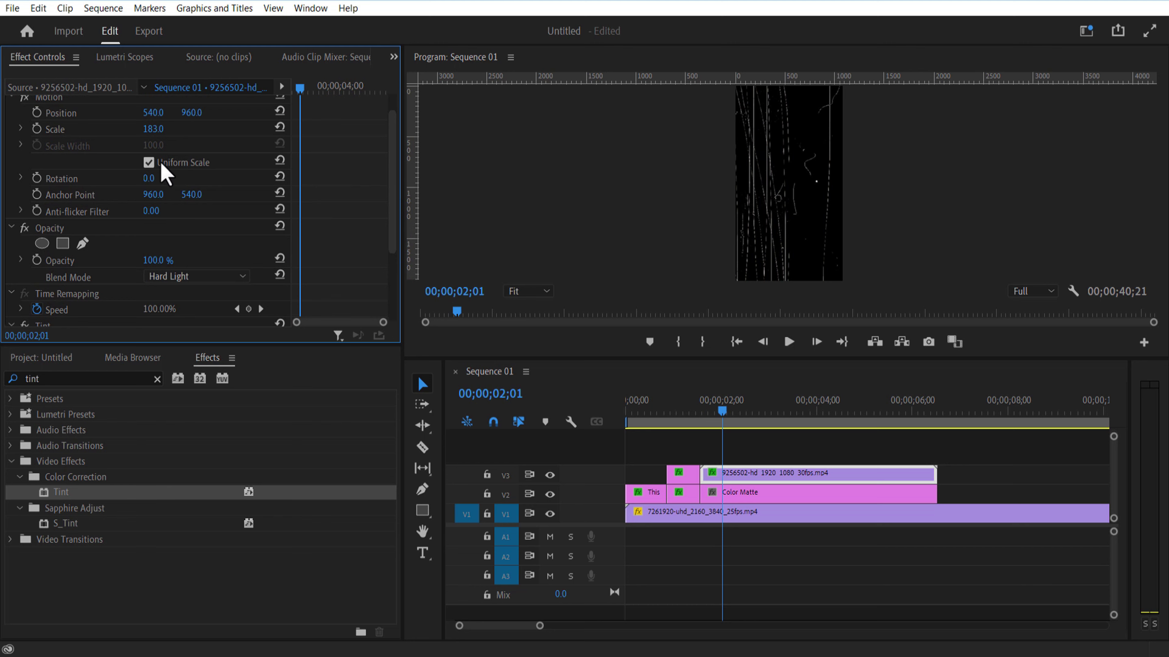
{"action": "left_click_drag", "start_coordinate": [151, 178], "coordinate": [176, 215]}
{"action": "left_click_drag", "start_coordinate": [152, 129], "coordinate": [251, 129]}
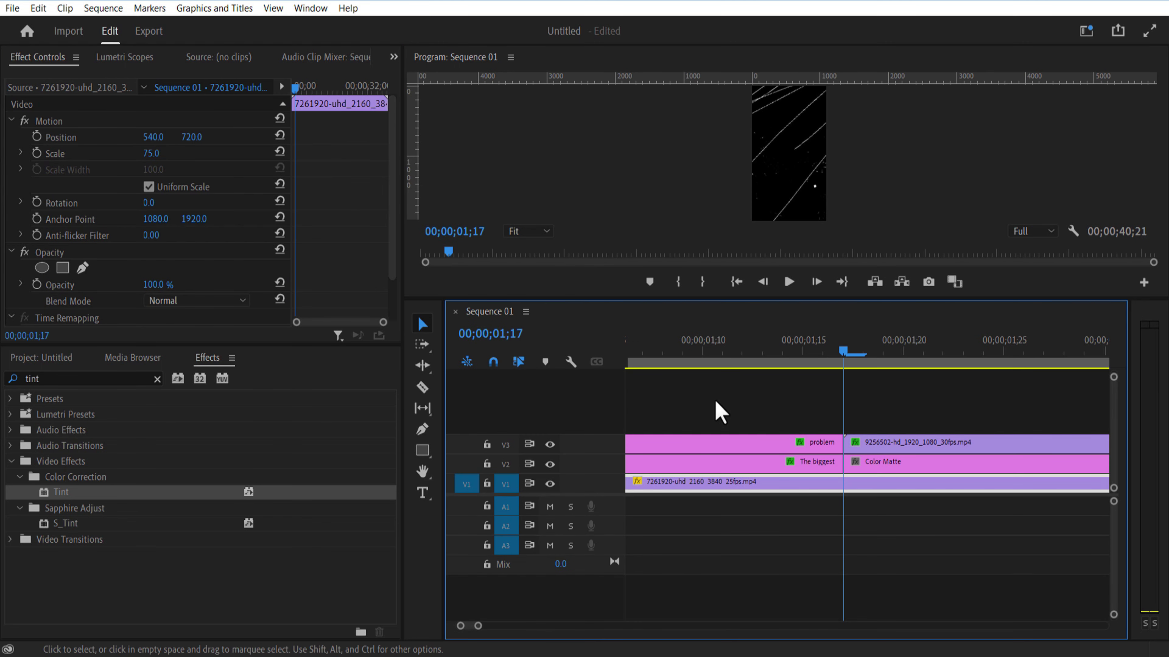
Step: Cut the V1 video at 00;00;01;17, delete its remainder, and move the color matte and texture clip down to V1 and V2
{"action": "left_click", "coordinate": [426, 390]}
{"action": "left_click", "coordinate": [843, 481]}
{"action": "left_click", "coordinate": [422, 325]}
{"action": "left_click", "coordinate": [899, 488]}
{"action": "key", "text": "Delete"}
{"action": "left_click_drag", "start_coordinate": [900, 496], "coordinate": [892, 473]}
{"action": "left_click_drag", "start_coordinate": [478, 625], "coordinate": [582, 626]}
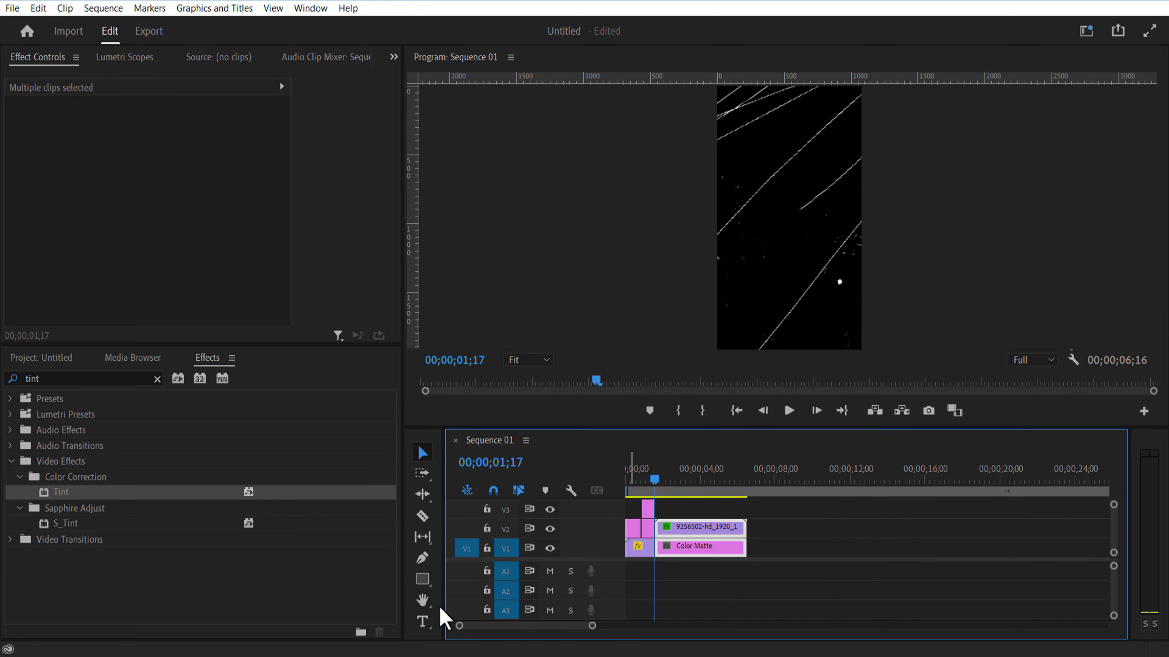
Step: Add separate "We" and "Tend" text graphics on V3 and V4 above the texture, set in Poppins Bold at size 250
{"action": "left_click", "coordinate": [422, 621]}
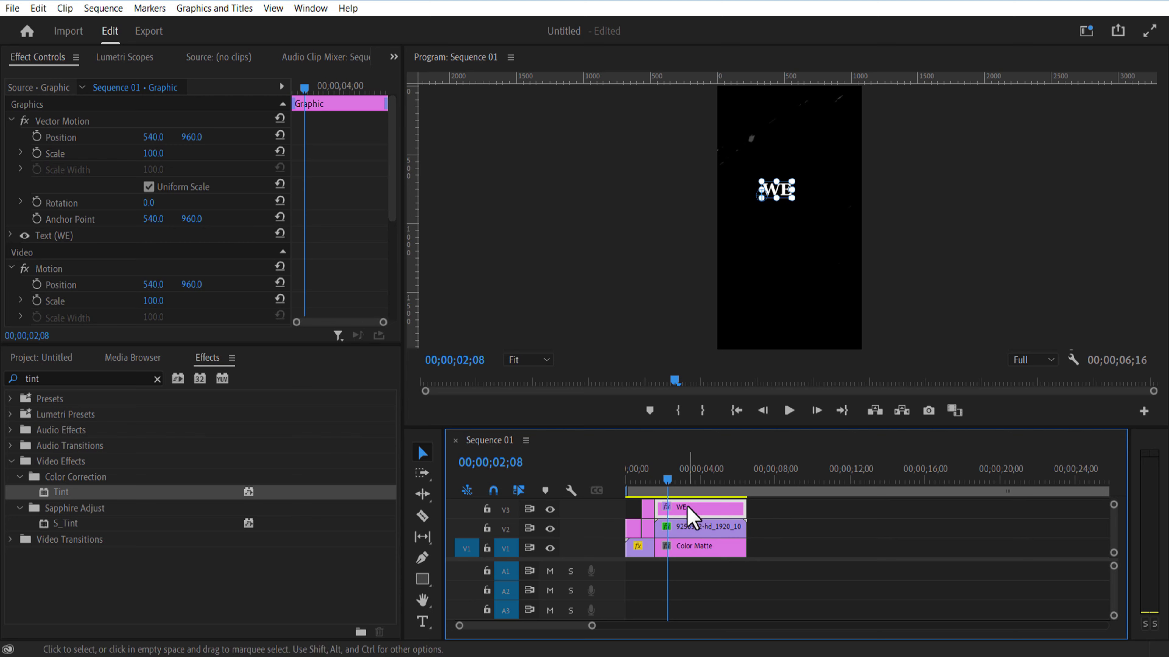
{"action": "left_click", "coordinate": [87, 235]}
{"action": "left_click_drag", "start_coordinate": [225, 311], "coordinate": [249, 323]}
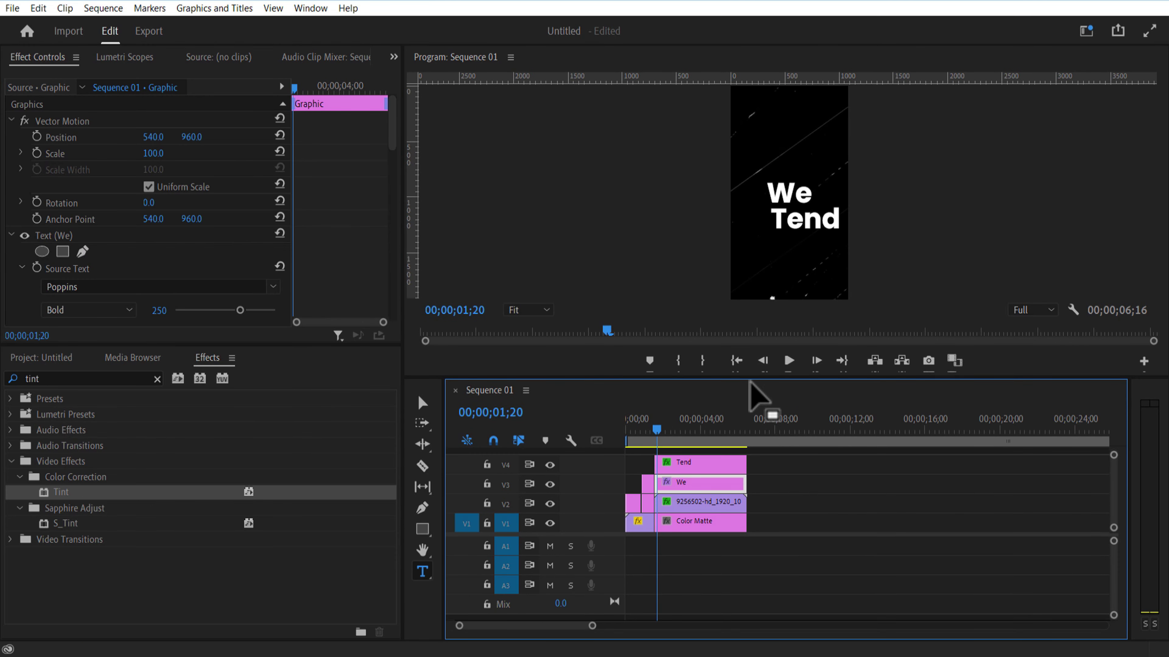
Step: Keyframe the "We" graphic's Vector Motion position from -231 horizontally at 00;00;01;17 to 457.6 at 00;00;01;29
{"action": "left_click_drag", "start_coordinate": [752, 377], "coordinate": [754, 498]}
{"action": "left_click_drag", "start_coordinate": [159, 137], "coordinate": [150, 136]}
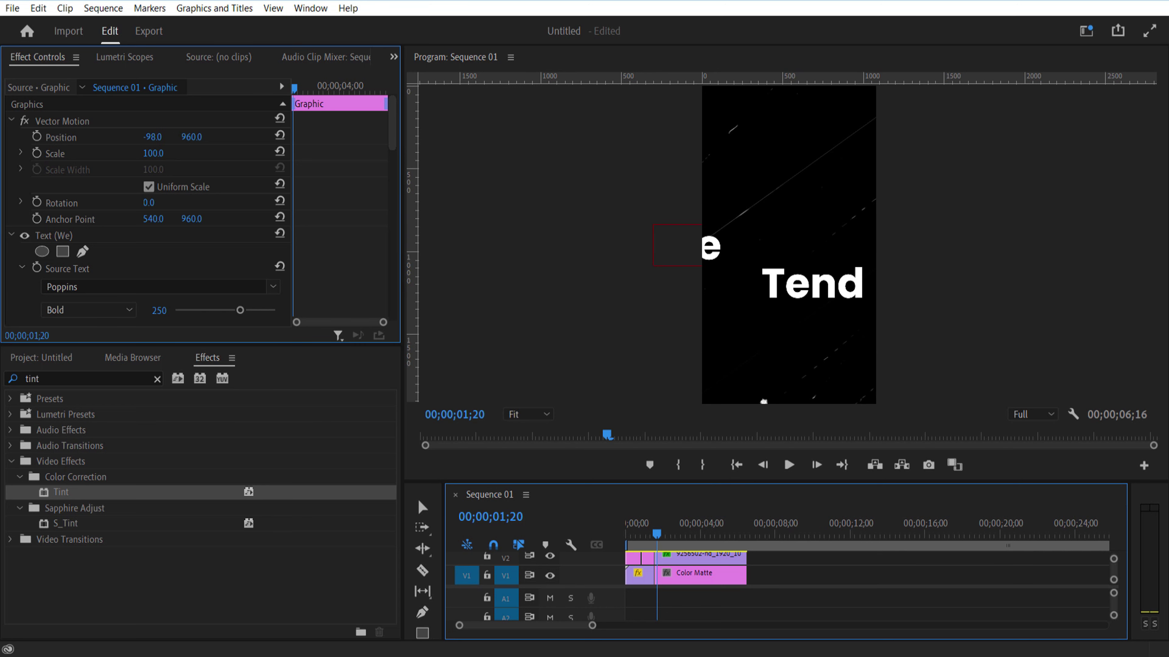
{"action": "left_click", "coordinate": [36, 136]}
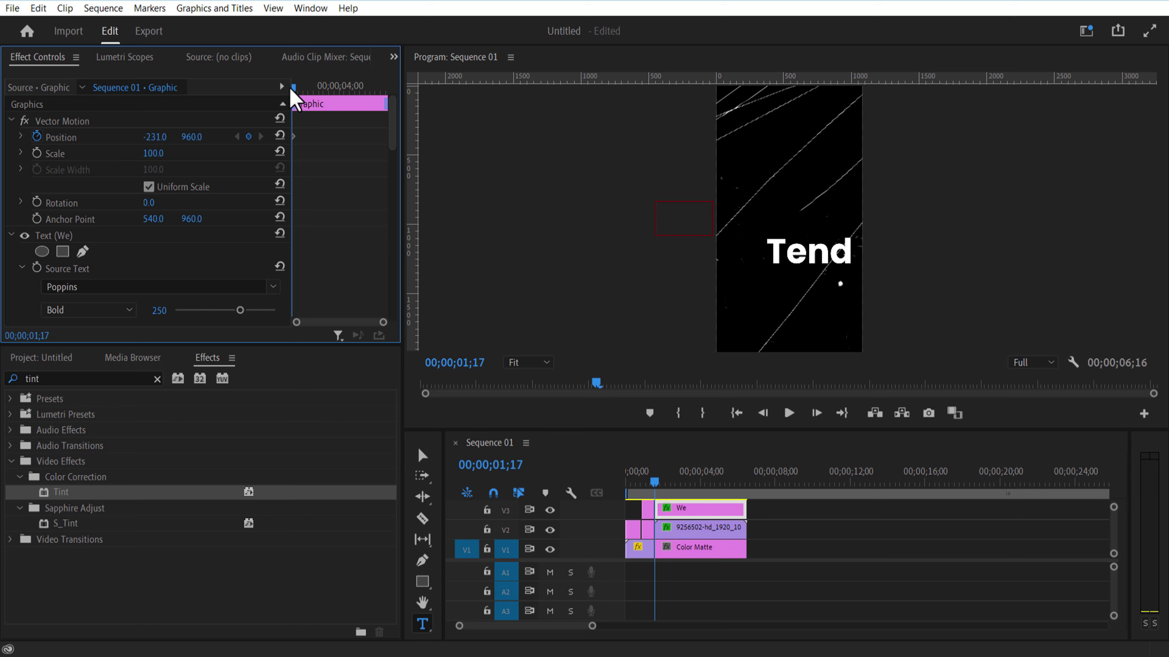
{"action": "left_click_drag", "start_coordinate": [287, 91], "coordinate": [304, 92]}
{"action": "left_click_drag", "start_coordinate": [163, 137], "coordinate": [197, 136]}
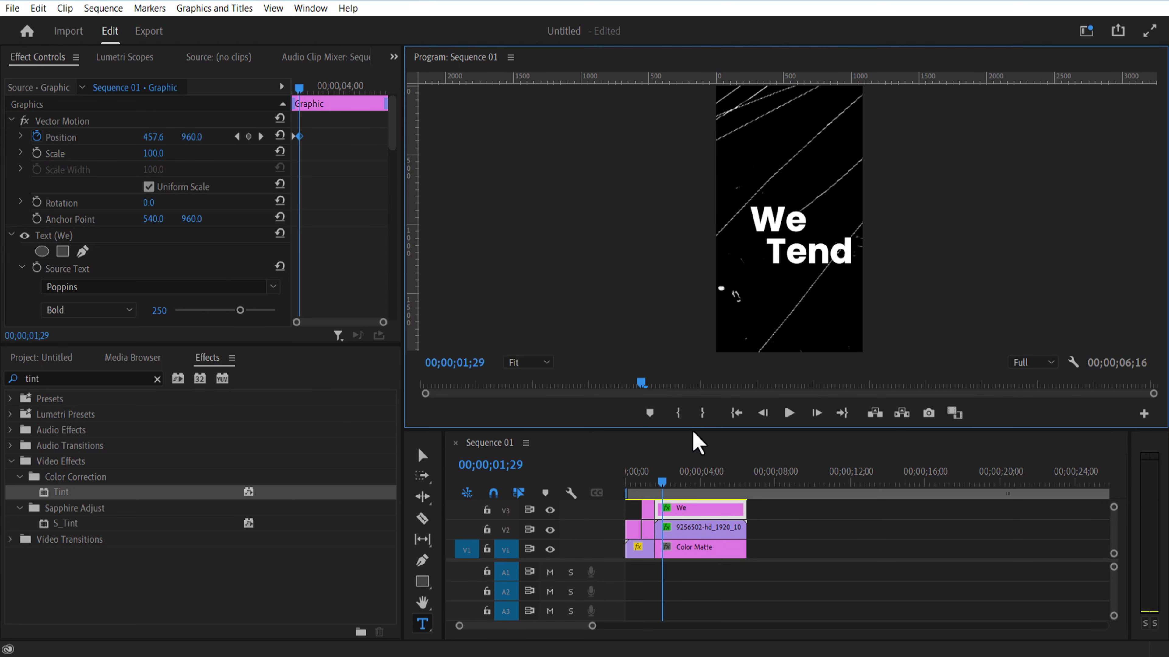
Step: Keyframe the "Tend" graphic's Vector Motion position so it slides in from beyond the frame's right edge to beneath "We"
{"action": "left_click_drag", "start_coordinate": [698, 433], "coordinate": [699, 380]}
{"action": "left_click", "coordinate": [686, 466]}
{"action": "left_click", "coordinate": [36, 136]}
{"action": "left_click_drag", "start_coordinate": [153, 136], "coordinate": [276, 136]}
{"action": "mouse_move", "coordinate": [298, 88]}
{"action": "left_mouse_down"}
{"action": "mouse_move", "coordinate": [288, 91]}
{"action": "mouse_move", "coordinate": [299, 99]}
{"action": "left_mouse_up"}
{"action": "left_click_drag", "start_coordinate": [155, 137], "coordinate": [18, 137]}
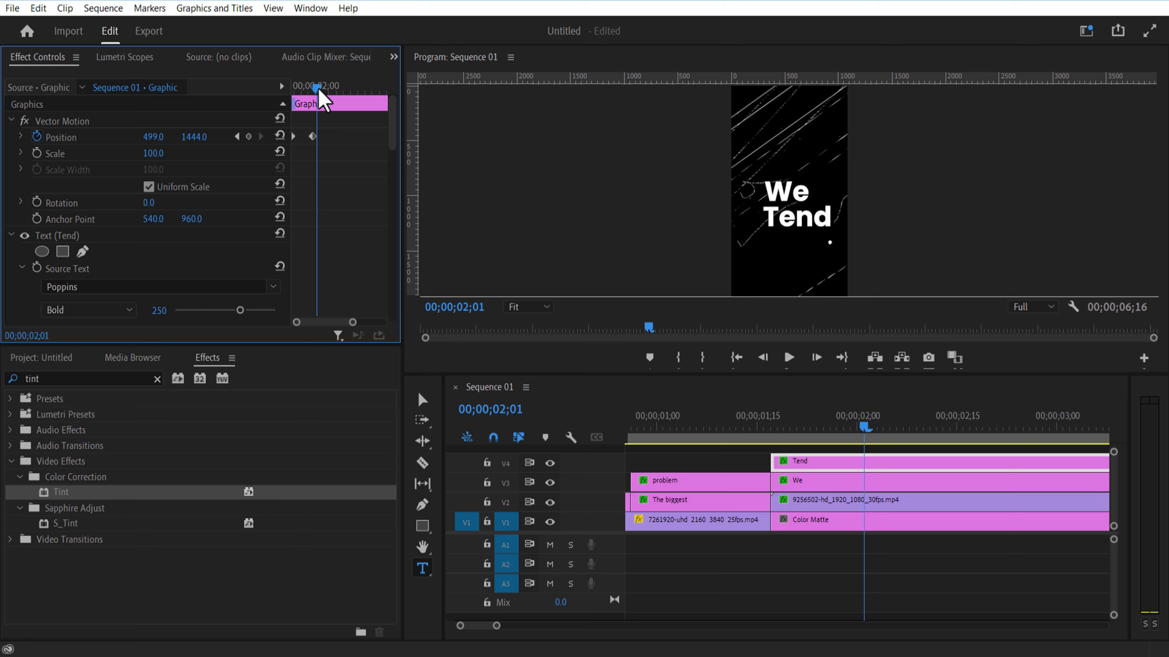
Step: Set the position keyframes of both the "We" and "Tend" graphics to Auto Bezier temporal interpolation
{"action": "left_click_drag", "start_coordinate": [329, 133], "coordinate": [267, 137]}
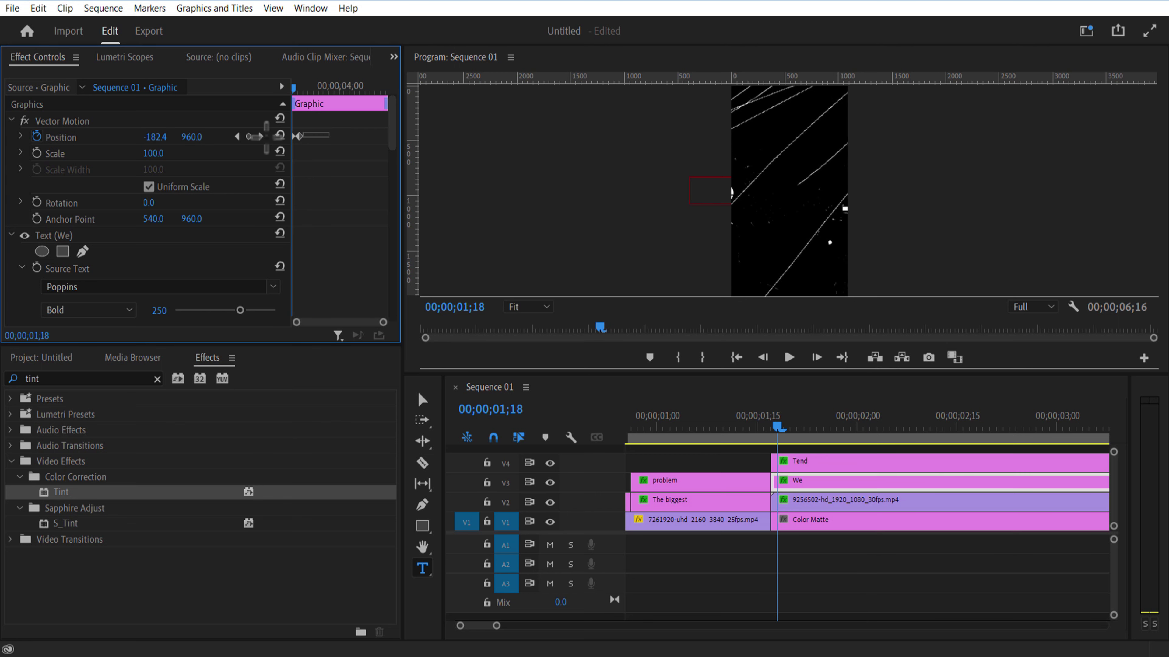
{"action": "right_click", "coordinate": [299, 137]}
{"action": "mouse_move", "coordinate": [389, 263]}
{"action": "left_click", "coordinate": [523, 297]}
{"action": "left_click", "coordinate": [808, 462]}
{"action": "left_click_drag", "start_coordinate": [322, 130], "coordinate": [293, 141]}
{"action": "right_click", "coordinate": [303, 138]}
{"action": "left_click", "coordinate": [529, 298]}
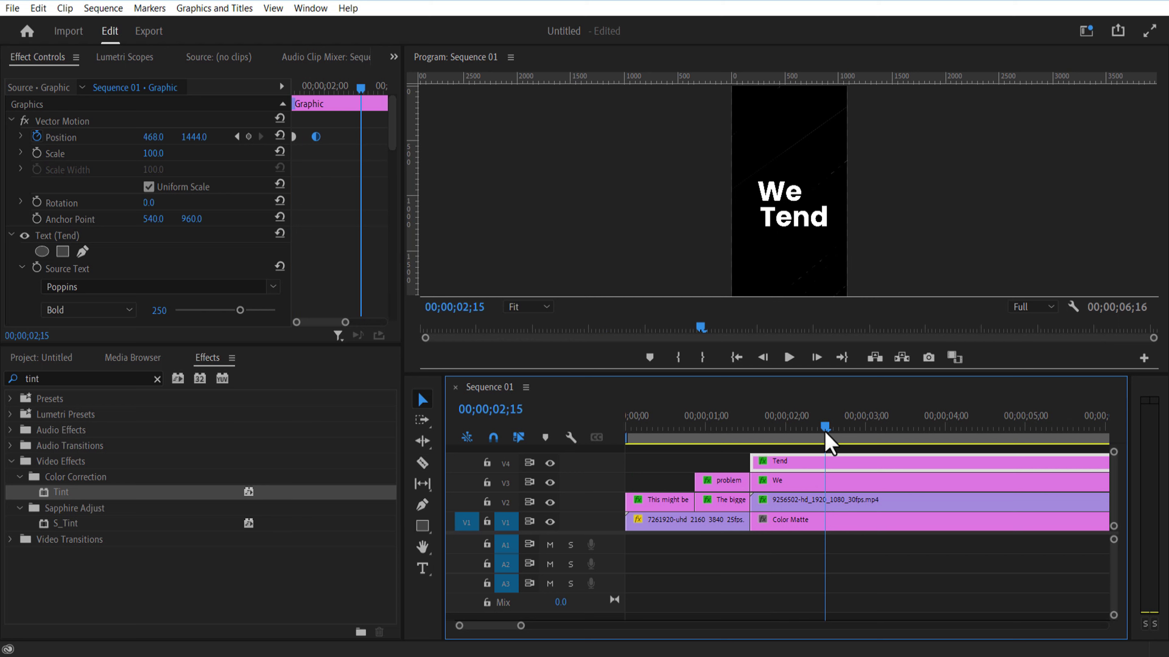
Step: Cut the texture, "We" and "Tend" clips at 00;00;02;15 and delete the portions after the cut
{"action": "left_click", "coordinate": [422, 462]}
{"action": "left_click", "coordinate": [825, 502]}
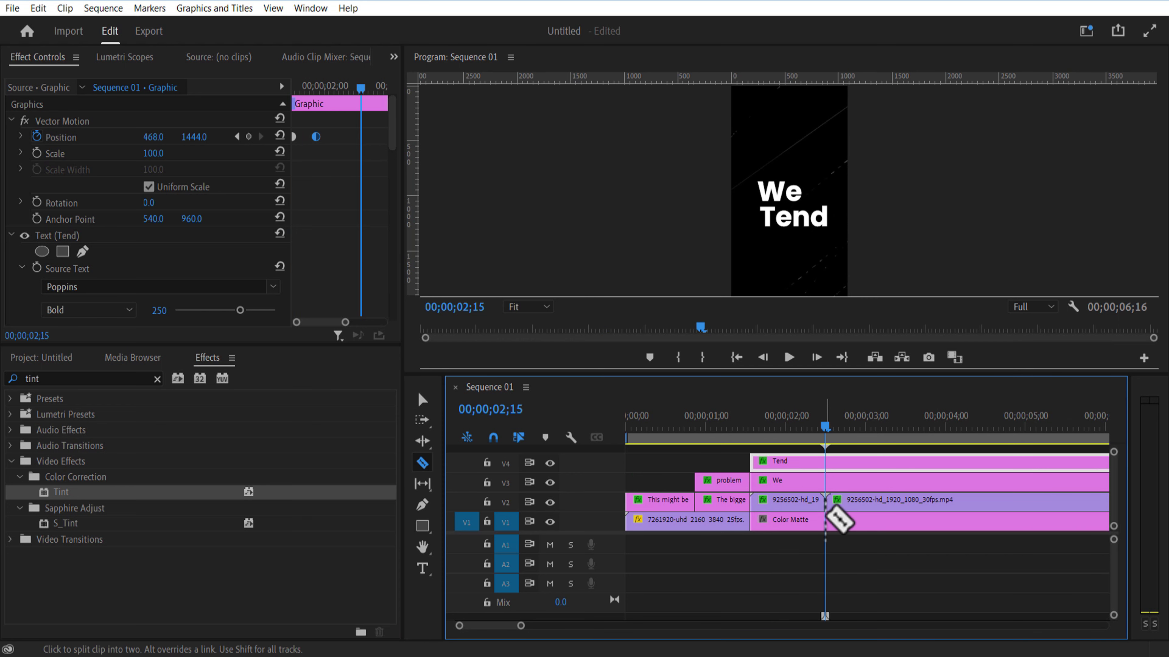
{"action": "left_click", "coordinate": [828, 481]}
{"action": "left_click", "coordinate": [827, 463]}
{"action": "left_click", "coordinate": [422, 399]}
{"action": "left_click_drag", "start_coordinate": [877, 446], "coordinate": [898, 509]}
{"action": "key", "text": "Delete"}
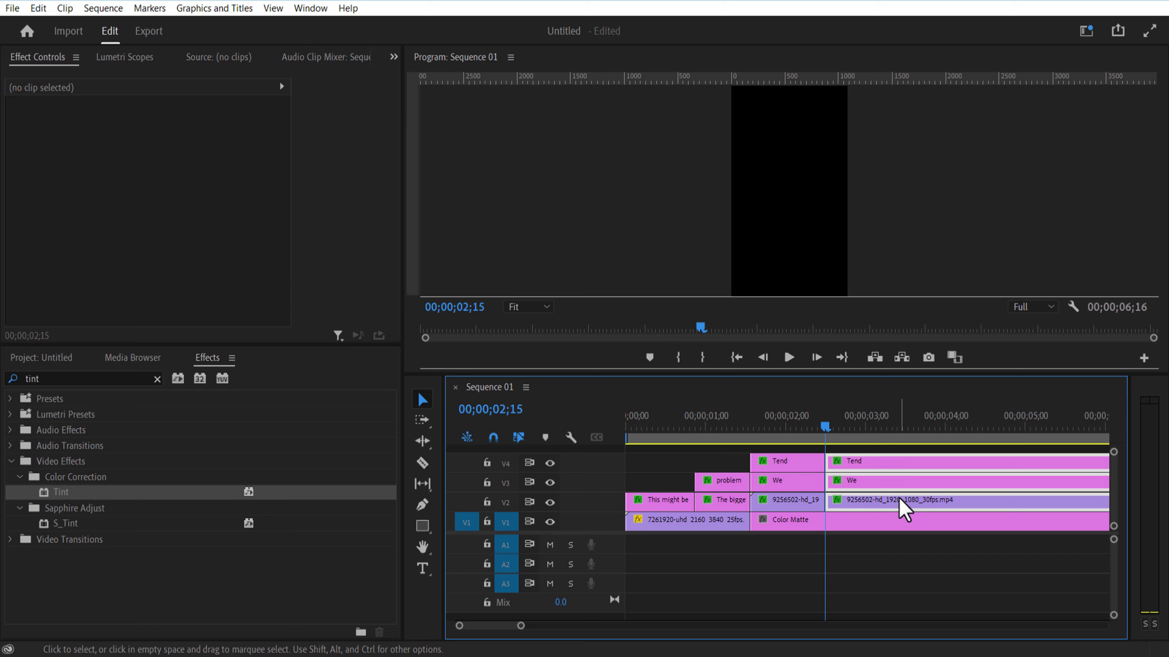
Step: Nest the "We" and "Tend" graphics into a sequence named text
{"action": "left_click_drag", "start_coordinate": [814, 480], "coordinate": [803, 470]}
{"action": "right_click", "coordinate": [803, 470]}
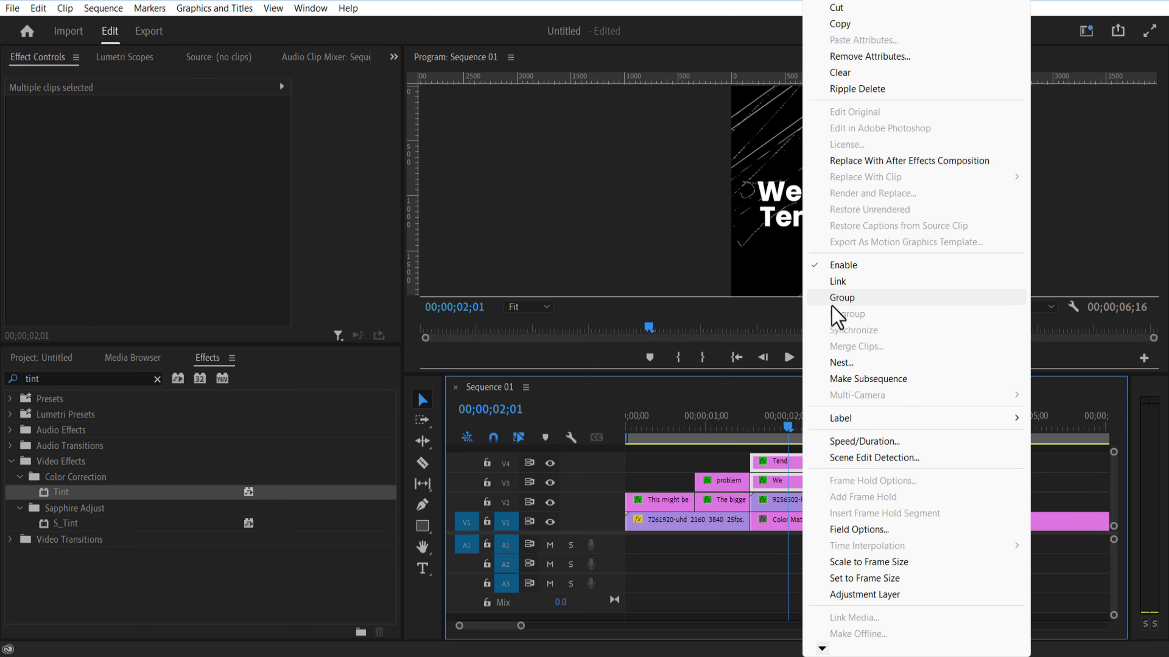
{"action": "left_click", "coordinate": [848, 362]}
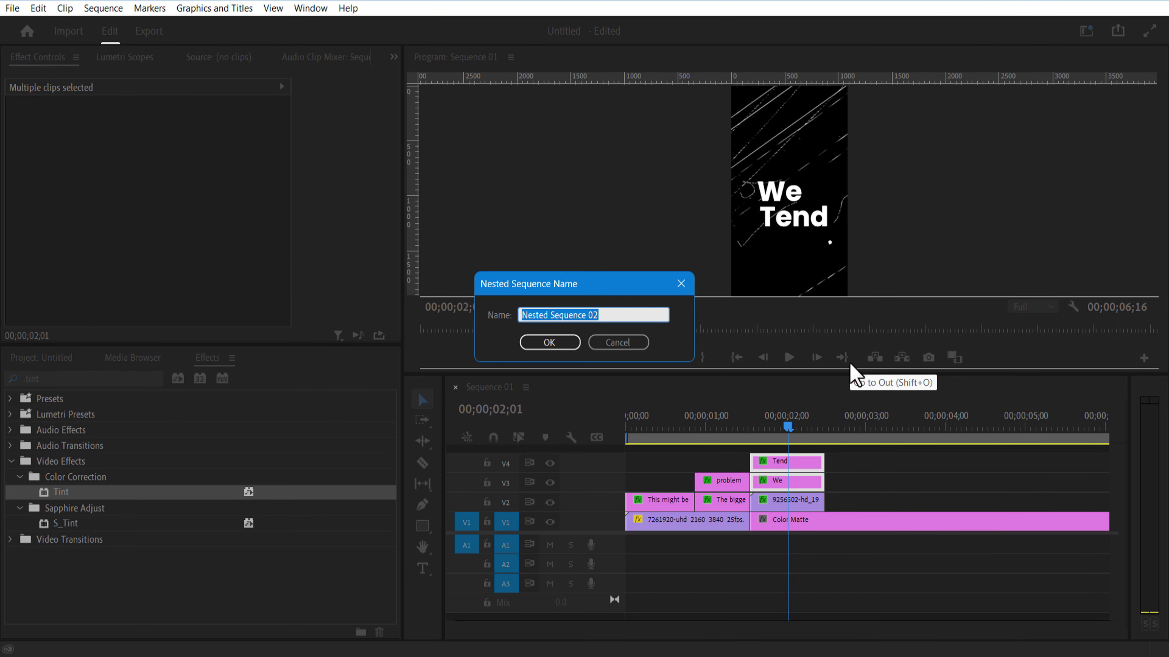
{"action": "key", "text": "Return"}
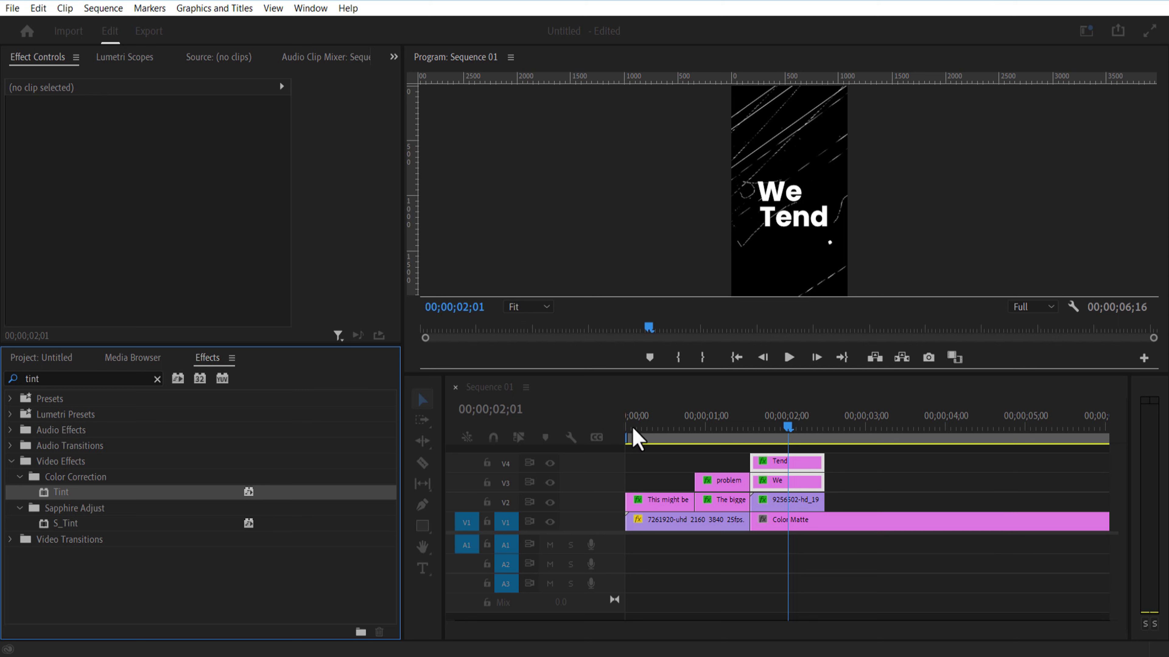
Step: Keyframe the text nest's rotation from 0 at 00;00;01;27 to -46.8° at 00;00;02;06
{"action": "left_click", "coordinate": [778, 479]}
{"action": "left_click_drag", "start_coordinate": [785, 422], "coordinate": [776, 421]}
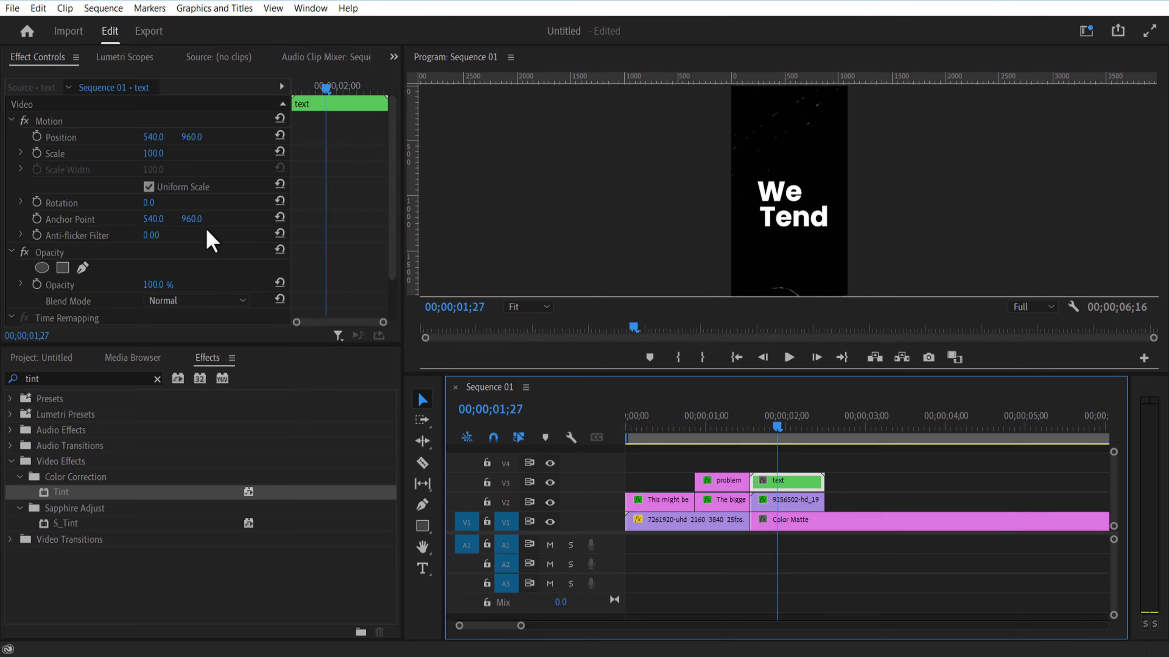
{"action": "left_click", "coordinate": [37, 202]}
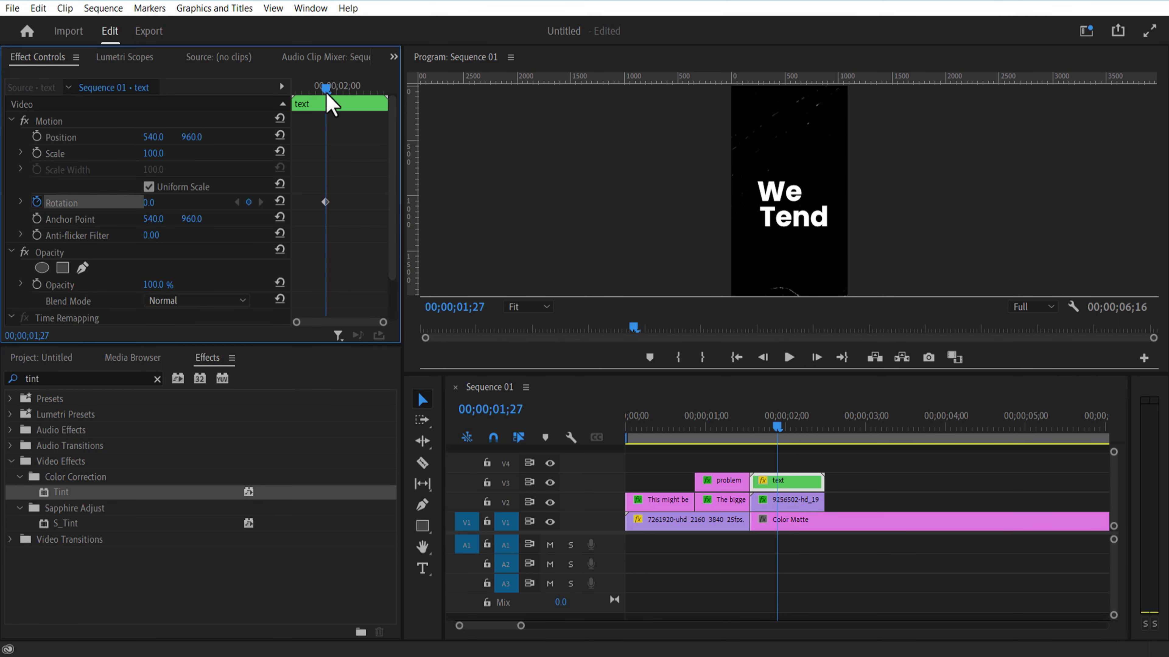
{"action": "left_click_drag", "start_coordinate": [327, 95], "coordinate": [360, 121]}
{"action": "left_click_drag", "start_coordinate": [146, 204], "coordinate": [121, 204]}
Step: Keyframe the text nest's scale to grow from 100 and its position to shift upward from 540, 960 between 00;00;01;27 and 00;00;02;06
{"action": "left_click_drag", "start_coordinate": [359, 91], "coordinate": [365, 118]}
{"action": "left_click", "coordinate": [36, 153]}
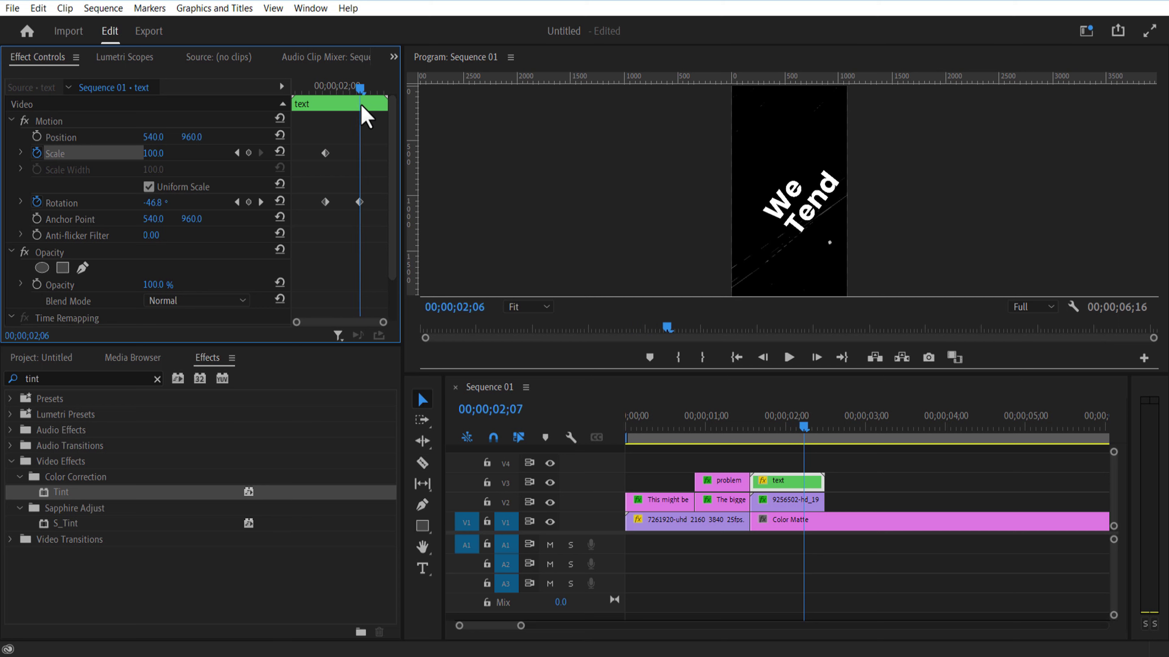
{"action": "left_click_drag", "start_coordinate": [154, 153], "coordinate": [288, 122]}
{"action": "mouse_move", "coordinate": [359, 108]}
{"action": "left_mouse_down"}
{"action": "mouse_move", "coordinate": [328, 110]}
{"action": "mouse_move", "coordinate": [360, 105]}
{"action": "left_mouse_up"}
{"action": "left_click", "coordinate": [37, 137]}
{"action": "left_click_drag", "start_coordinate": [214, 137], "coordinate": [64, 137]}
Step: Set all position, scale and rotation keyframes of the text nest to Auto Bezier temporal interpolation
{"action": "left_click_drag", "start_coordinate": [314, 119], "coordinate": [386, 229]}
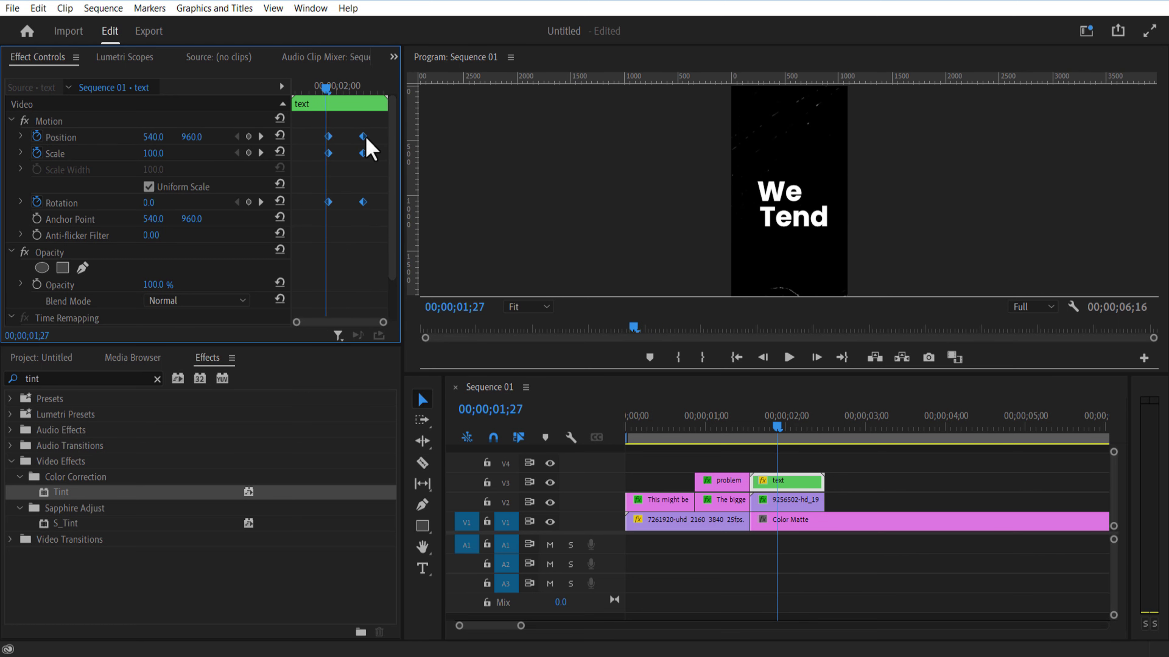
{"action": "right_click", "coordinate": [371, 148]}
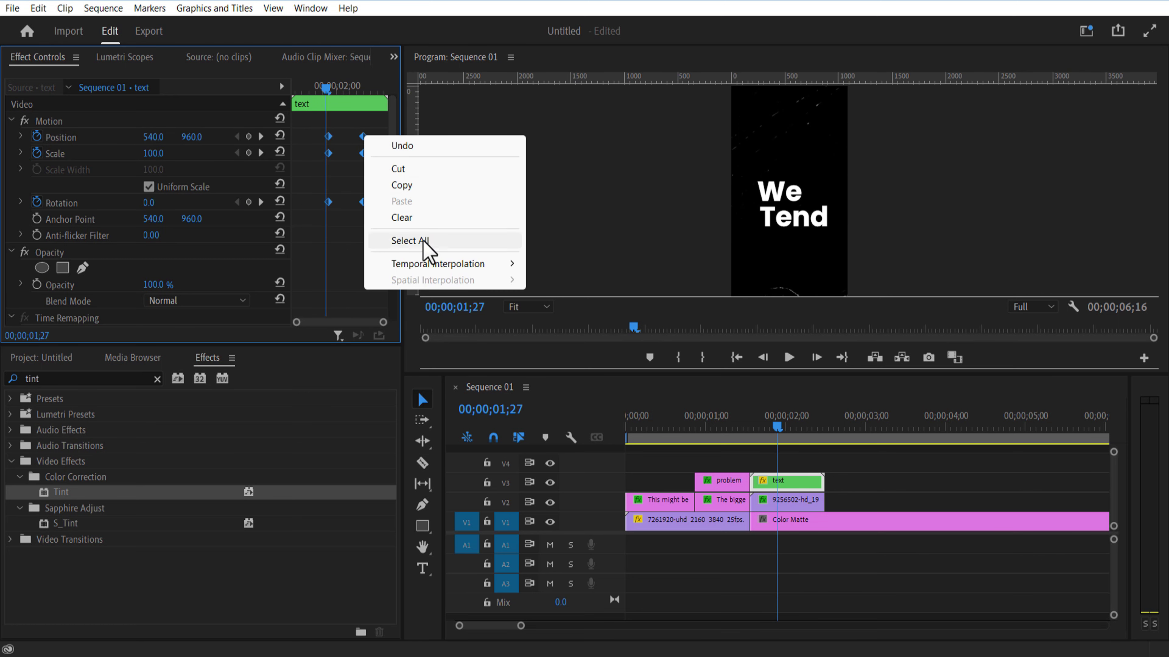
{"action": "mouse_move", "coordinate": [469, 274]}
{"action": "left_click", "coordinate": [580, 295]}
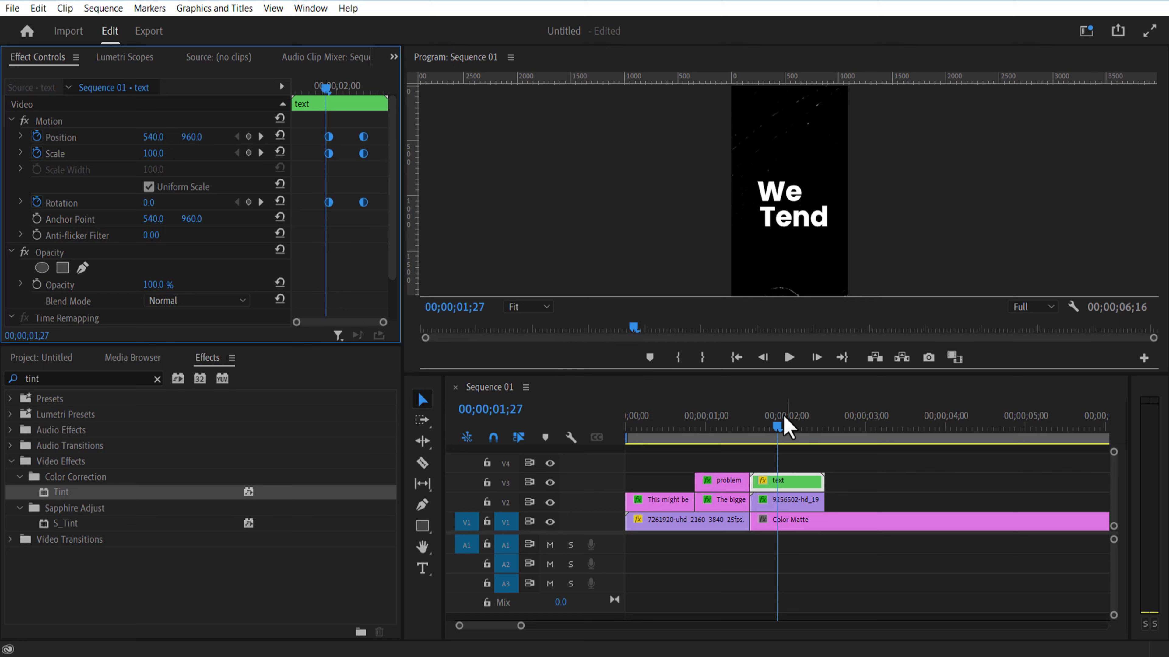
Step: Split the text nest on V3 at 00;00;02;00
{"action": "left_click", "coordinate": [785, 424]}
{"action": "left_click", "coordinate": [422, 462]}
{"action": "left_click", "coordinate": [785, 481]}
{"action": "left_click", "coordinate": [422, 400]}
Step: Apply Tint to the second part of the text nest and map both black and white to orange
{"action": "left_click_drag", "start_coordinate": [91, 492], "coordinate": [788, 482]}
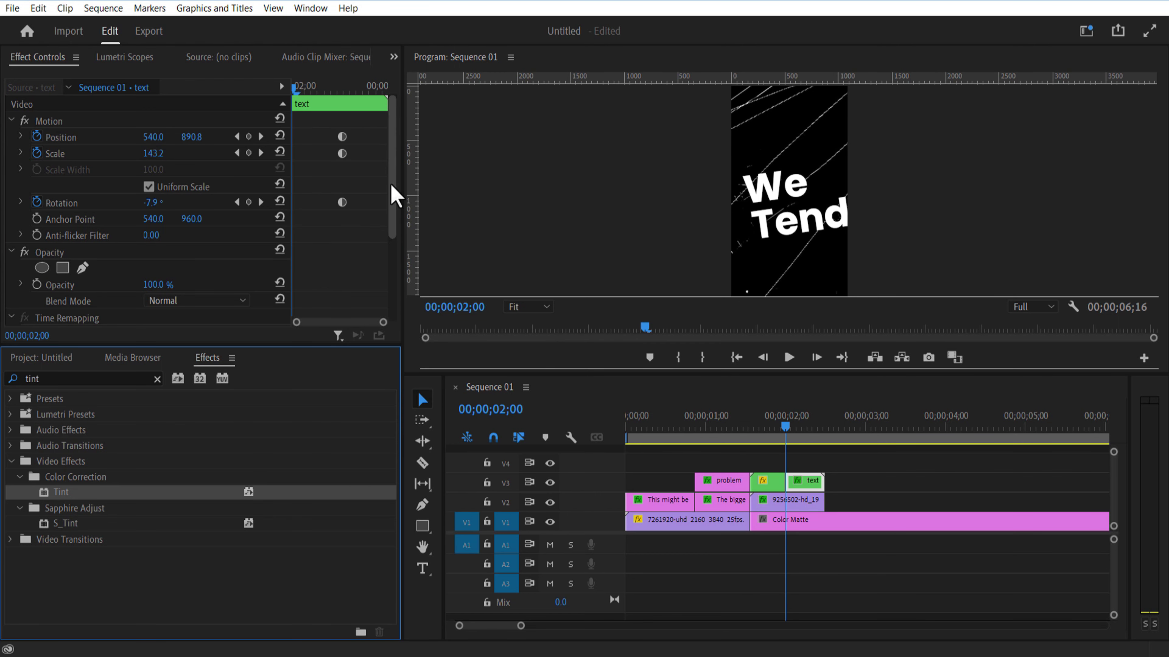
{"action": "left_click_drag", "start_coordinate": [395, 195], "coordinate": [390, 301]}
{"action": "left_click", "coordinate": [155, 252]}
{"action": "left_click", "coordinate": [609, 412]}
{"action": "left_click", "coordinate": [533, 419]}
{"action": "left_click", "coordinate": [716, 219]}
{"action": "left_click", "coordinate": [152, 268]}
{"action": "left_click", "coordinate": [610, 417]}
{"action": "left_click", "coordinate": [590, 421]}
{"action": "left_click", "coordinate": [732, 219]}
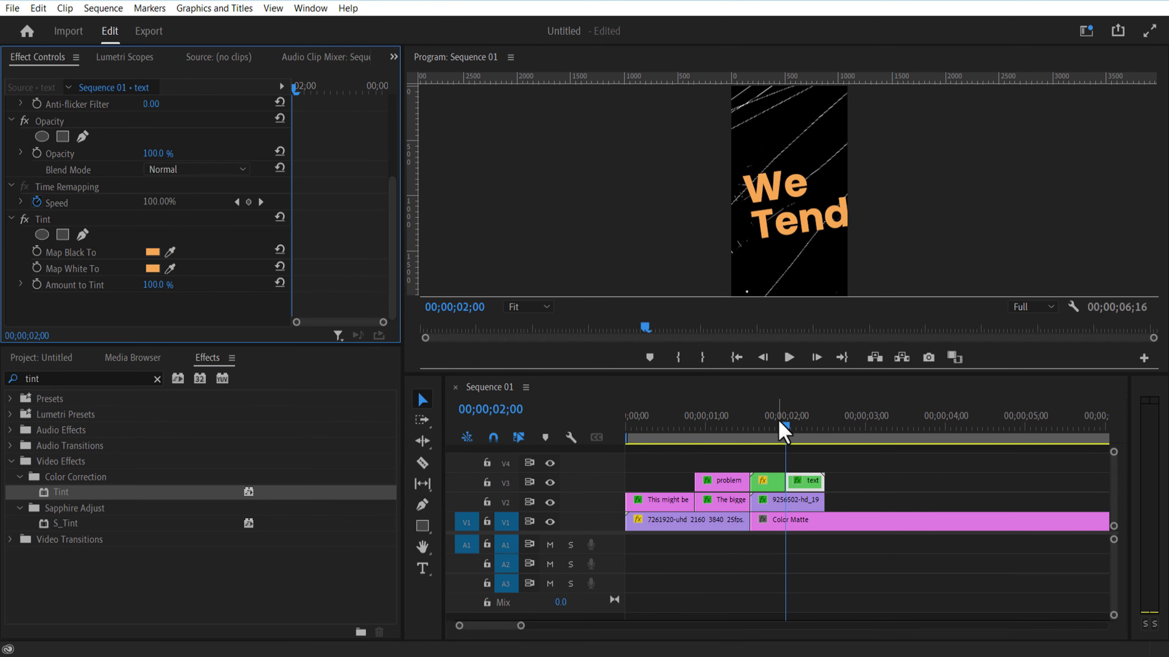
Step: Apply Directional Blur to the orange text segment and keyframe its blur length from 0 at 00;00;02;00 to a stronger blur at 00;00;02;06
{"action": "left_click_drag", "start_coordinate": [783, 426], "coordinate": [785, 468]}
{"action": "double_click", "coordinate": [55, 376]}
{"action": "type", "text": "dire"}
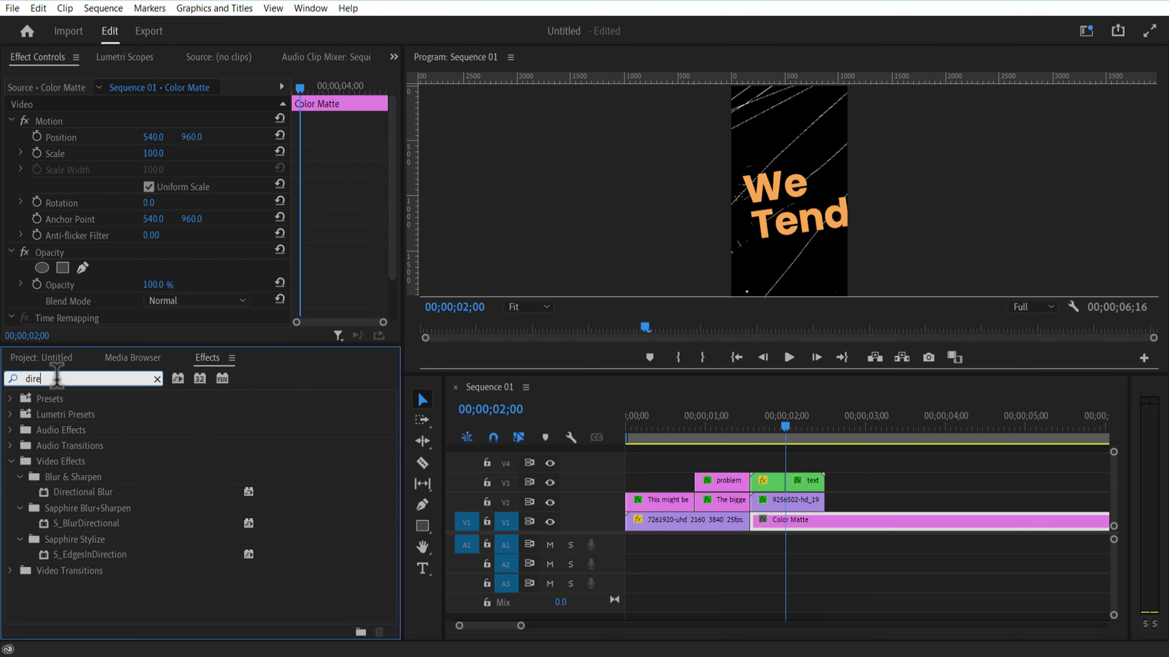
{"action": "left_click_drag", "start_coordinate": [83, 491], "coordinate": [804, 481]}
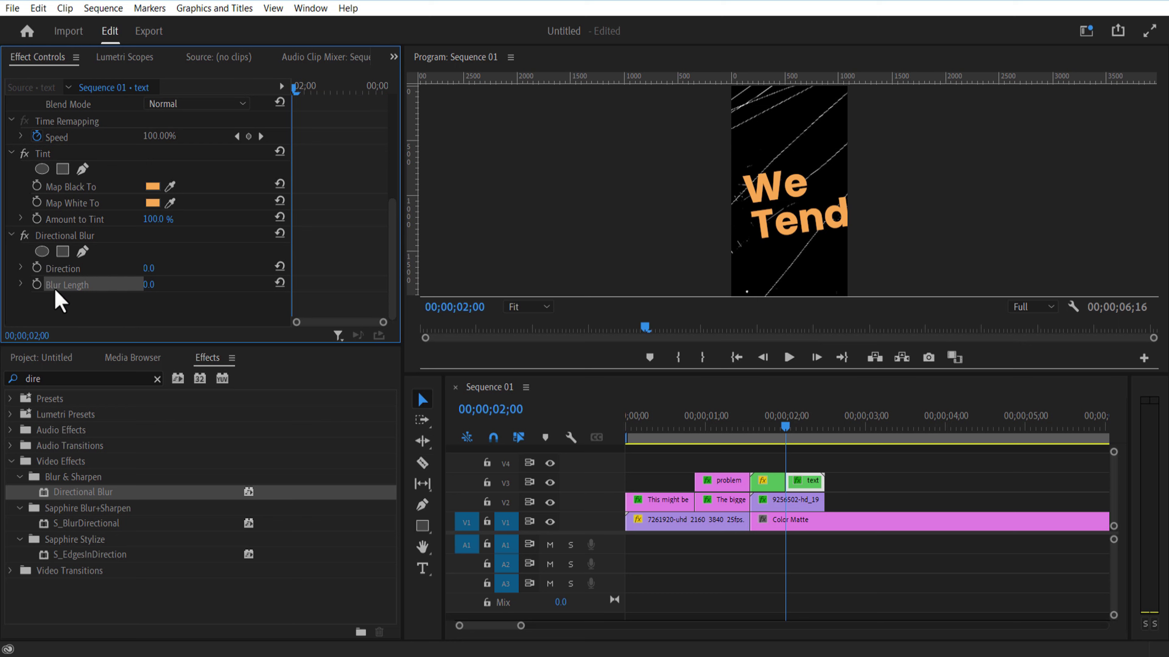
{"action": "left_click_drag", "start_coordinate": [298, 93], "coordinate": [338, 120]}
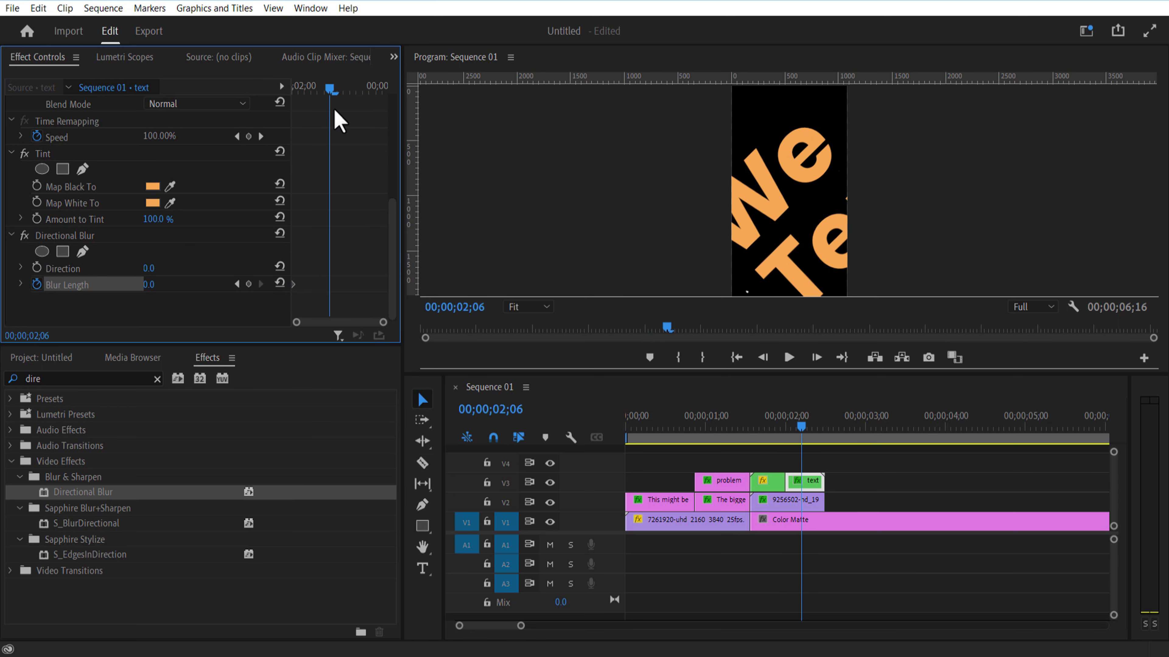
{"action": "mouse_move", "coordinate": [168, 286]}
{"action": "left_mouse_down"}
{"action": "mouse_move", "coordinate": [189, 285]}
{"action": "mouse_move", "coordinate": [156, 269]}
{"action": "left_mouse_up"}
{"action": "left_click_drag", "start_coordinate": [330, 88], "coordinate": [273, 133]}
{"action": "left_click", "coordinate": [794, 362]}
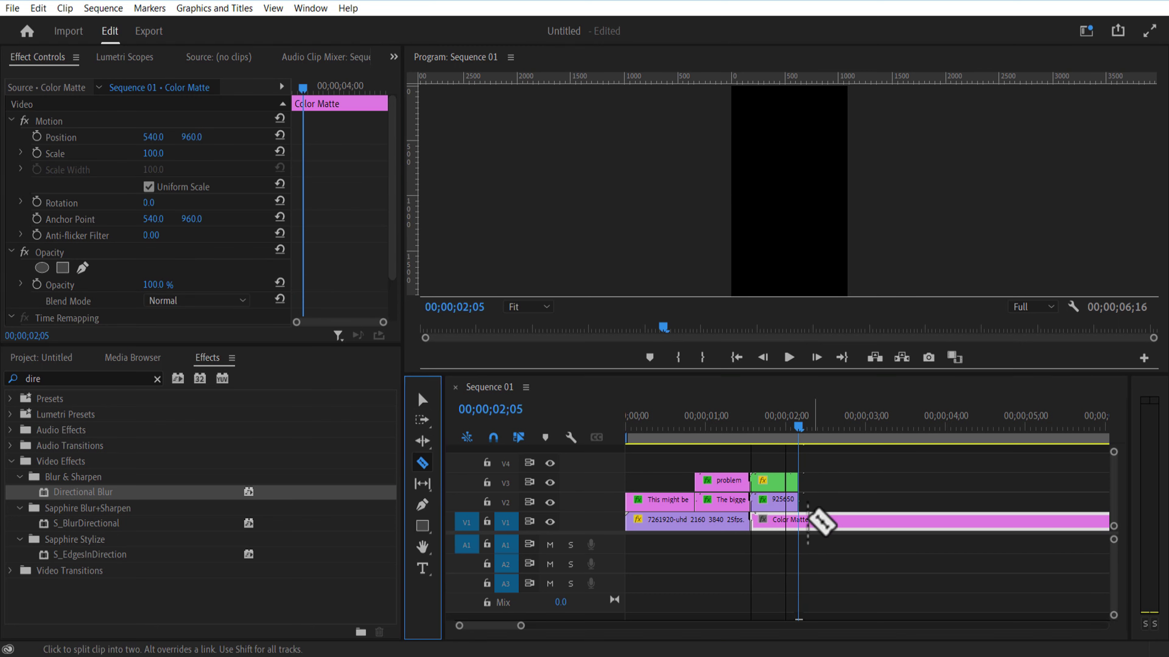
Step: Cut the color matte on V1 at 00;00;02;05 and delete the portion after the cut
{"action": "left_click", "coordinate": [800, 521]}
{"action": "key", "text": "v"}
{"action": "left_click", "coordinate": [845, 527]}
{"action": "key", "text": "Delete"}
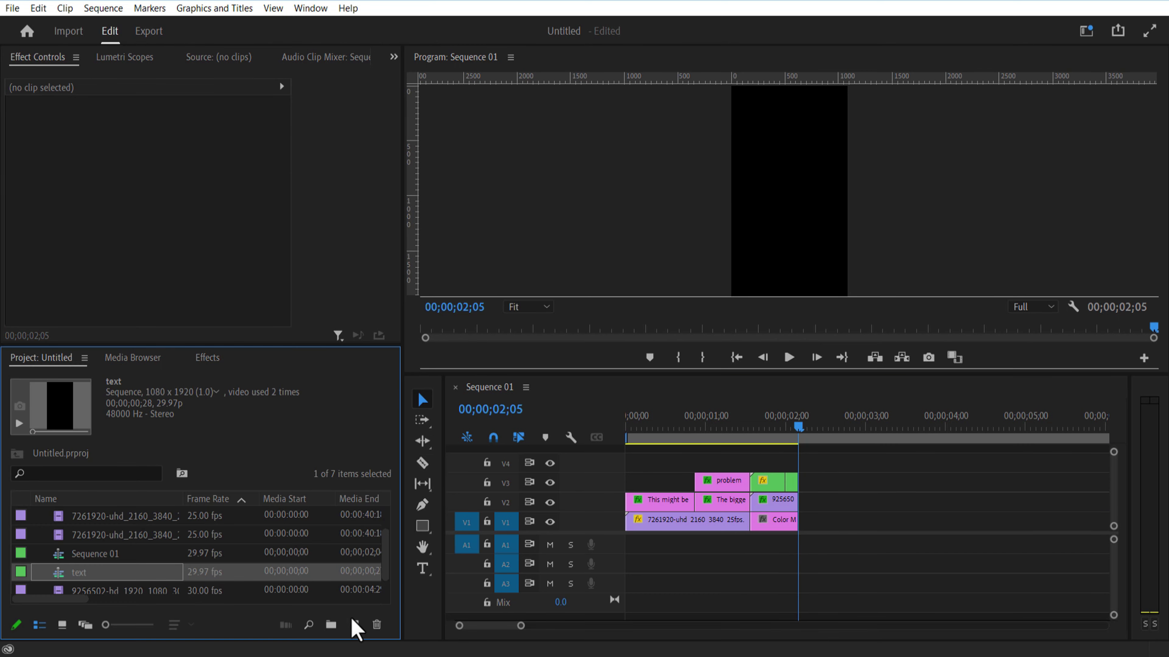
Step: Create a light grey 1080 by 1920 color matte and place it on V1 starting at 00;00;02;05
{"action": "left_click", "coordinate": [354, 625]}
{"action": "left_click", "coordinate": [400, 567]}
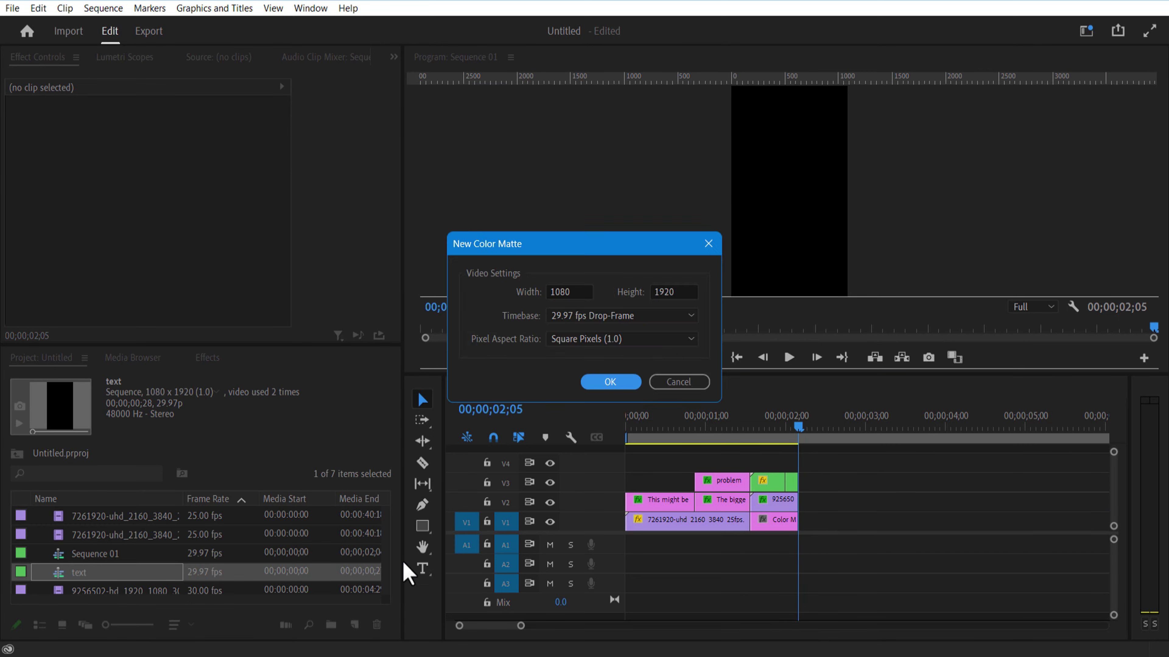
{"action": "left_click", "coordinate": [610, 382]}
{"action": "left_click", "coordinate": [738, 217]}
{"action": "left_click", "coordinate": [548, 361]}
{"action": "left_click_drag", "start_coordinate": [93, 516], "coordinate": [806, 524]}
{"action": "left_click", "coordinate": [814, 427]}
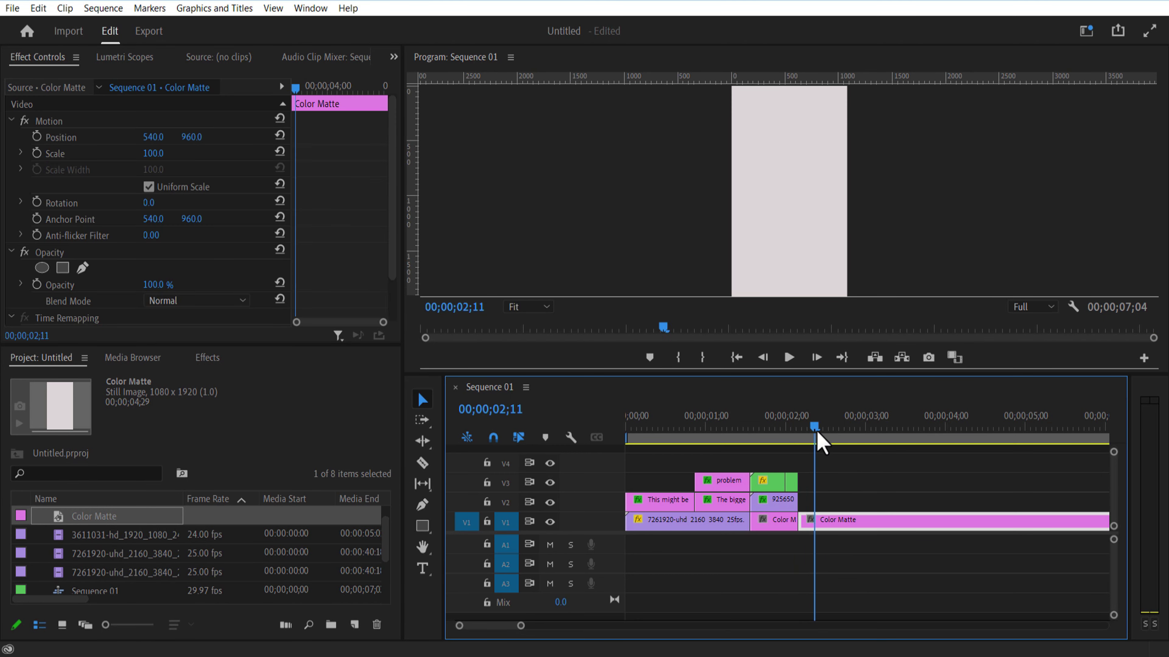
{"action": "left_click_drag", "start_coordinate": [816, 431], "coordinate": [799, 431]}
Step: Apply the Lumetri Color effect to the light grey color matte
{"action": "left_click", "coordinate": [207, 358]}
{"action": "left_click", "coordinate": [81, 378]}
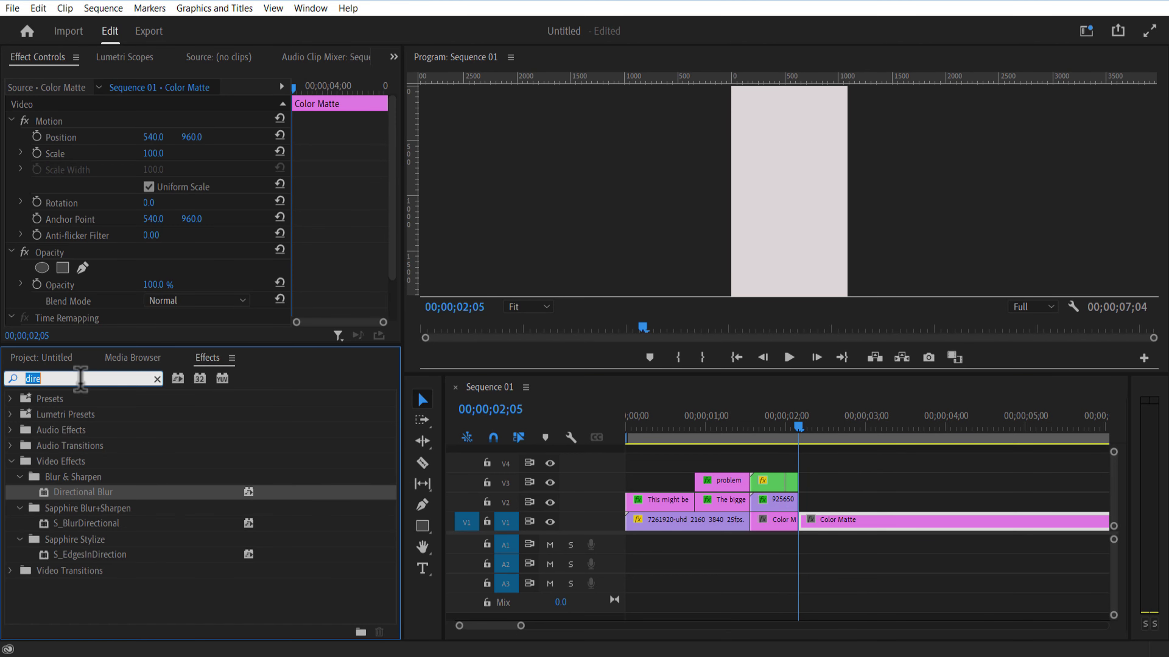
{"action": "type", "text": "lumetri colo"}
{"action": "left_click_drag", "start_coordinate": [82, 493], "coordinate": [826, 519]}
{"action": "scroll", "coordinate": [390, 216], "scroll_direction": "down", "scroll_amount": 5}
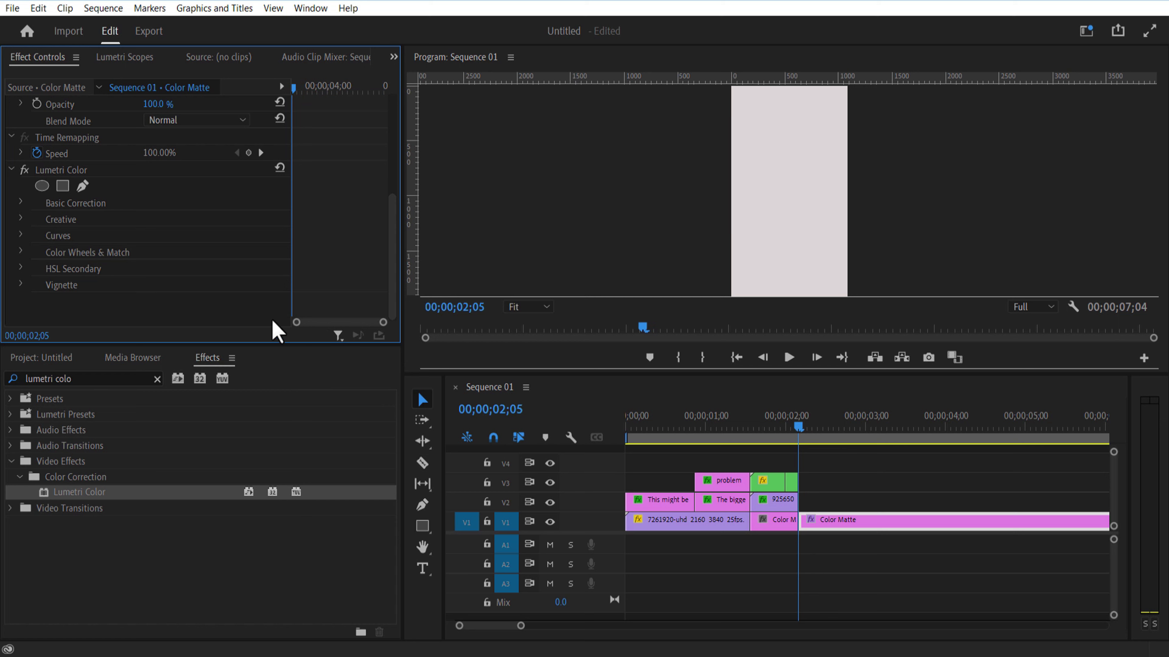
Step: Set the Lumetri vignette amount on the light grey color matte to -2.1
{"action": "scroll", "coordinate": [232, 299], "scroll_direction": "down", "scroll_amount": 1}
{"action": "left_click_drag", "start_coordinate": [150, 285], "coordinate": [138, 286]}
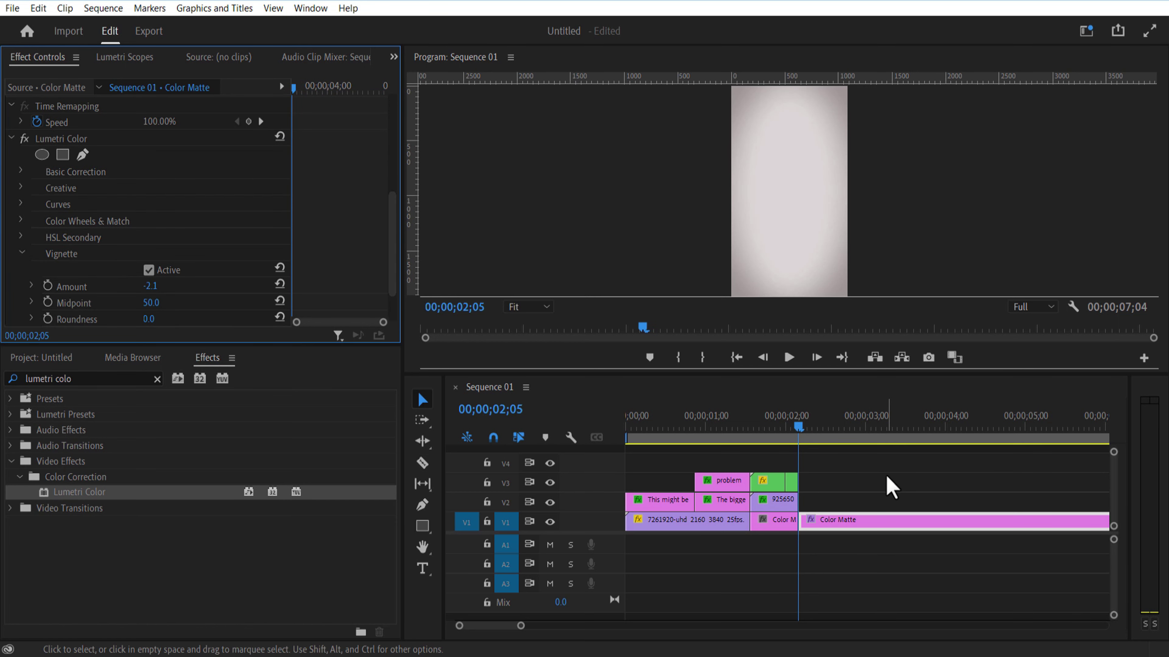
{"action": "left_click", "coordinate": [876, 487]}
Step: Add the text "To delude" in black Poppins SemiBold at size 133 on V2, starting at 00;00;02;05 over the light grey matte
{"action": "key", "text": "shift+1"}
{"action": "left_click", "coordinate": [422, 568]}
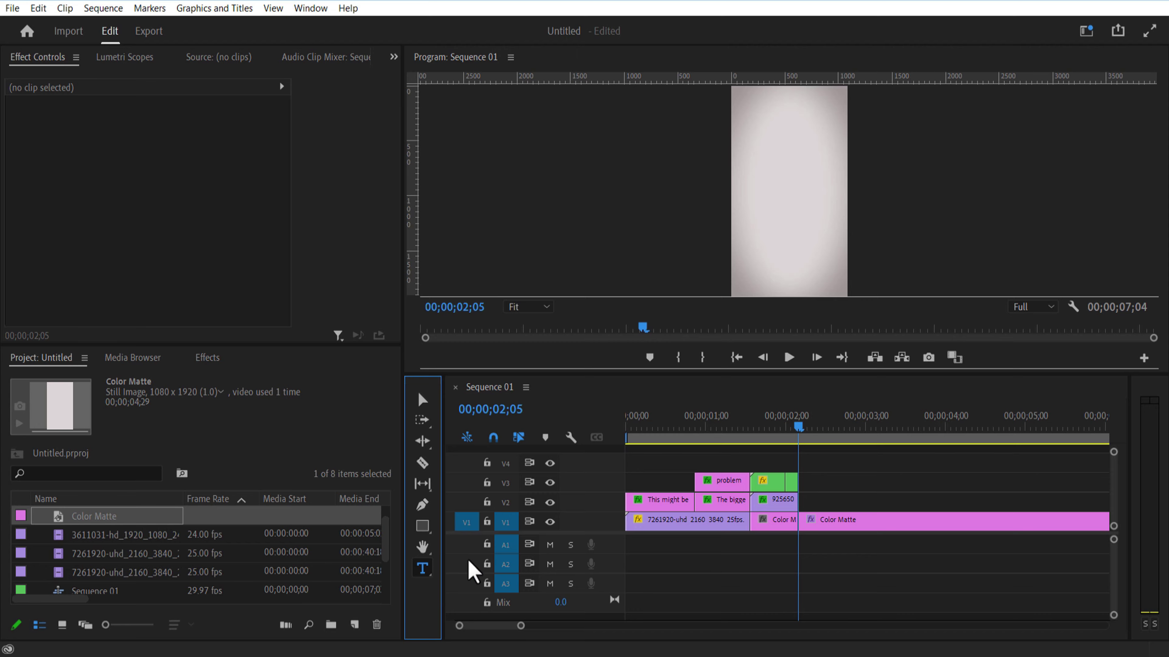
{"action": "left_click", "coordinate": [755, 170]}
{"action": "type", "text": "To delude"}
{"action": "key", "text": "ctrl+a"}
{"action": "scroll", "coordinate": [194, 208], "scroll_direction": "down", "scroll_amount": 4}
{"action": "left_click", "coordinate": [273, 131]}
{"action": "left_click", "coordinate": [322, 209]}
{"action": "key", "text": "alt+Tab"}
{"action": "key", "text": "Down"}
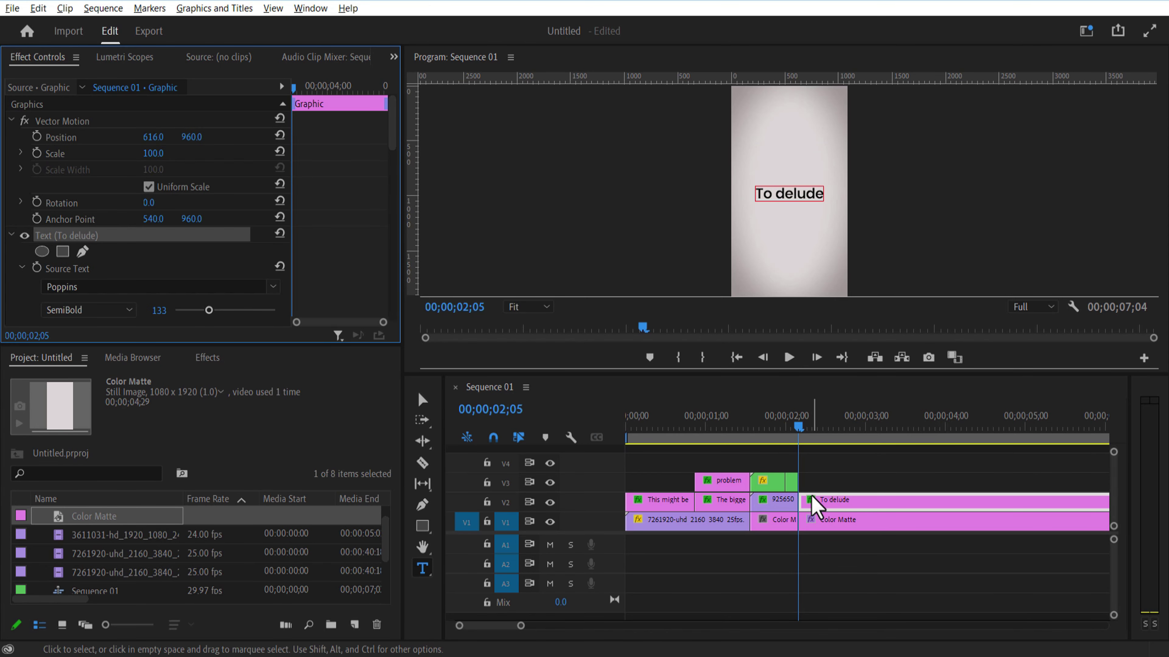
Step: Duplicate the "To delude" clip onto V3 and change it to "ourselves" in Monotype Corsiva at size 229, just below the first line
{"action": "left_click_drag", "start_coordinate": [812, 496], "coordinate": [827, 482]}
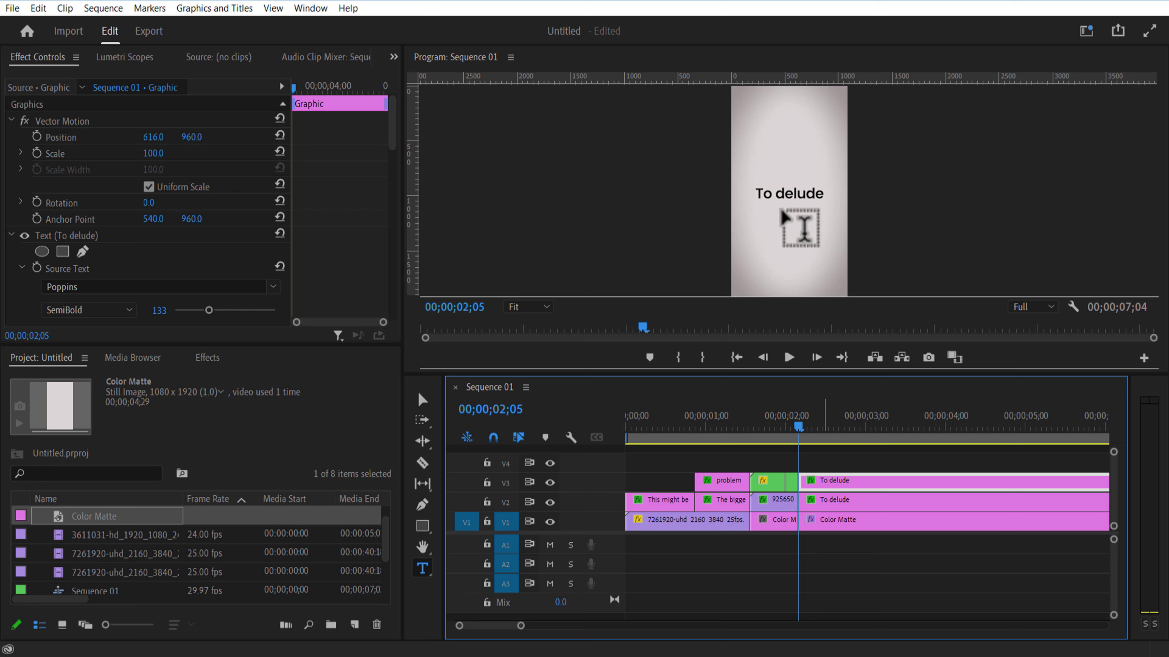
{"action": "left_click", "coordinate": [784, 197]}
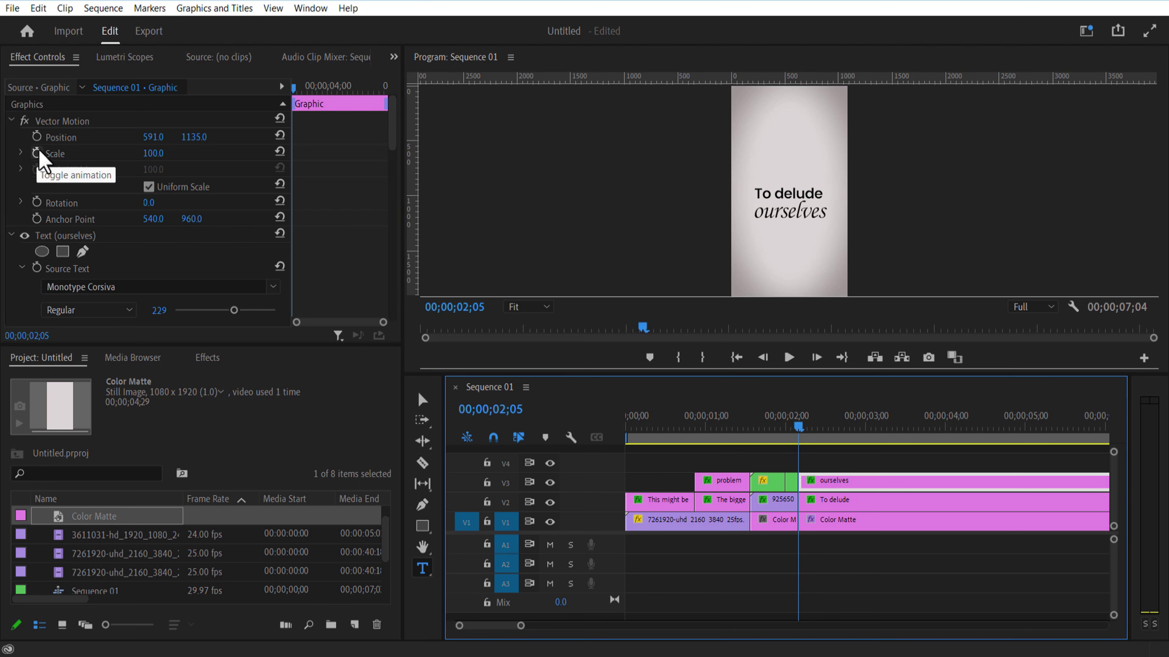
Step: Keyframe the "ourselves" text's horizontal position from 511 at 00;00;02;05 to 530 by 00;00;02;16
{"action": "left_click", "coordinate": [36, 137]}
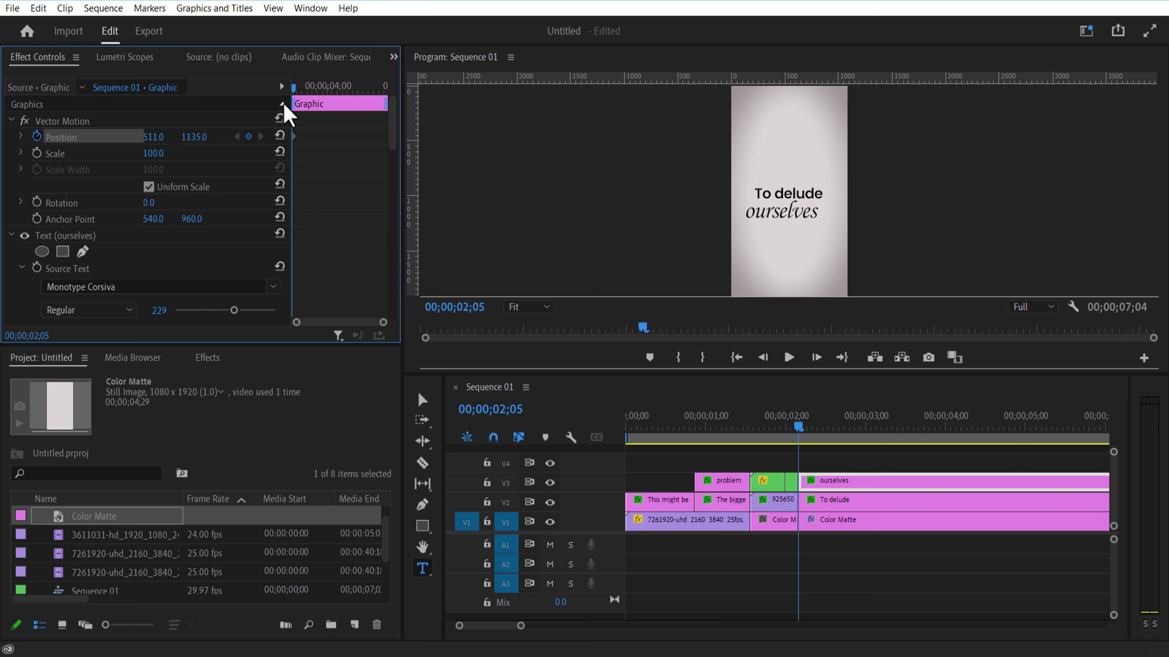
{"action": "left_click_drag", "start_coordinate": [294, 86], "coordinate": [302, 88]}
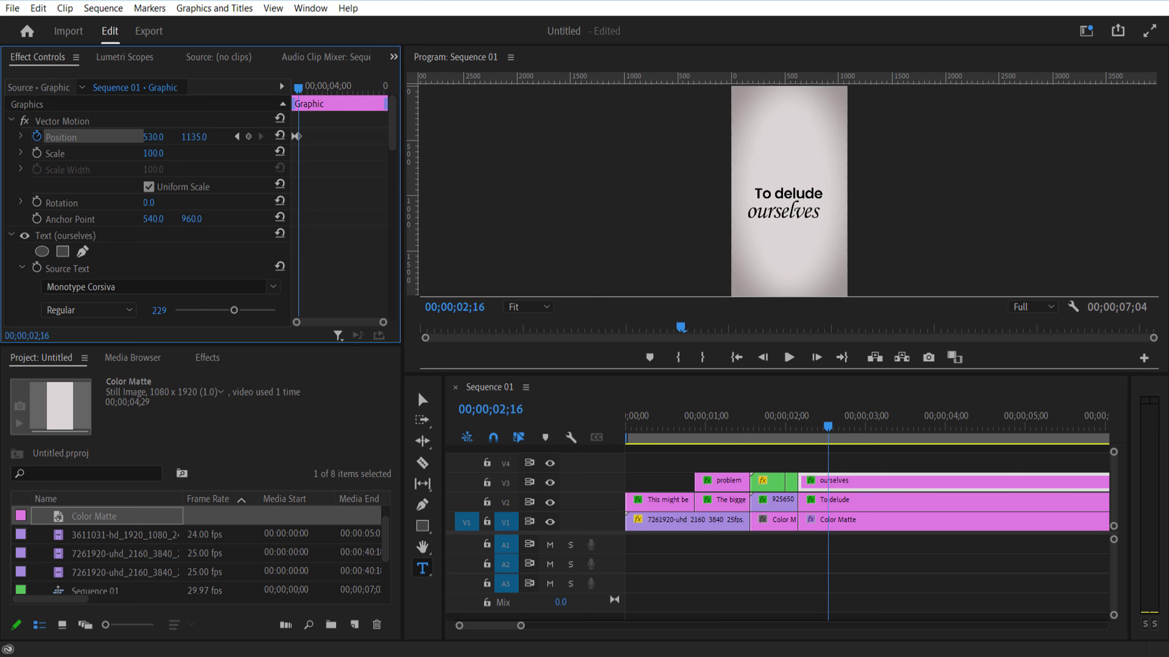
{"action": "left_click_drag", "start_coordinate": [825, 429], "coordinate": [798, 438]}
Step: Keyframe the "To delude" text's horizontal position to start at 653 at 00;00;02;05 and shift slightly left over the following frames
{"action": "left_click", "coordinate": [826, 509]}
{"action": "left_click_drag", "start_coordinate": [296, 92], "coordinate": [299, 88]}
{"action": "left_click_drag", "start_coordinate": [837, 431], "coordinate": [795, 434]}
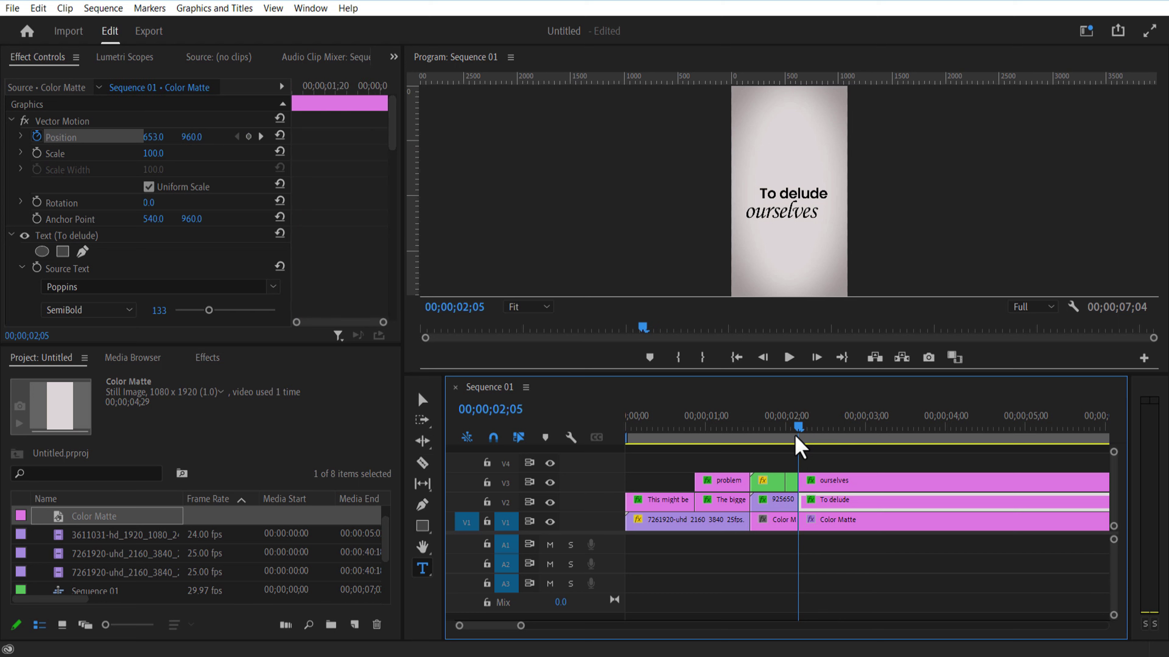
Step: Enable Scale keyframing on the "ourselves" text at 00;00;02;05
{"action": "left_click", "coordinate": [825, 480]}
{"action": "left_click", "coordinate": [45, 158]}
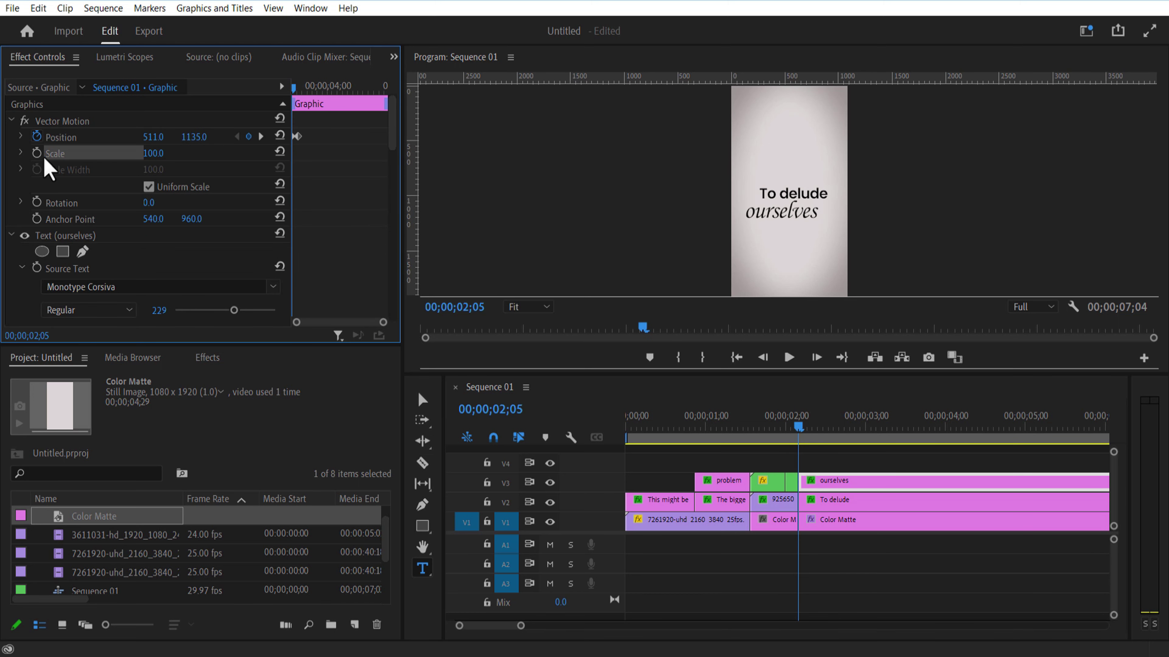
{"action": "left_click", "coordinate": [36, 154]}
{"action": "mouse_move", "coordinate": [295, 92]}
{"action": "left_mouse_down"}
{"action": "mouse_move", "coordinate": [309, 104]}
{"action": "mouse_move", "coordinate": [310, 94]}
{"action": "left_mouse_up"}
Step: Cut the "ourselves" and "To delude" clips at 00;00;03;07 and delete the portions after the cut
{"action": "key", "text": "c"}
{"action": "left_click", "coordinate": [884, 480]}
{"action": "left_click", "coordinate": [884, 500]}
{"action": "key", "text": "v"}
{"action": "key", "text": "Delete"}
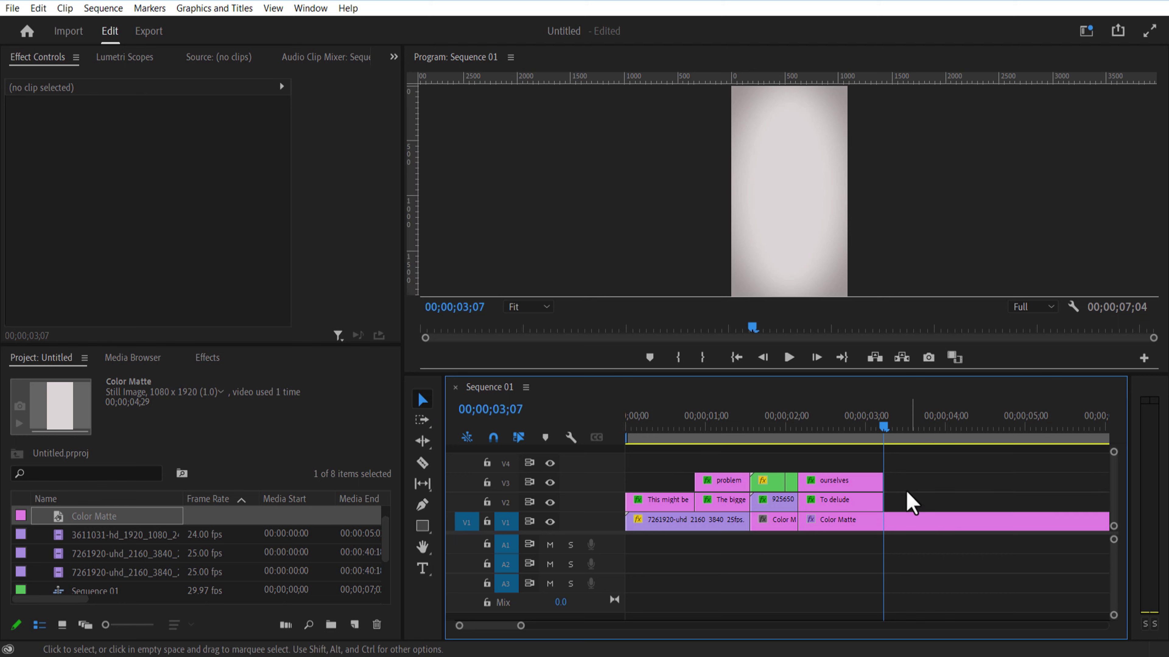
Step: Nest the "ourselves" and "To delude" clips into a sequence named "text 2"
{"action": "left_click_drag", "start_coordinate": [905, 489], "coordinate": [854, 502]}
{"action": "right_click", "coordinate": [852, 484]}
{"action": "left_click", "coordinate": [892, 362]}
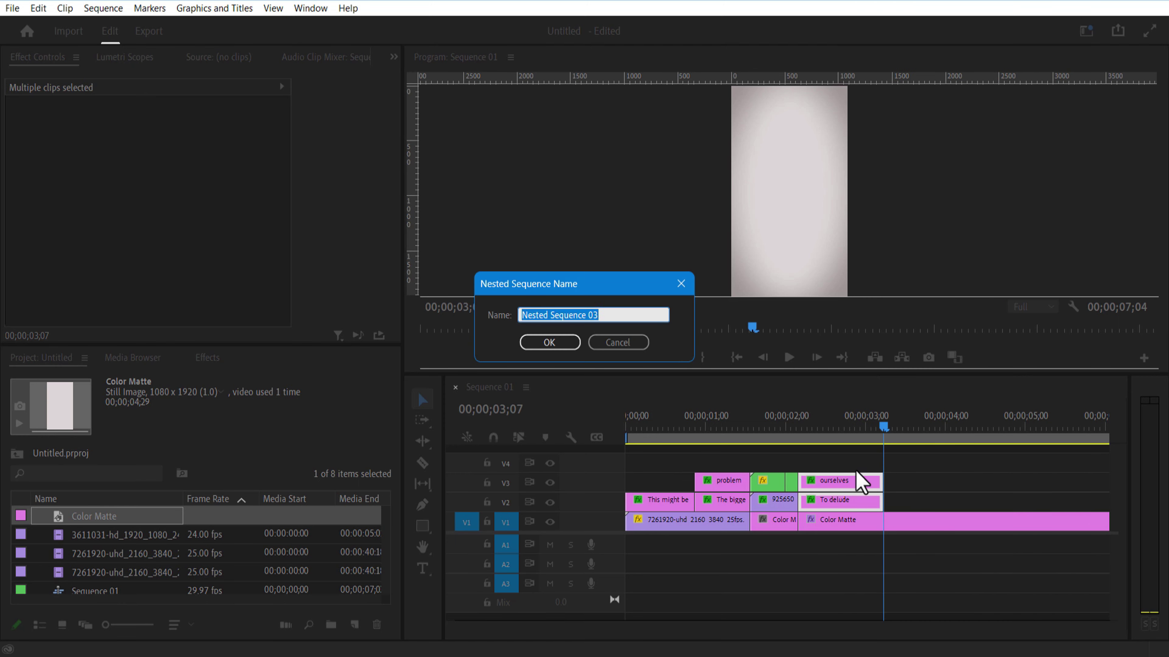
{"action": "key", "text": "Return"}
Step: Apply the Gaussian Blur effect to the nested "text 2" clip
{"action": "left_click", "coordinate": [836, 433]}
{"action": "left_click_drag", "start_coordinate": [836, 433], "coordinate": [800, 434]}
{"action": "left_click", "coordinate": [816, 501]}
{"action": "left_click", "coordinate": [207, 358]}
{"action": "left_click", "coordinate": [55, 379]}
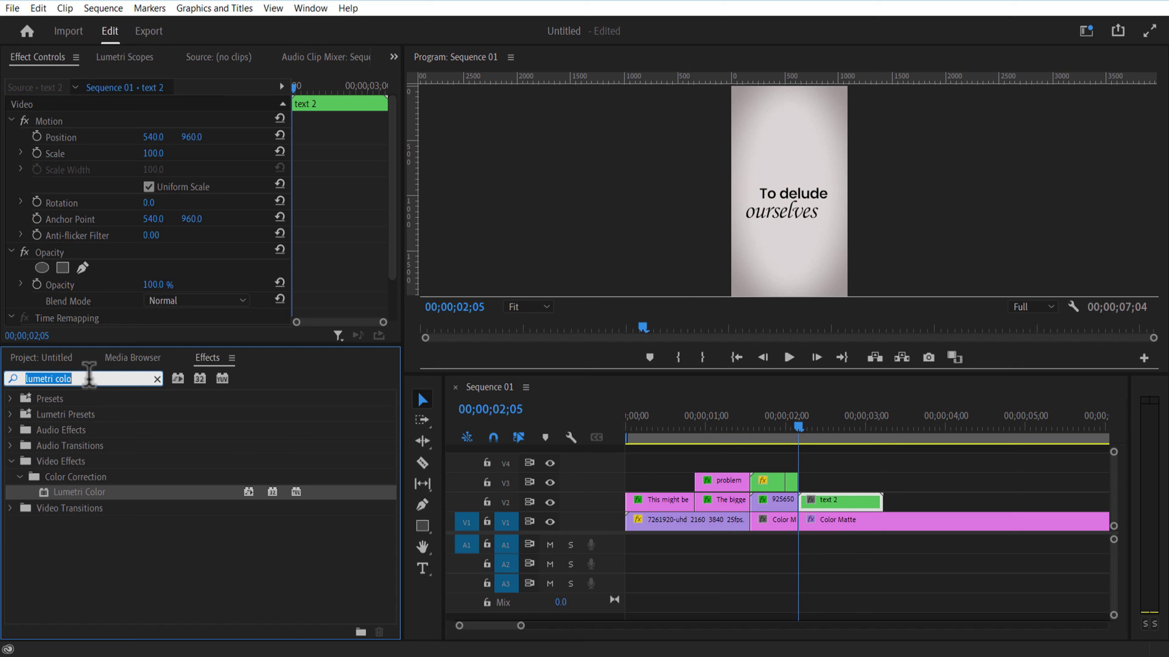
{"action": "type", "text": "blur"}
{"action": "scroll", "coordinate": [101, 507], "scroll_direction": "down", "scroll_amount": 3}
{"action": "left_click_drag", "start_coordinate": [94, 586], "coordinate": [810, 506]}
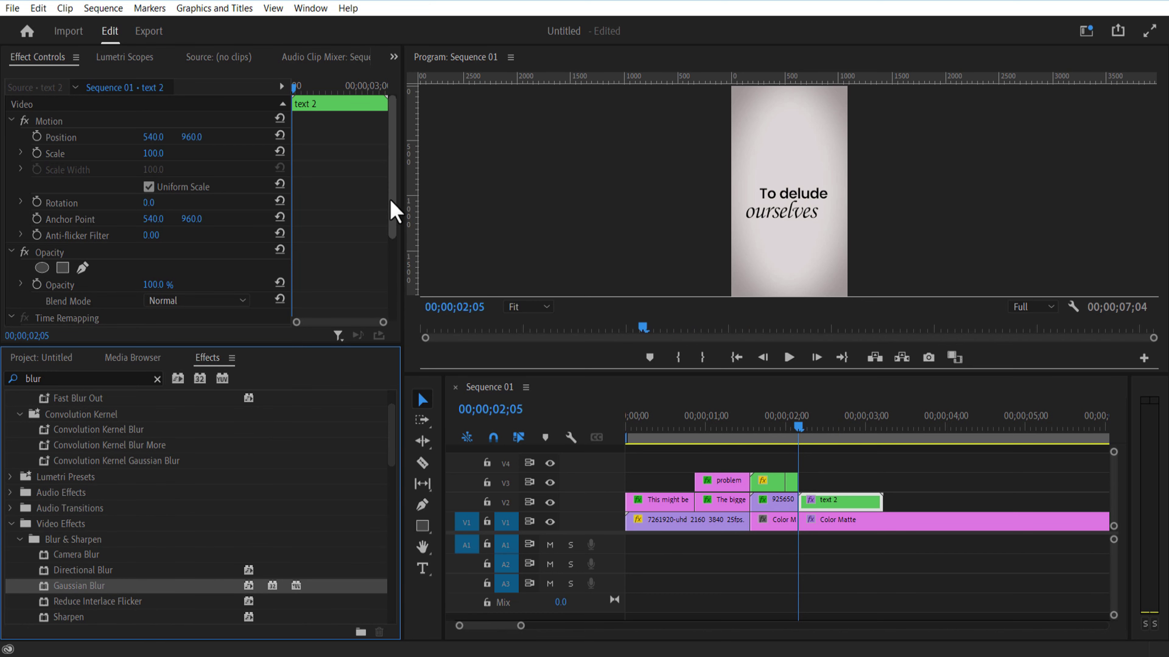
Step: Keyframe the Gaussian Blur blurriness of "text 2" from 50 at 00;00;02;05 to 0 at 00;00;02;10 and preview the animation
{"action": "left_click_drag", "start_coordinate": [391, 210], "coordinate": [391, 301]}
{"action": "left_click", "coordinate": [38, 252]}
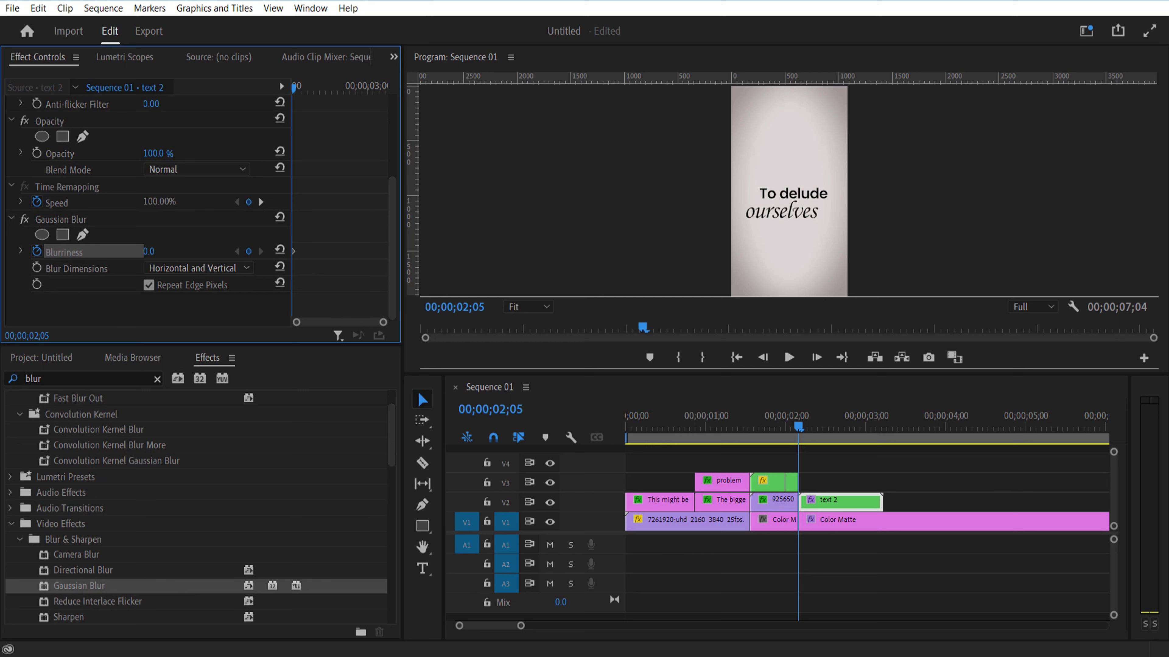
{"action": "left_click_drag", "start_coordinate": [149, 251], "coordinate": [193, 251]}
{"action": "type", "text": "50"}
{"action": "key", "text": "Return"}
{"action": "key", "text": "shift+Right"}
{"action": "type", "text": "0"}
{"action": "key", "text": "Return"}
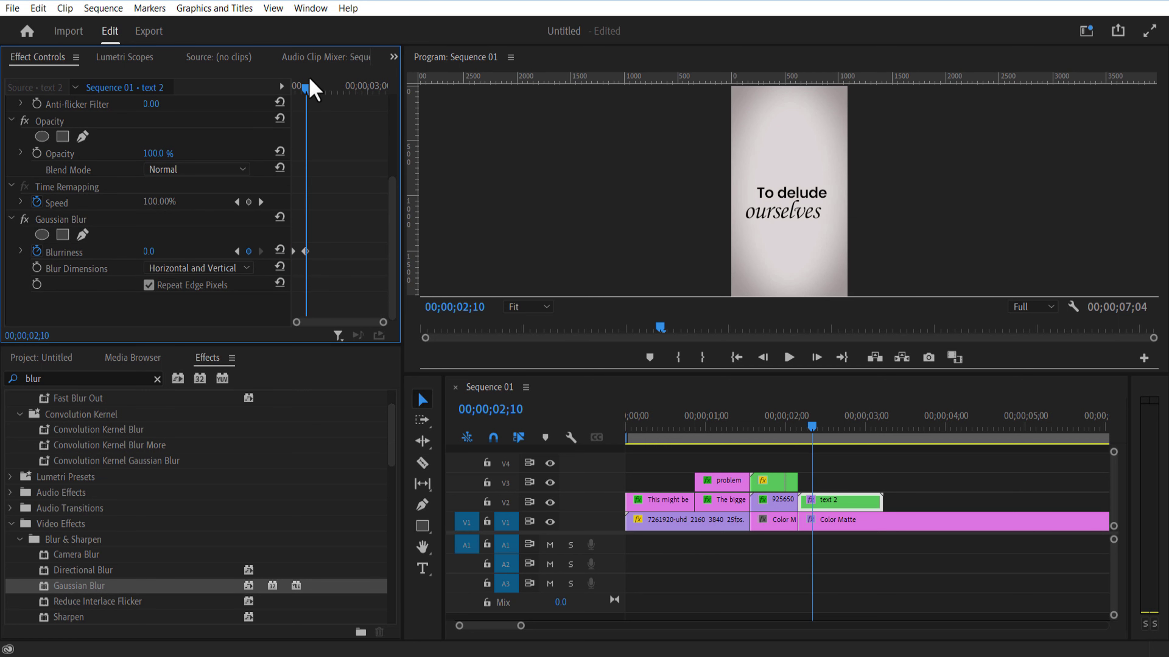
{"action": "left_click_drag", "start_coordinate": [310, 82], "coordinate": [266, 110]}
{"action": "left_click", "coordinate": [789, 358]}
{"action": "left_click", "coordinate": [790, 359]}
{"action": "left_click_drag", "start_coordinate": [845, 428], "coordinate": [801, 435]}
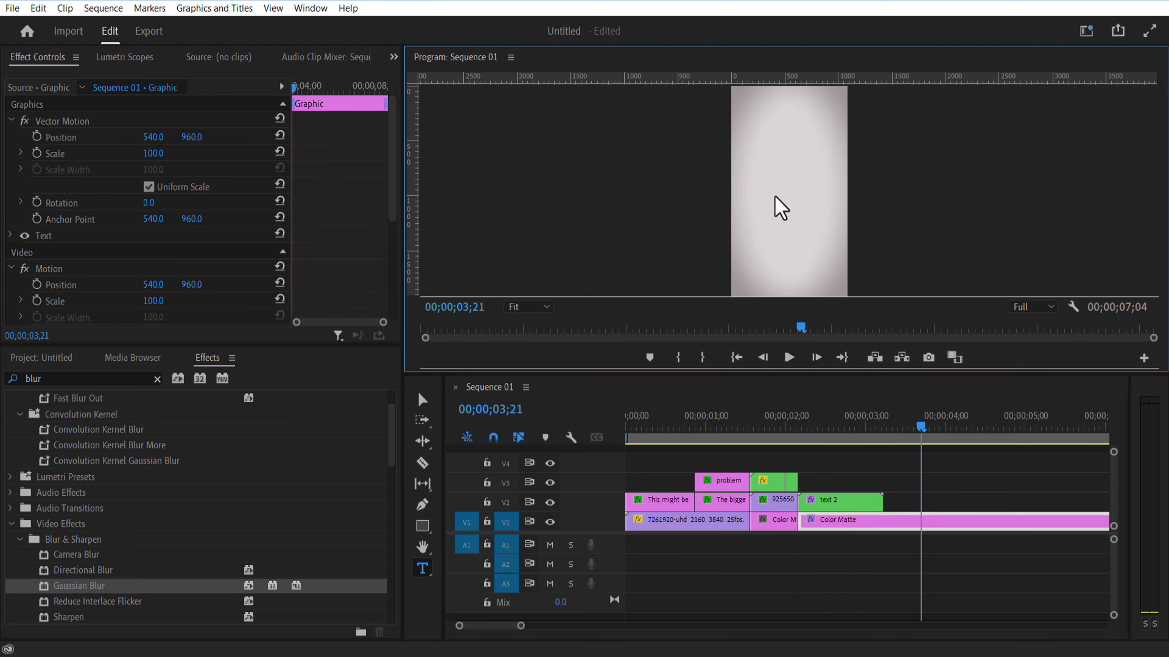
Step: Add the text "imagination delusional infactuation" in Poppins SemiBold, scaled to 25 and rotated to -90°
{"action": "type", "text": "imagination"}
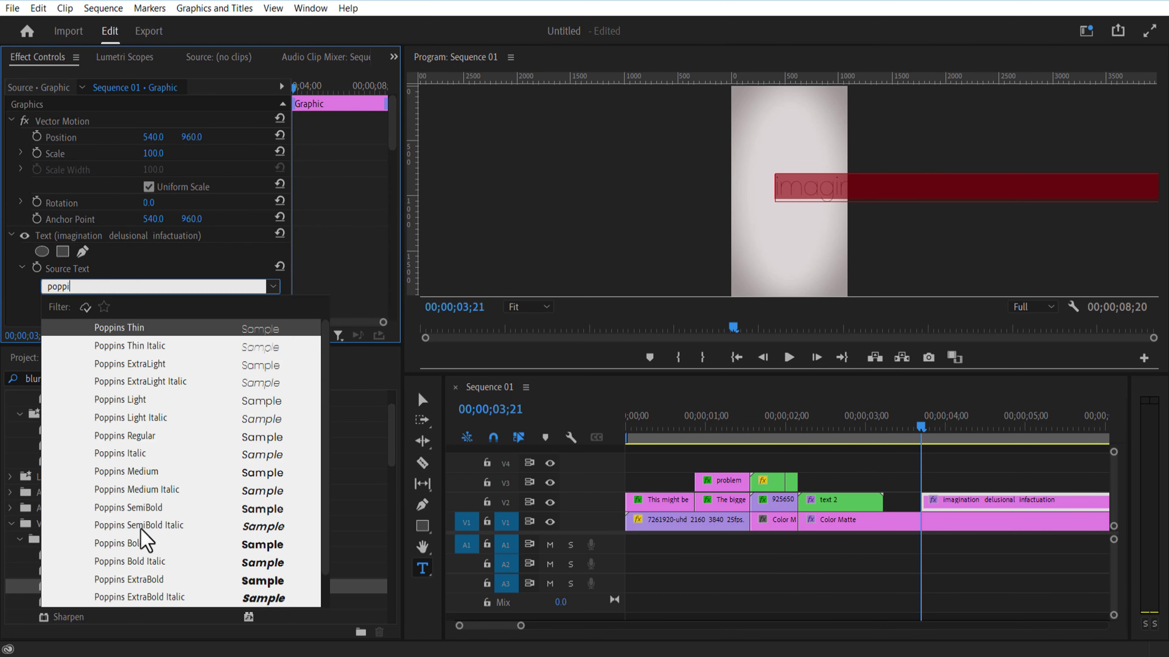
{"action": "left_click", "coordinate": [396, 590]}
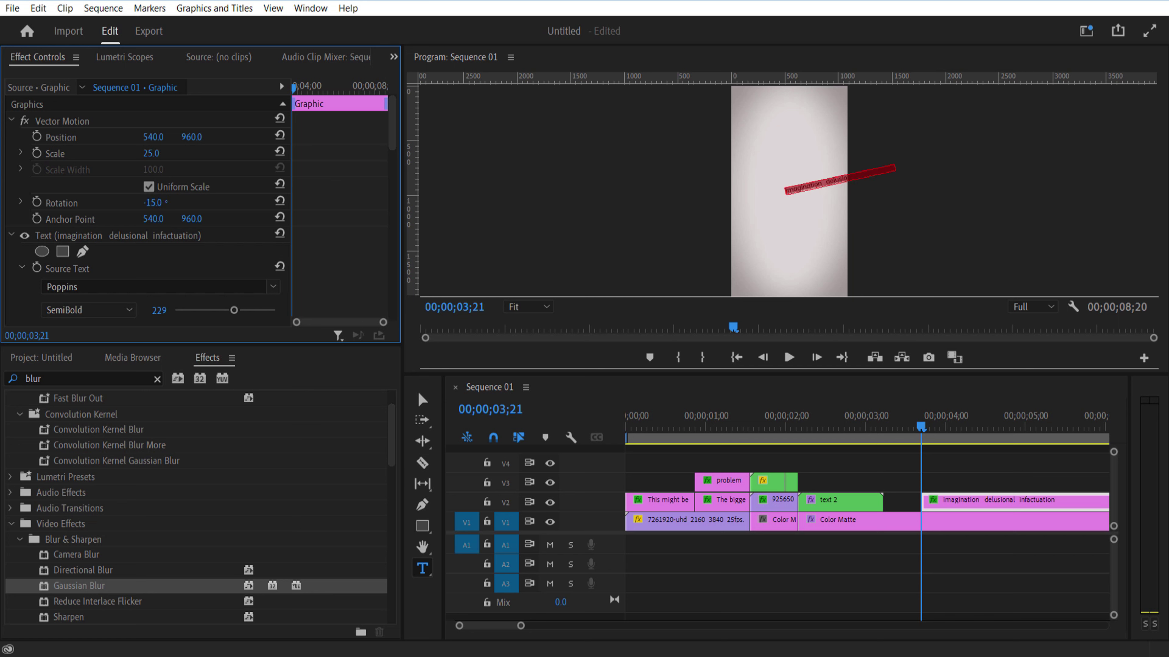
{"action": "left_click_drag", "start_coordinate": [166, 203], "coordinate": [162, 203]}
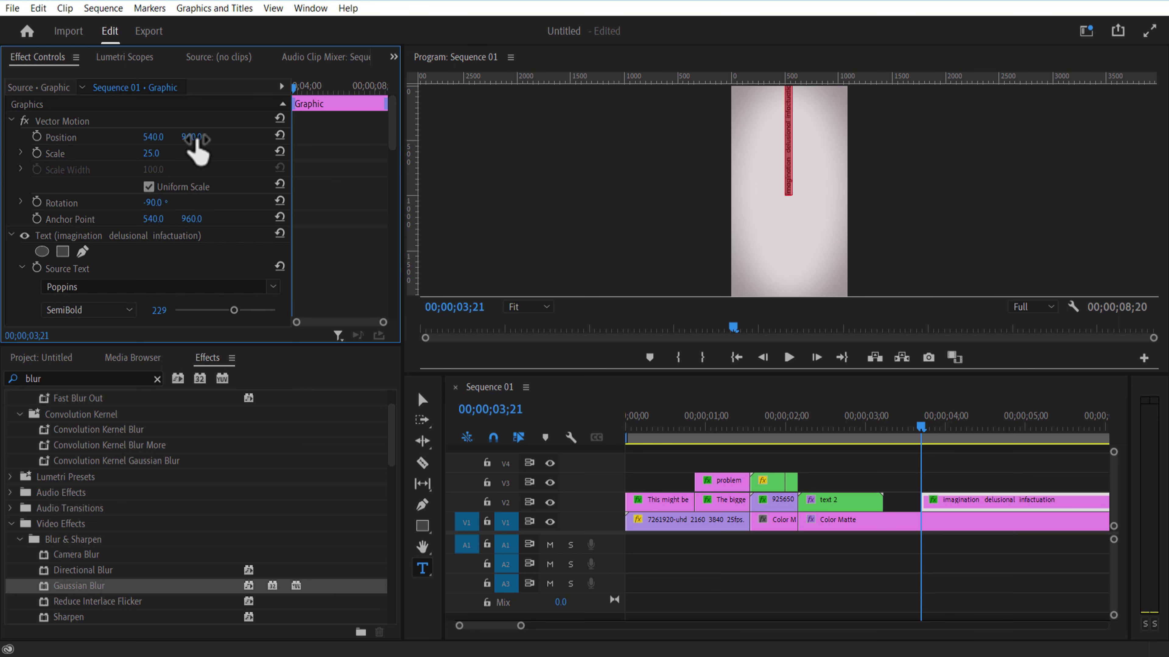
Step: Scale the vertical text to 15, position it at 1035, 1869 along the frame's right edge and move its clip to V3 at 00;00;02;05
{"action": "left_click_drag", "start_coordinate": [193, 137], "coordinate": [227, 136]}
{"action": "left_click_drag", "start_coordinate": [153, 137], "coordinate": [382, 137]}
{"action": "left_click_drag", "start_coordinate": [946, 500], "coordinate": [827, 482]}
{"action": "left_click", "coordinate": [809, 428]}
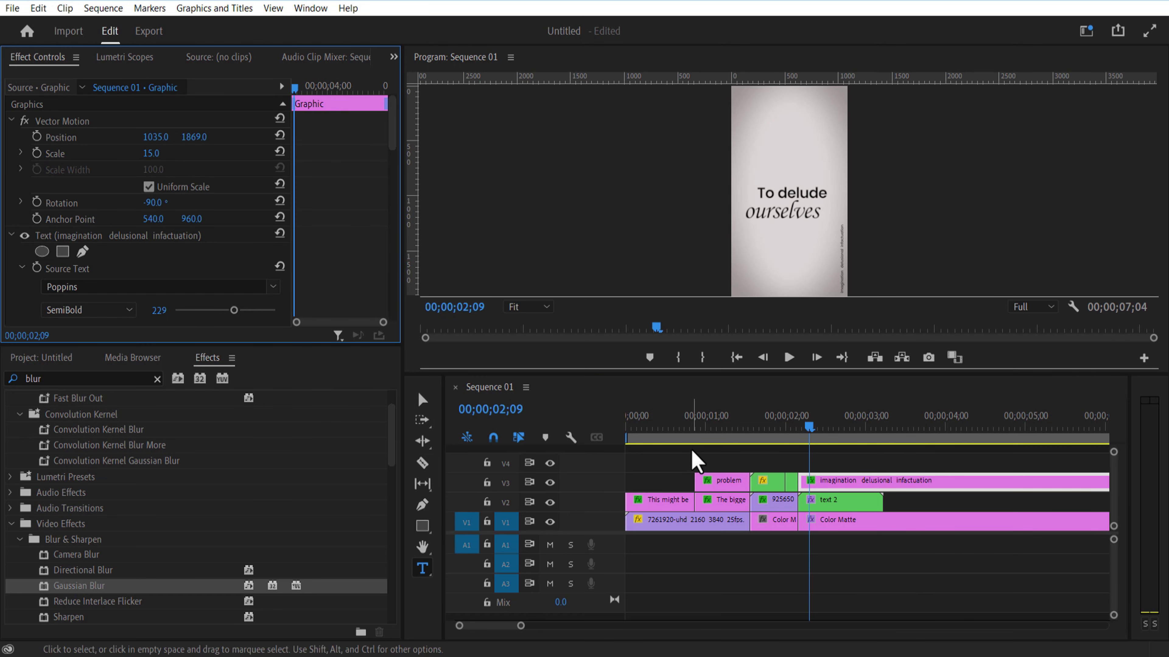
Step: Duplicate the vertical text clip onto V4, V5 and V6 and set the copies' vertical positions to 1178, 557 and 2499
{"action": "left_click_drag", "start_coordinate": [821, 486], "coordinate": [821, 462]}
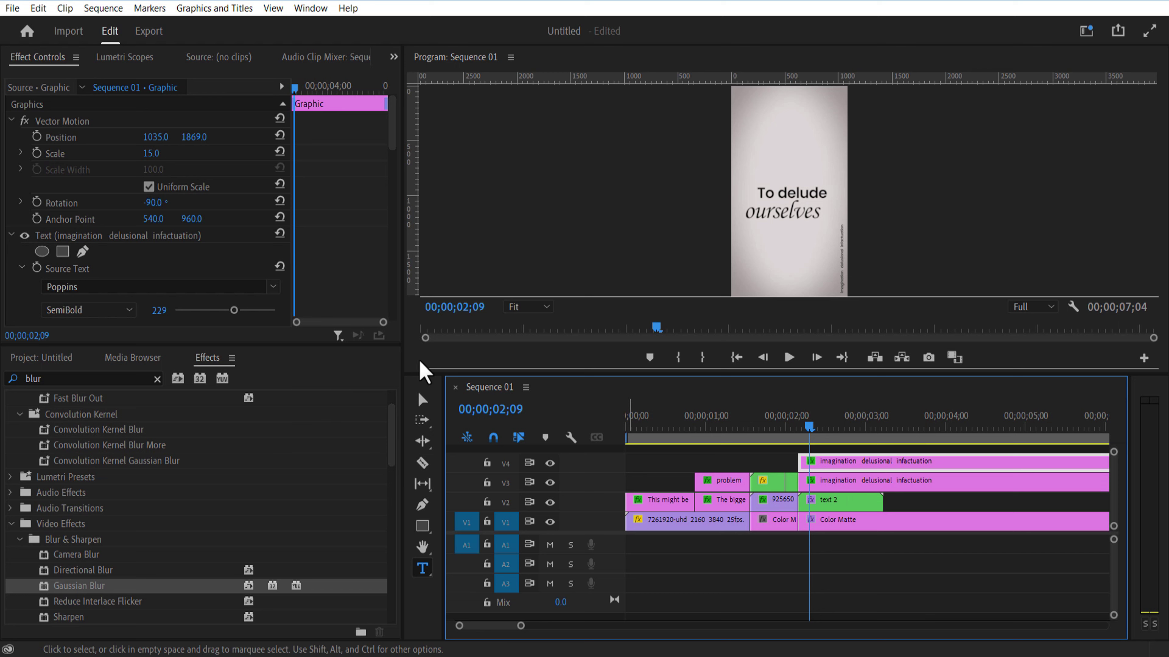
{"action": "left_click_drag", "start_coordinate": [193, 137], "coordinate": [186, 137]}
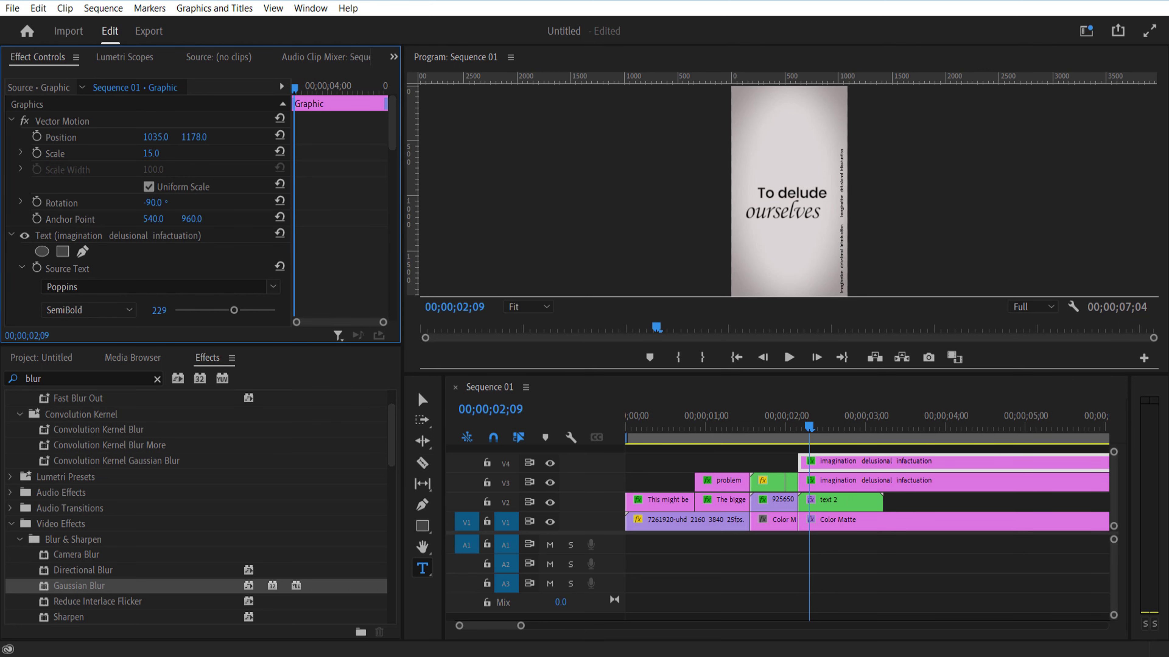
{"action": "left_click_drag", "start_coordinate": [858, 462], "coordinate": [859, 428]}
{"action": "left_click_drag", "start_coordinate": [194, 137], "coordinate": [157, 136]}
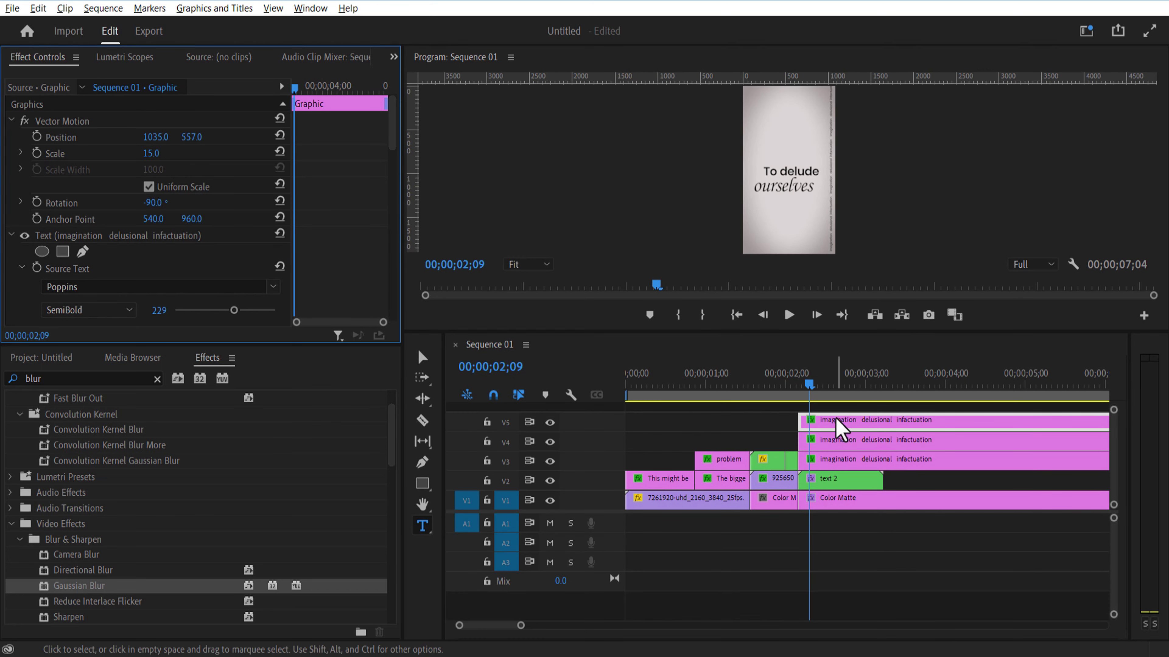
{"action": "left_click", "coordinate": [851, 409]}
{"action": "left_click_drag", "start_coordinate": [865, 422], "coordinate": [865, 405]}
{"action": "left_click_drag", "start_coordinate": [193, 137], "coordinate": [217, 137]}
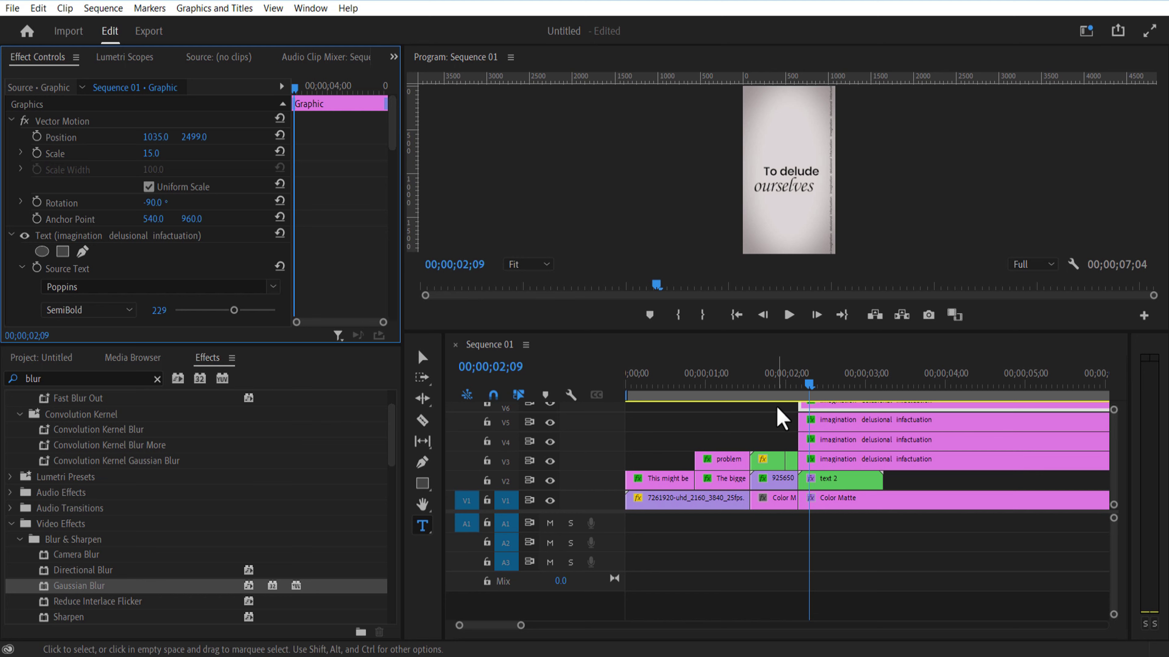
Step: Nest the four vertical text clips into a sequence named "texting right"
{"action": "left_click_drag", "start_coordinate": [959, 482], "coordinate": [983, 405]}
{"action": "right_click", "coordinate": [947, 437]}
{"action": "left_click", "coordinate": [929, 459]}
{"action": "type", "text": "texting right"}
{"action": "left_click", "coordinate": [550, 342]}
Step: Keyframe the "texting right" clip's vertical position from 960 at its start to 1002 near its end, and trim it to 00;00;03;07
{"action": "left_click_drag", "start_coordinate": [842, 333], "coordinate": [285, 92]}
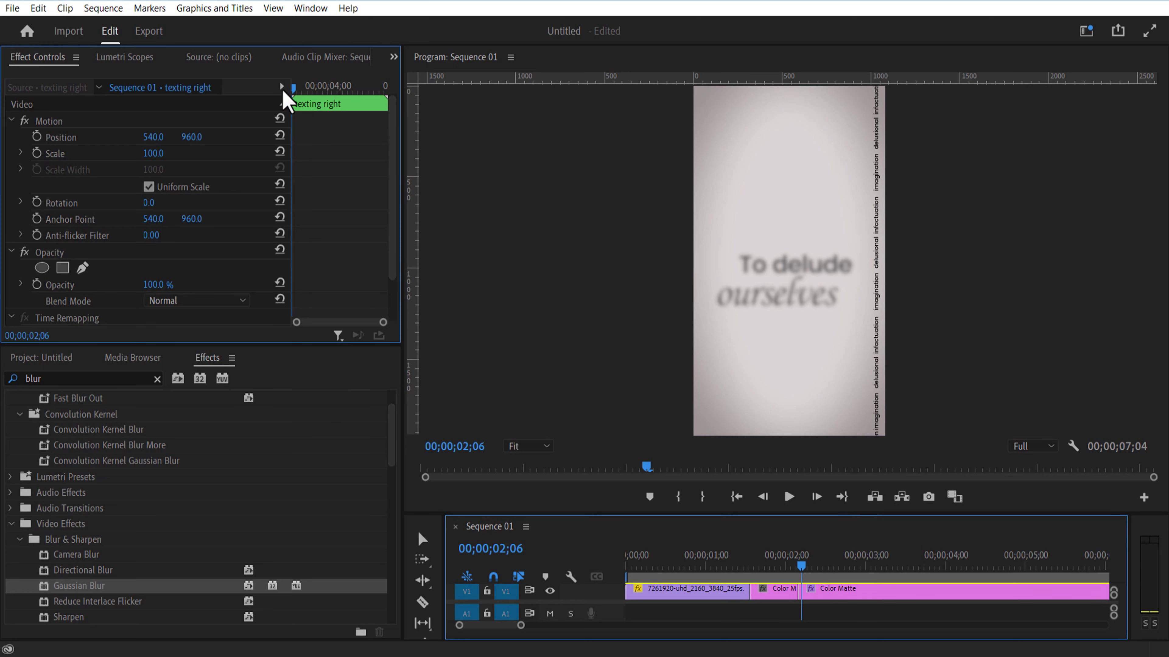
{"action": "left_click", "coordinate": [36, 137]}
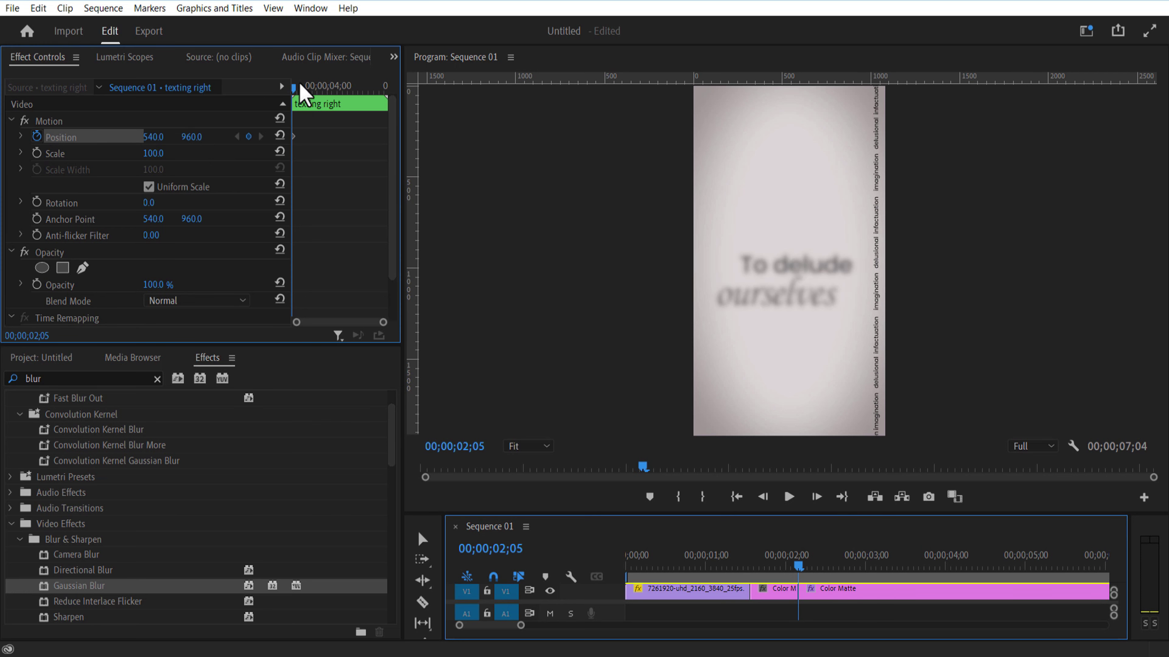
{"action": "left_click_drag", "start_coordinate": [294, 87], "coordinate": [311, 98]}
{"action": "left_click_drag", "start_coordinate": [191, 137], "coordinate": [219, 137]}
{"action": "left_click_drag", "start_coordinate": [311, 88], "coordinate": [287, 111]}
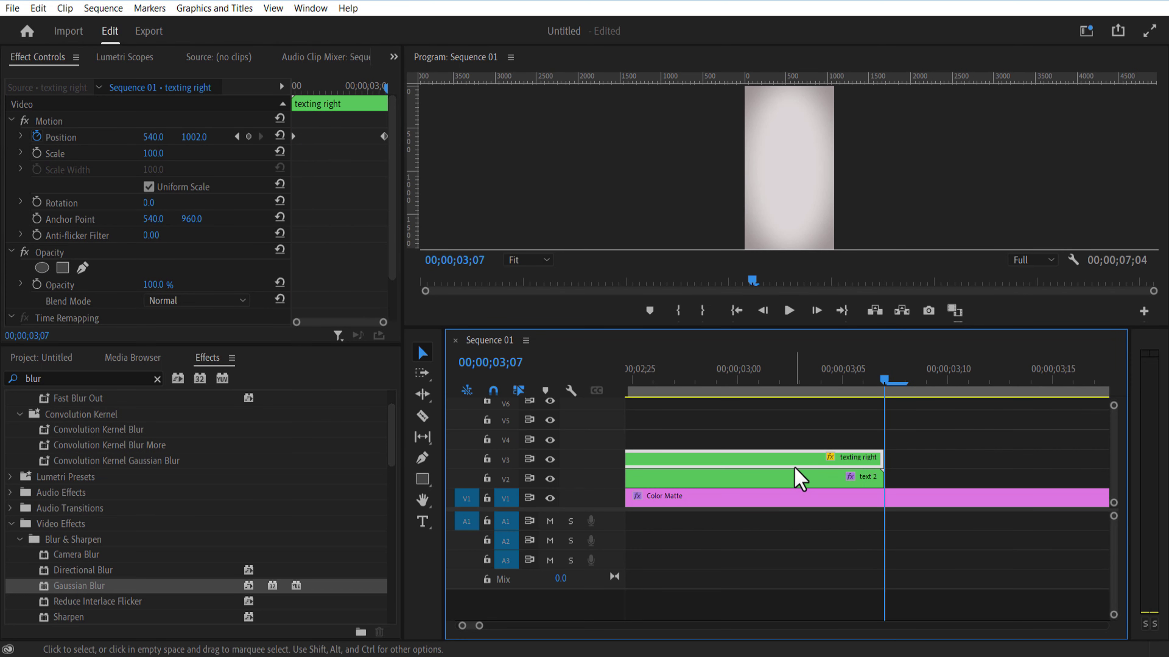
Step: Duplicate the "texting right" clip onto V4 with its speed reversed to -100%
{"action": "left_click_drag", "start_coordinate": [795, 467], "coordinate": [793, 441], "text": "alt"}
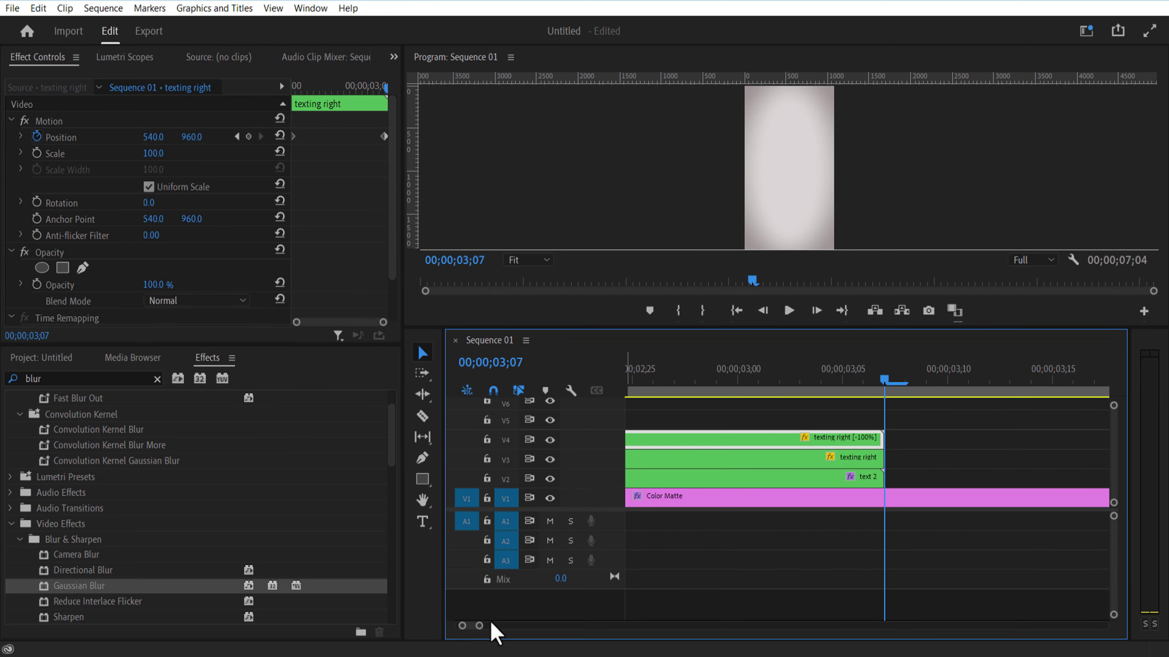
{"action": "left_click_drag", "start_coordinate": [479, 626], "coordinate": [536, 625]}
{"action": "left_click", "coordinate": [746, 380]}
{"action": "left_click", "coordinate": [777, 497]}
{"action": "left_click", "coordinate": [773, 440]}
Step: Delete the end position keyframe of the V4 "texting right" copy and set its horizontal position to -454 along the left edge
{"action": "left_click_drag", "start_coordinate": [303, 88], "coordinate": [287, 90]}
{"action": "left_click_drag", "start_coordinate": [386, 124], "coordinate": [13, 144]}
{"action": "key", "text": "Delete"}
{"action": "left_click_drag", "start_coordinate": [155, 137], "coordinate": [168, 136]}
{"action": "left_click_drag", "start_coordinate": [842, 328], "coordinate": [867, 538]}
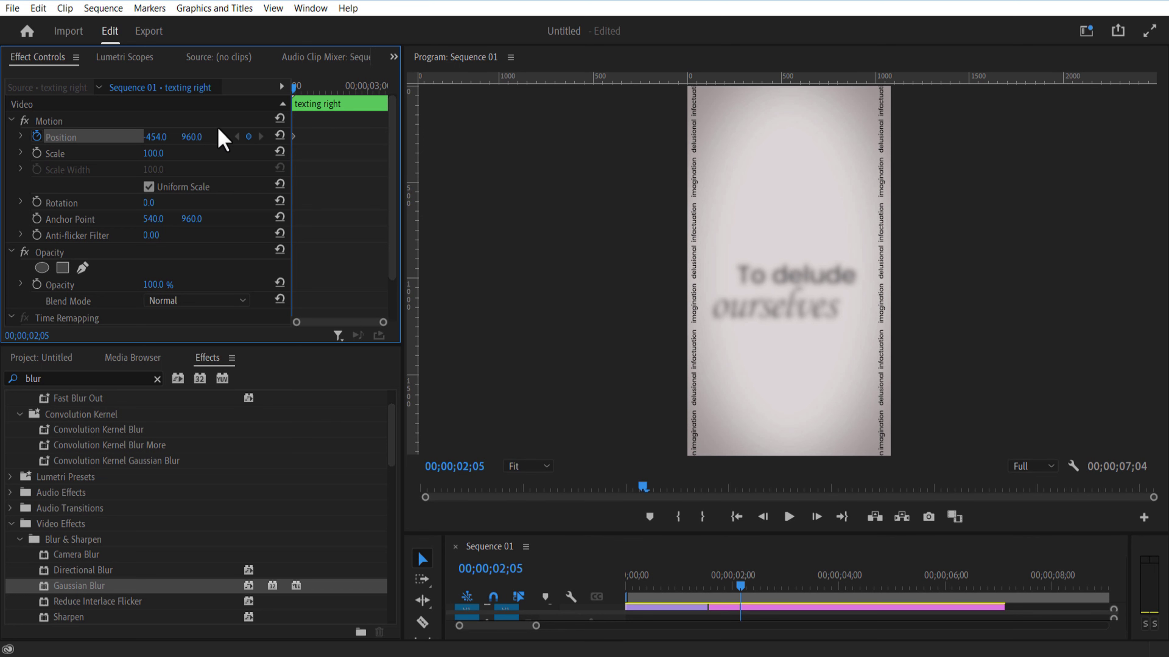
Step: Add a keyframe with a changed vertical position near the end of the V4 "texting right" copy
{"action": "left_click_drag", "start_coordinate": [308, 86], "coordinate": [379, 125]}
{"action": "left_click_drag", "start_coordinate": [196, 138], "coordinate": [199, 135]}
{"action": "left_click_drag", "start_coordinate": [376, 88], "coordinate": [379, 149]}
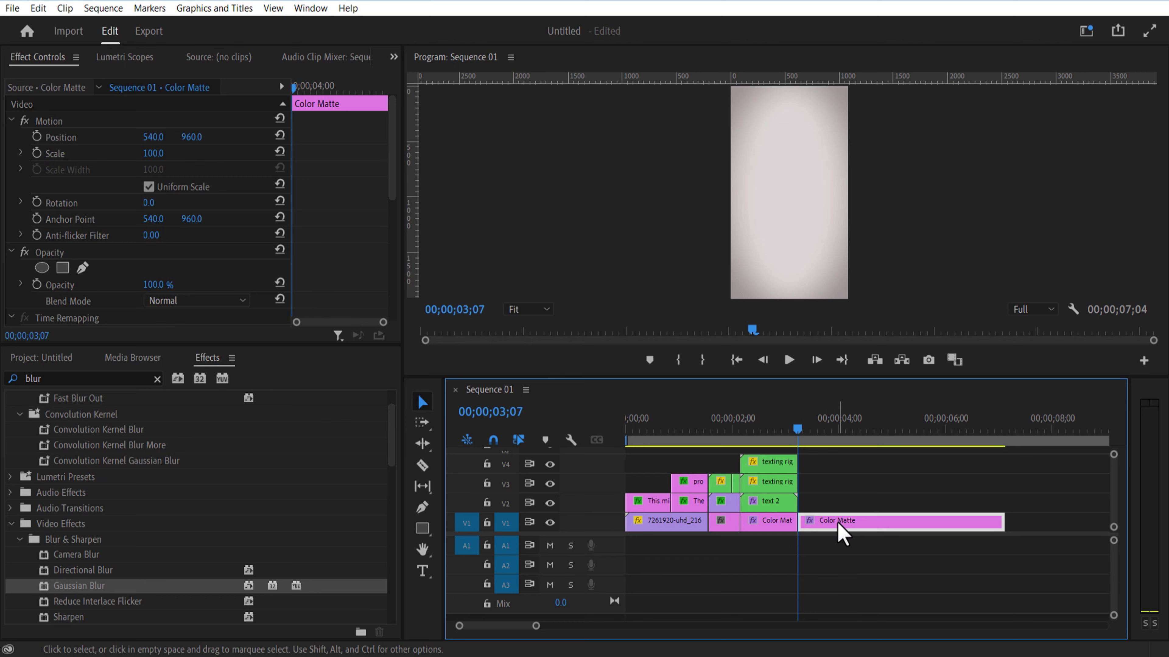
Step: Delete the color matte portion after 00;00;03;07 and place a new black video on V1 in its place
{"action": "key", "text": "Delete"}
{"action": "left_click", "coordinate": [64, 361]}
{"action": "left_click", "coordinate": [354, 625]}
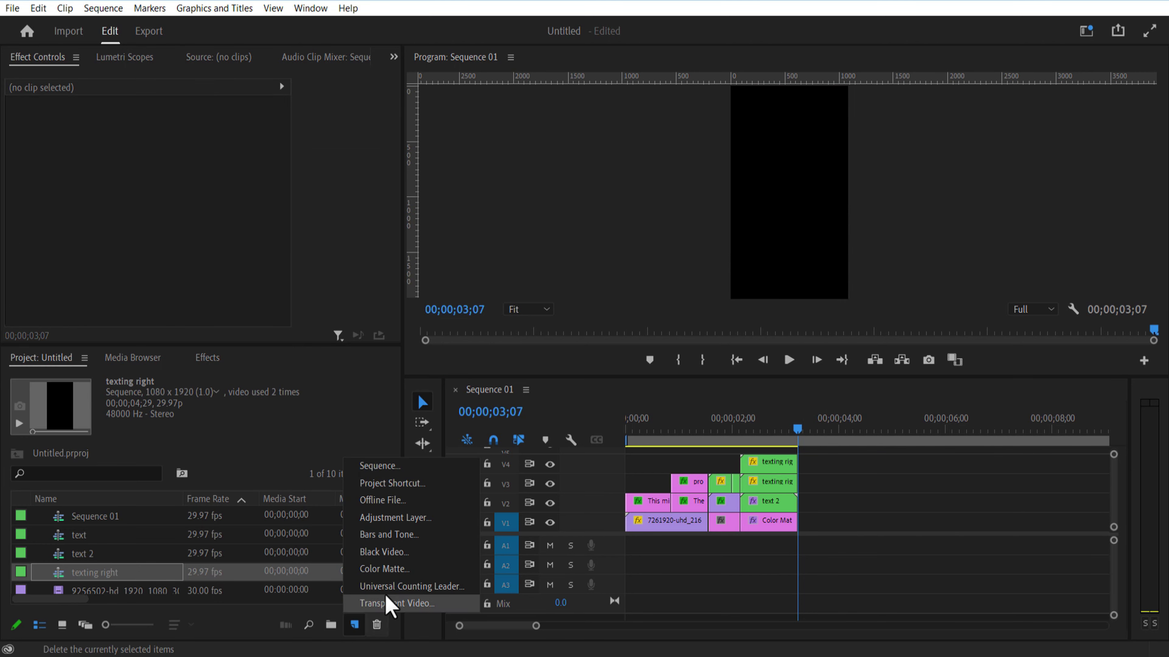
{"action": "left_click", "coordinate": [405, 552]}
{"action": "left_click", "coordinate": [578, 400]}
{"action": "left_click_drag", "start_coordinate": [137, 520], "coordinate": [801, 528]}
{"action": "left_click_drag", "start_coordinate": [801, 528], "coordinate": [801, 528]}
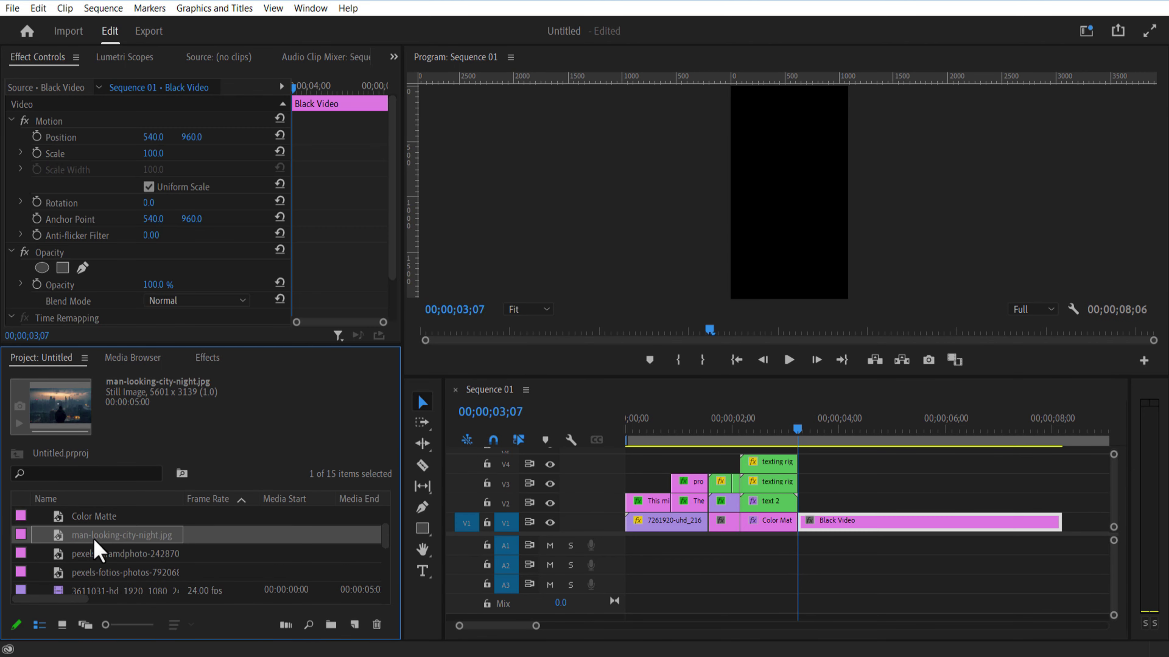
Step: Place man-looking-city-night.jpg on V2 above the black video and set its position to 537, 901
{"action": "left_click_drag", "start_coordinate": [94, 540], "coordinate": [802, 503]}
{"action": "left_click", "coordinate": [872, 509]}
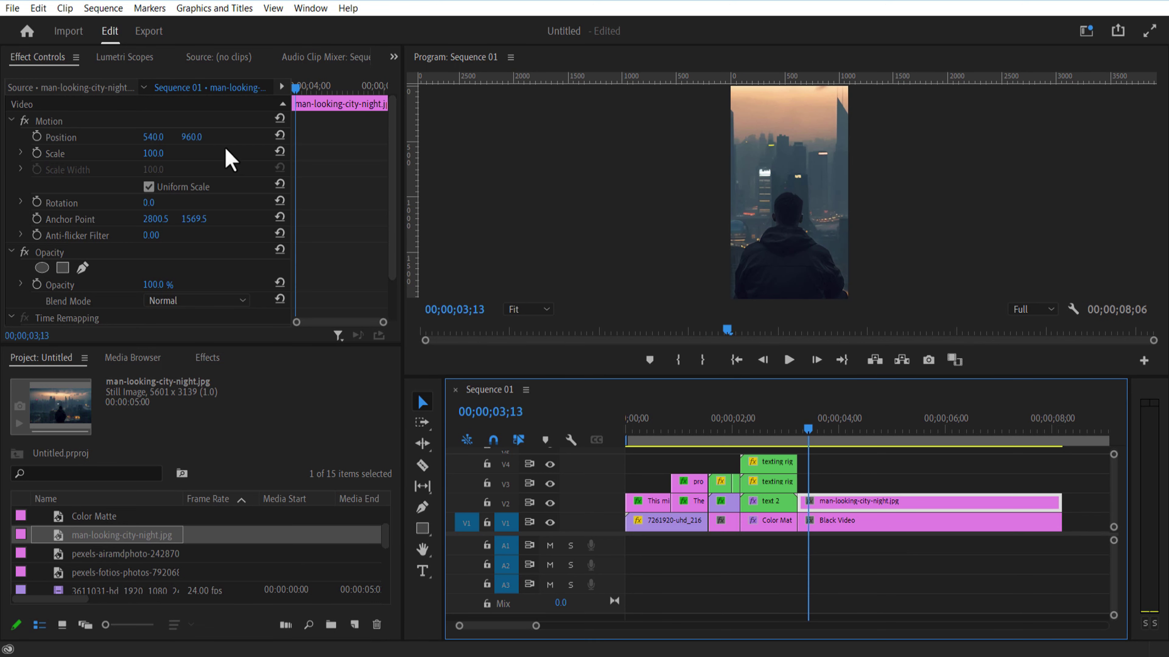
{"action": "left_click_drag", "start_coordinate": [191, 137], "coordinate": [154, 137]}
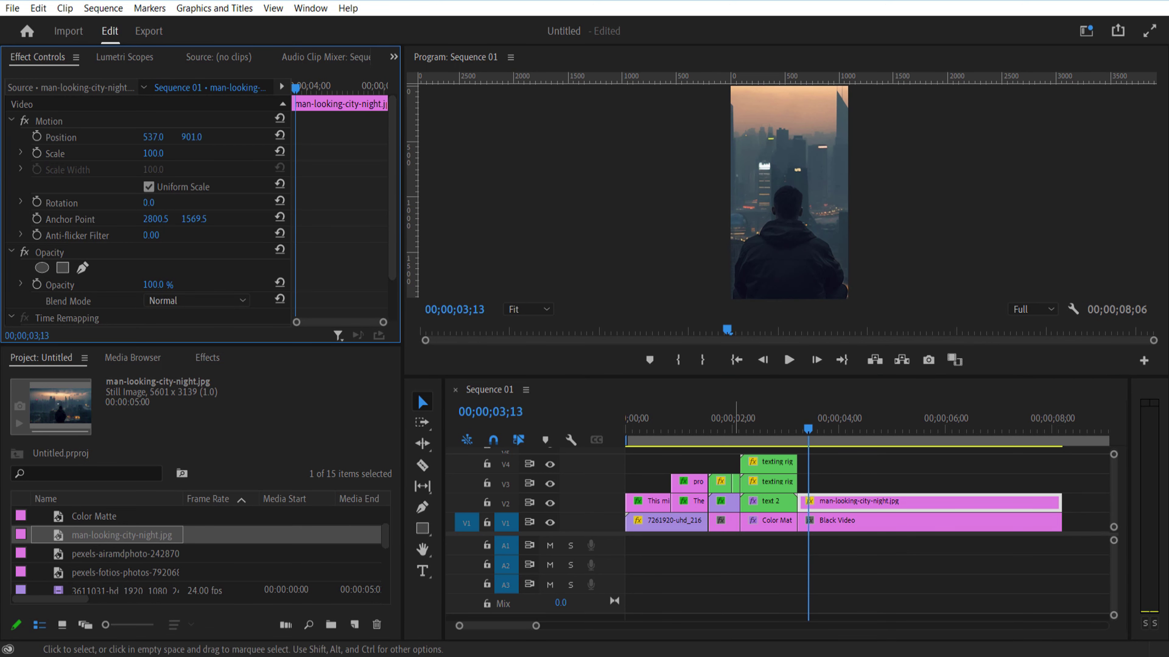
Step: Add the two-line text "Thinking That" above the man's head, on V3 over the city image
{"action": "left_click", "coordinate": [698, 577]}
{"action": "key", "text": "t"}
{"action": "left_click", "coordinate": [748, 135]}
{"action": "key", "text": "Caps_Lock"}
{"action": "type", "text": "Thinking"}
{"action": "type", "text": "tha"}
{"action": "key", "text": "BackSpace"}
{"action": "key", "text": "BackSpace"}
{"action": "key", "text": "BackSpace"}
{"action": "type", "text": "That"}
Step: Change the "Thinking That" text's font to MV Boli and set its vertical position to 1074
{"action": "key", "text": "ctrl+a"}
{"action": "scroll", "coordinate": [136, 221], "scroll_direction": "down", "scroll_amount": 5}
{"action": "scroll", "coordinate": [136, 222], "scroll_direction": "up", "scroll_amount": 5}
{"action": "left_click", "coordinate": [153, 286]}
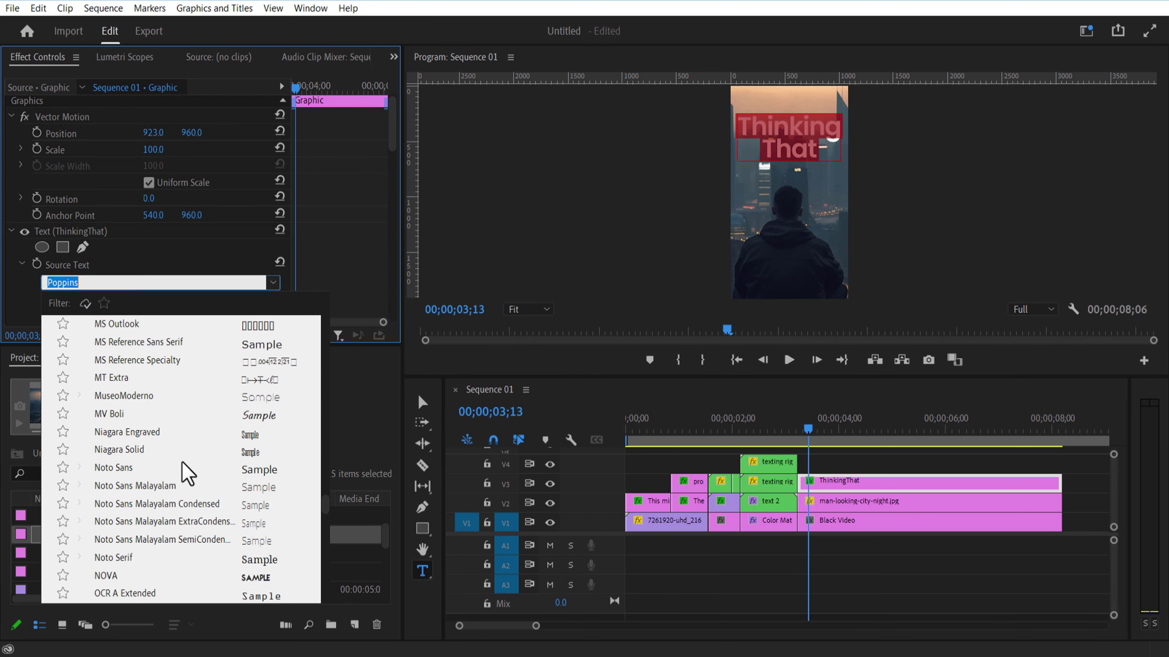
{"action": "left_click", "coordinate": [111, 412]}
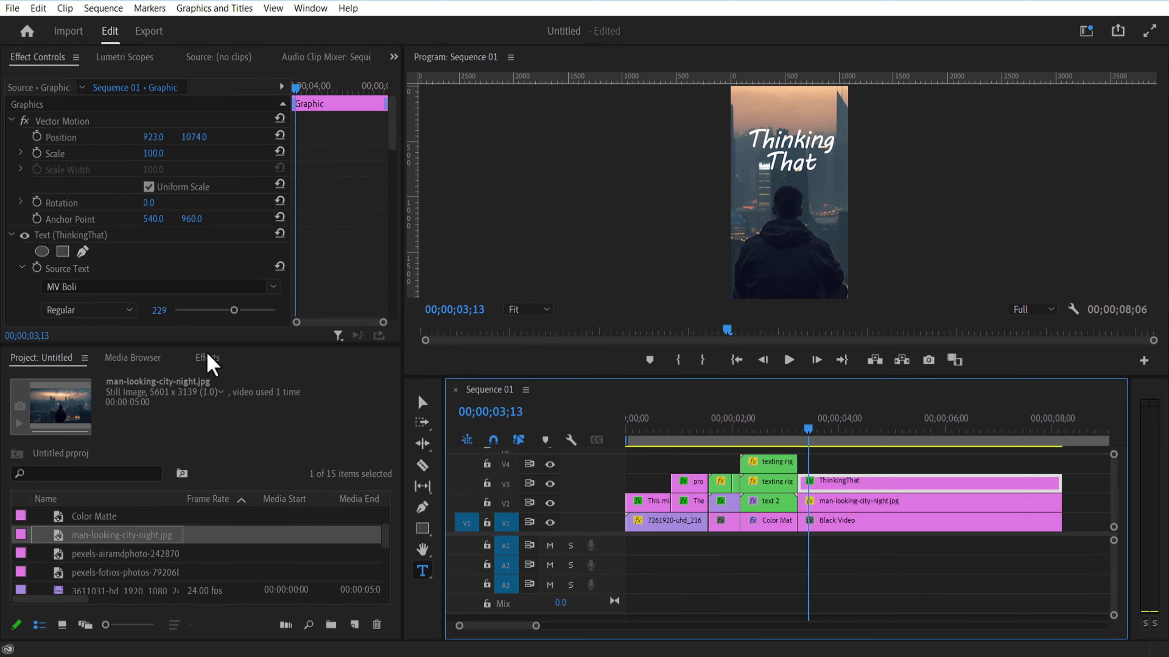
Step: Find the Drop Shadow effect and apply it to the "Thinking That" text clip on V3
{"action": "left_click", "coordinate": [207, 358]}
{"action": "double_click", "coordinate": [67, 377]}
{"action": "type", "text": "drop"}
{"action": "left_click_drag", "start_coordinate": [78, 522], "coordinate": [856, 484]}
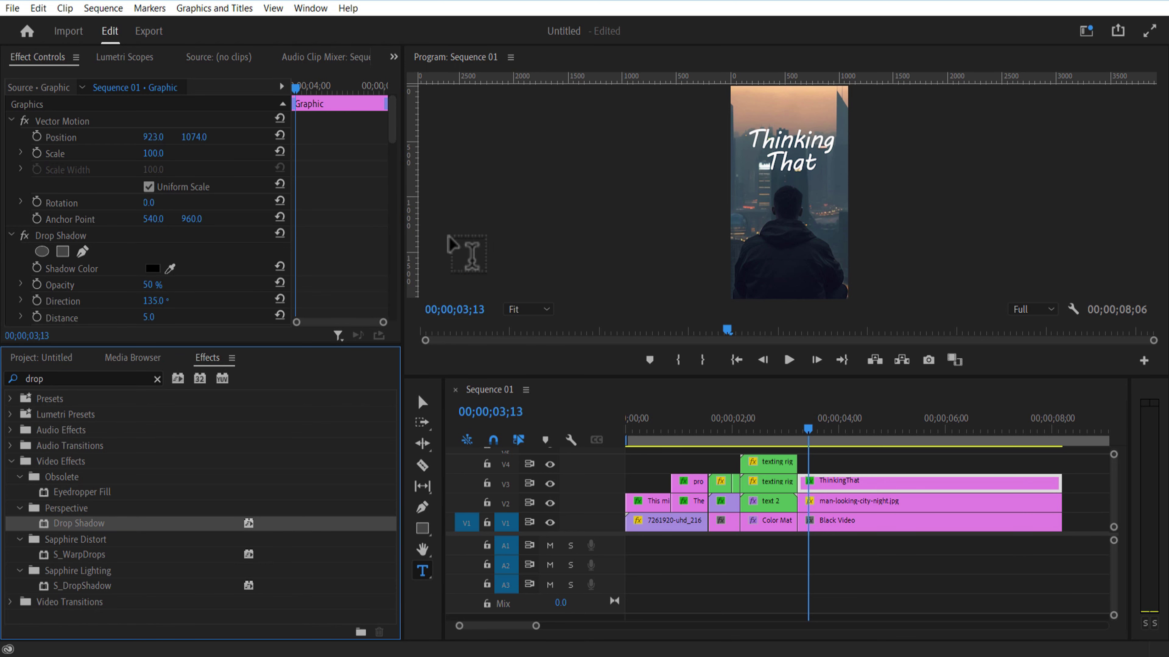
Step: Sample white from the lettering as the drop shadow color and set the shadow's softness to 90
{"action": "left_click_drag", "start_coordinate": [710, 376], "coordinate": [709, 478]}
{"action": "scroll", "coordinate": [186, 212], "scroll_direction": "down", "scroll_amount": 3}
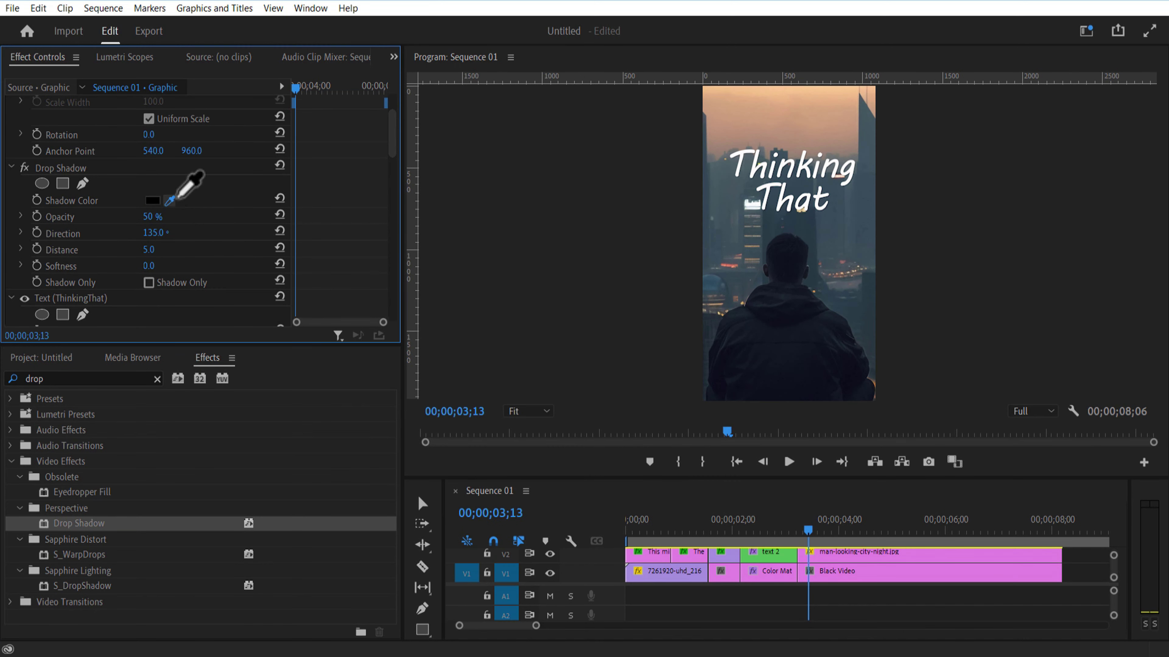
{"action": "left_click", "coordinate": [740, 161]}
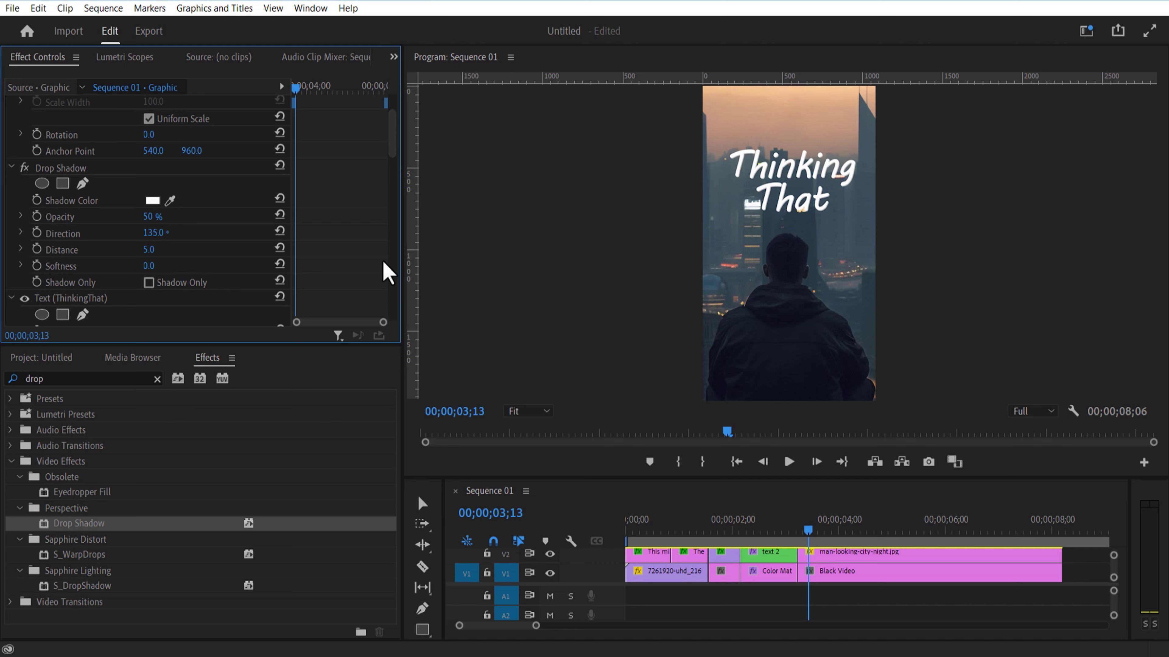
{"action": "left_click_drag", "start_coordinate": [159, 272], "coordinate": [186, 272]}
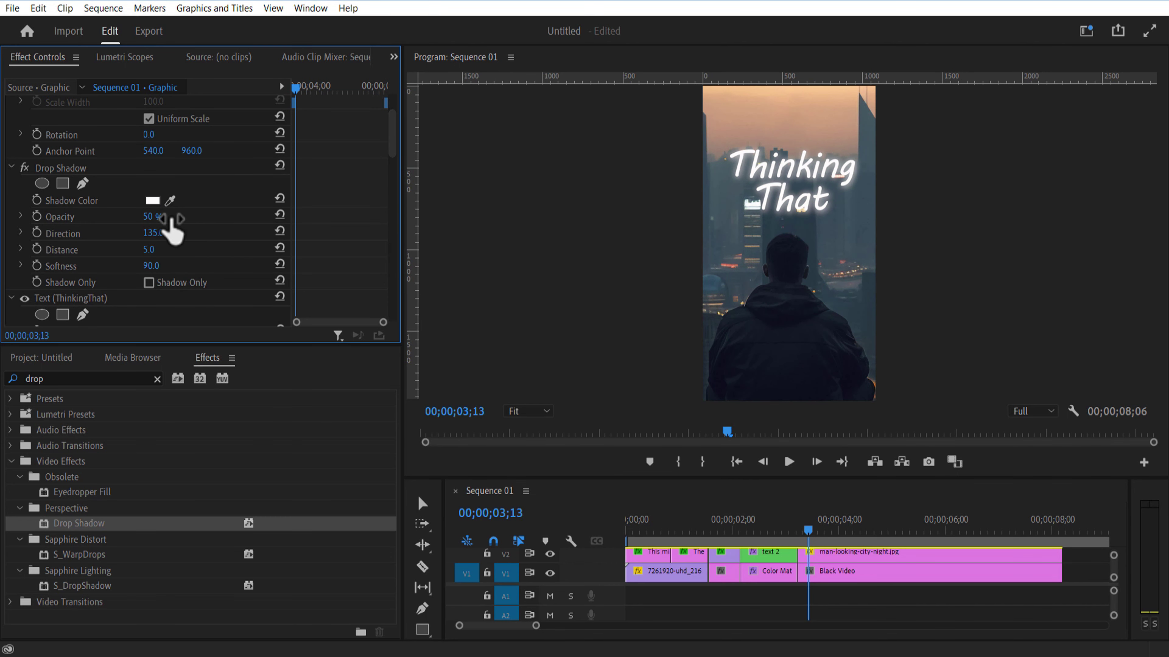
Step: Draw a rectangle covering the frame at 00;00;03;13 and add a four-point mask around its upper two-thirds
{"action": "left_click_drag", "start_coordinate": [816, 481], "coordinate": [829, 376]}
{"action": "left_click", "coordinate": [847, 464]}
{"action": "left_click", "coordinate": [422, 526]}
{"action": "mouse_move", "coordinate": [723, 88]}
{"action": "left_mouse_down"}
{"action": "mouse_move", "coordinate": [888, 245]}
{"action": "mouse_move", "coordinate": [882, 296]}
{"action": "left_mouse_up"}
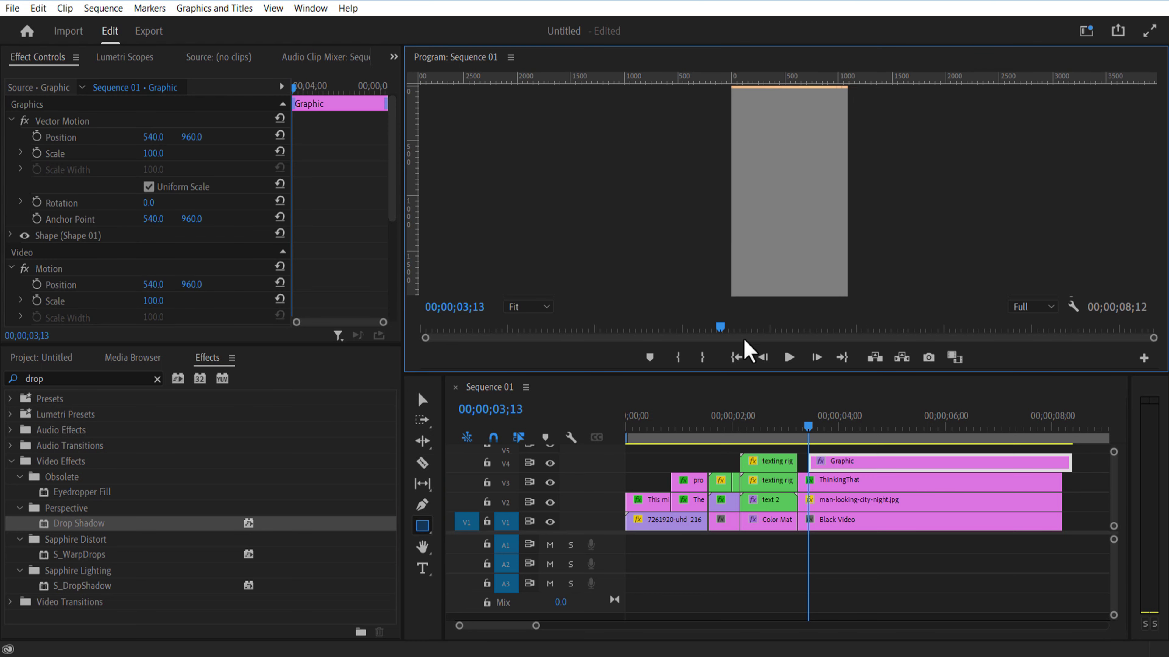
{"action": "left_click", "coordinate": [11, 235]}
{"action": "left_click", "coordinate": [63, 251]}
{"action": "left_click_drag", "start_coordinate": [809, 154], "coordinate": [803, 136]}
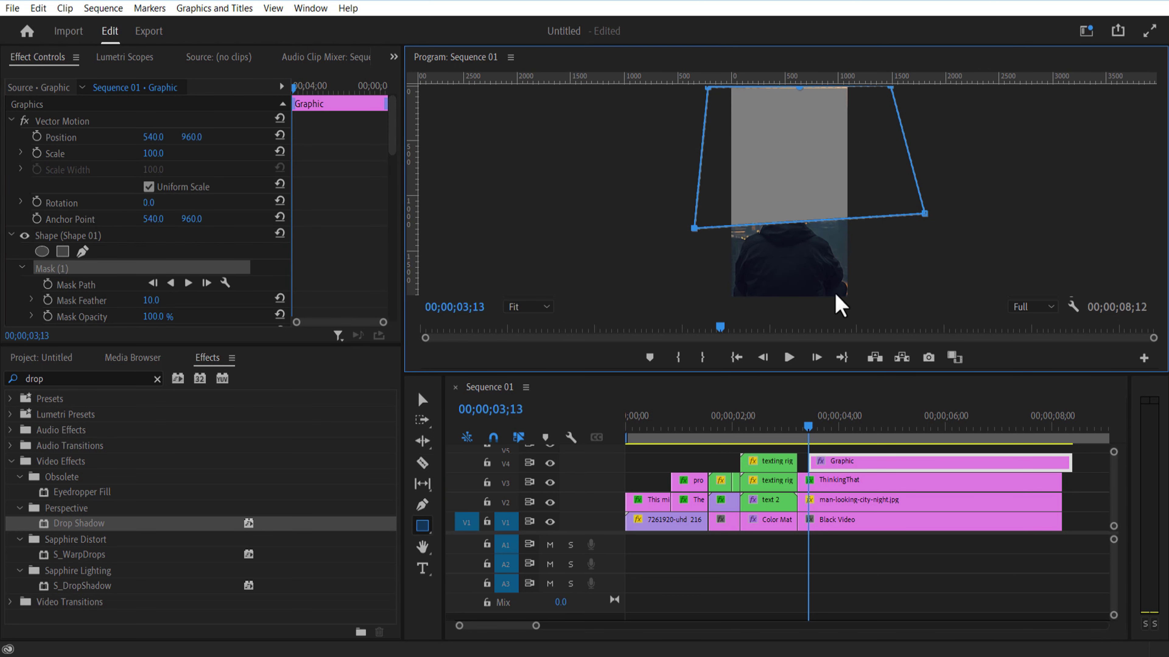
Step: Set the masked rectangle's fill to the near-black color 030303
{"action": "left_click_drag", "start_coordinate": [393, 146], "coordinate": [395, 186]}
{"action": "scroll", "coordinate": [400, 198], "scroll_direction": "down", "scroll_amount": 1}
{"action": "left_click", "coordinate": [77, 266]}
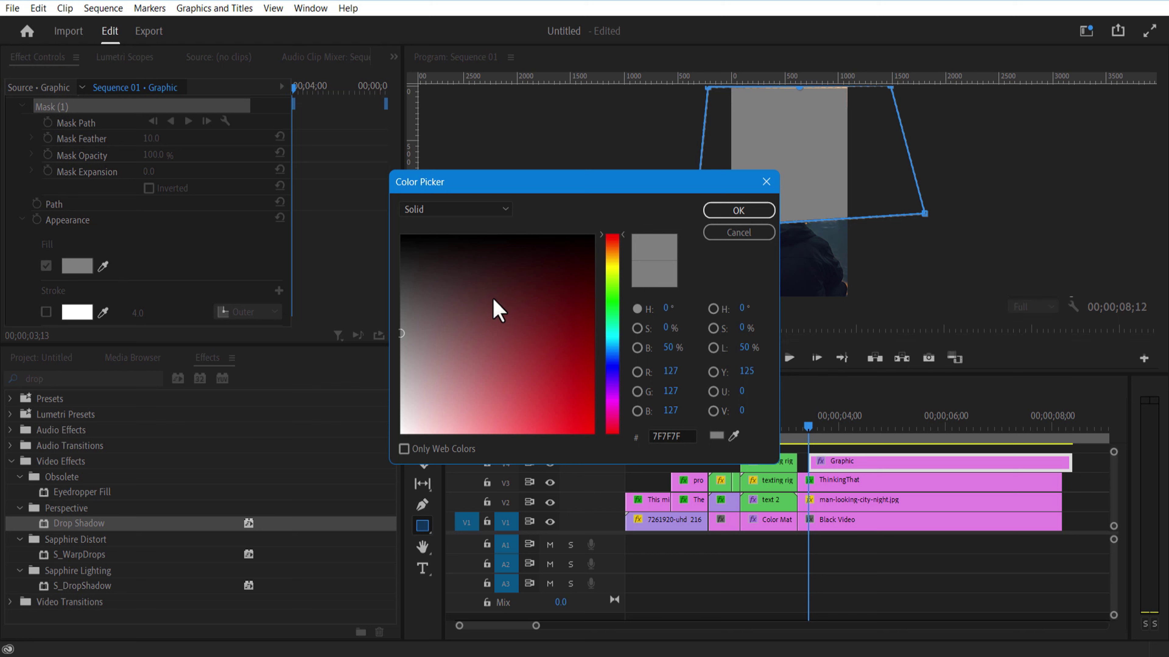
{"action": "left_click", "coordinate": [404, 238]}
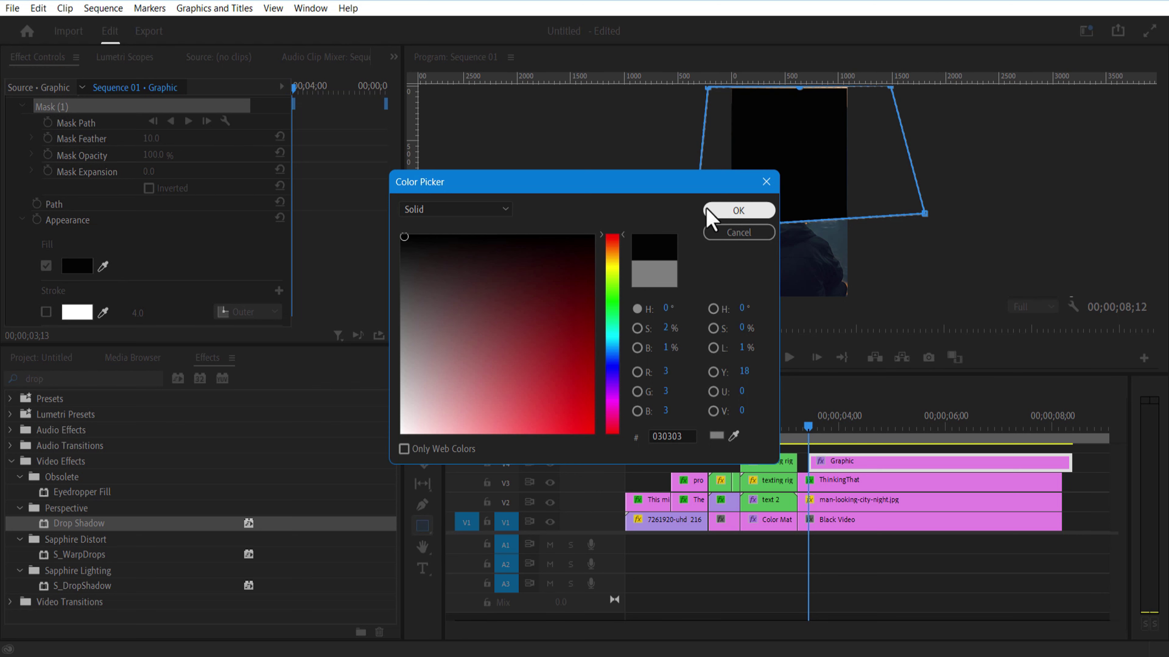
{"action": "left_click", "coordinate": [738, 211]}
Step: Place the black graphic on V3 beneath the "Thinking That" text on V4, matching the city image's length
{"action": "mouse_move", "coordinate": [855, 464]}
{"action": "left_mouse_down"}
{"action": "mouse_move", "coordinate": [850, 475]}
{"action": "mouse_move", "coordinate": [849, 453]}
{"action": "mouse_move", "coordinate": [840, 483]}
{"action": "mouse_move", "coordinate": [853, 475]}
{"action": "mouse_move", "coordinate": [842, 481]}
{"action": "mouse_move", "coordinate": [838, 462]}
{"action": "mouse_move", "coordinate": [816, 477]}
{"action": "mouse_move", "coordinate": [842, 481]}
{"action": "left_mouse_up"}
{"action": "left_click", "coordinate": [842, 475]}
{"action": "scroll", "coordinate": [394, 172], "scroll_direction": "down", "scroll_amount": 3}
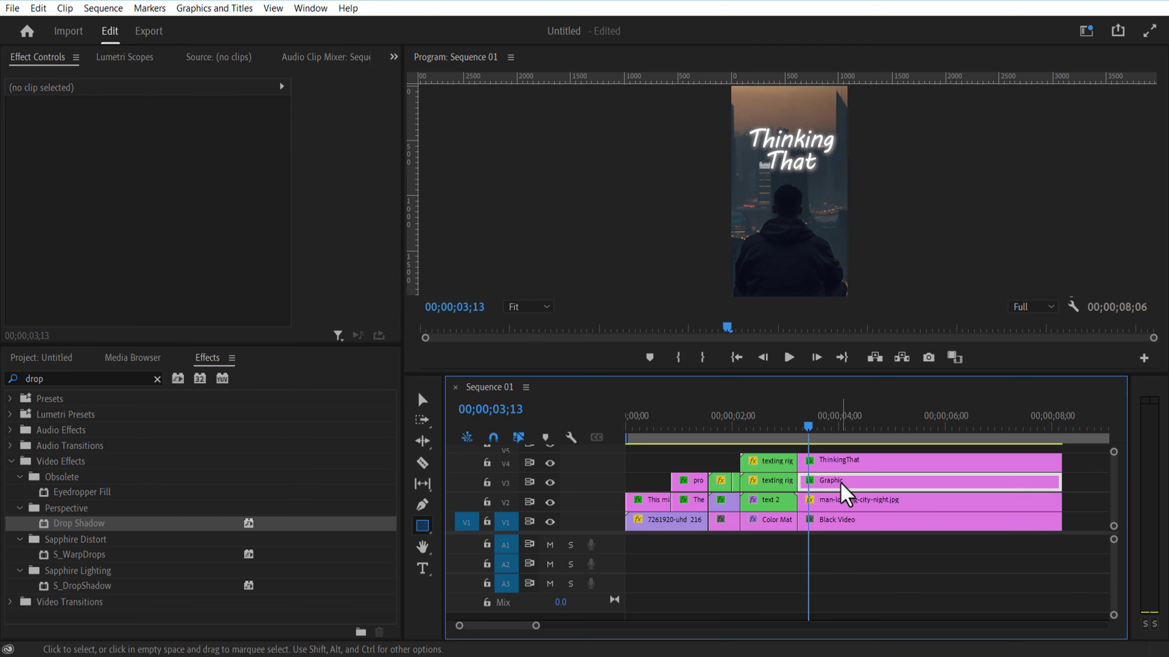
Step: Keyframe the "Thinking That" text's horizontal position from -48 at 00;00;03;07 to 884 at 00;00;03;13
{"action": "left_click", "coordinate": [823, 462]}
{"action": "left_click_drag", "start_coordinate": [301, 99], "coordinate": [287, 97]}
{"action": "left_click", "coordinate": [39, 137]}
{"action": "left_click_drag", "start_coordinate": [150, 137], "coordinate": [0, 138]}
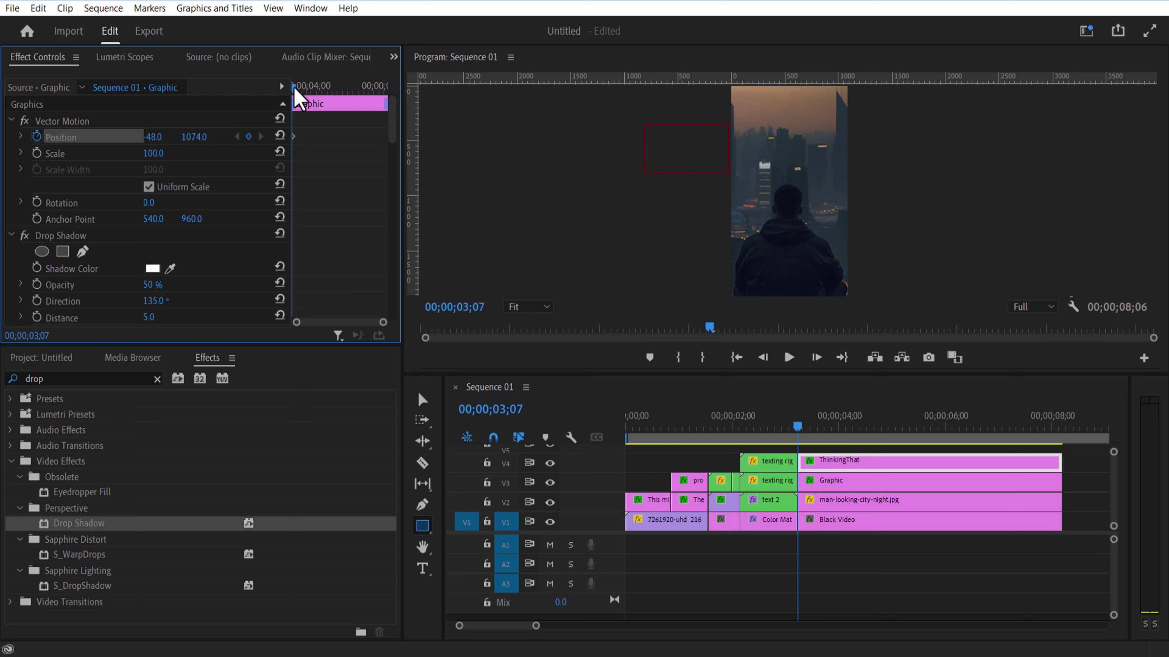
{"action": "left_click_drag", "start_coordinate": [150, 137], "coordinate": [300, 137]}
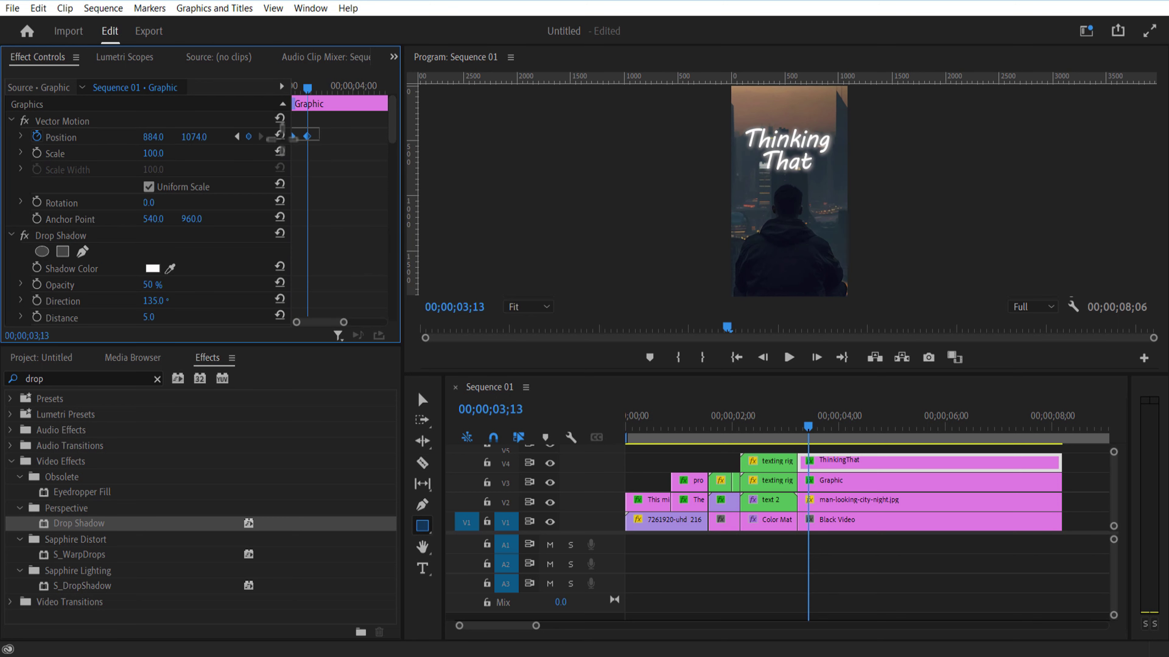
Step: Set the temporal interpolation of the "Thinking That" position keyframes to Auto Bezier
{"action": "right_click", "coordinate": [307, 137]}
{"action": "mouse_move", "coordinate": [391, 266]}
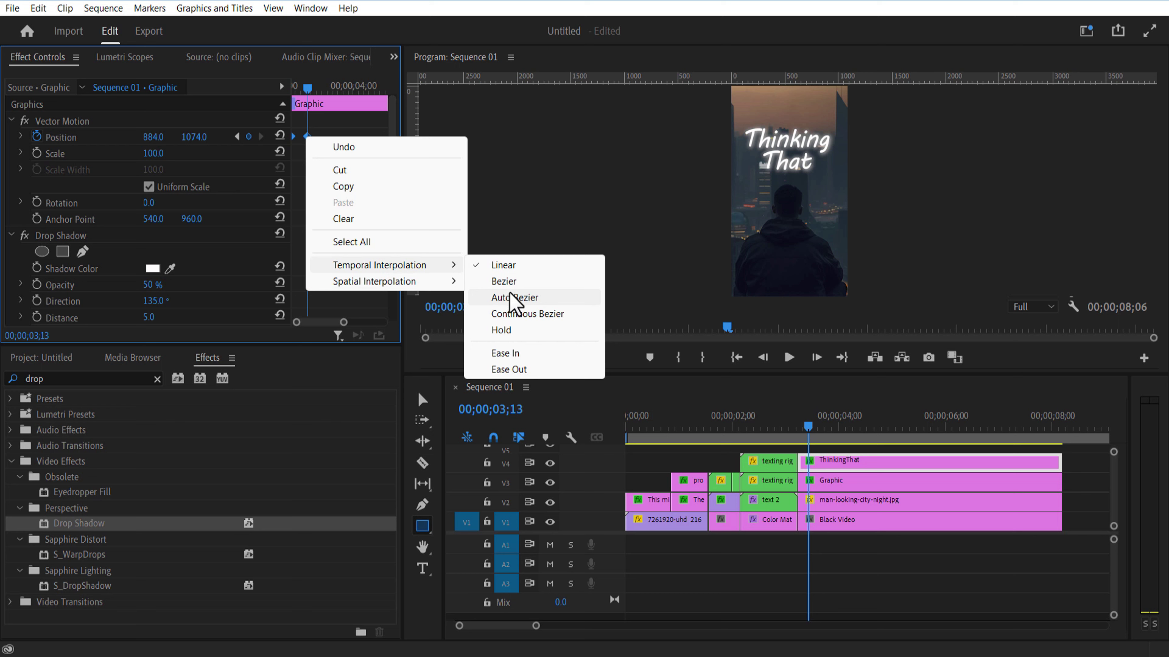
{"action": "left_click", "coordinate": [514, 298]}
Step: Split the city image on V2 at 00;00;03;14
{"action": "left_click", "coordinate": [812, 429]}
{"action": "left_click", "coordinate": [422, 463]}
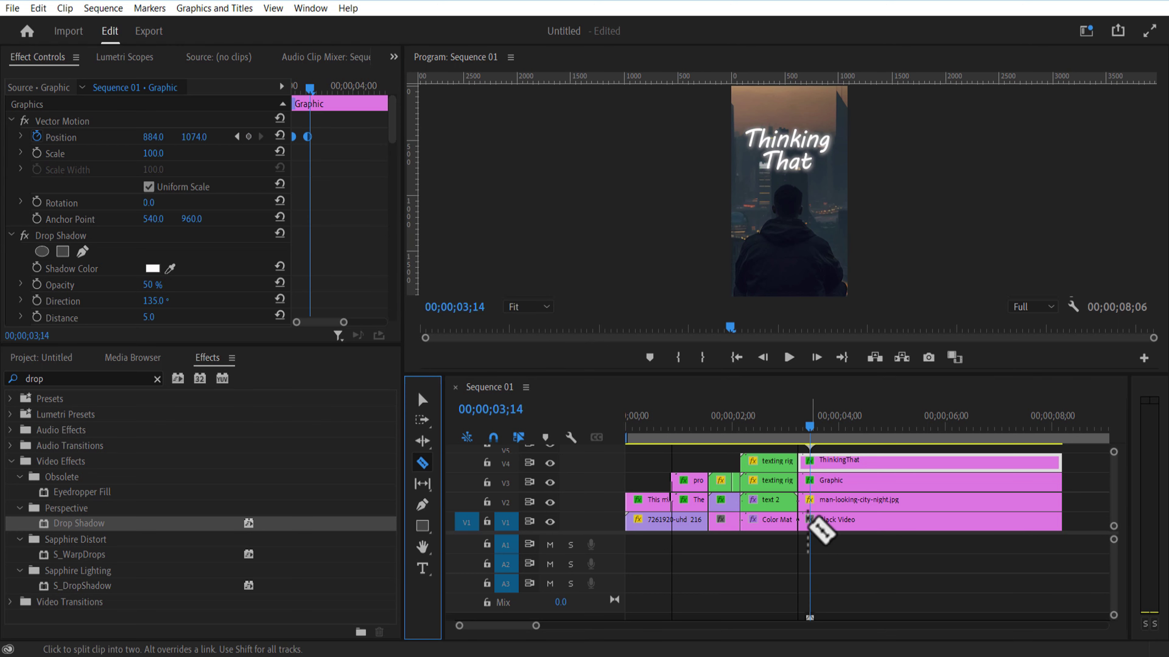
{"action": "left_click", "coordinate": [811, 501]}
{"action": "left_click", "coordinate": [423, 400]}
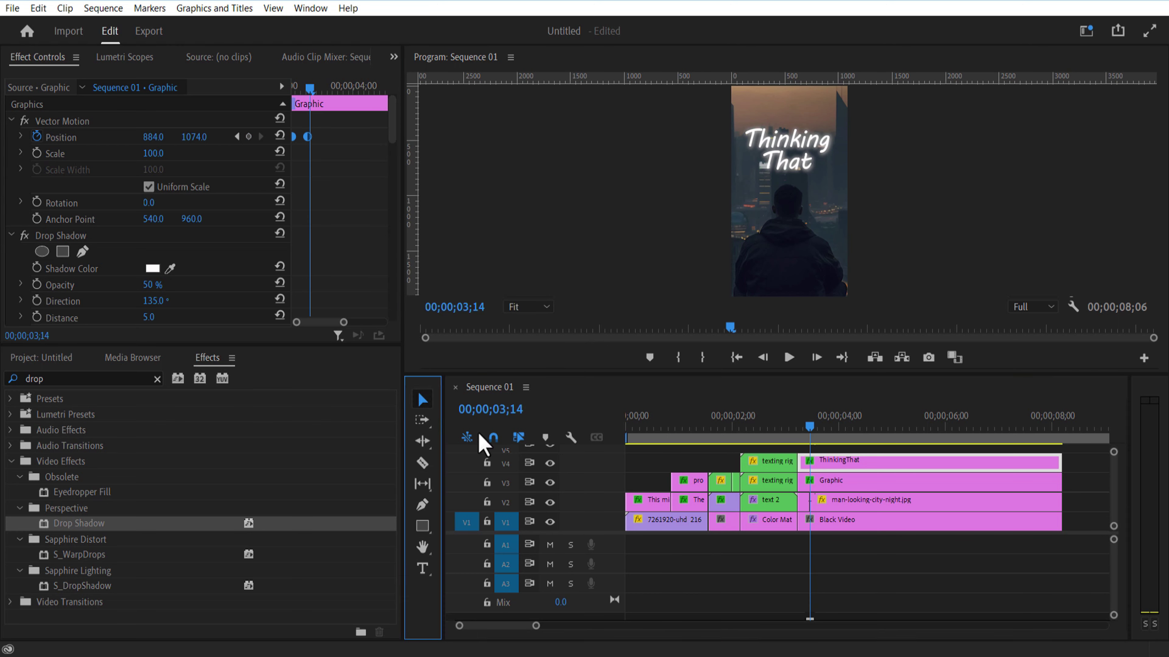
Step: Apply the Tint effect to the city image portion after the cut and map white to turquoise
{"action": "left_click", "coordinate": [865, 508]}
{"action": "double_click", "coordinate": [74, 379]}
{"action": "type", "text": "tint"}
{"action": "left_click_drag", "start_coordinate": [61, 492], "coordinate": [864, 508]}
{"action": "left_click_drag", "start_coordinate": [395, 177], "coordinate": [400, 269]}
{"action": "left_click", "coordinate": [152, 269]}
{"action": "left_click", "coordinate": [613, 323]}
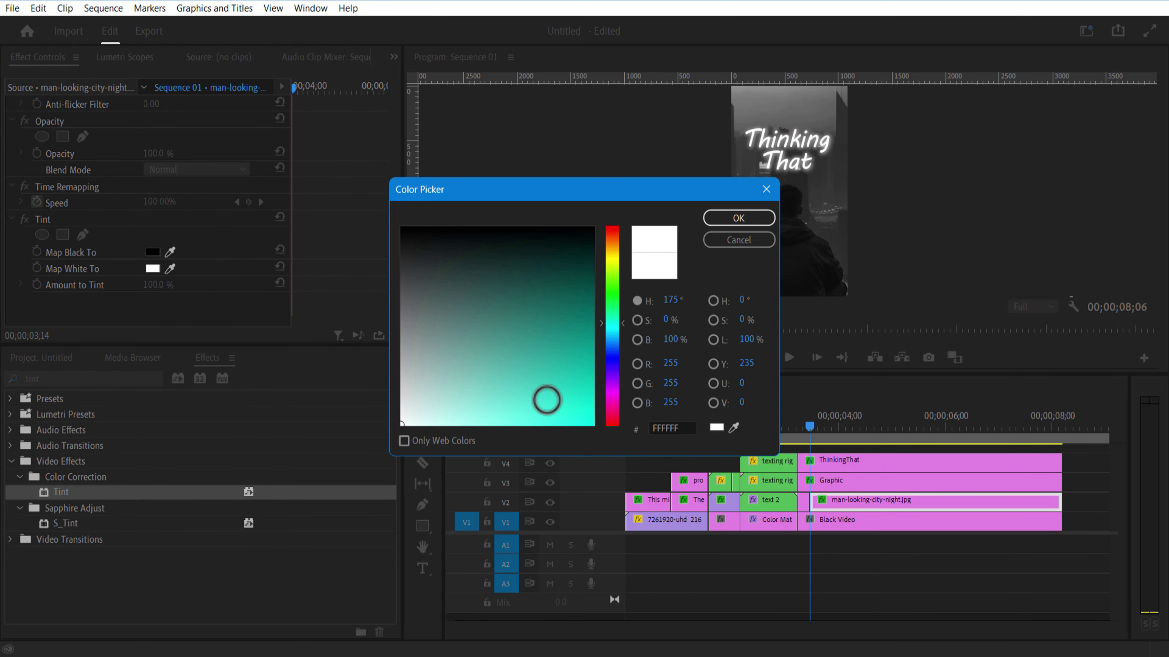
{"action": "left_click", "coordinate": [547, 400]}
{"action": "key", "text": "Return"}
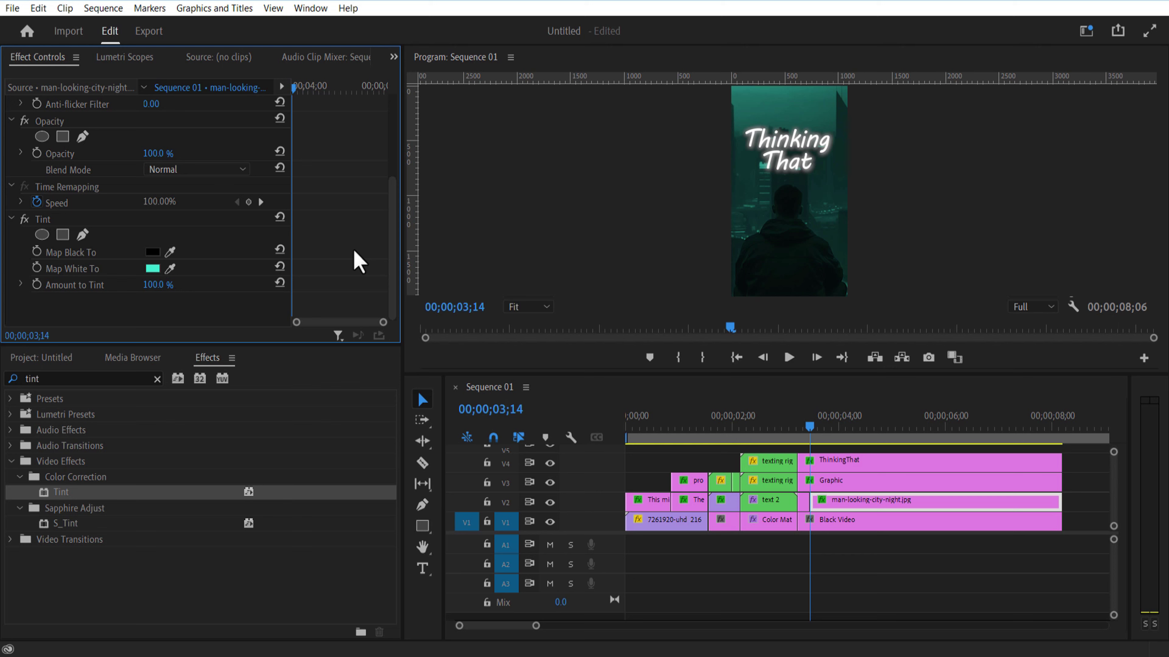
Step: Split the city image on V2 and the "Thinking That" text on V4 at 00;00;03;27
{"action": "left_click", "coordinate": [832, 425]}
{"action": "left_click", "coordinate": [423, 462]}
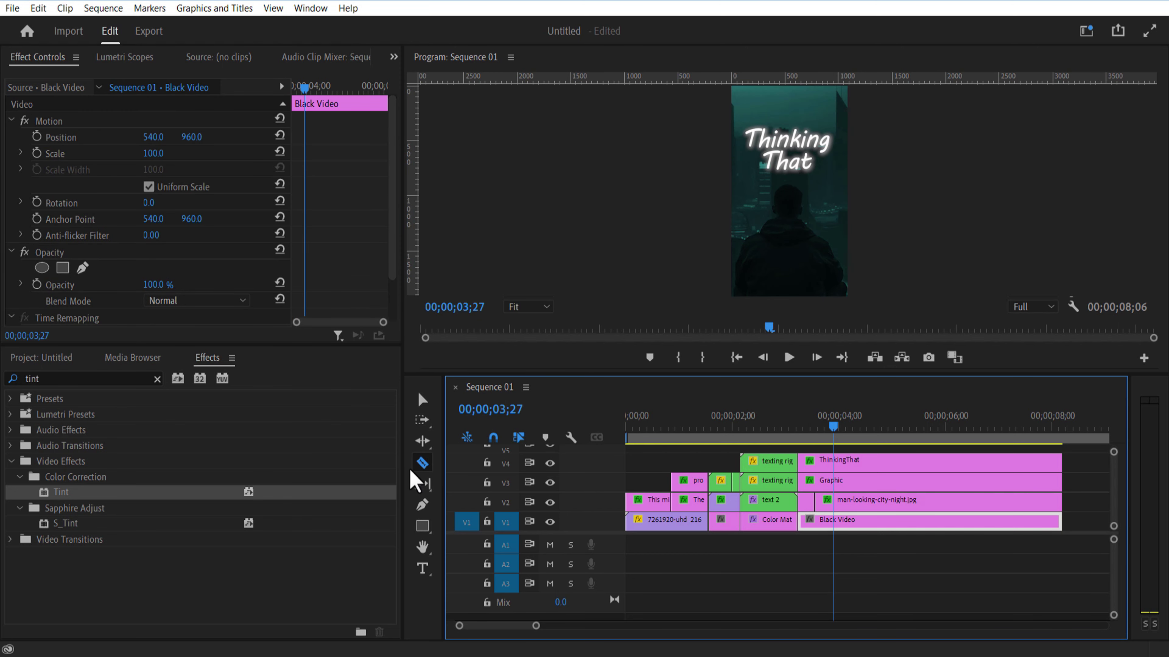
{"action": "left_click", "coordinate": [846, 501]}
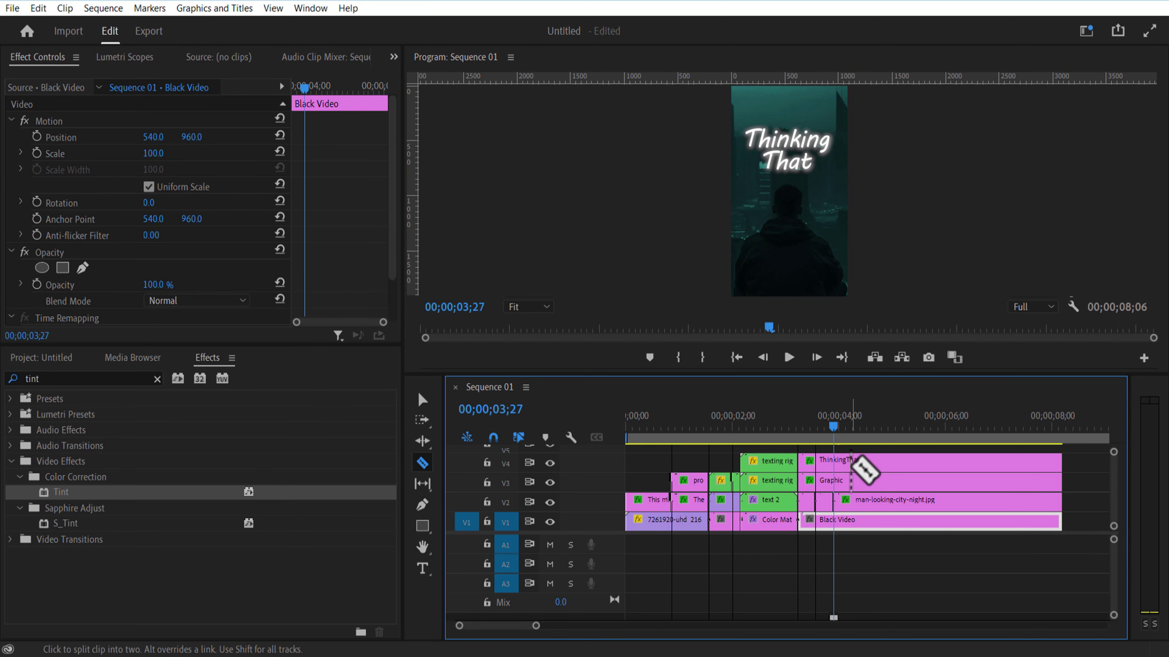
{"action": "left_click", "coordinate": [834, 461]}
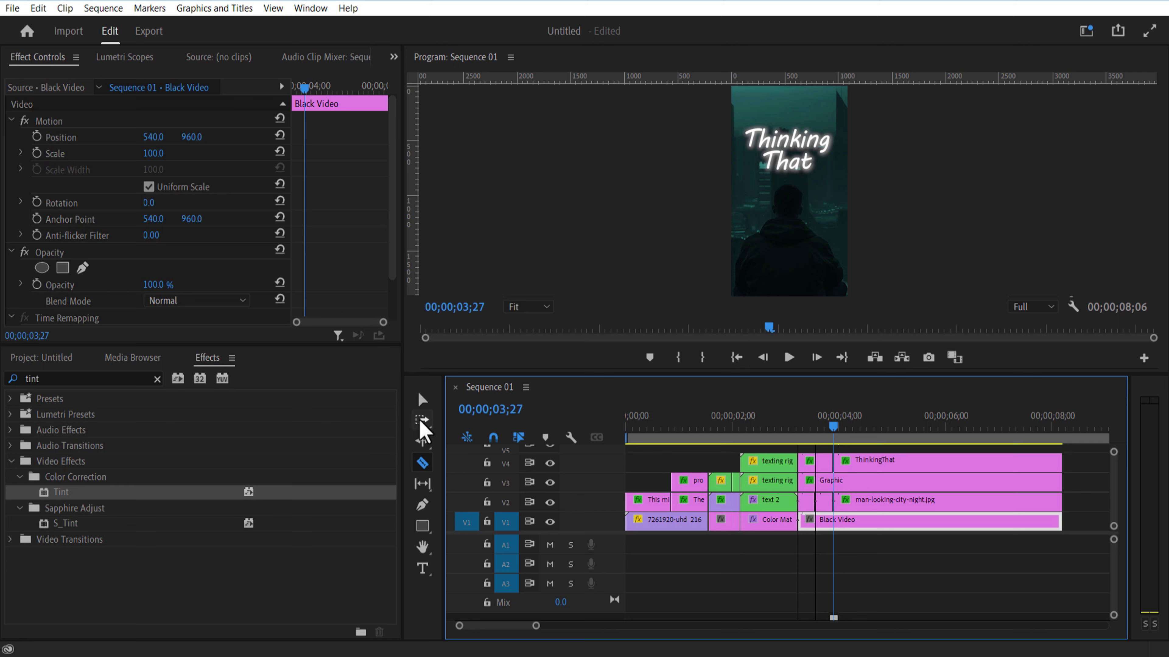
Step: Replace the second text portion's wording with "We know" on two lines, at scale 136 and position 931, 1472
{"action": "left_click", "coordinate": [423, 400]}
{"action": "left_click", "coordinate": [881, 462]}
{"action": "double_click", "coordinate": [785, 154]}
{"action": "type", "text": "Weknow"}
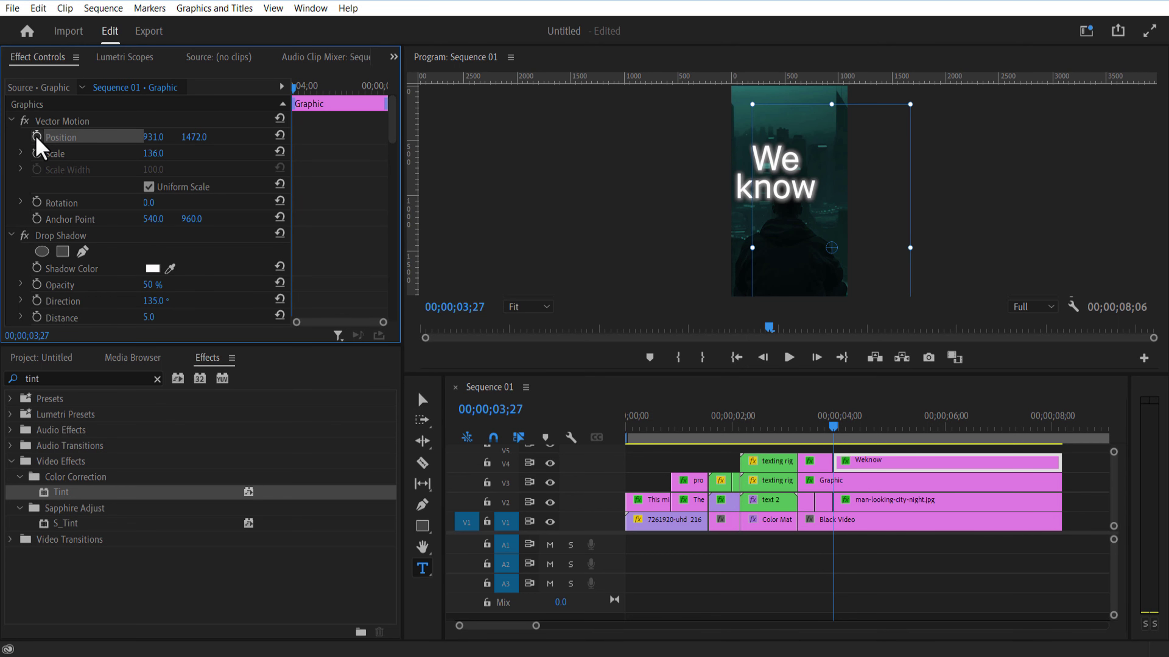
Step: Keyframe the "We know" text's horizontal position so it slides in from outside the frame, starting at 00;00;03;27
{"action": "left_click", "coordinate": [37, 137]}
{"action": "left_click_drag", "start_coordinate": [158, 139], "coordinate": [206, 133]}
{"action": "left_click_drag", "start_coordinate": [294, 89], "coordinate": [302, 91]}
{"action": "left_click_drag", "start_coordinate": [153, 137], "coordinate": [200, 137]}
{"action": "left_click_drag", "start_coordinate": [853, 430], "coordinate": [834, 432]}
Step: Remove the Tint effect from the city image portion after 00;00;03;27
{"action": "left_click", "coordinate": [861, 504]}
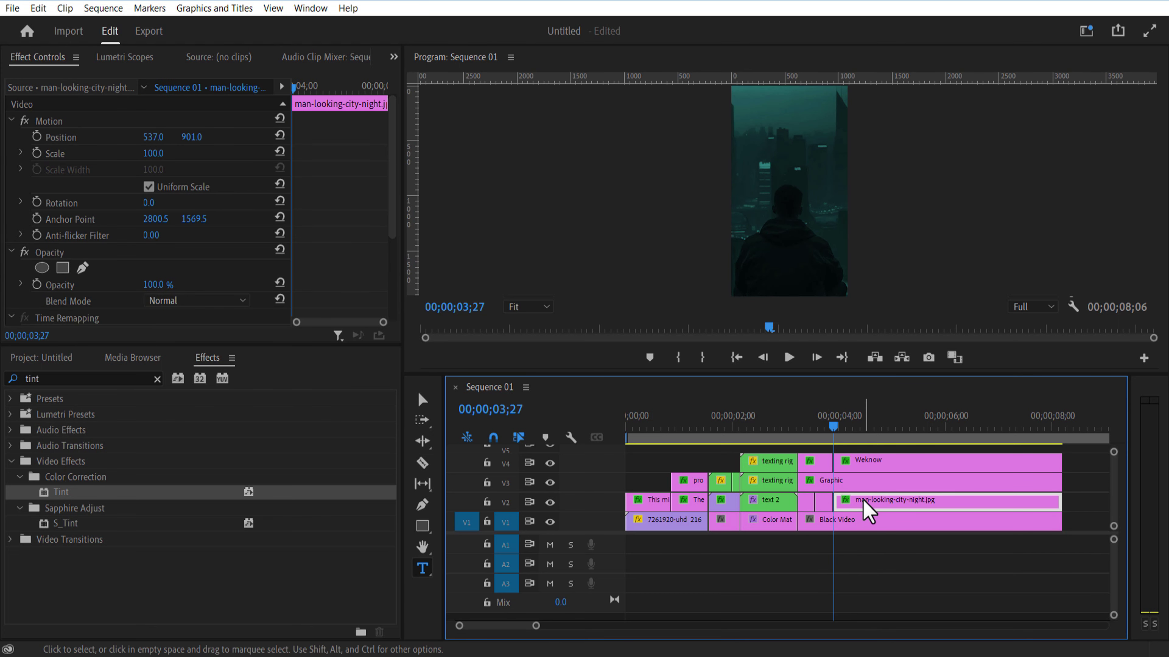
{"action": "scroll", "coordinate": [106, 320], "scroll_direction": "down", "scroll_amount": 5}
{"action": "left_click", "coordinate": [53, 224]}
{"action": "key", "text": "Delete"}
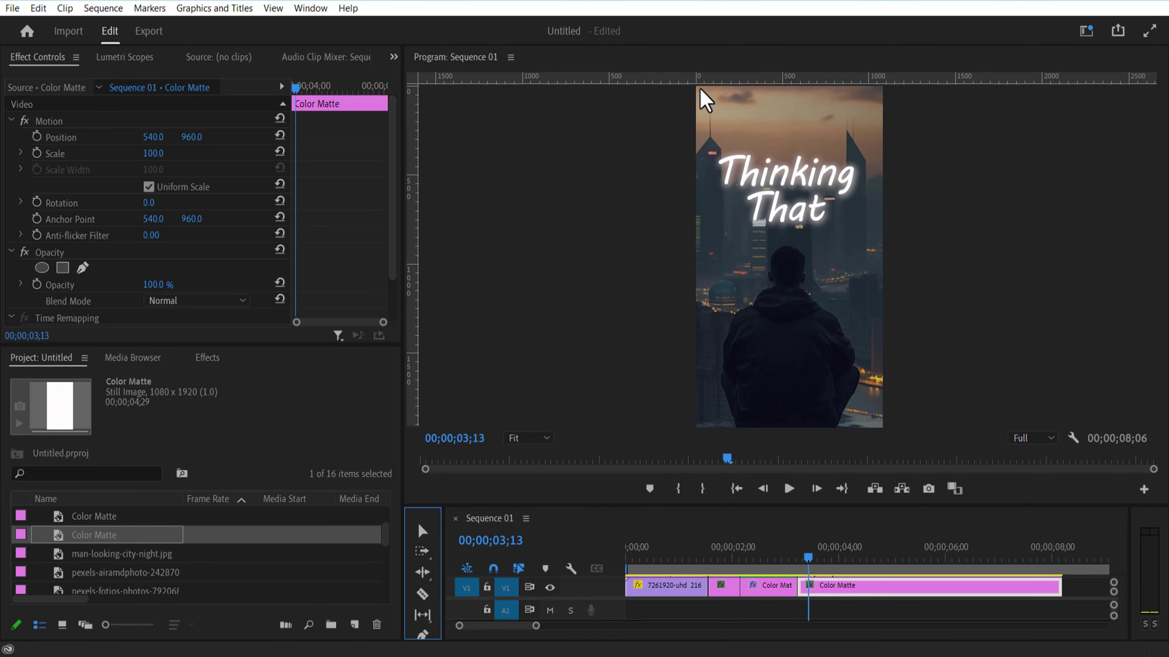
Step: Draw a rectangle about 1027 by 1894 just inside the frame, with no fill and a white outer stroke of 30
{"action": "left_click_drag", "start_coordinate": [700, 89], "coordinate": [876, 431]}
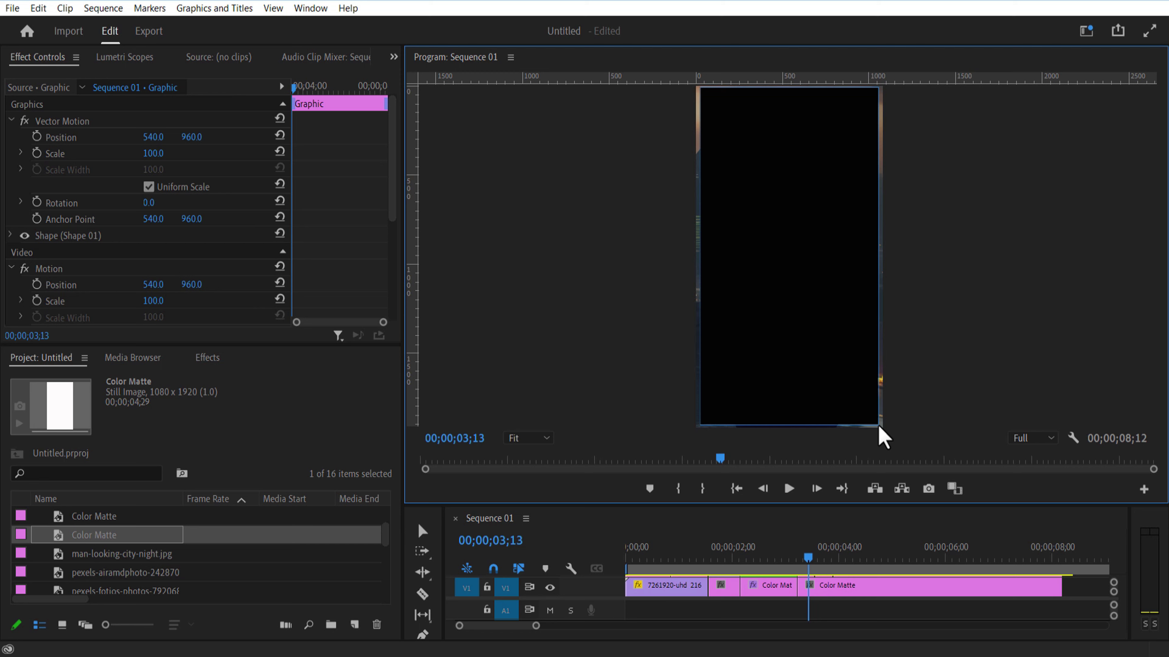
{"action": "left_click", "coordinate": [99, 237]}
{"action": "left_click", "coordinate": [9, 235]}
{"action": "scroll", "coordinate": [106, 280], "scroll_direction": "down", "scroll_amount": 3}
{"action": "left_click", "coordinate": [46, 298]}
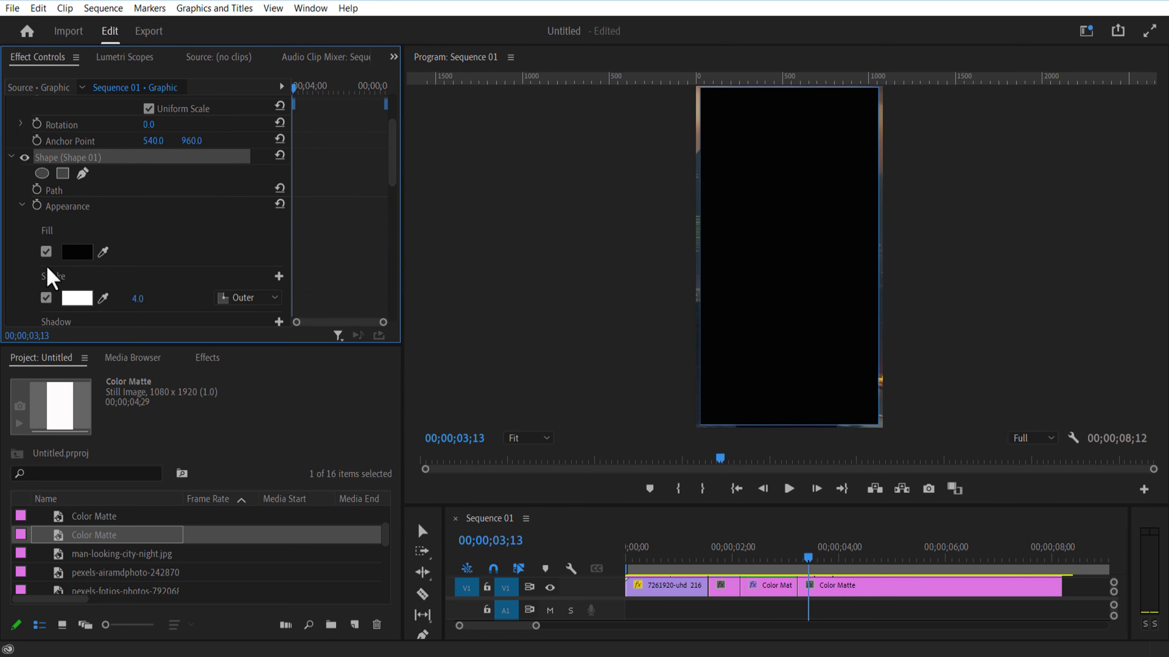
{"action": "left_click", "coordinate": [46, 253]}
{"action": "left_click_drag", "start_coordinate": [137, 298], "coordinate": [147, 298]}
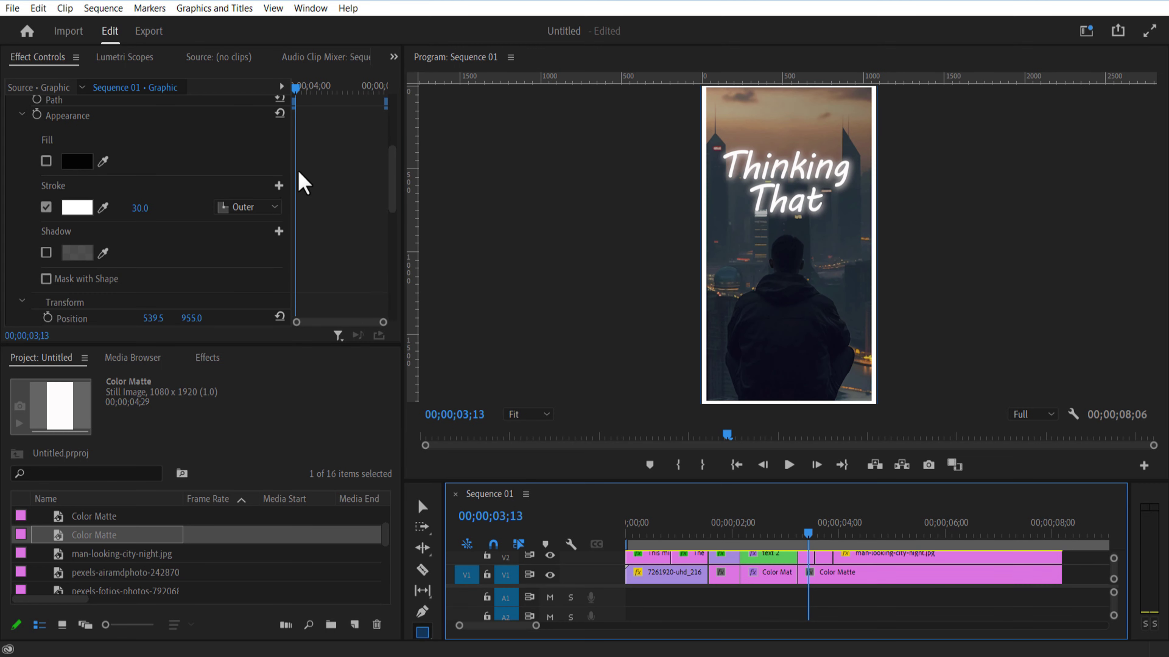
Step: Round the white outline's corners with a corner radius of 111 in Essential Graphics
{"action": "left_click", "coordinate": [310, 8]}
{"action": "left_click", "coordinate": [356, 249]}
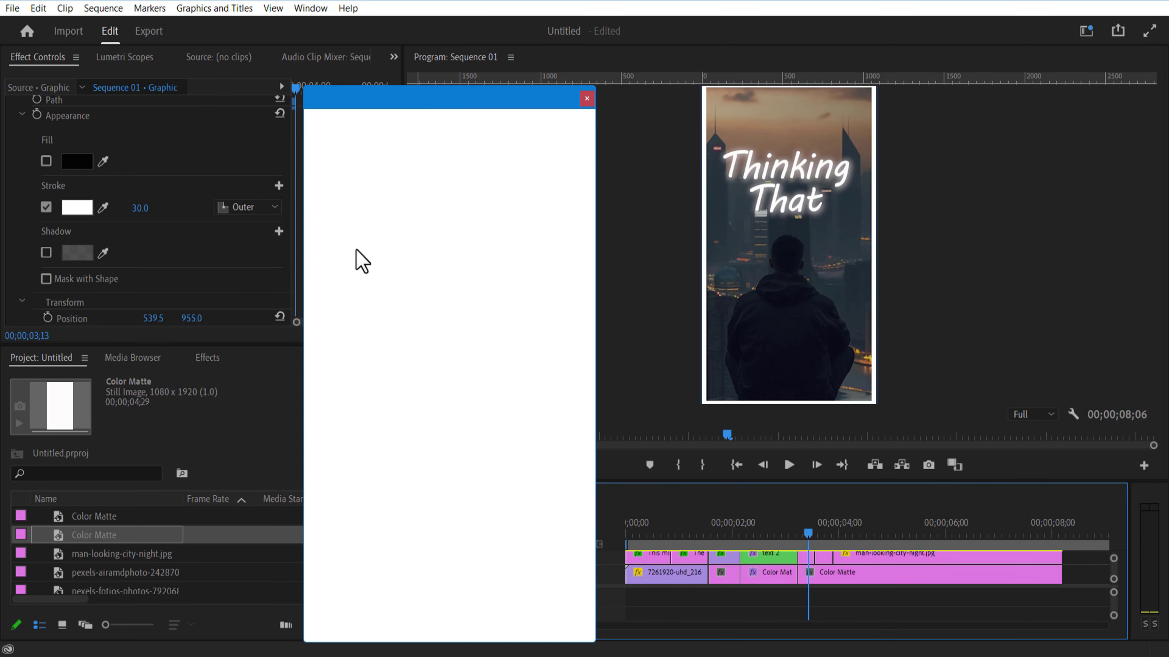
{"action": "left_click", "coordinate": [394, 194]}
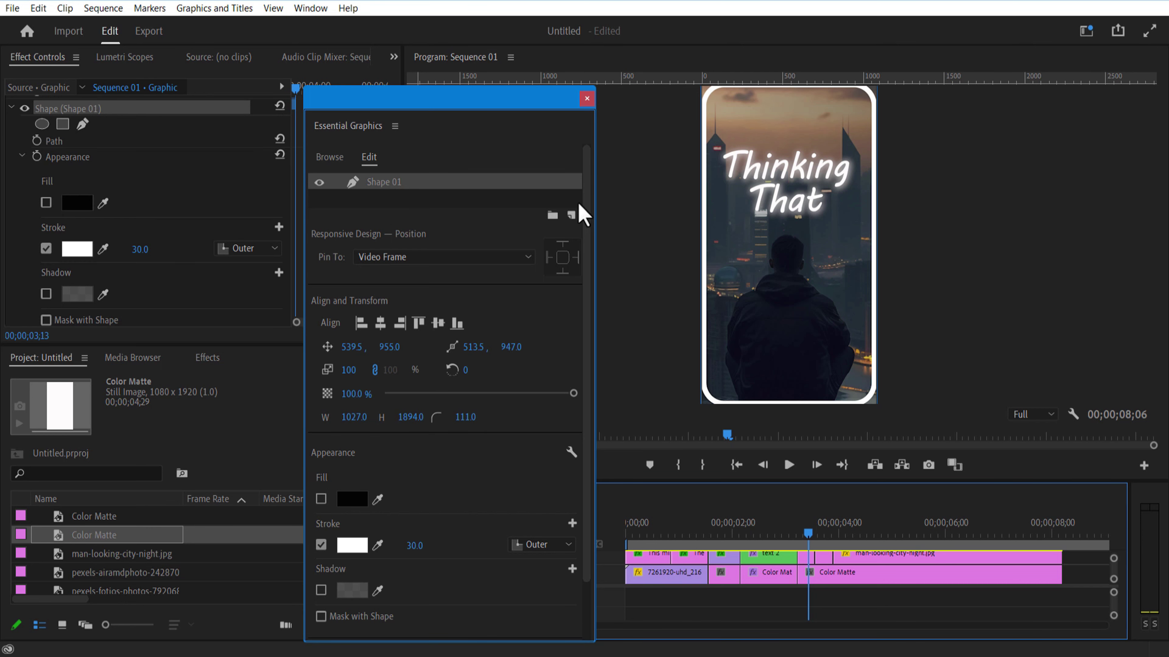
{"action": "left_click", "coordinate": [587, 98]}
Step: Draw a pen opacity mask on the first city image portion, following the inside of the rounded white border
{"action": "left_click_drag", "start_coordinate": [816, 389], "coordinate": [817, 605]}
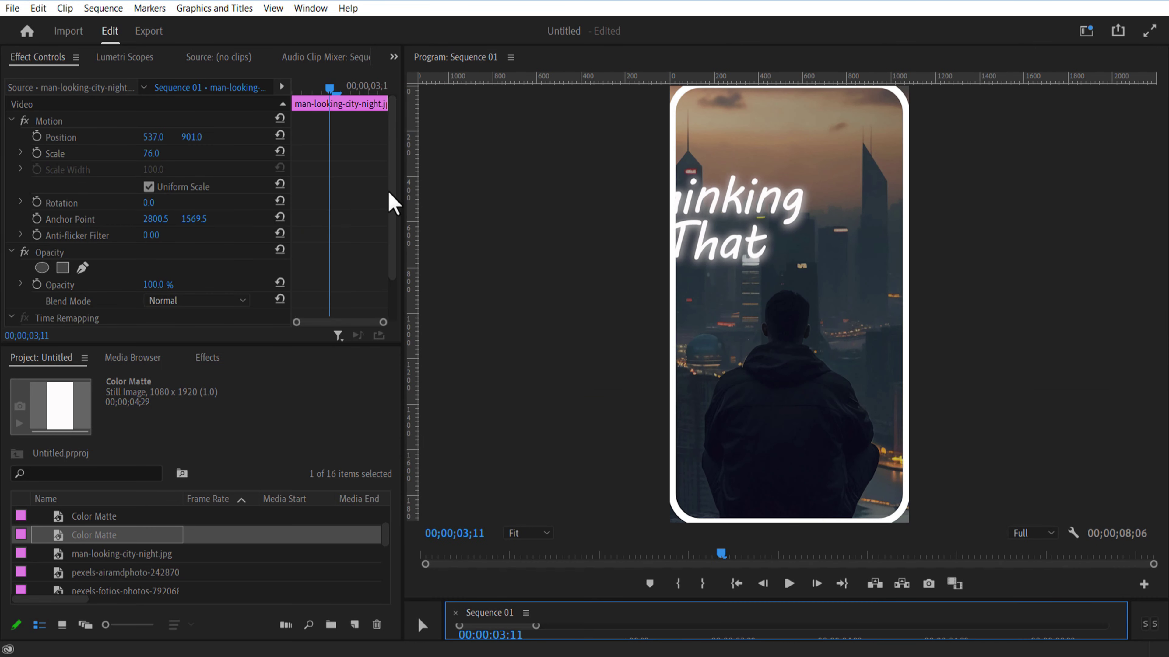
{"action": "left_click", "coordinate": [83, 219]}
{"action": "left_click", "coordinate": [692, 518]}
{"action": "left_click", "coordinate": [672, 505]}
{"action": "left_click", "coordinate": [672, 111]}
{"action": "left_click", "coordinate": [691, 88]}
{"action": "left_click", "coordinate": [902, 96]}
{"action": "left_click", "coordinate": [903, 507]}
{"action": "left_click", "coordinate": [692, 519]}
Step: Delete the color matte beneath the city image and place a new 1080x1920 color matte on V1 in its place
{"action": "left_click_drag", "start_coordinate": [732, 600], "coordinate": [754, 402]}
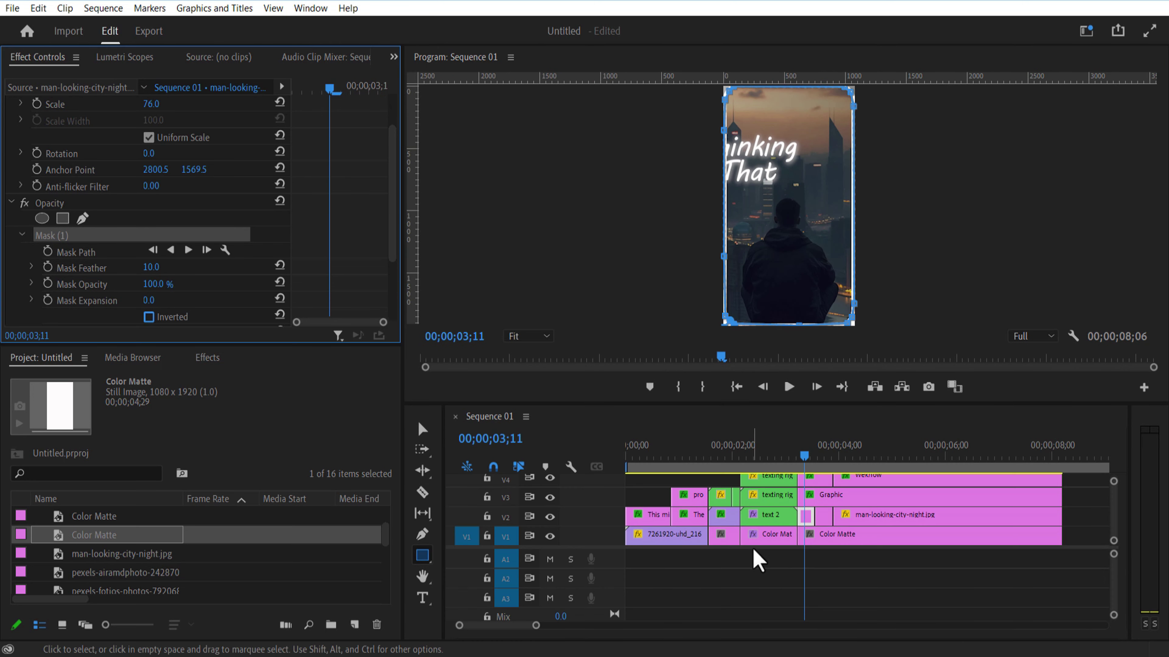
{"action": "left_click", "coordinate": [823, 537]}
{"action": "key", "text": "Delete"}
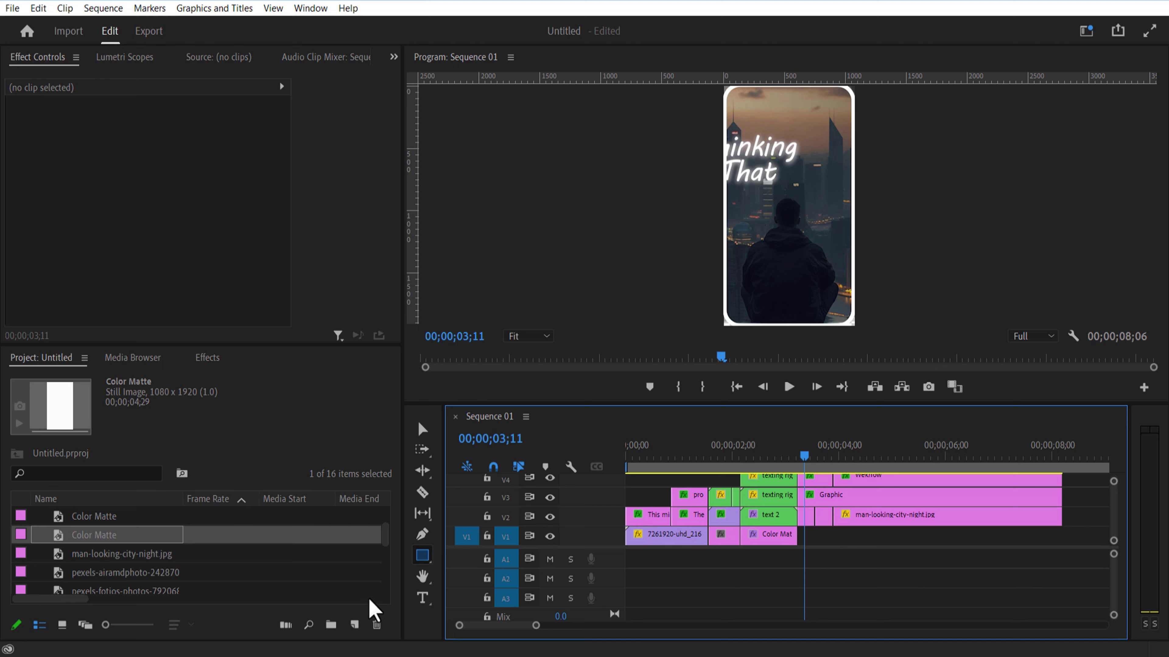
{"action": "left_click", "coordinate": [354, 625]}
{"action": "left_click", "coordinate": [395, 554]}
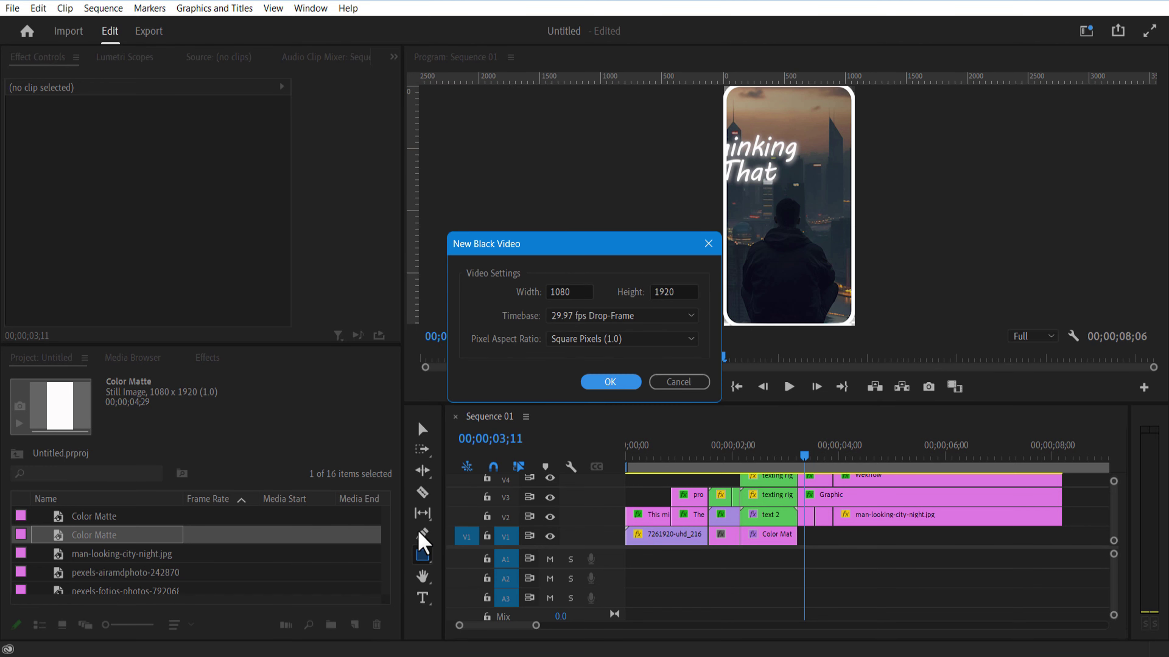
{"action": "left_click", "coordinate": [629, 382]}
{"action": "left_click_drag", "start_coordinate": [130, 518], "coordinate": [822, 552]}
Step: Draw a pen opacity mask on the second city image portion, following the inside of the rounded white border
{"action": "left_click", "coordinate": [813, 460]}
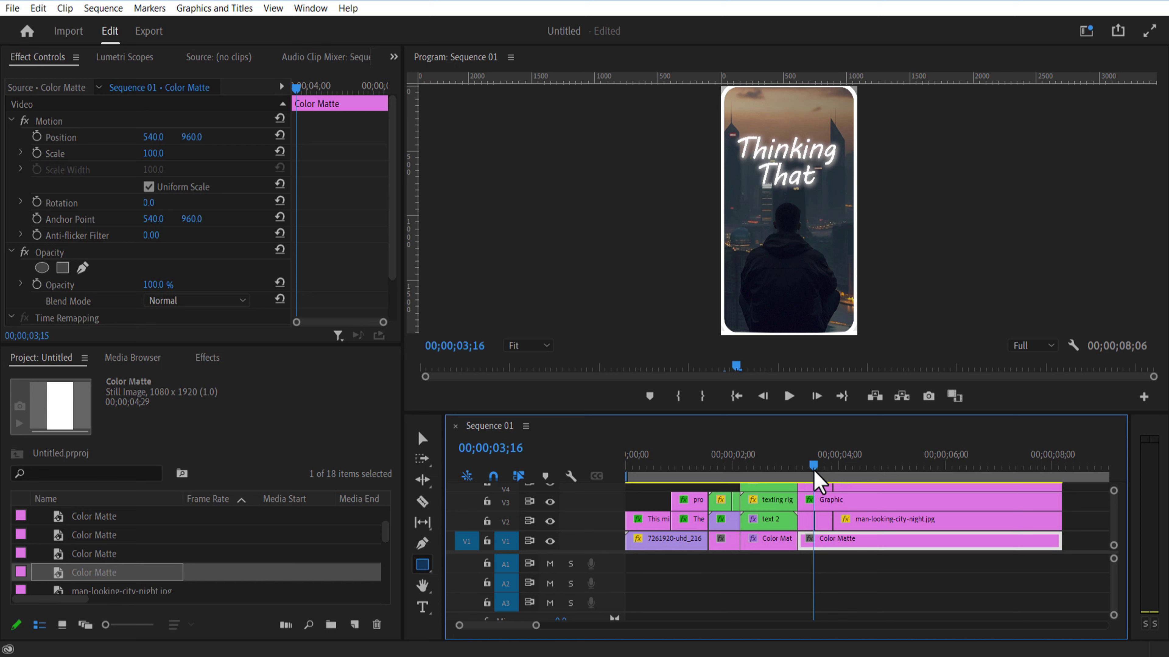
{"action": "left_click_drag", "start_coordinate": [815, 471], "coordinate": [817, 473]}
{"action": "left_click", "coordinate": [824, 520]}
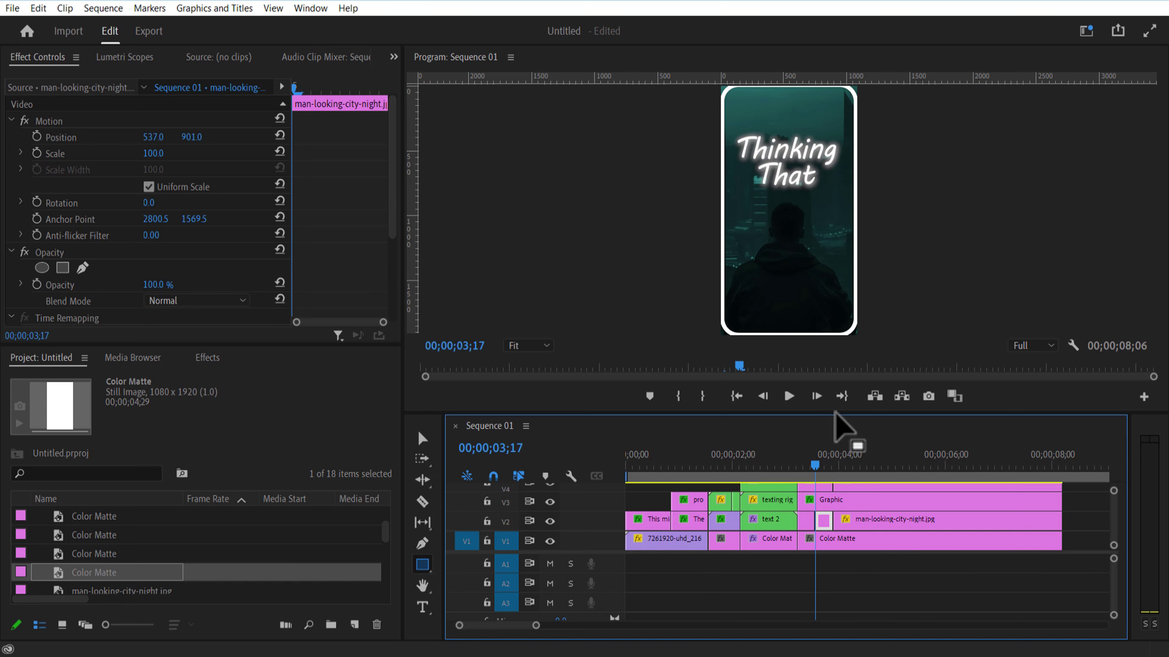
{"action": "left_click_drag", "start_coordinate": [834, 413], "coordinate": [834, 577]}
{"action": "left_click", "coordinate": [82, 268]}
{"action": "left_click", "coordinate": [694, 87]}
{"action": "left_click", "coordinate": [883, 88]}
{"action": "left_click", "coordinate": [897, 97]}
{"action": "left_click", "coordinate": [900, 116]}
{"action": "left_click", "coordinate": [900, 449]}
{"action": "left_click", "coordinate": [691, 497]}
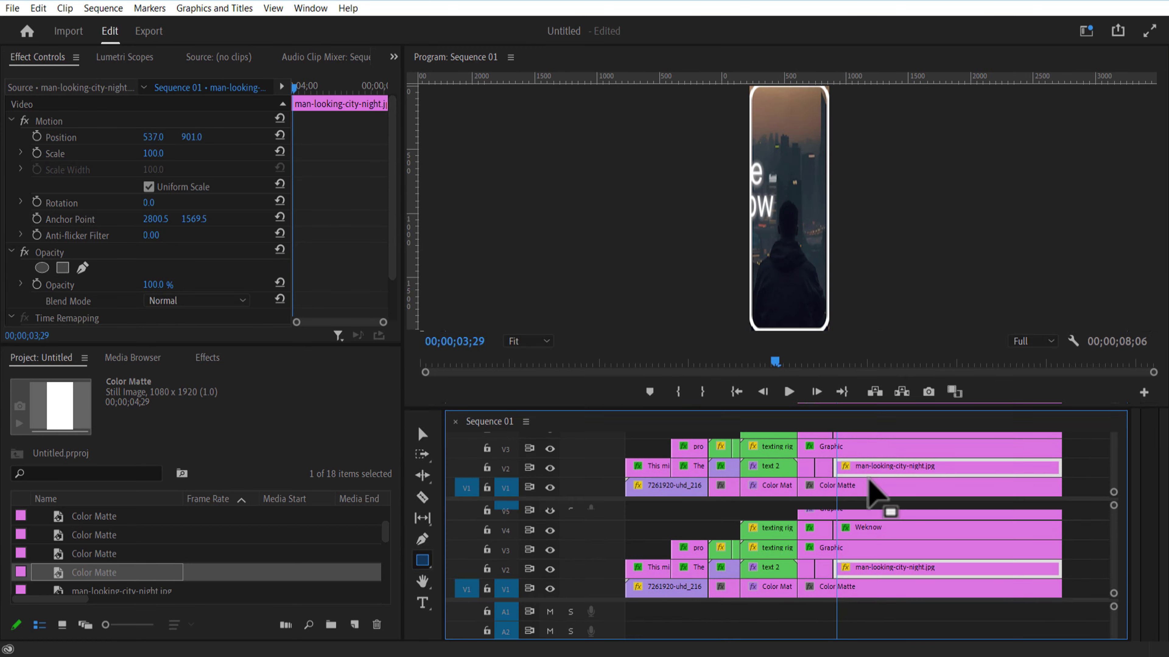
Step: Draw a pen opacity mask inside the rounded white border on the city image portion beneath the "We know" text
{"action": "left_click_drag", "start_coordinate": [868, 409], "coordinate": [868, 547]}
{"action": "left_click", "coordinate": [83, 267]}
{"action": "left_click", "coordinate": [699, 465]}
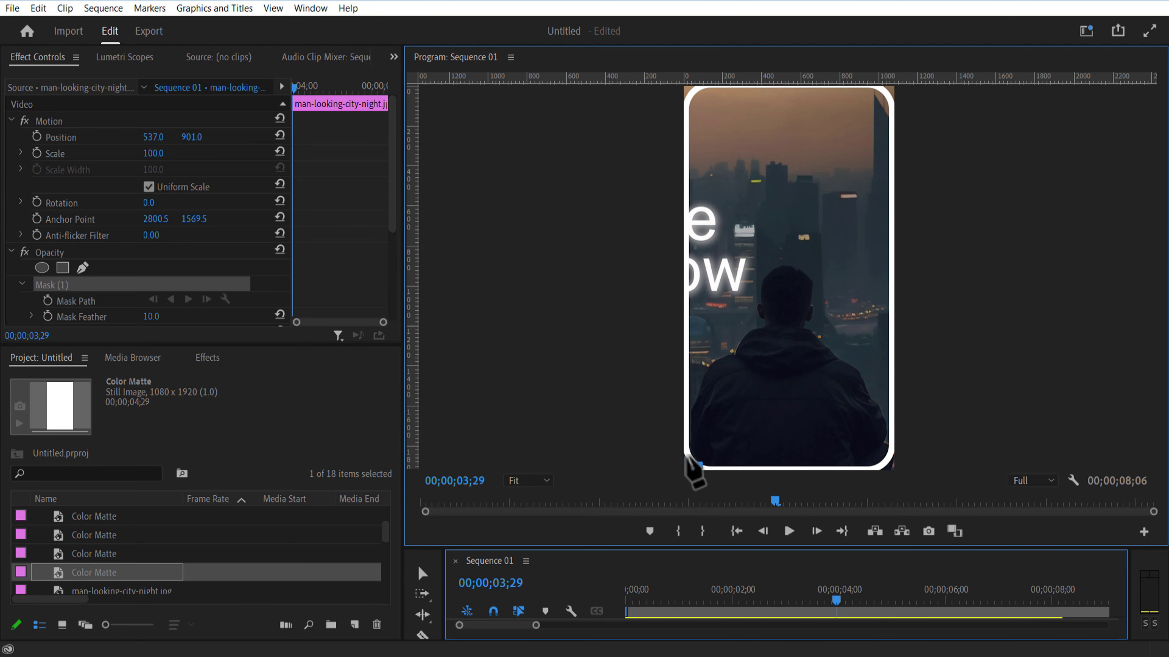
{"action": "left_click", "coordinate": [879, 88]}
{"action": "left_click", "coordinate": [888, 97]}
{"action": "left_click", "coordinate": [892, 122]}
{"action": "left_click", "coordinate": [891, 447]}
{"action": "left_click", "coordinate": [887, 457]}
{"action": "left_click", "coordinate": [881, 466]}
{"action": "left_click", "coordinate": [699, 465]}
Step: Split the city image, the graphic and the "We know" text at 00;00;04;07 and delete their remainders
{"action": "left_click_drag", "start_coordinate": [754, 548], "coordinate": [776, 276]}
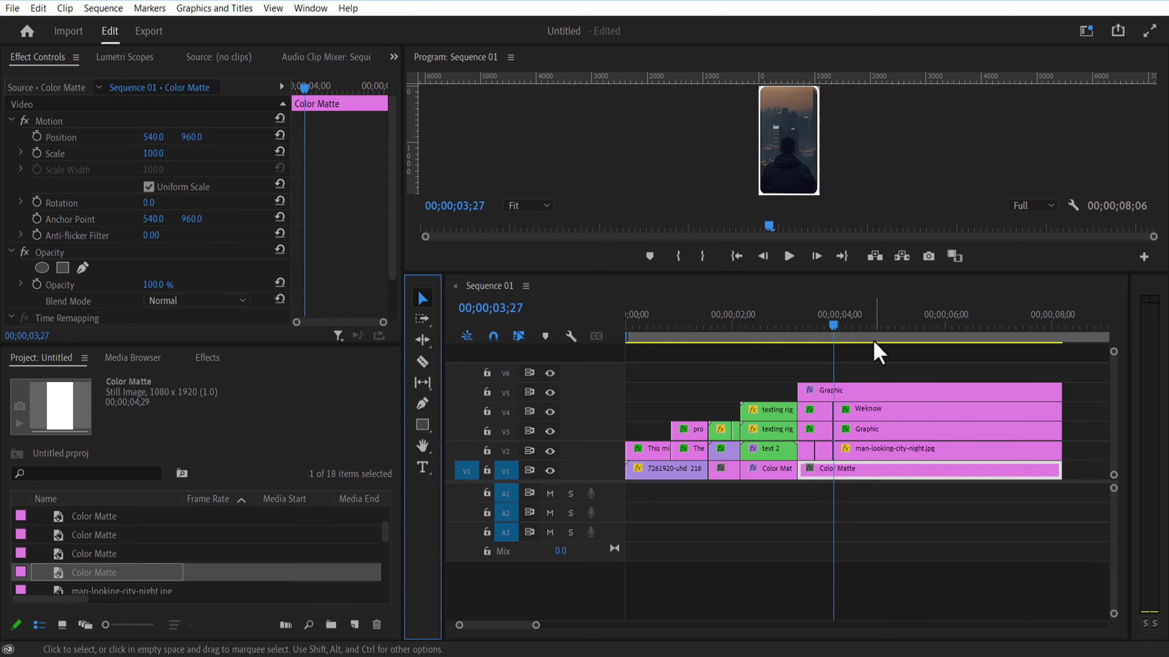
{"action": "left_click", "coordinate": [837, 326]}
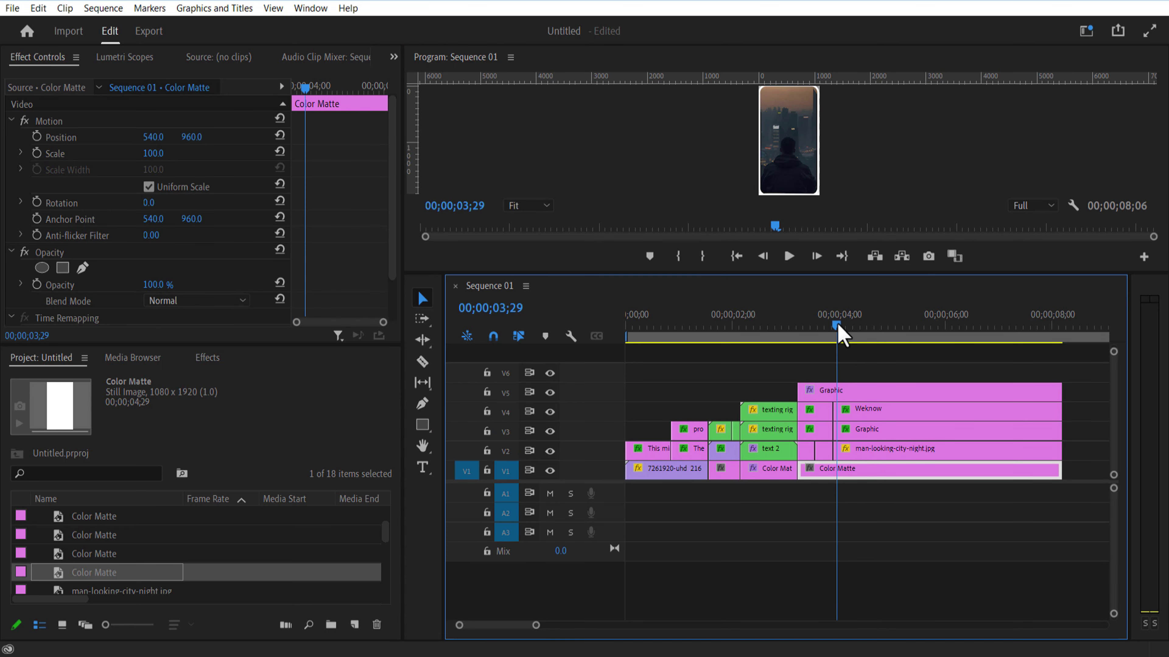
{"action": "left_click_drag", "start_coordinate": [840, 326], "coordinate": [851, 329]}
{"action": "left_click", "coordinate": [422, 361]}
{"action": "left_click", "coordinate": [851, 451]}
{"action": "left_click", "coordinate": [851, 431]}
{"action": "left_click", "coordinate": [851, 411]}
{"action": "left_click", "coordinate": [422, 299]}
{"action": "left_click_drag", "start_coordinate": [1083, 453], "coordinate": [975, 414]}
{"action": "key", "text": "Delete"}
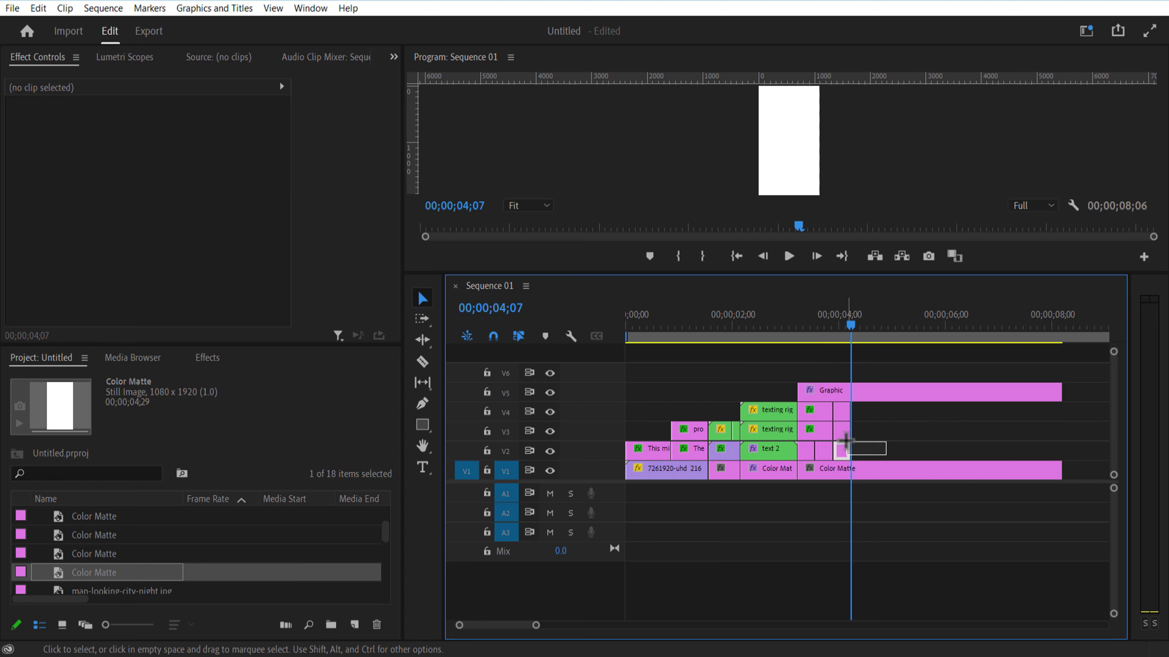
Step: Nest the shortened "We know" clips on V2 to V4 as "TEXTING 4" and enable Scale keyframing at 00;00;04;02
{"action": "left_click_drag", "start_coordinate": [886, 455], "coordinate": [840, 410]}
{"action": "right_click", "coordinate": [842, 417]}
{"action": "left_click", "coordinate": [876, 362]}
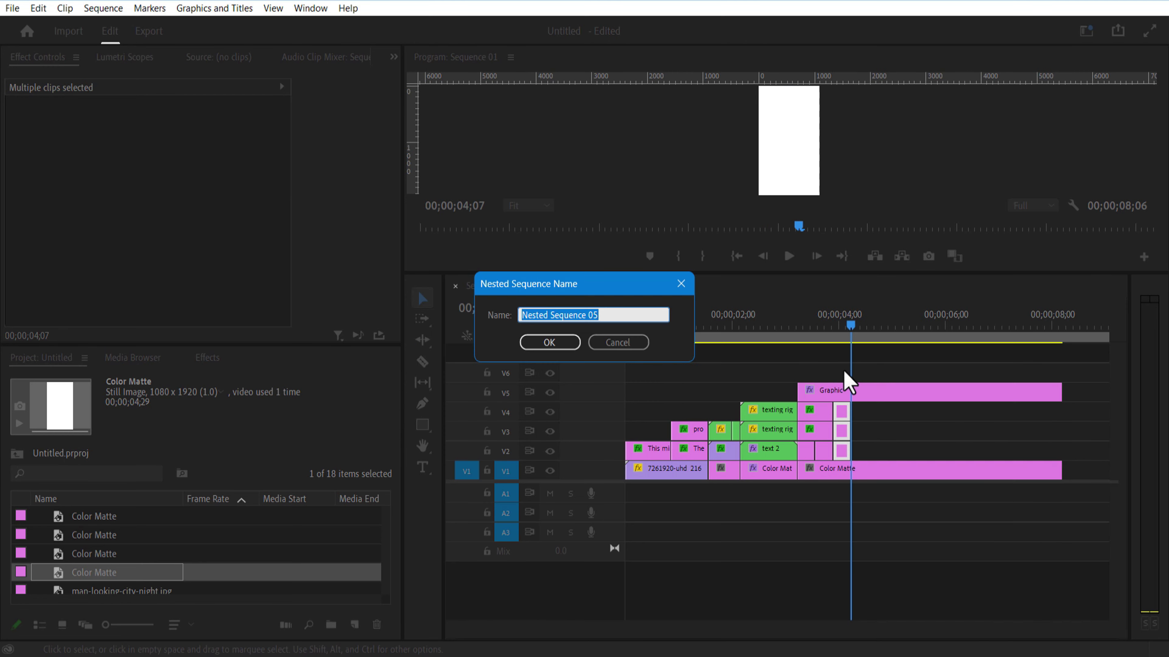
{"action": "type", "text": "TEXTING 4"}
{"action": "key", "text": "Return"}
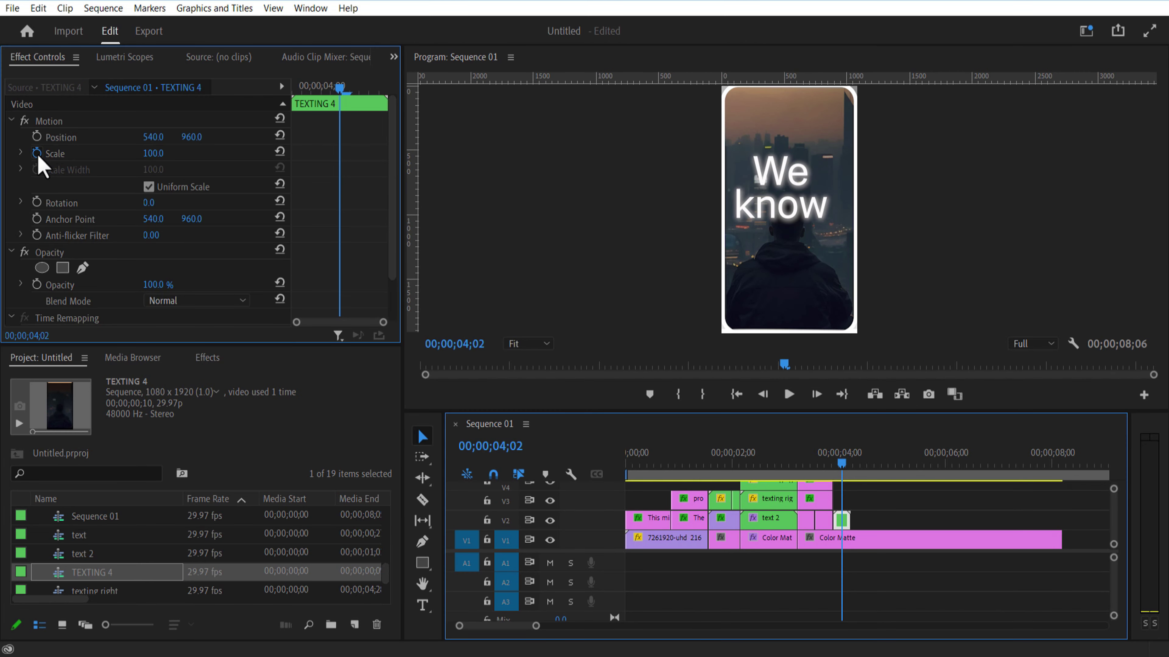
{"action": "left_click", "coordinate": [37, 151]}
Step: Split the color matte on V1 at 00;00;04;07 and delete the portion after the cut
{"action": "left_click", "coordinate": [849, 469]}
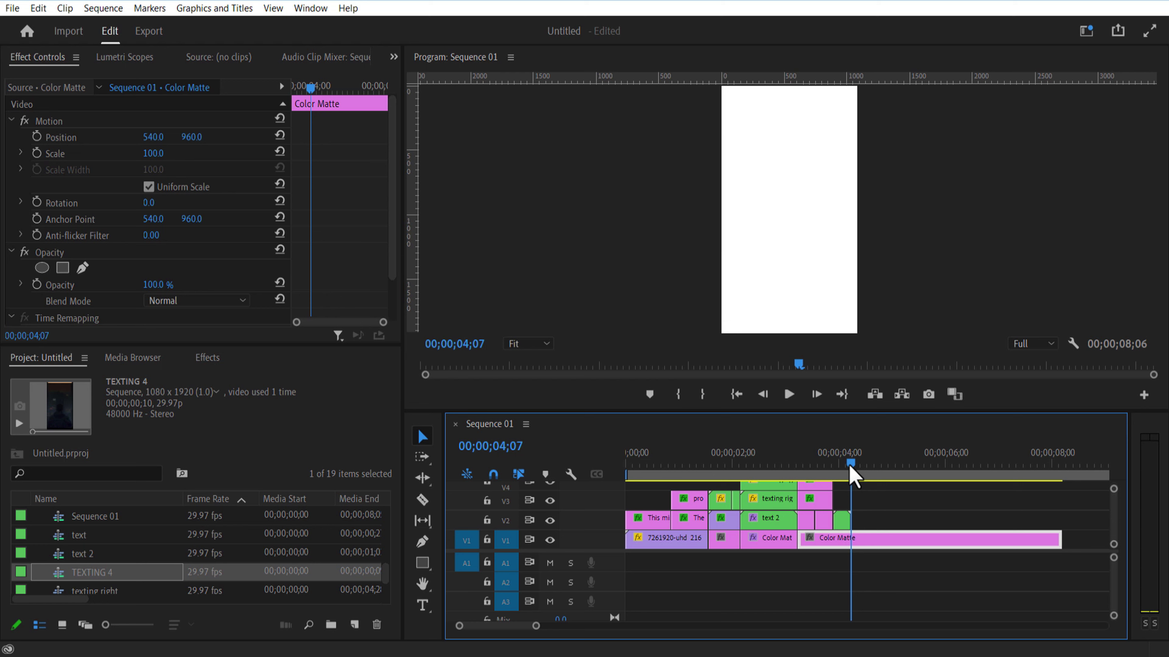
{"action": "left_click", "coordinate": [422, 500]}
{"action": "left_click", "coordinate": [851, 538]}
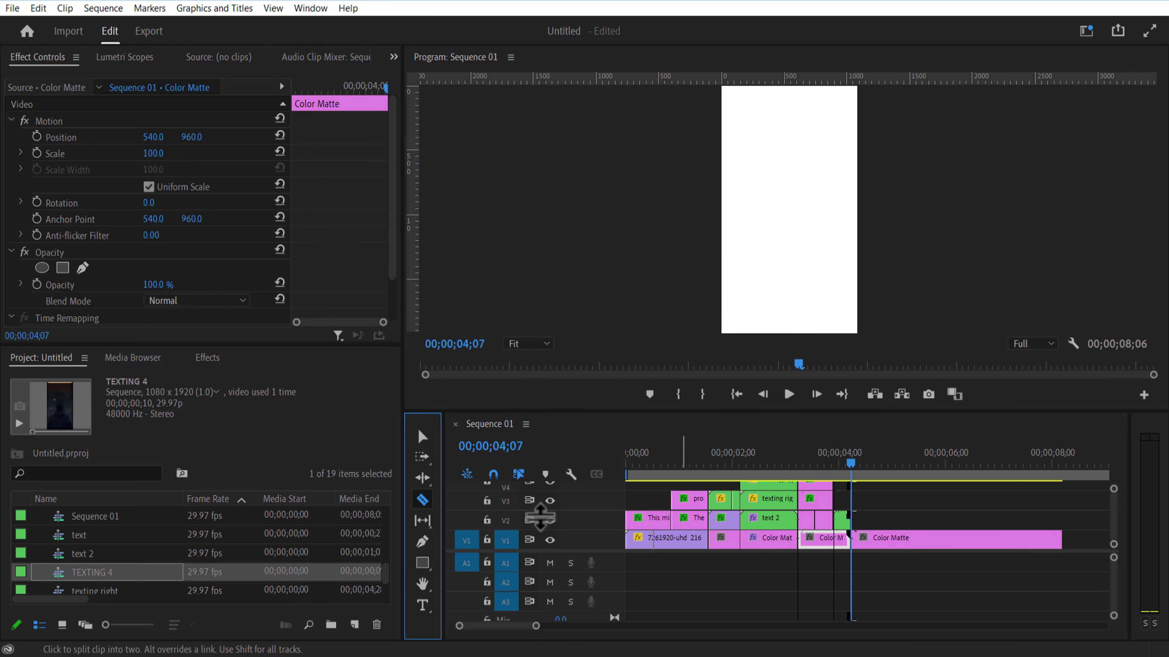
{"action": "left_click", "coordinate": [423, 436]}
{"action": "left_click", "coordinate": [897, 541]}
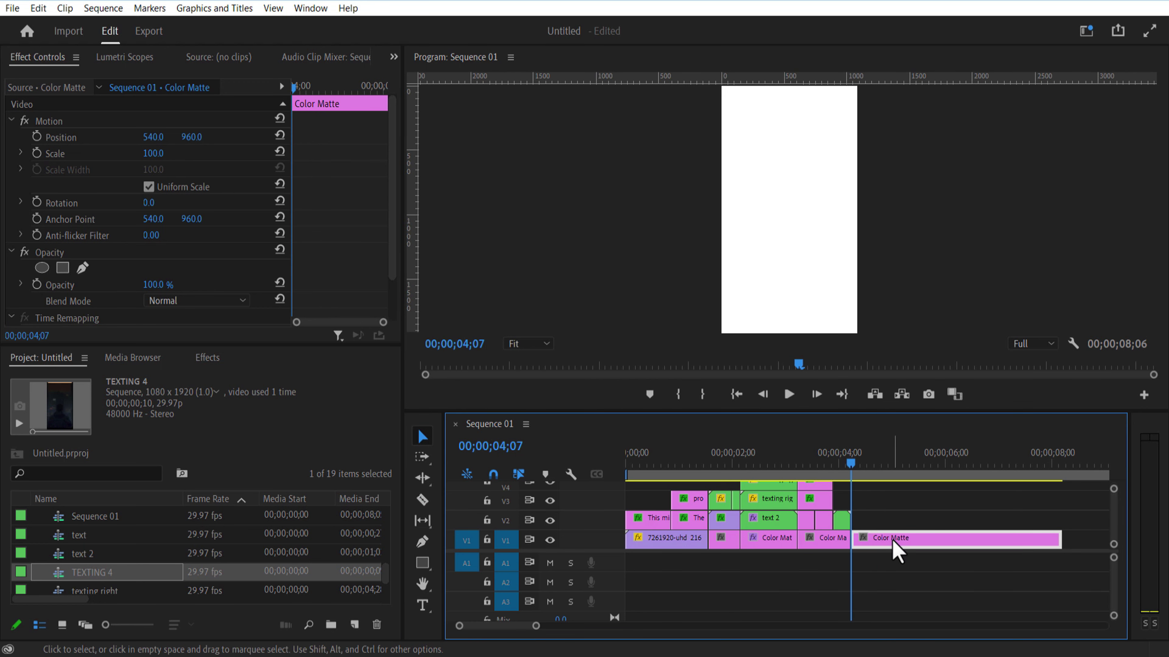
{"action": "key", "text": "Delete"}
Step: Place the Black Video on V1 directly after the shortened color matte
{"action": "scroll", "coordinate": [117, 536], "scroll_direction": "down", "scroll_amount": 3}
{"action": "scroll", "coordinate": [117, 534], "scroll_direction": "up", "scroll_amount": 3}
{"action": "left_click_drag", "start_coordinate": [115, 518], "coordinate": [910, 538]}
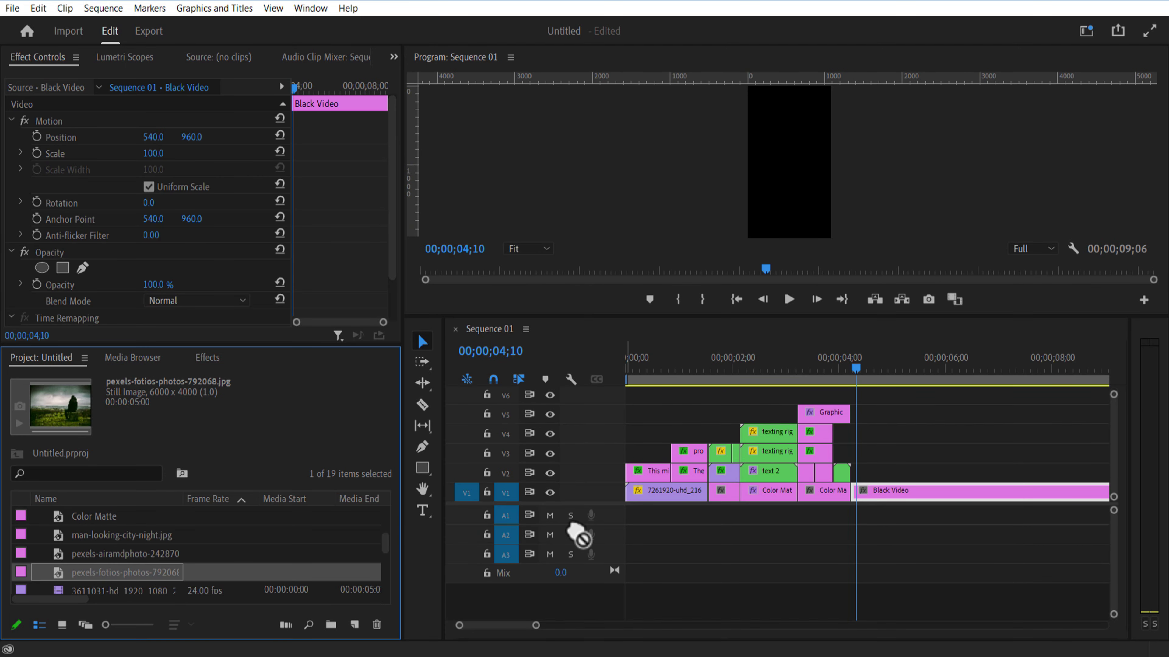
Step: Place pexels-fotios-photos-792068.jpg on V2 above the black video, with its scale at 50 and horizontal position at 59
{"action": "left_click_drag", "start_coordinate": [568, 525], "coordinate": [857, 474]}
{"action": "key", "text": "="}
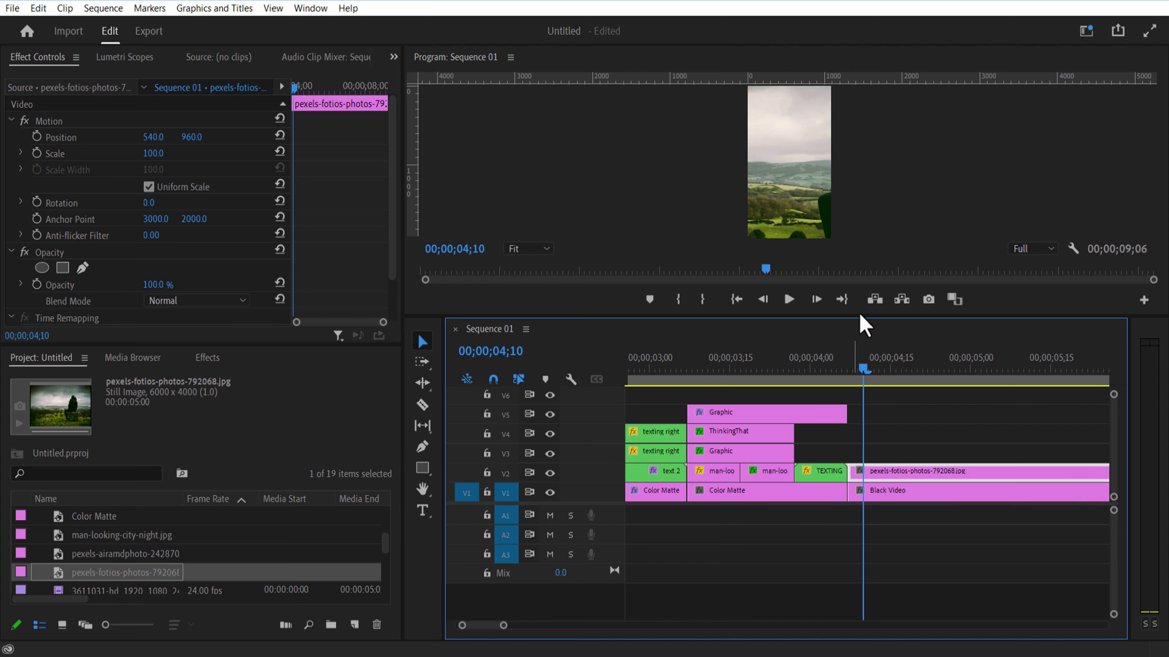
{"action": "left_click_drag", "start_coordinate": [152, 137], "coordinate": [92, 137]}
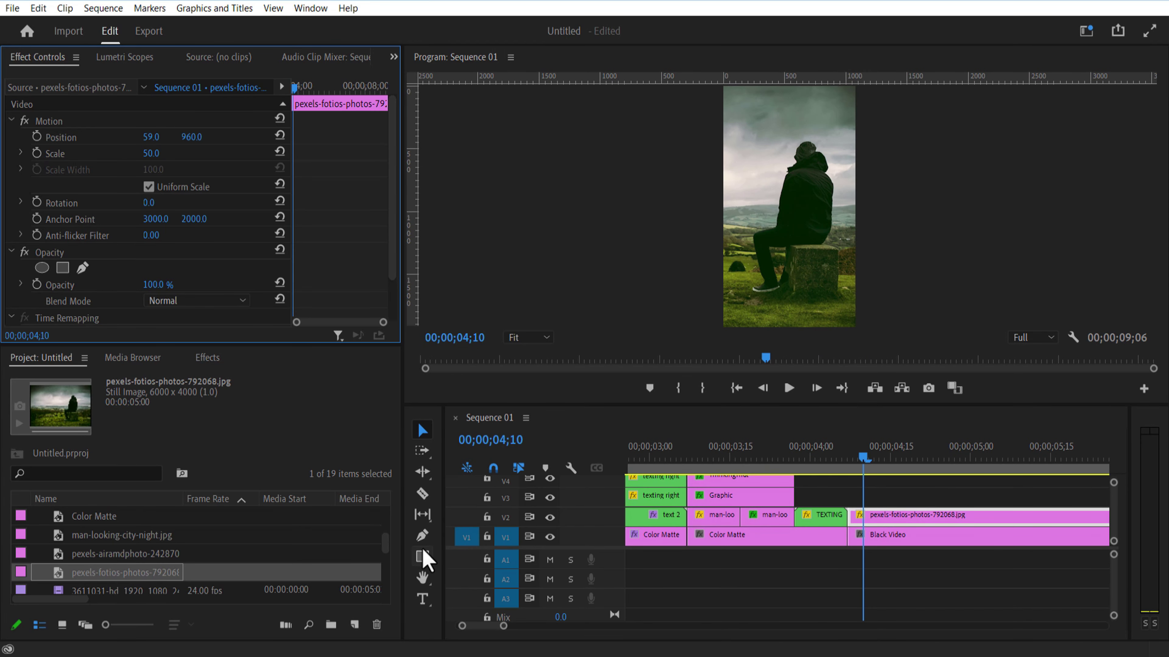
Step: Draw a rectangle about 987 by 1814 just inside the photo's frame, with a black outer stroke of 192
{"action": "left_click", "coordinate": [423, 550]}
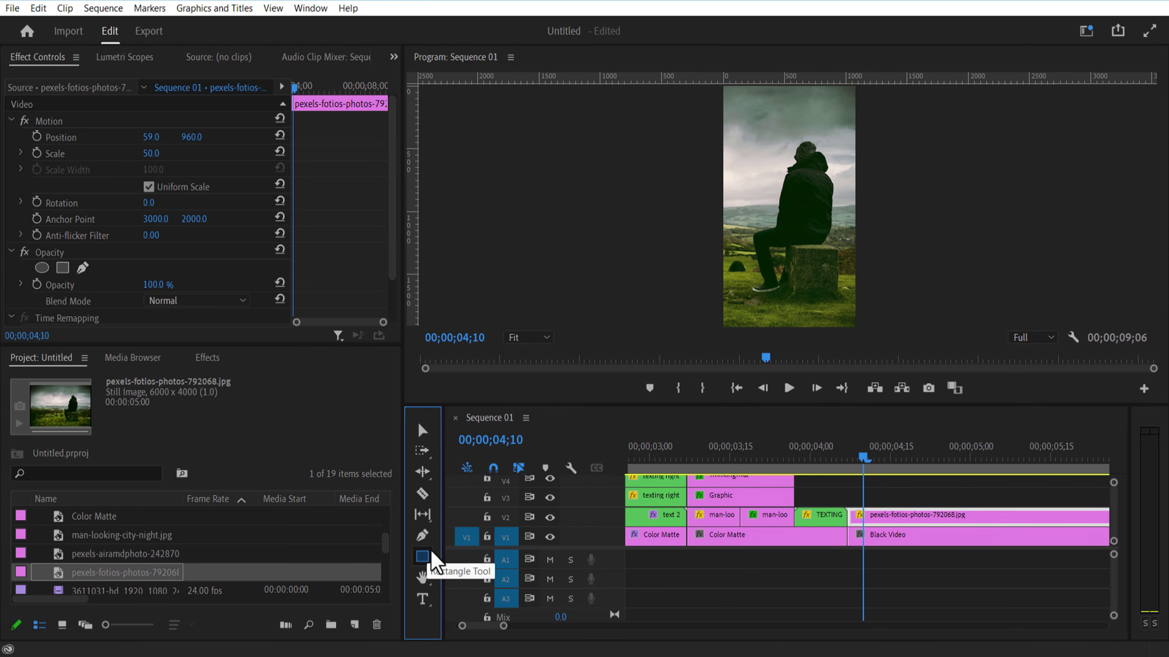
{"action": "mouse_move", "coordinate": [726, 88]}
{"action": "left_mouse_down"}
{"action": "mouse_move", "coordinate": [840, 331]}
{"action": "mouse_move", "coordinate": [852, 321]}
{"action": "left_mouse_up"}
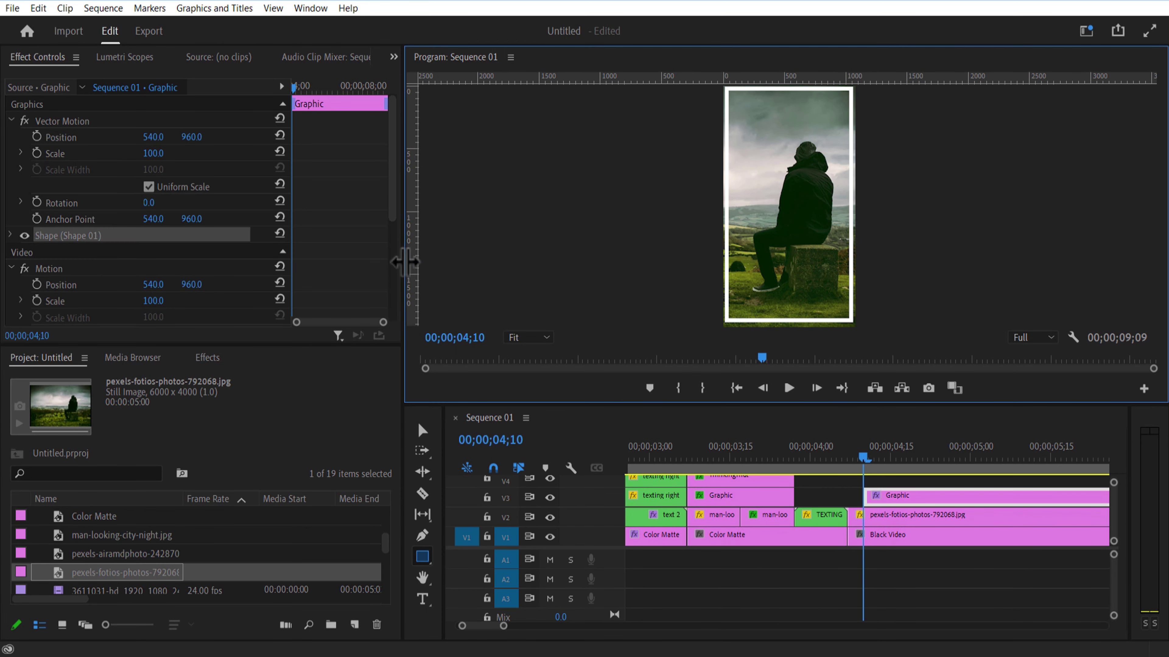
{"action": "left_click", "coordinate": [99, 242]}
{"action": "left_click", "coordinate": [10, 235]}
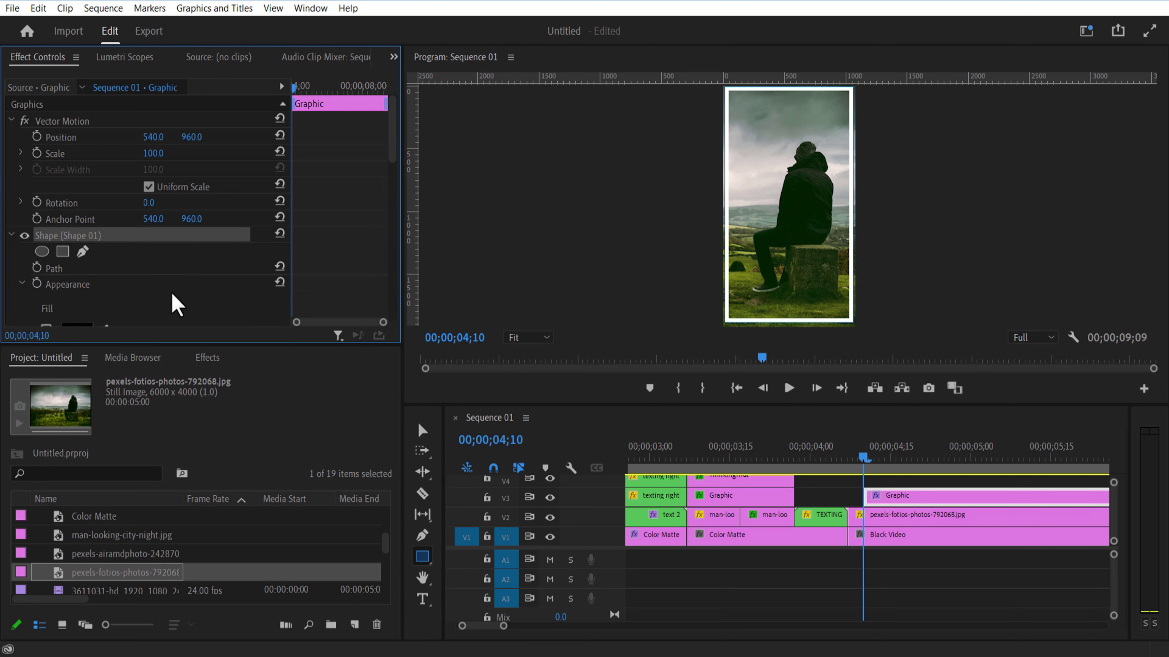
{"action": "scroll", "coordinate": [175, 303], "scroll_direction": "down", "scroll_amount": 3}
{"action": "left_click", "coordinate": [77, 282]}
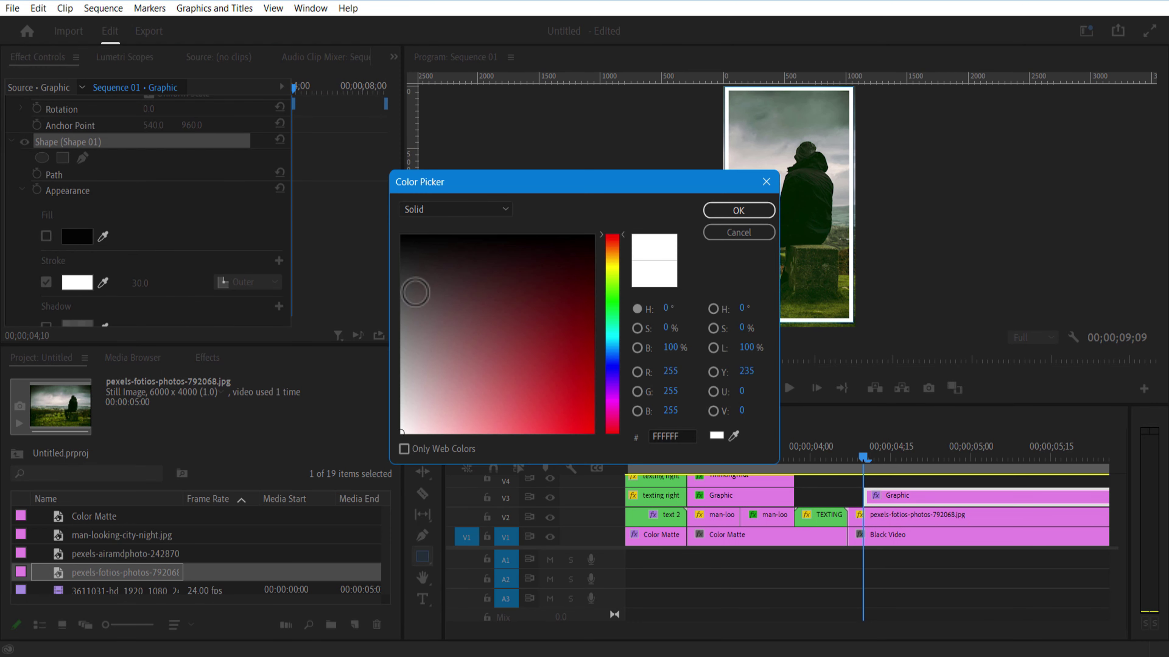
{"action": "left_click", "coordinate": [403, 236]}
{"action": "left_click", "coordinate": [727, 213]}
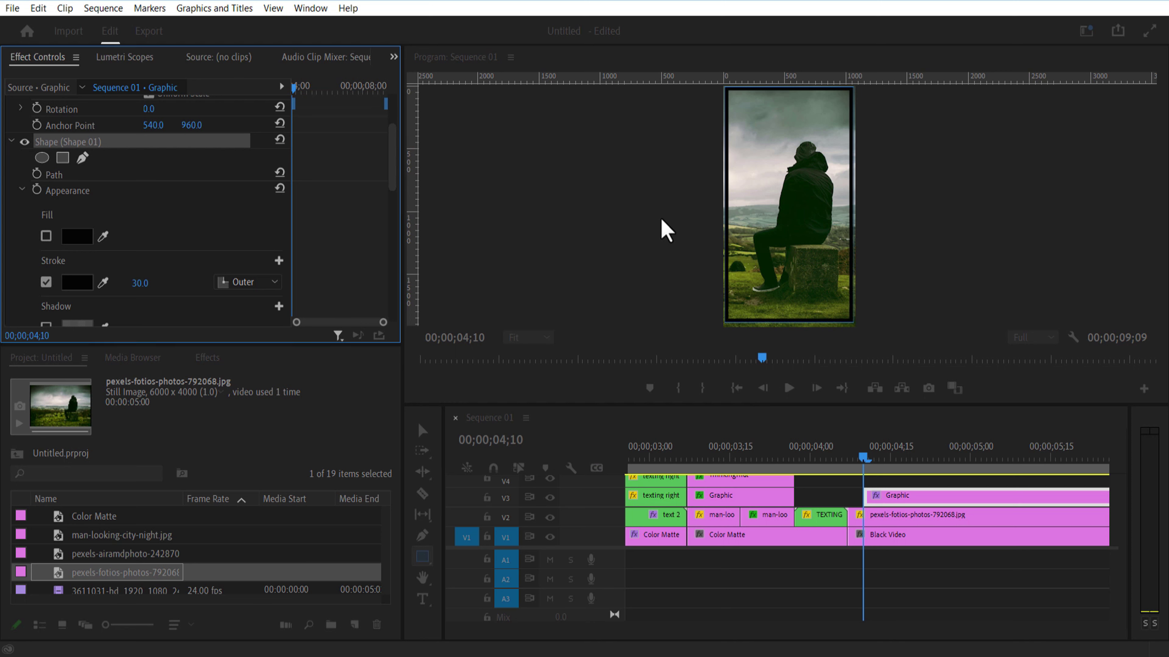
{"action": "left_click_drag", "start_coordinate": [140, 283], "coordinate": [217, 283]}
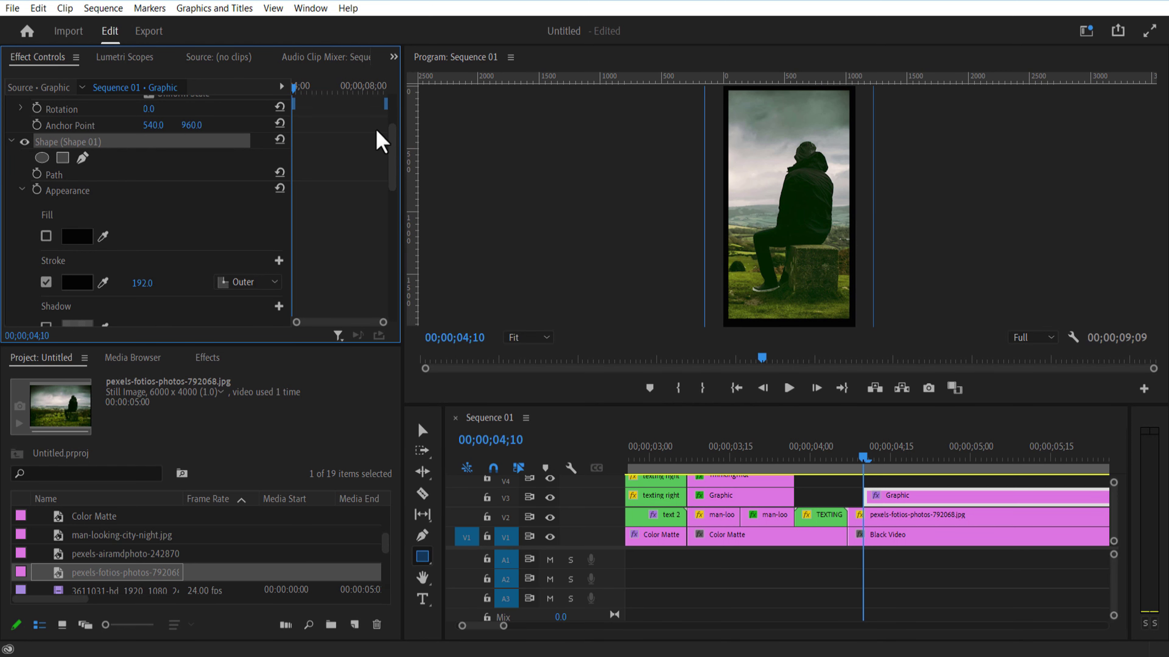
Step: Round the black frame's corners with a corner radius of 188.5 in Essential Graphics
{"action": "left_click", "coordinate": [311, 8]}
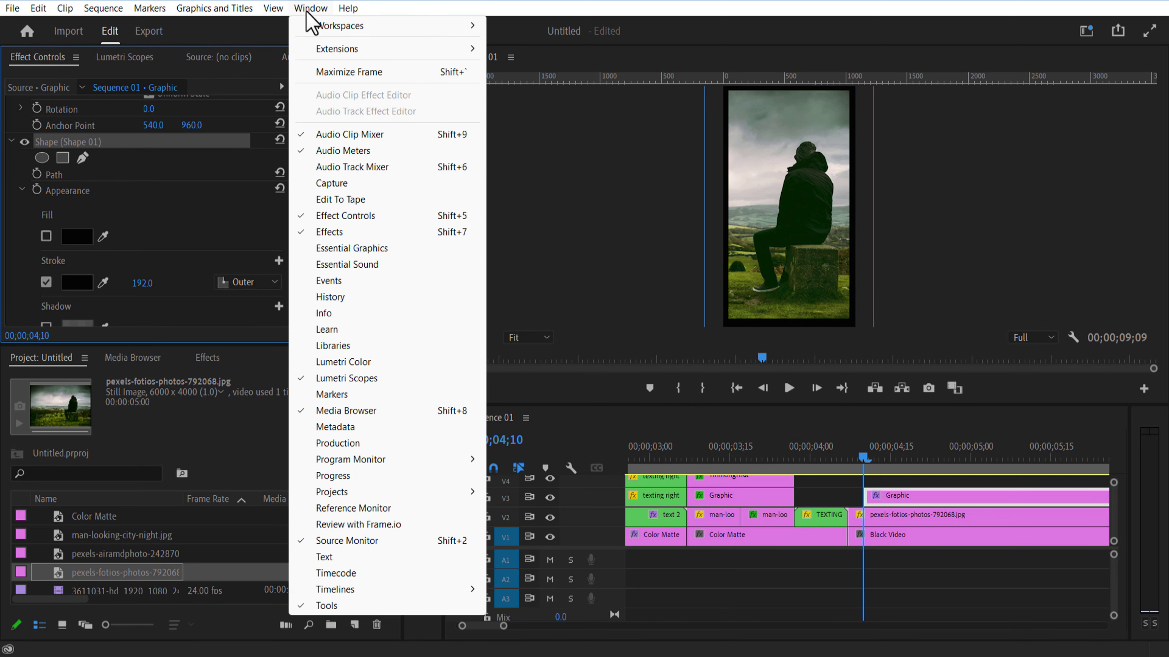
{"action": "left_click", "coordinate": [367, 252]}
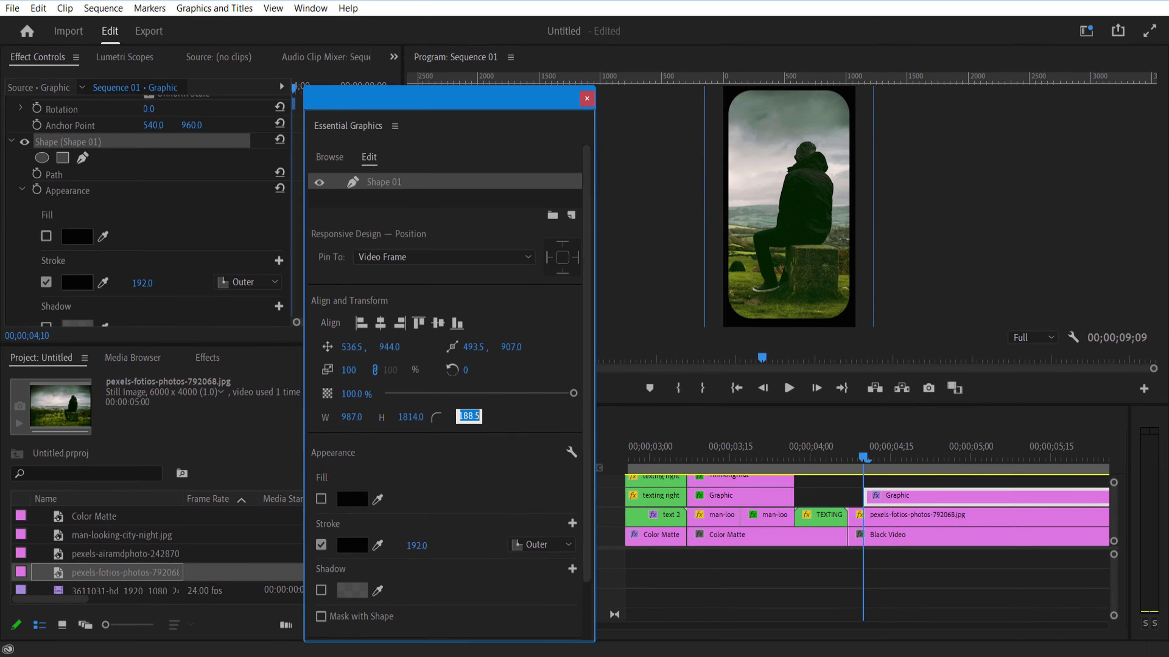
{"action": "left_click", "coordinate": [587, 98]}
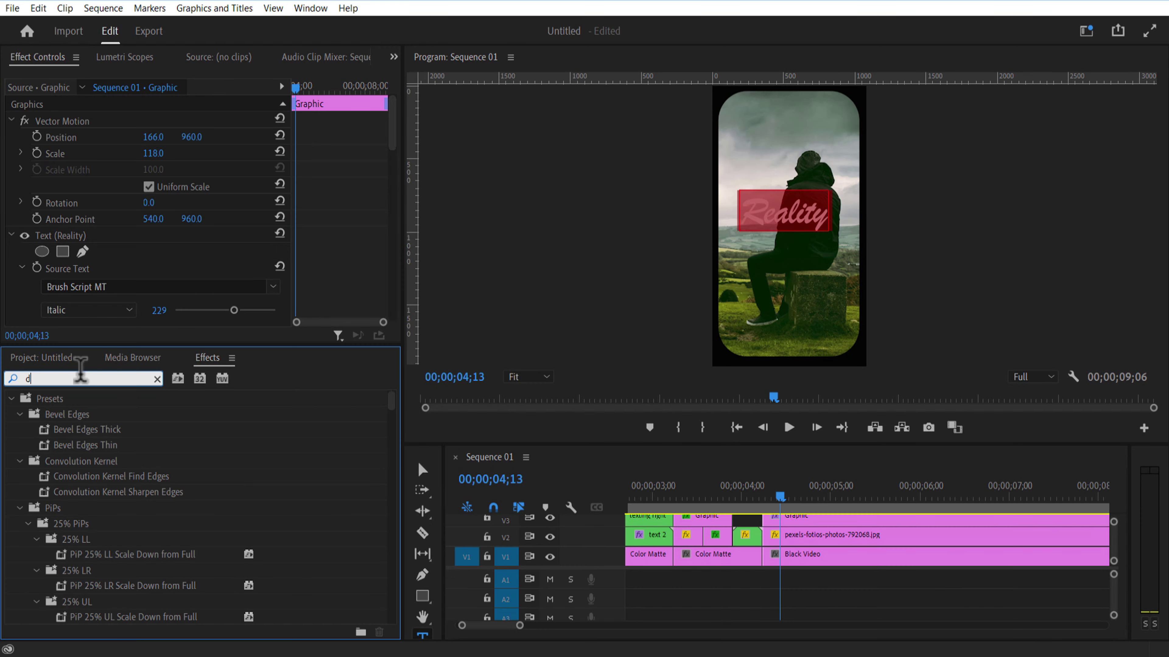
Step: Apply Drop Shadow to the "Reality" text, with a white shadow color and a softness of 102
{"action": "left_click_drag", "start_coordinate": [79, 527], "coordinate": [809, 469]}
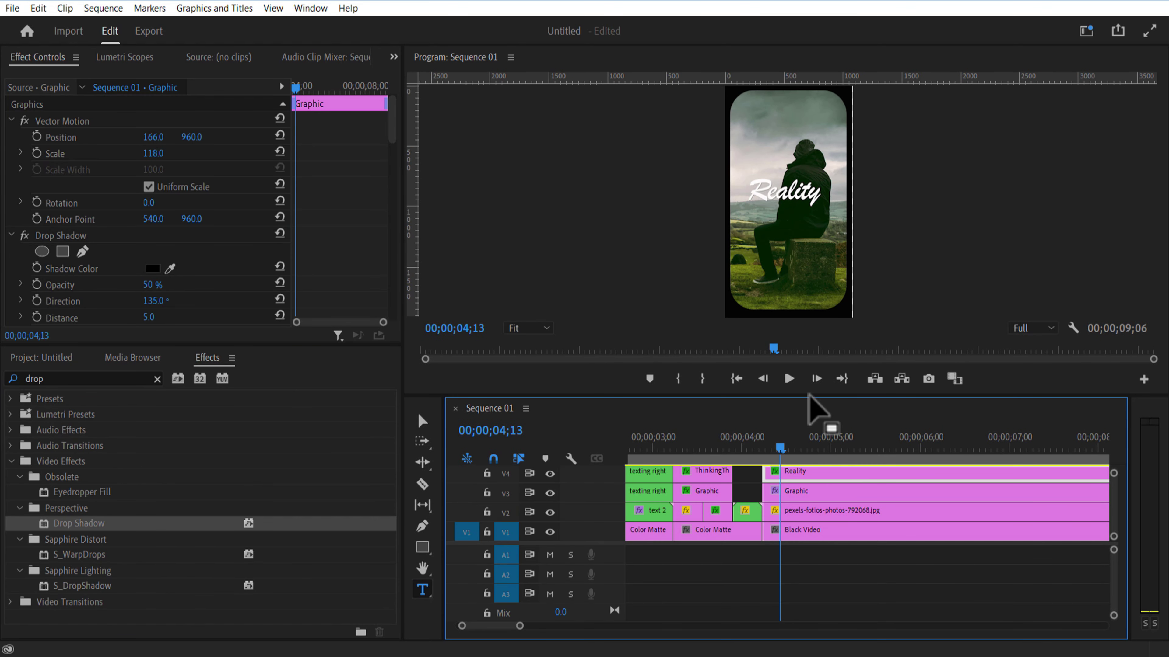
{"action": "left_click_drag", "start_coordinate": [808, 394], "coordinate": [789, 477]}
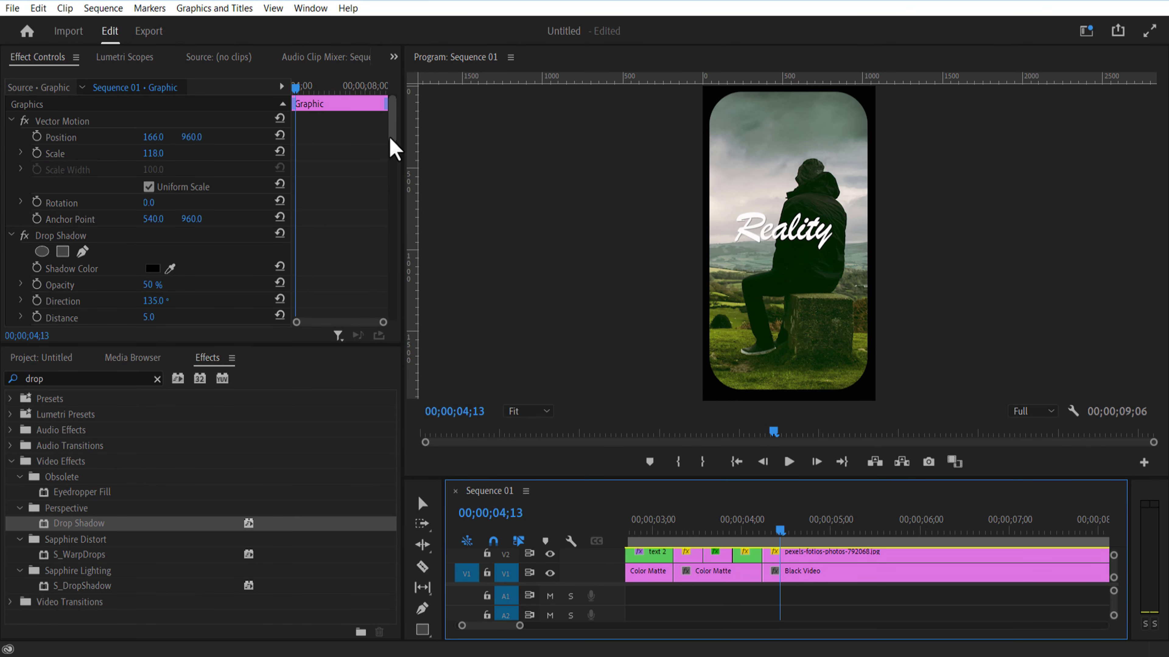
{"action": "left_click_drag", "start_coordinate": [391, 139], "coordinate": [391, 164]}
{"action": "left_click", "coordinate": [170, 141]}
{"action": "left_click", "coordinate": [748, 230]}
{"action": "left_click_drag", "start_coordinate": [152, 207], "coordinate": [176, 207]}
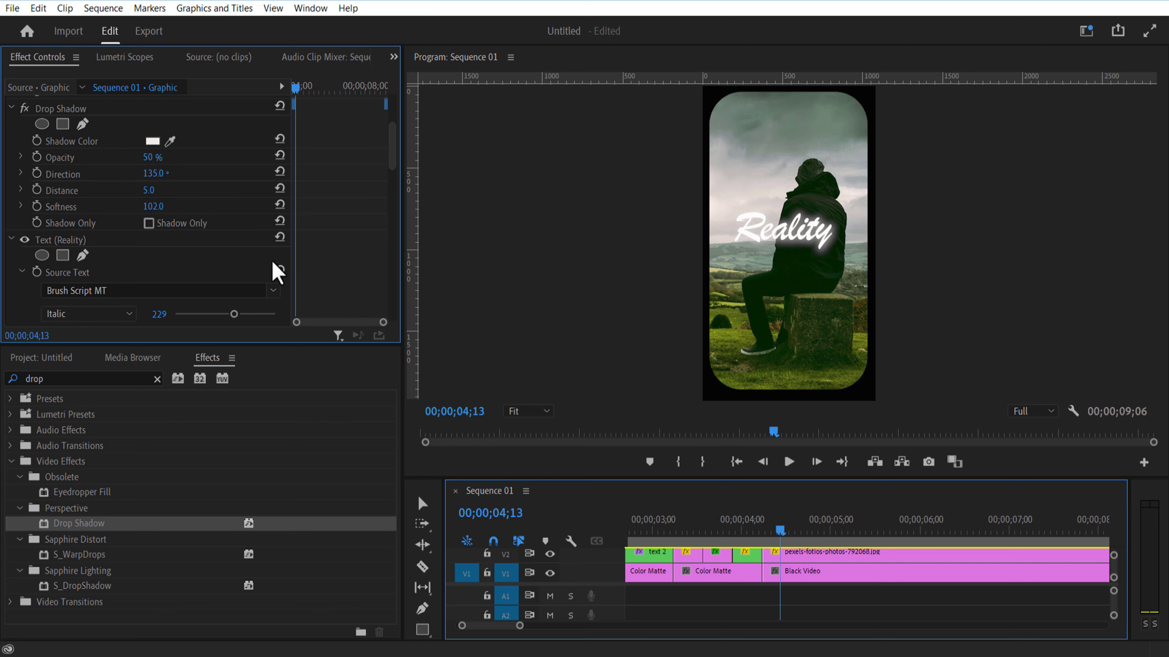
Step: Apply the Tint effect to the photo of the seated man on V2
{"action": "left_click_drag", "start_coordinate": [817, 479], "coordinate": [817, 348]}
{"action": "left_click", "coordinate": [818, 485]}
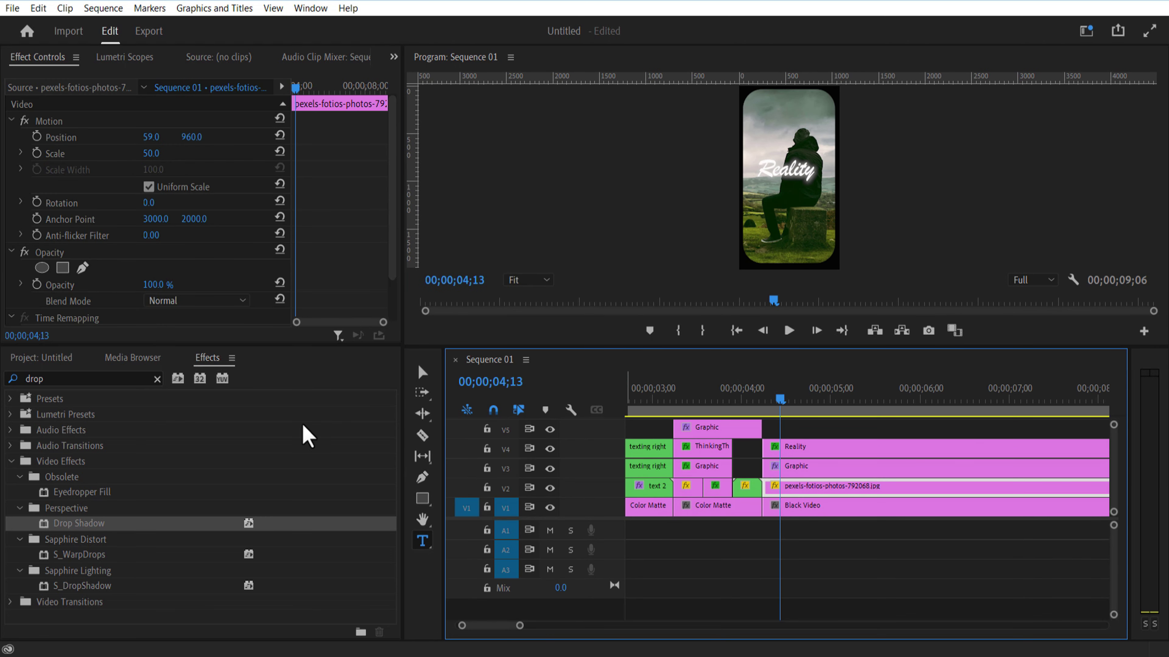
{"action": "double_click", "coordinate": [74, 379]}
{"action": "type", "text": "tint"}
{"action": "left_click_drag", "start_coordinate": [61, 493], "coordinate": [781, 487]}
Step: Split the tinted photo at 00;00;04;12 and map white to an orange-red in the second portion's Tint effect
{"action": "left_click", "coordinate": [422, 435]}
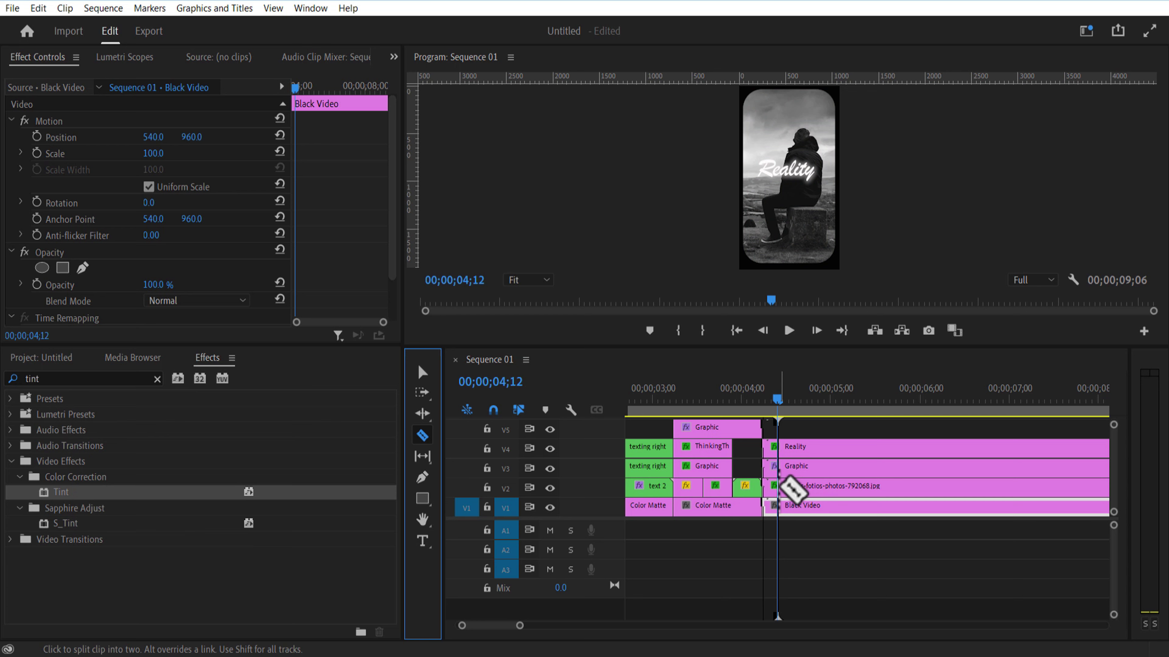
{"action": "left_click", "coordinate": [422, 372]}
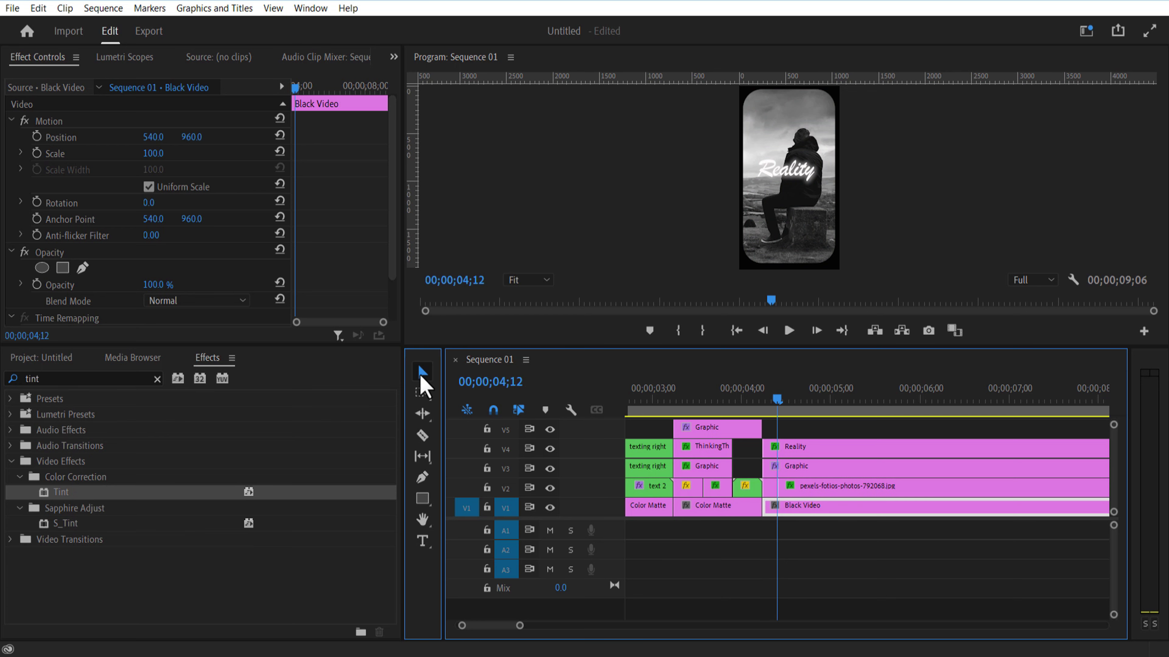
{"action": "left_click", "coordinate": [826, 491]}
{"action": "left_click_drag", "start_coordinate": [391, 195], "coordinate": [391, 287]}
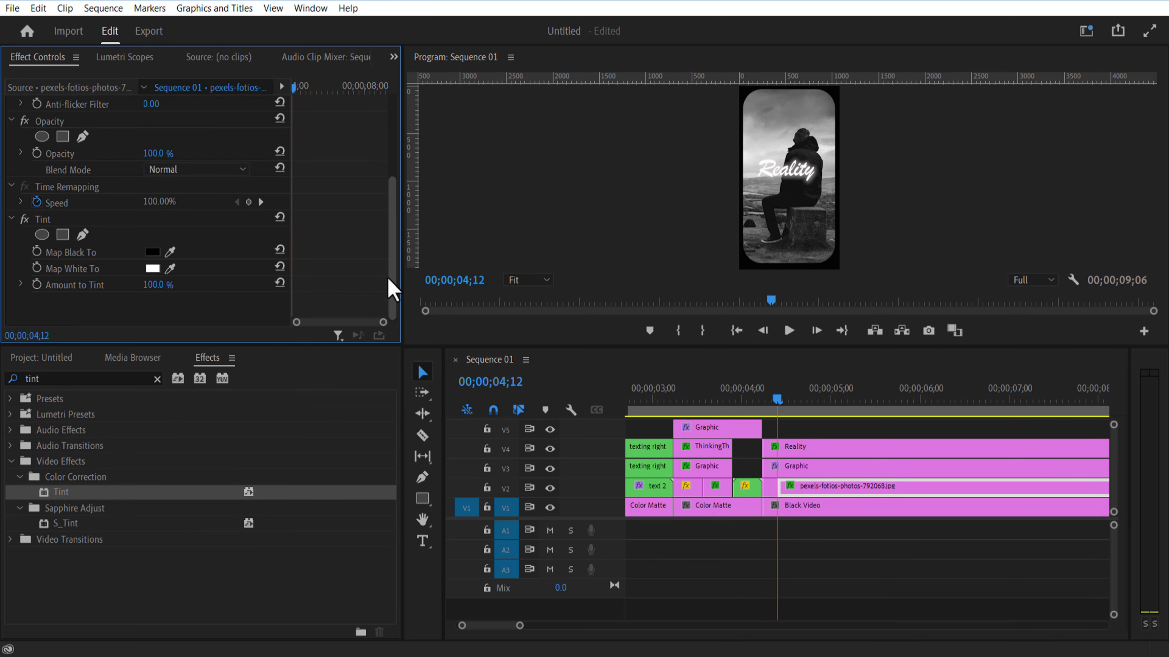
{"action": "left_click", "coordinate": [152, 269]}
{"action": "left_click", "coordinate": [548, 387]}
{"action": "left_click", "coordinate": [749, 225]}
Step: Enable Scale keyframing at the start of the red-tinted photo portion, with the first keyframe at 50
{"action": "mouse_move", "coordinate": [777, 399]}
{"action": "left_mouse_down"}
{"action": "mouse_move", "coordinate": [763, 398]}
{"action": "mouse_move", "coordinate": [777, 399]}
{"action": "left_mouse_up"}
{"action": "left_click", "coordinate": [291, 88]}
{"action": "left_click", "coordinate": [36, 153]}
{"action": "left_click_drag", "start_coordinate": [290, 89], "coordinate": [301, 98]}
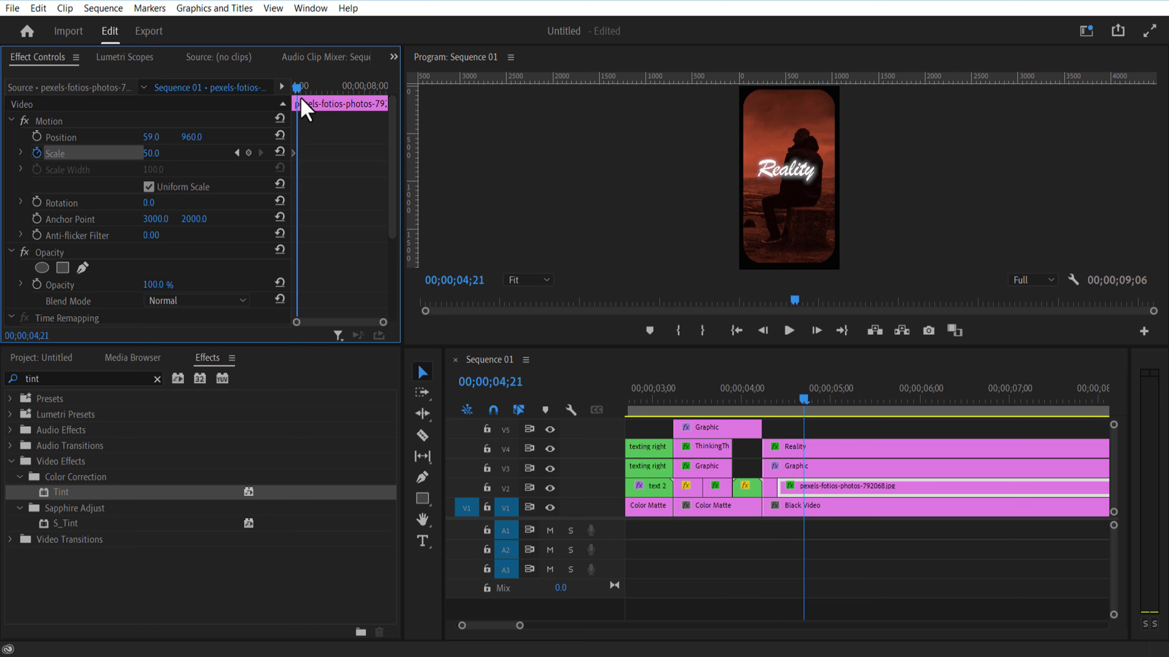
{"action": "left_click", "coordinate": [775, 407]}
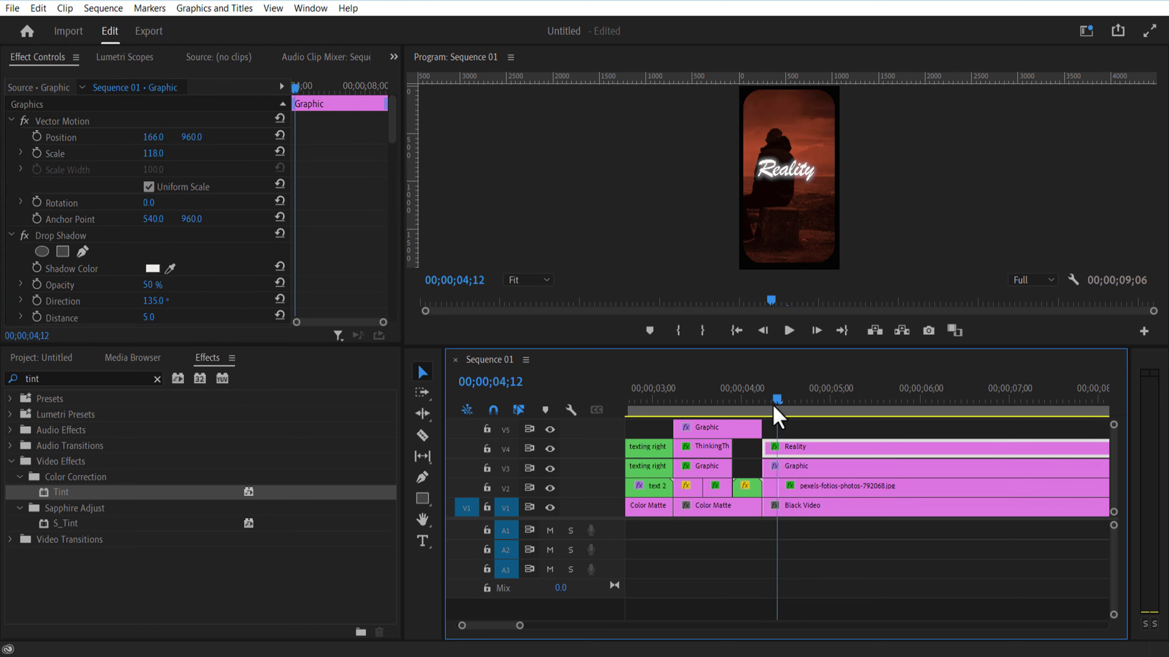
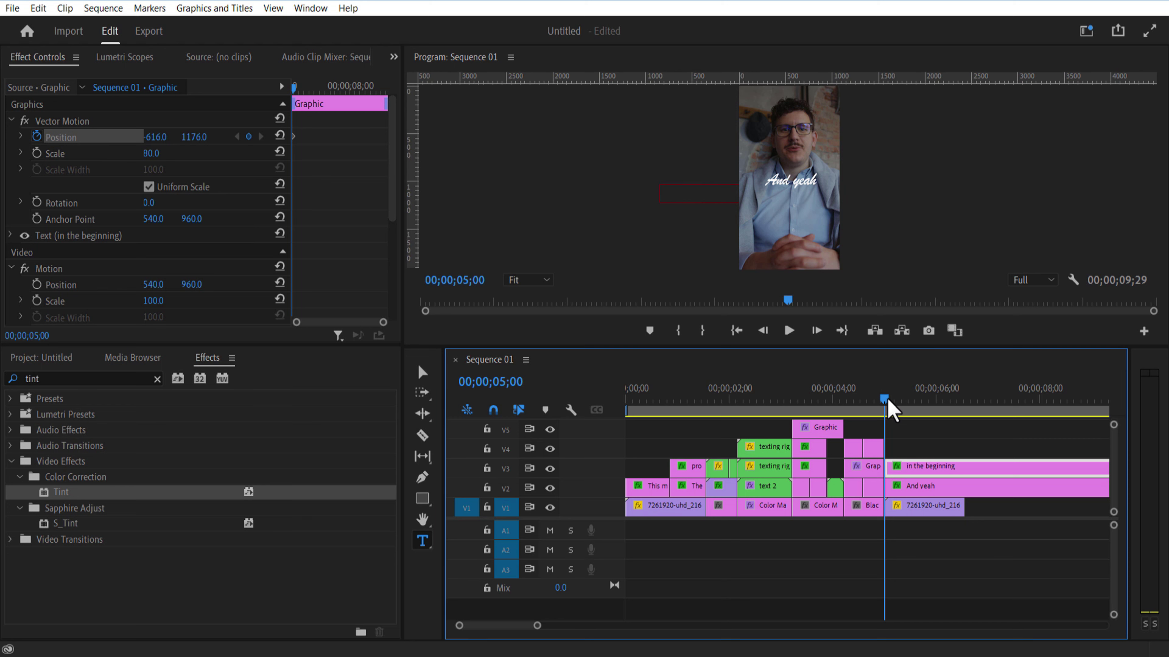
Step: Add a Position keyframe of 358 horizontally at 00;00;05;10 to slide the "in the beginning" text into frame
{"action": "left_click_drag", "start_coordinate": [153, 137], "coordinate": [603, 137]}
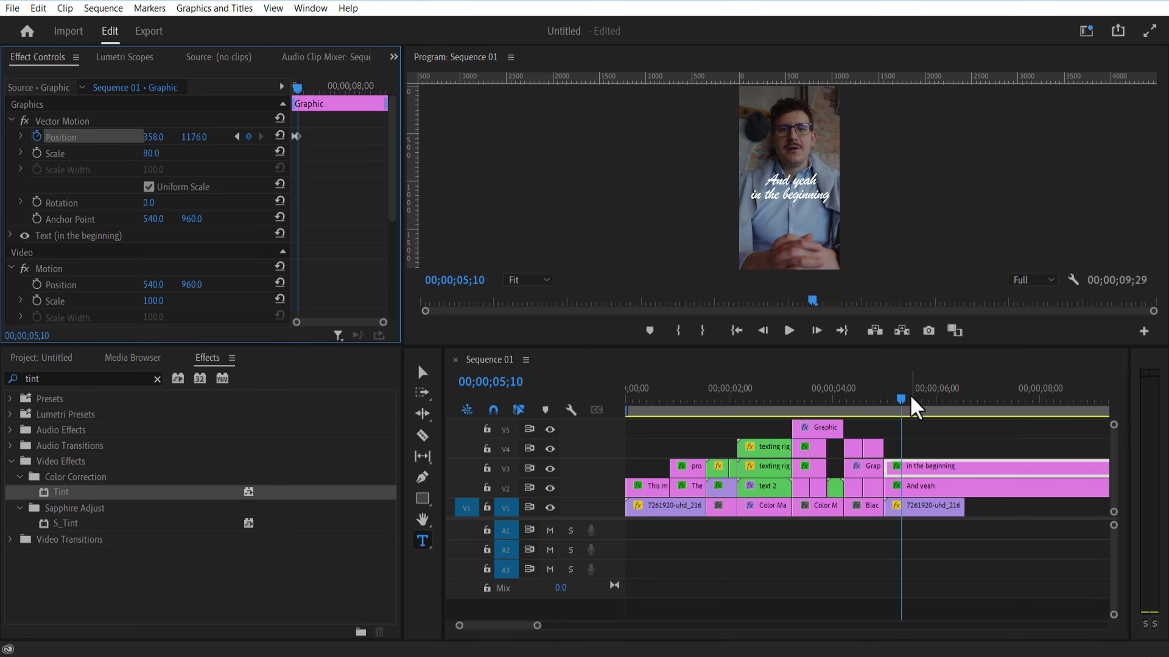
Step: Trim the stacked clips to end at 00;00;05;19 and place a Black Video clip on V1 right after them
{"action": "left_click_drag", "start_coordinate": [892, 404], "coordinate": [916, 404]}
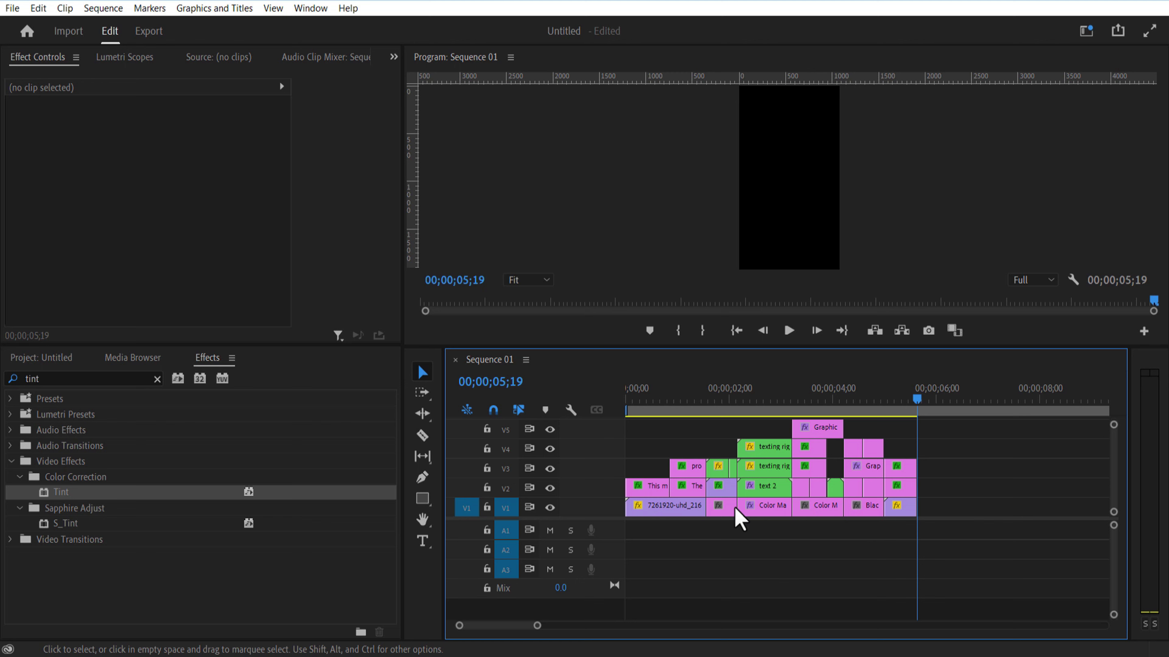
{"action": "left_click", "coordinate": [51, 360]}
{"action": "left_click_drag", "start_coordinate": [92, 535], "coordinate": [918, 506]}
{"action": "left_click_drag", "start_coordinate": [917, 407], "coordinate": [918, 410]}
Step: Add the text "There's gonna be" in Poppins SemiBold at the middle of the frame, over the black background
{"action": "left_click", "coordinate": [421, 542]}
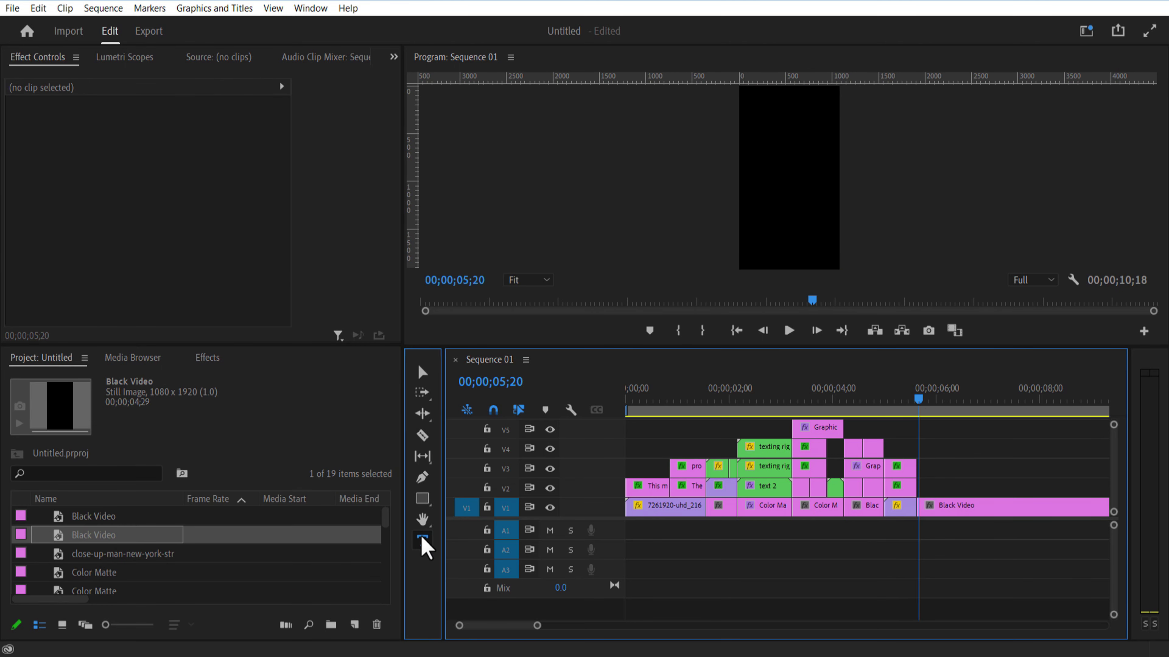
{"action": "left_click_drag", "start_coordinate": [770, 151], "coordinate": [815, 211]}
{"action": "type", "text": "There's"}
{"action": "key", "text": "Return"}
{"action": "type", "text": "gonna be"}
{"action": "key", "text": "ctrl+a"}
{"action": "left_click", "coordinate": [276, 287]}
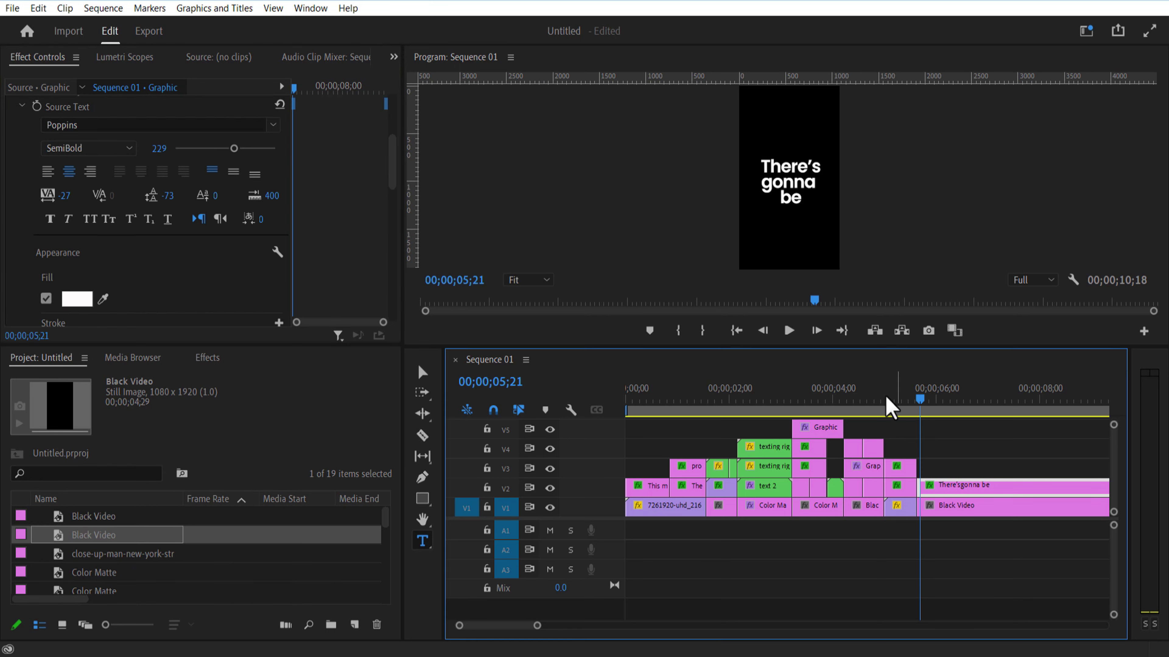
Step: Add an "A lot" text layer on V3 in red Brush Script MT, with Position 390, 848 and Scale 106
{"action": "left_click", "coordinate": [691, 439]}
{"action": "left_click", "coordinate": [762, 114]}
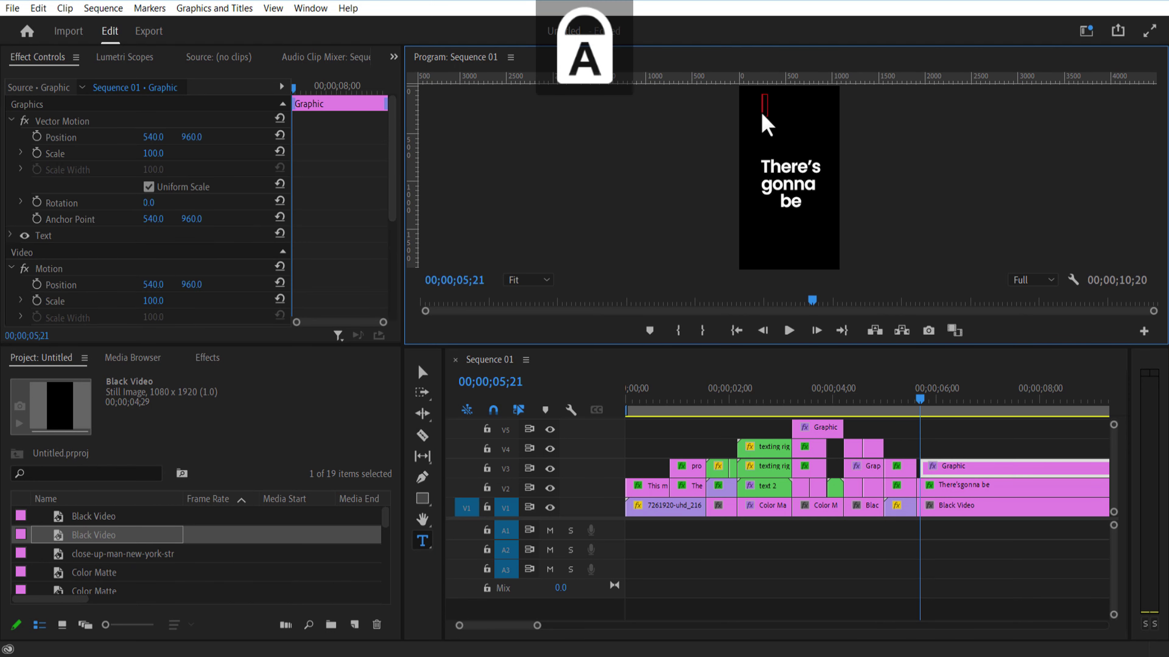
{"action": "type", "text": "A lot"}
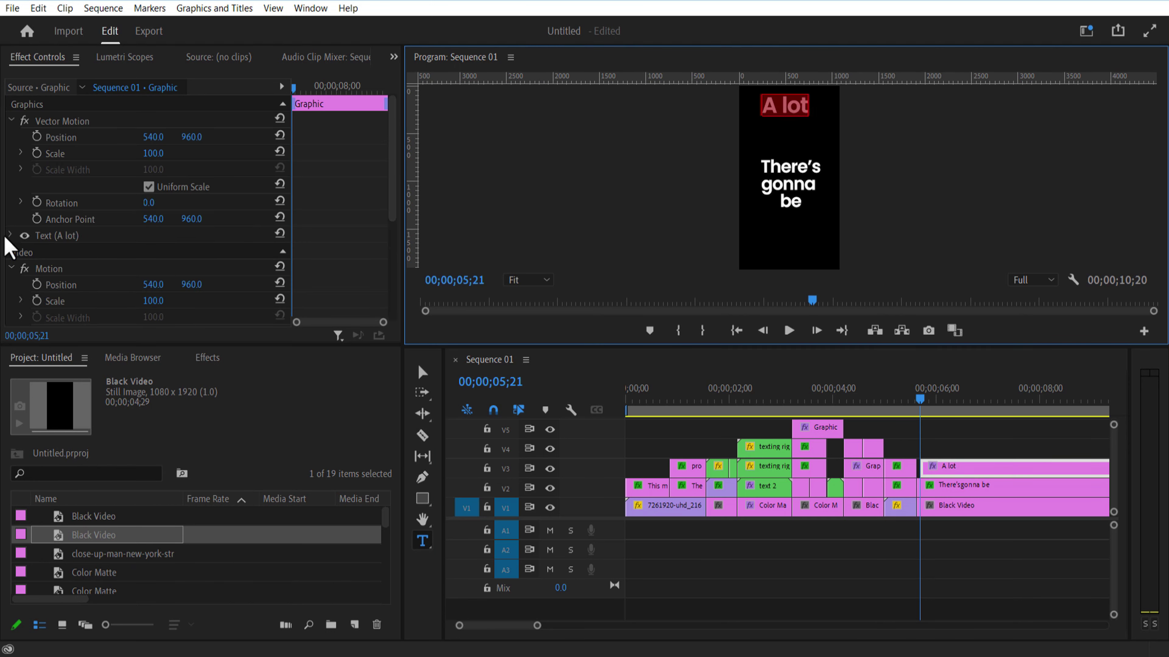
{"action": "left_click", "coordinate": [10, 235]}
{"action": "left_click", "coordinate": [273, 286]}
{"action": "scroll", "coordinate": [244, 426], "scroll_direction": "up", "scroll_amount": 15}
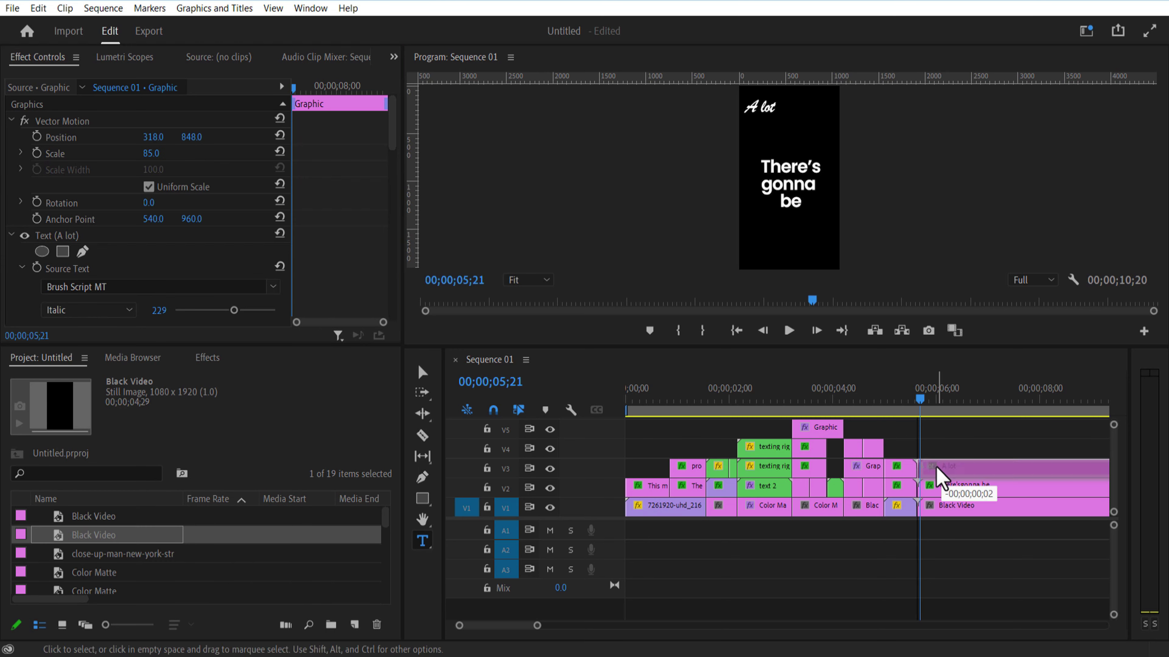
{"action": "left_click", "coordinate": [886, 587]}
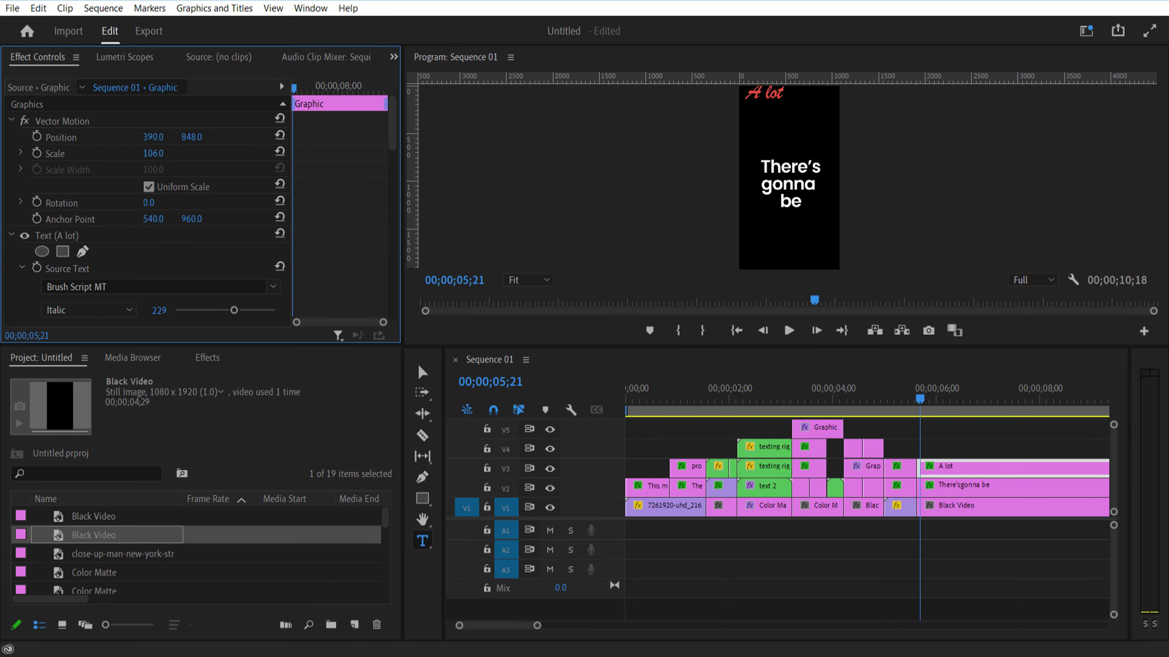
Step: Duplicate "A lot" into five stacked copies at varied sizes and positions, and move the "There's gonna be" text above them to V7
{"action": "mouse_move", "coordinate": [962, 466]}
{"action": "left_mouse_down"}
{"action": "mouse_move", "coordinate": [976, 461]}
{"action": "mouse_move", "coordinate": [971, 449]}
{"action": "left_mouse_up"}
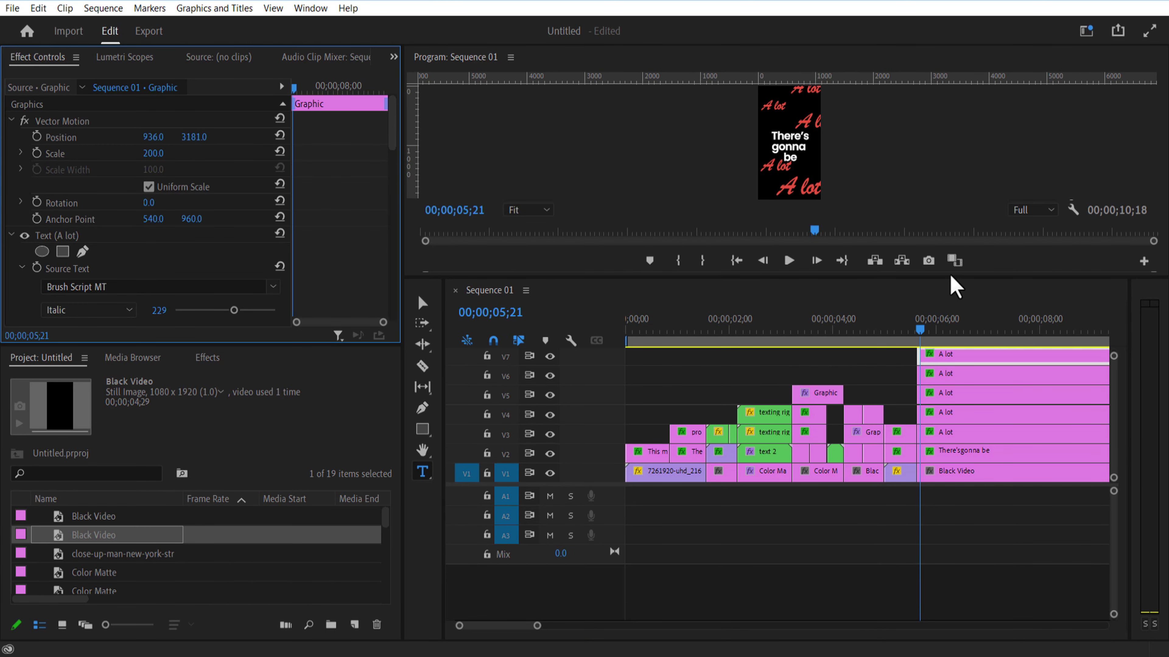
{"action": "left_click_drag", "start_coordinate": [950, 276], "coordinate": [947, 225]}
{"action": "mouse_move", "coordinate": [946, 432]}
{"action": "left_mouse_down"}
{"action": "mouse_move", "coordinate": [947, 310]}
{"action": "mouse_move", "coordinate": [959, 413]}
{"action": "left_mouse_up"}
{"action": "left_click_drag", "start_coordinate": [978, 326], "coordinate": [981, 345]}
{"action": "left_click_drag", "start_coordinate": [977, 308], "coordinate": [975, 326]}
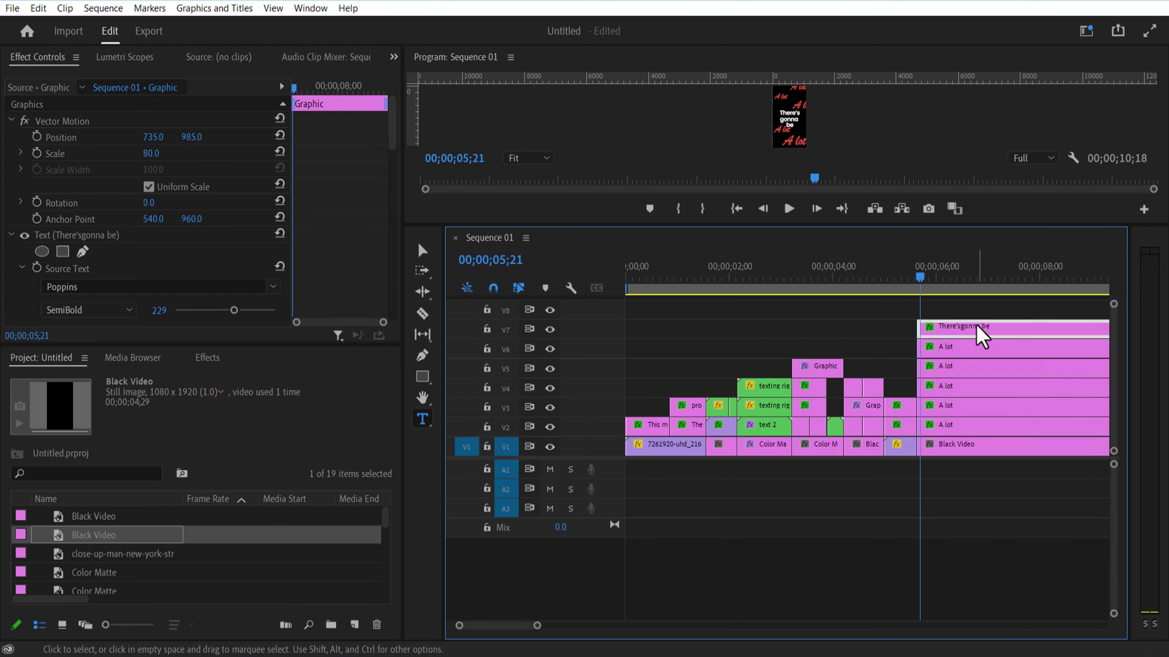
Step: Find the Gaussian Blur effect and apply it to the "A lot" text on V2
{"action": "left_click", "coordinate": [958, 424]}
{"action": "left_click", "coordinate": [207, 358]}
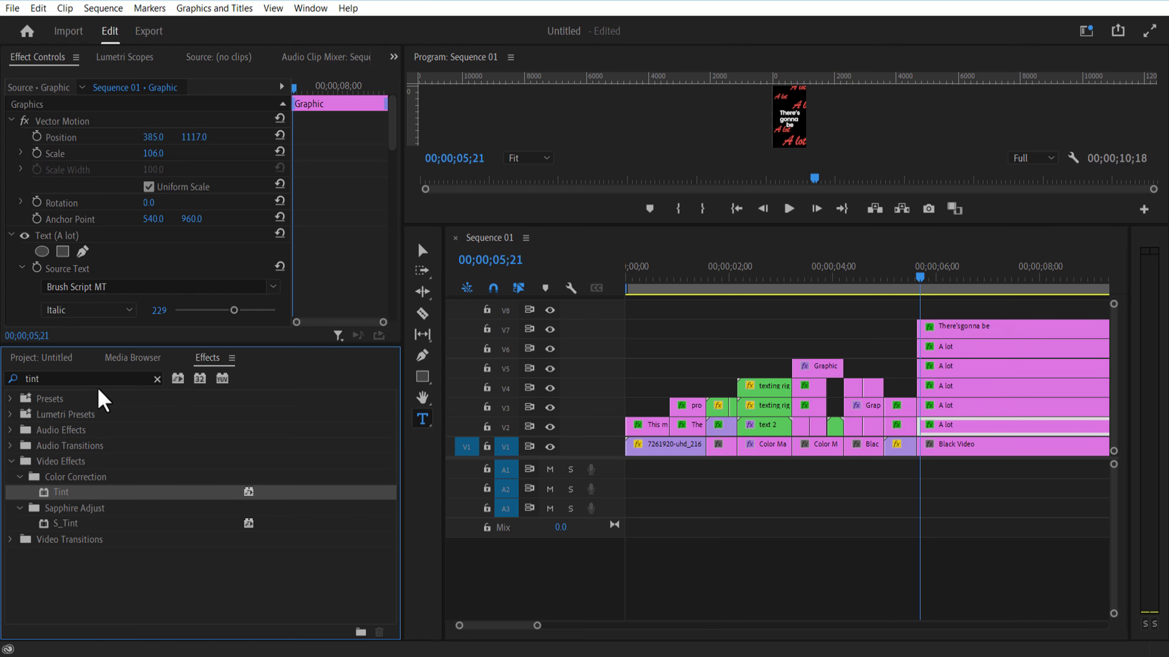
{"action": "left_click", "coordinate": [97, 379]}
{"action": "type", "text": "gauus"}
{"action": "key", "text": "BackSpace"}
{"action": "key", "text": "BackSpace"}
{"action": "left_click_drag", "start_coordinate": [102, 540], "coordinate": [951, 425]}
Step: Set the Gaussian Blur's Blurriness to 15 on the V2 "A lot" text
{"action": "left_click_drag", "start_coordinate": [905, 227], "coordinate": [914, 381]}
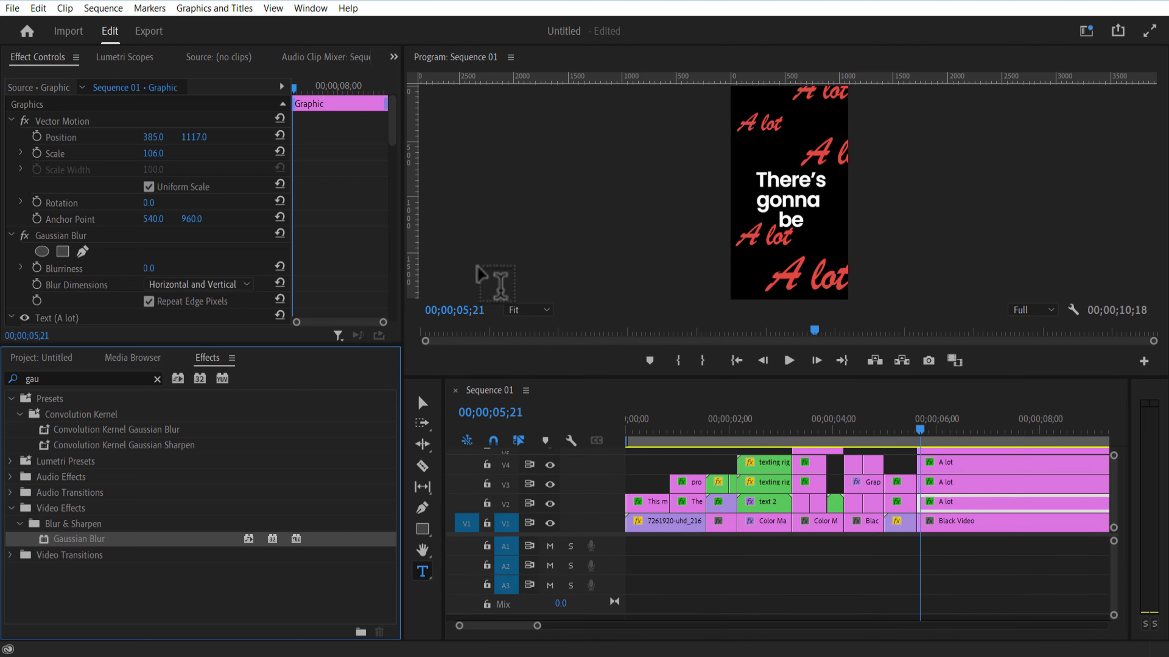
{"action": "left_click_drag", "start_coordinate": [393, 121], "coordinate": [406, 145]}
{"action": "scroll", "coordinate": [410, 155], "scroll_direction": "up", "scroll_amount": 3}
{"action": "left_click", "coordinate": [150, 217]}
{"action": "type", "text": "15"}
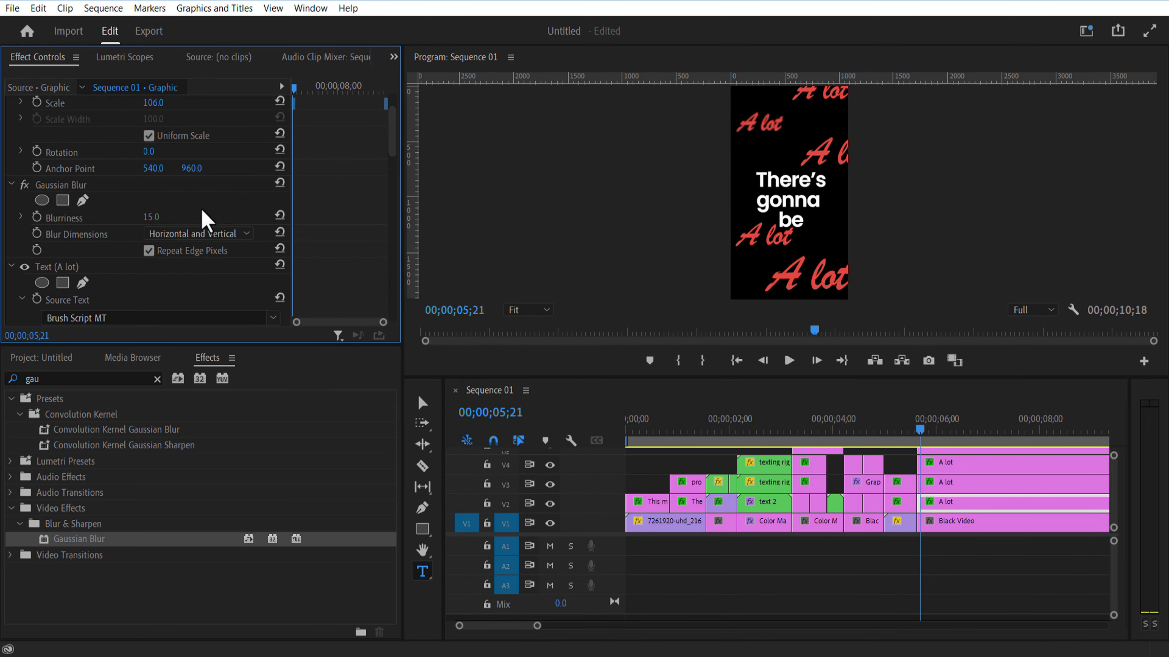
{"action": "left_click", "coordinate": [199, 199]}
Step: Apply Gaussian Blur to the "A lot" texts on the tracks above, with Blurriness 51 on V3 and 49 on V5
{"action": "left_click_drag", "start_coordinate": [79, 539], "coordinate": [966, 490]}
{"action": "left_click_drag", "start_coordinate": [965, 490], "coordinate": [965, 487]}
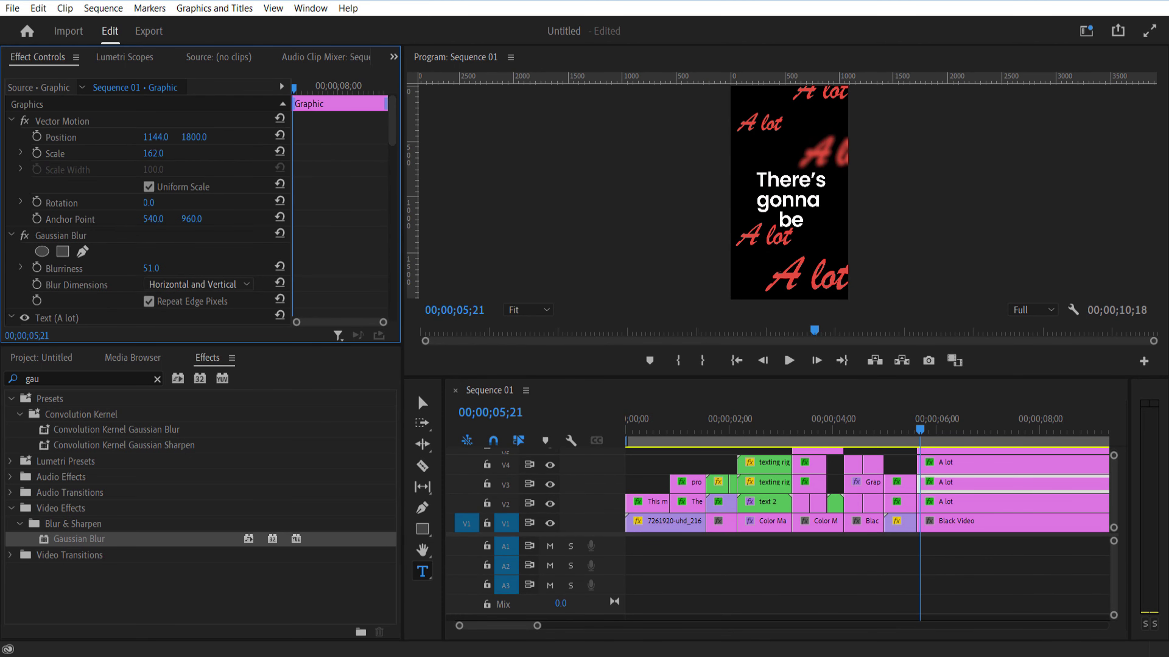
{"action": "left_click", "coordinate": [954, 468]}
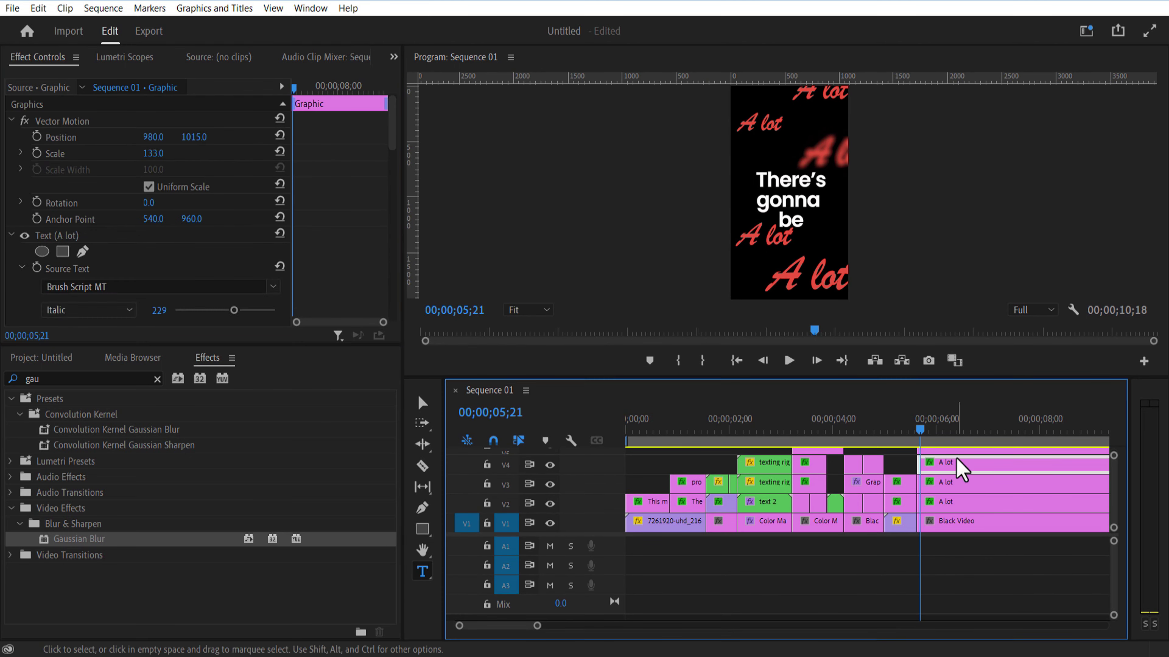
{"action": "left_click_drag", "start_coordinate": [78, 539], "coordinate": [955, 466]}
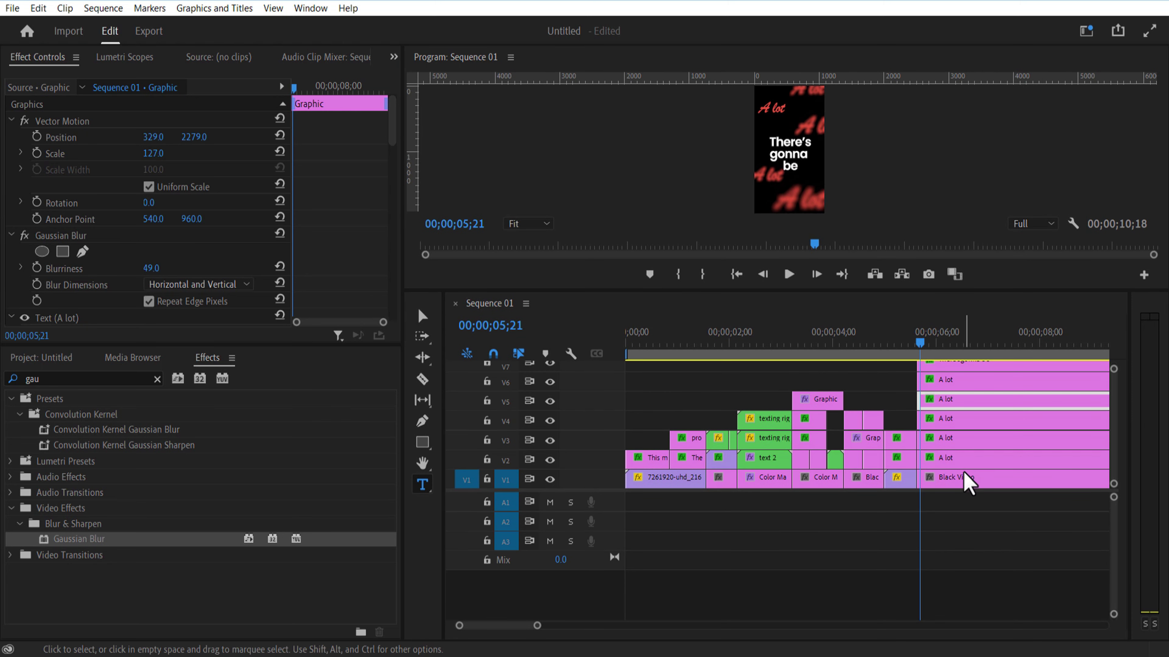
Step: Find the Noise effect and apply it to the Black Video clip behind the "A lot" texts
{"action": "left_click", "coordinate": [965, 478]}
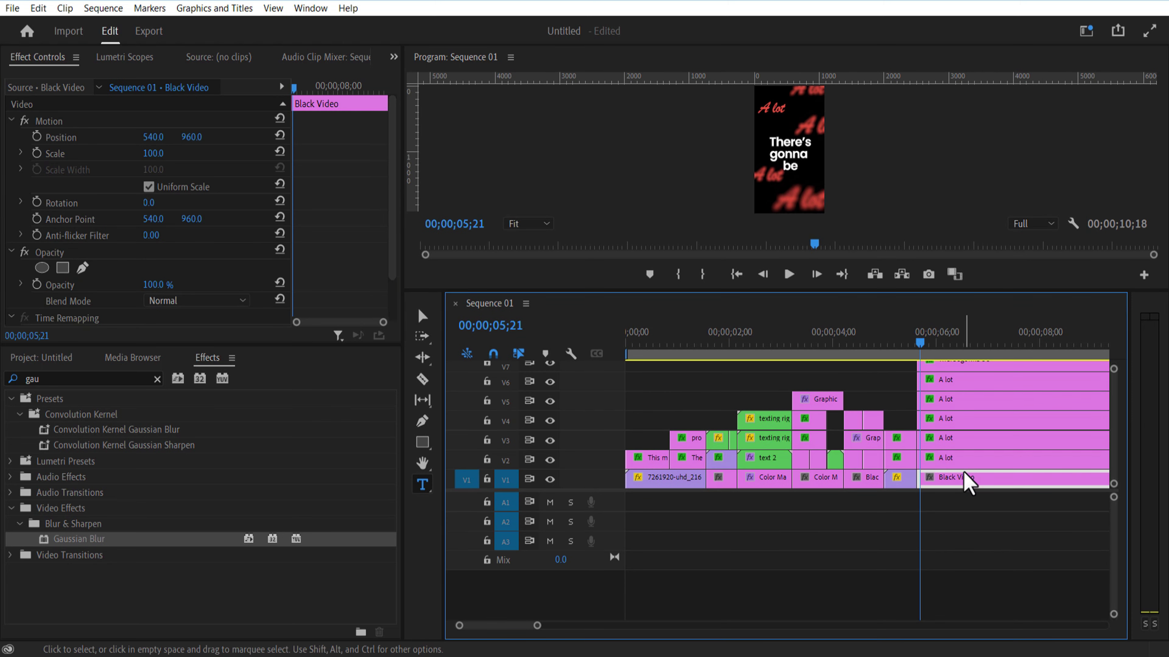
{"action": "left_click", "coordinate": [91, 379]}
{"action": "key", "text": "BackSpace"}
{"action": "type", "text": "noise"}
{"action": "left_click_drag", "start_coordinate": [72, 600], "coordinate": [137, 601]}
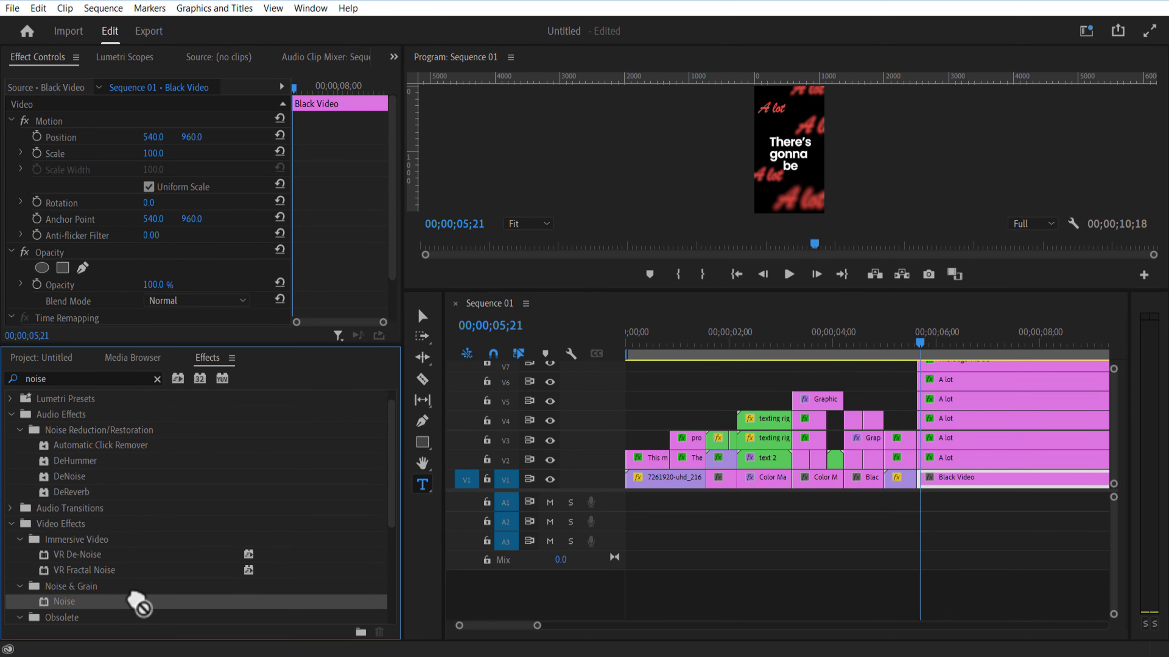
{"action": "left_click_drag", "start_coordinate": [973, 537], "coordinate": [984, 481]}
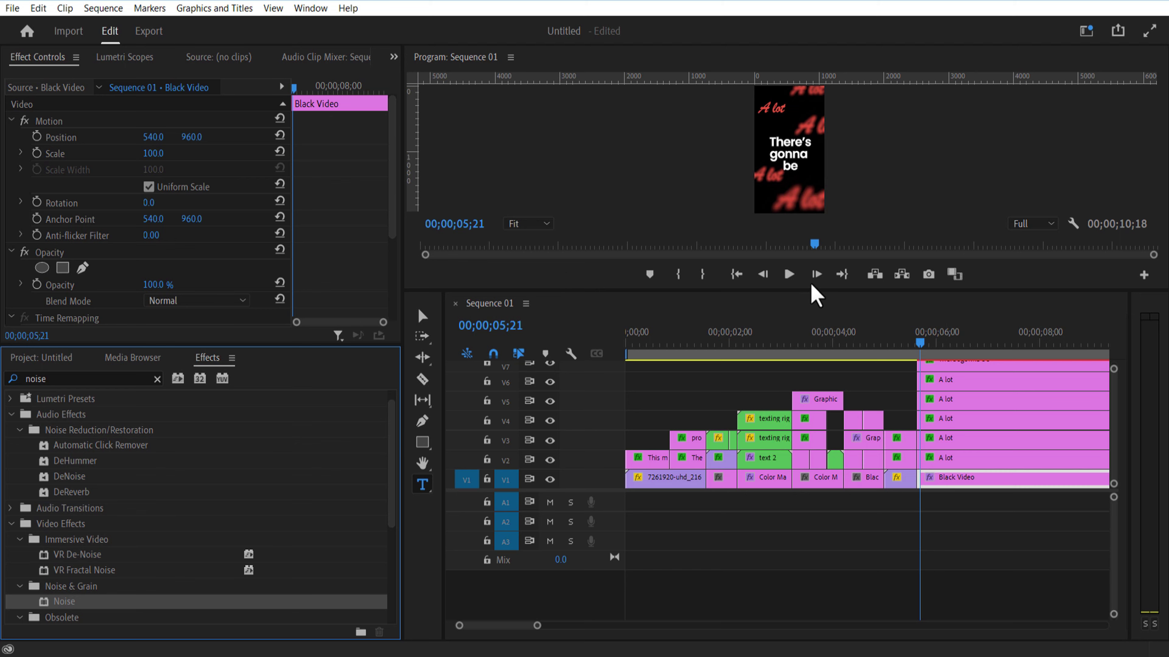
Step: Set the Amount of Noise to 10% on the Black Video clip
{"action": "left_click_drag", "start_coordinate": [392, 184], "coordinate": [392, 267]}
{"action": "left_click", "coordinate": [152, 251]}
{"action": "type", "text": "10"}
{"action": "key", "text": "Return"}
{"action": "left_click_drag", "start_coordinate": [860, 290], "coordinate": [860, 426]}
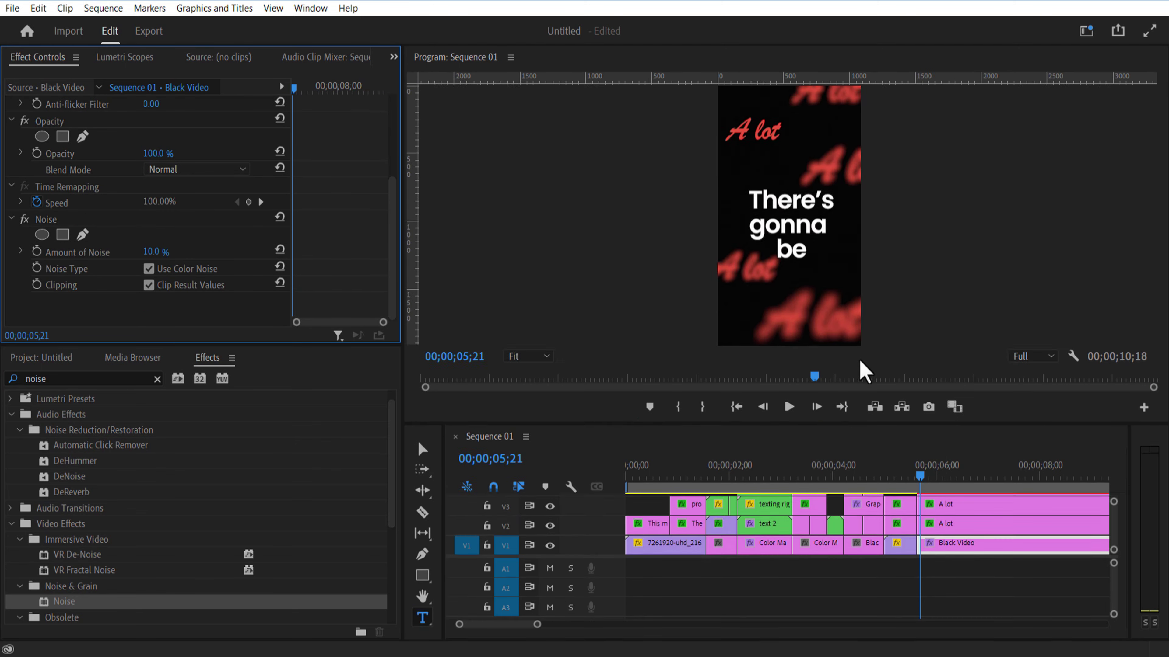
Step: Give the "A lot" text on V2 a Noise effect with the Amount of Noise at 30%
{"action": "left_click", "coordinate": [966, 472]}
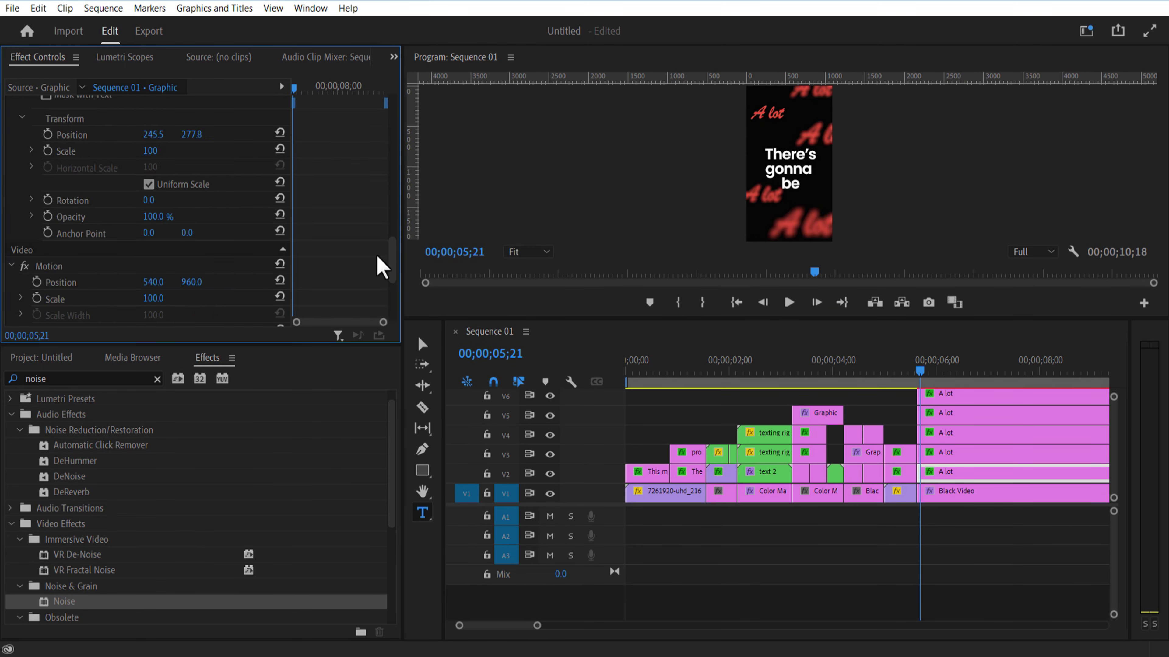
{"action": "left_click_drag", "start_coordinate": [391, 258], "coordinate": [391, 127]}
{"action": "left_click", "coordinate": [152, 218]}
{"action": "left_click_drag", "start_coordinate": [846, 318], "coordinate": [847, 455]}
{"action": "type", "text": "30"}
{"action": "left_click", "coordinate": [223, 213]}
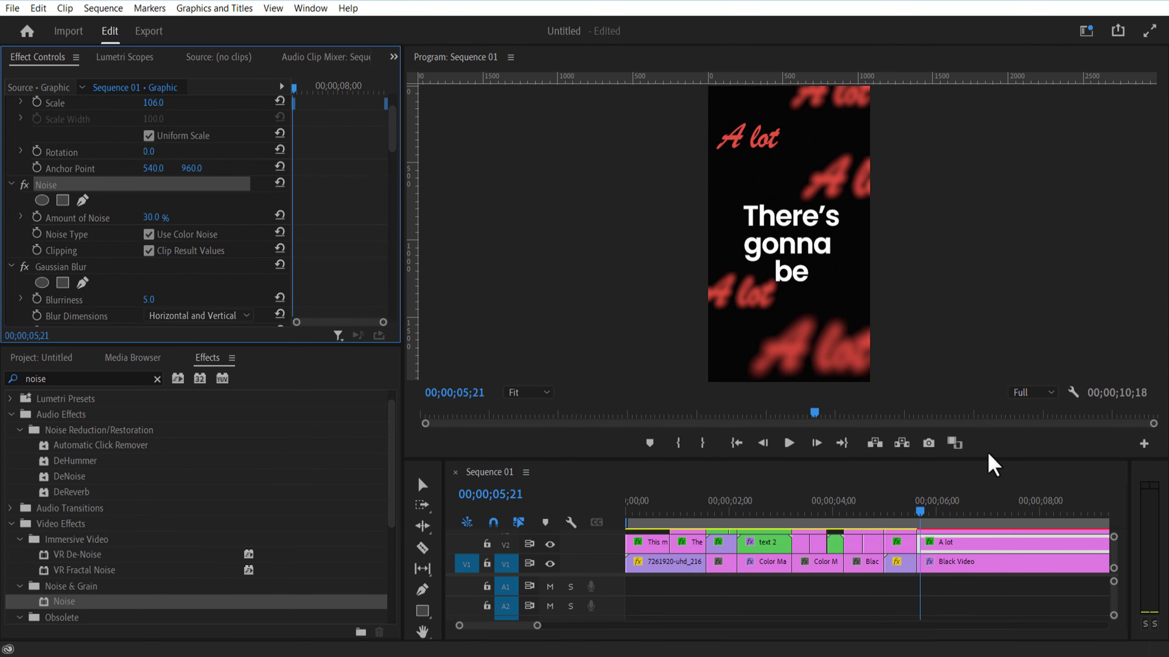
Step: Add the same 30% Noise effect to the "A lot" texts on V3 through V6
{"action": "left_click_drag", "start_coordinate": [988, 456], "coordinate": [988, 236]}
{"action": "left_click", "coordinate": [952, 410]}
{"action": "left_click", "coordinate": [953, 391]}
{"action": "left_click", "coordinate": [955, 372]}
{"action": "left_click", "coordinate": [948, 352]}
{"action": "left_click_drag", "start_coordinate": [903, 236], "coordinate": [581, 236]}
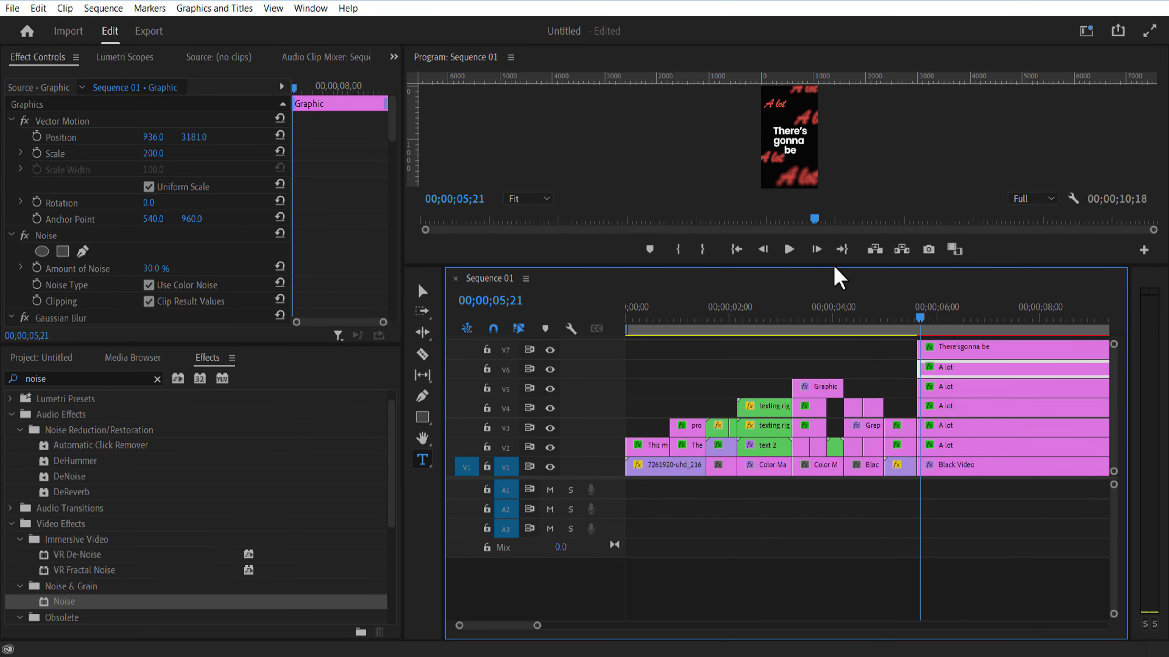
Step: Lower the text Opacity to 80% in the Transform settings of the stacked "A lot" layers
{"action": "left_click_drag", "start_coordinate": [834, 266], "coordinate": [834, 345]}
{"action": "left_click_drag", "start_coordinate": [392, 120], "coordinate": [393, 225]}
{"action": "left_click", "coordinate": [948, 425]}
{"action": "left_click", "coordinate": [948, 445]}
{"action": "left_click_drag", "start_coordinate": [392, 125], "coordinate": [394, 217]}
{"action": "left_click", "coordinate": [947, 465]}
{"action": "left_click", "coordinate": [948, 484]}
{"action": "left_click_drag", "start_coordinate": [392, 216], "coordinate": [382, 273]}
Step: Nest the "There's gonna be" text and all the "A lot" layers into a sequence named "text 5"
{"action": "key", "text": "minus"}
{"action": "left_click_drag", "start_coordinate": [850, 344], "coordinate": [850, 245]}
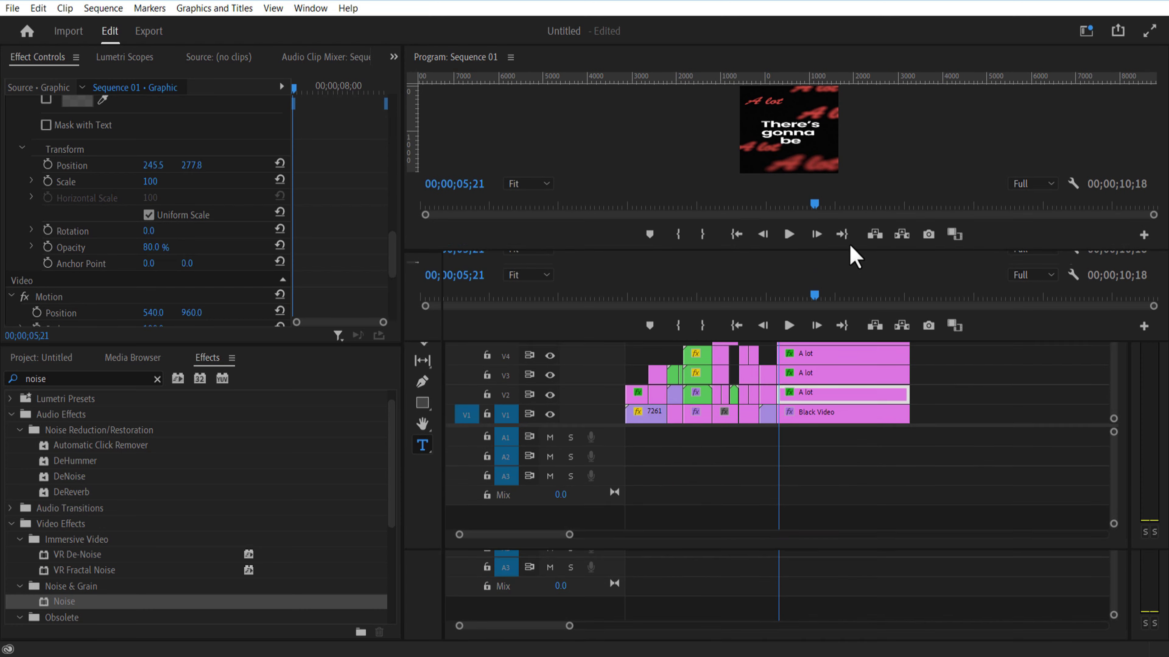
{"action": "left_click_drag", "start_coordinate": [940, 438], "coordinate": [848, 331]}
{"action": "right_click", "coordinate": [848, 331]}
{"action": "left_click", "coordinate": [880, 374]}
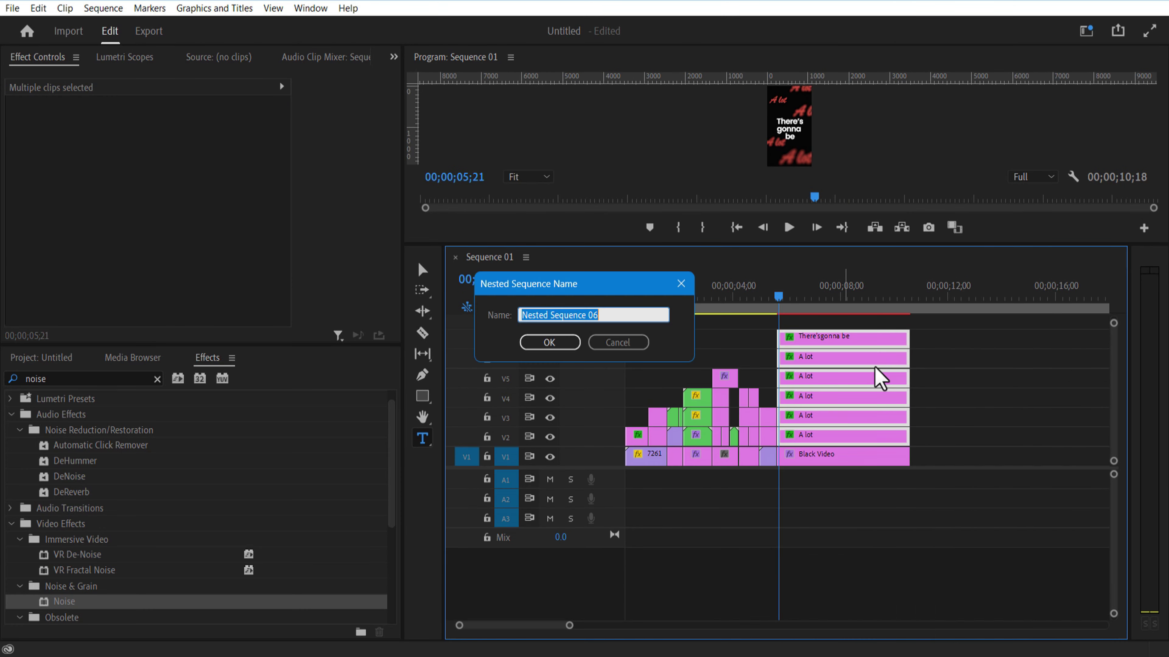
{"action": "type", "text": "text 5"}
{"action": "key", "text": "Return"}
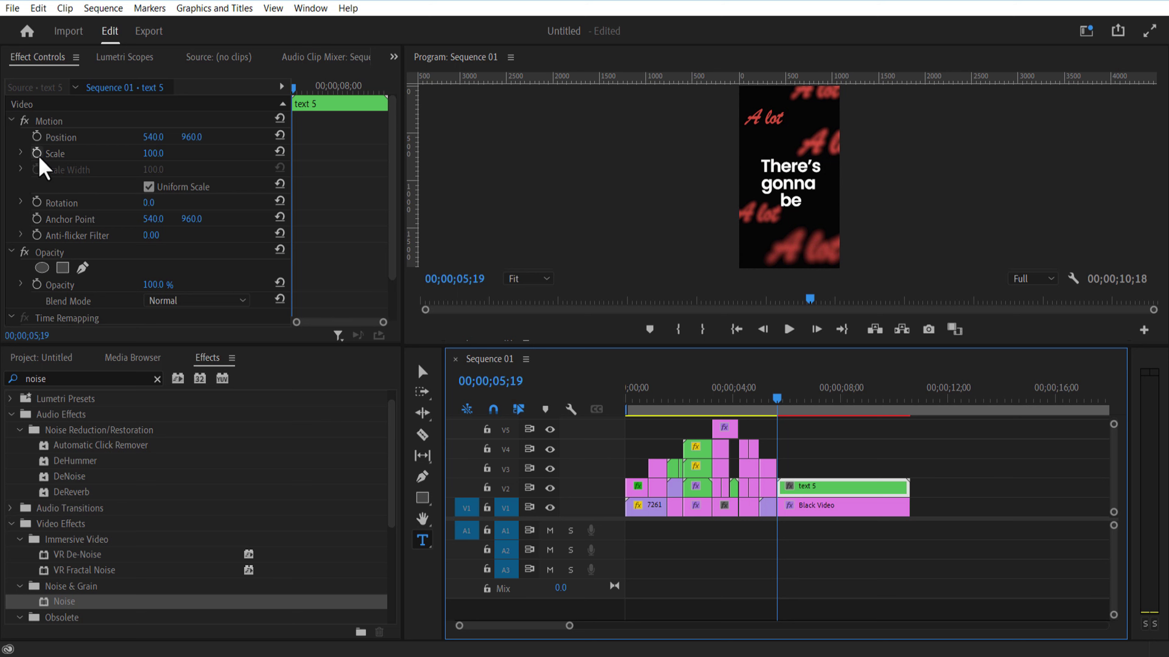
Step: Keyframe the text 5 nest from Scale 100 and Rotation 0 at 00;00;05;19 to Scale 151 and Rotation 16° at 00;00;06;01
{"action": "left_click", "coordinate": [37, 153]}
{"action": "left_click", "coordinate": [138, 203]}
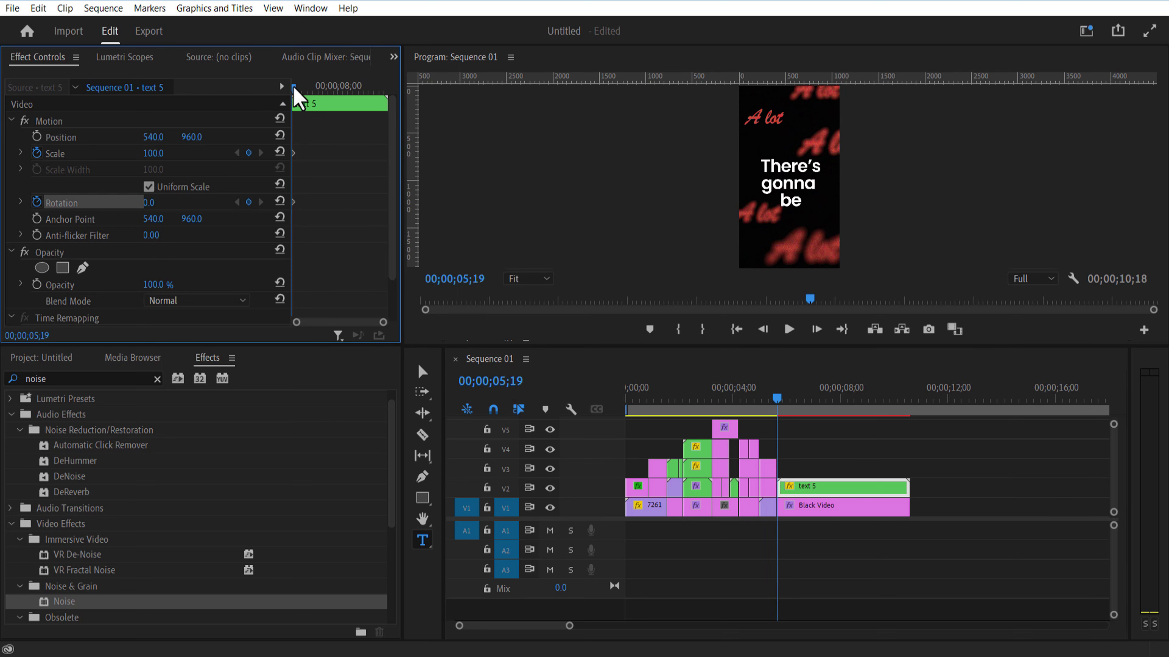
{"action": "left_click_drag", "start_coordinate": [293, 88], "coordinate": [299, 87]}
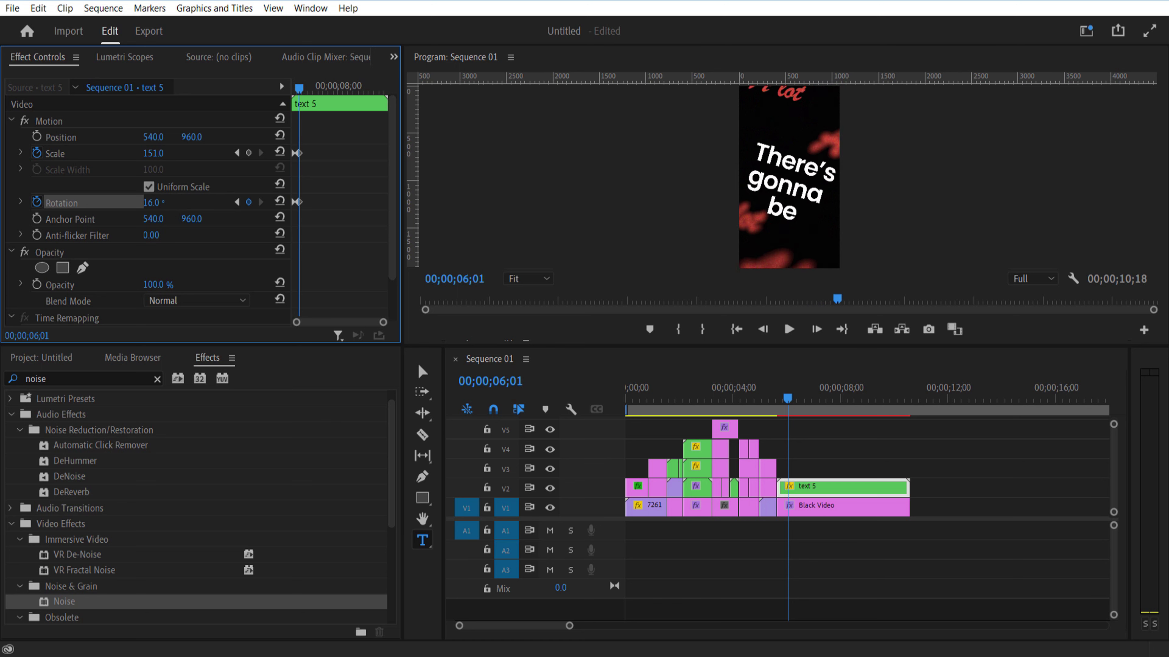
{"action": "left_click_drag", "start_coordinate": [299, 89], "coordinate": [298, 92]}
{"action": "mouse_move", "coordinate": [317, 141]}
{"action": "left_mouse_down"}
{"action": "mouse_move", "coordinate": [292, 207]}
{"action": "mouse_move", "coordinate": [308, 157]}
{"action": "left_mouse_up"}
{"action": "mouse_move", "coordinate": [298, 87]}
{"action": "left_mouse_down"}
{"action": "mouse_move", "coordinate": [289, 88]}
{"action": "mouse_move", "coordinate": [316, 102]}
{"action": "mouse_move", "coordinate": [301, 97]}
{"action": "left_mouse_up"}
Step: Trim the text 5 section to end at 00;00;06;13 and place a Black Video clip after it on V1
{"action": "left_click_drag", "start_coordinate": [792, 399], "coordinate": [785, 398]}
{"action": "left_click", "coordinate": [798, 400]}
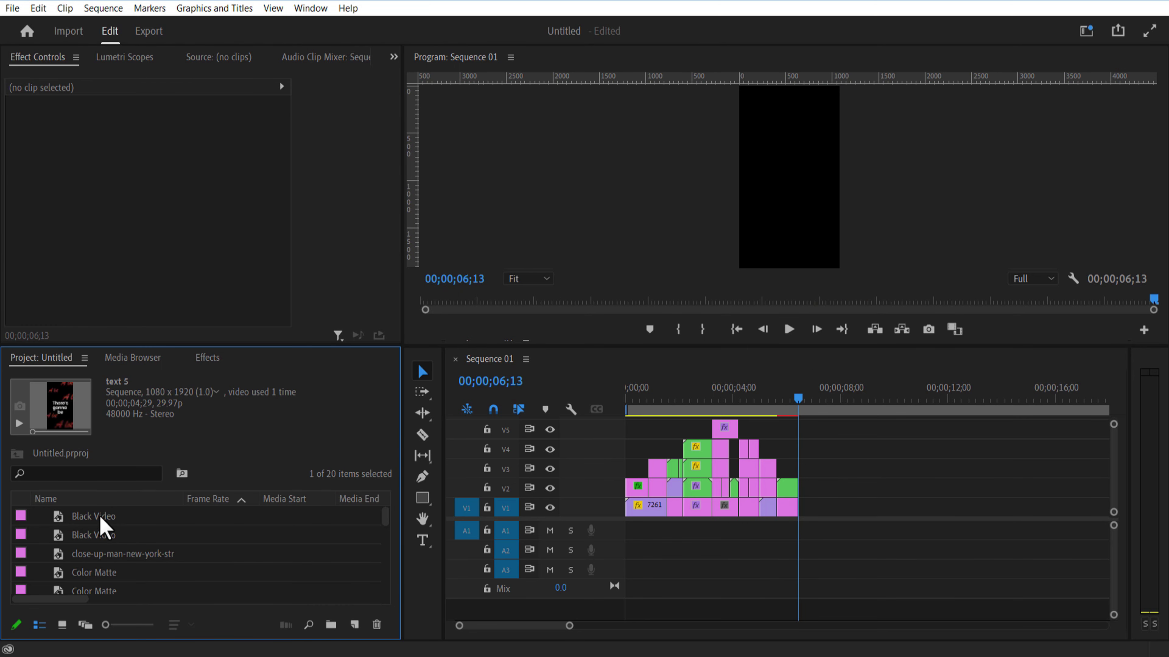
{"action": "left_click_drag", "start_coordinate": [104, 517], "coordinate": [823, 518]}
Step: Place the close-up-man-new-york-streets.jpg photo on V2 above the new Black Video clip and set its Scale to 137
{"action": "left_click", "coordinate": [131, 561]}
{"action": "left_click_drag", "start_coordinate": [502, 536], "coordinate": [865, 492]}
{"action": "left_click_drag", "start_coordinate": [539, 238], "coordinate": [644, 449]}
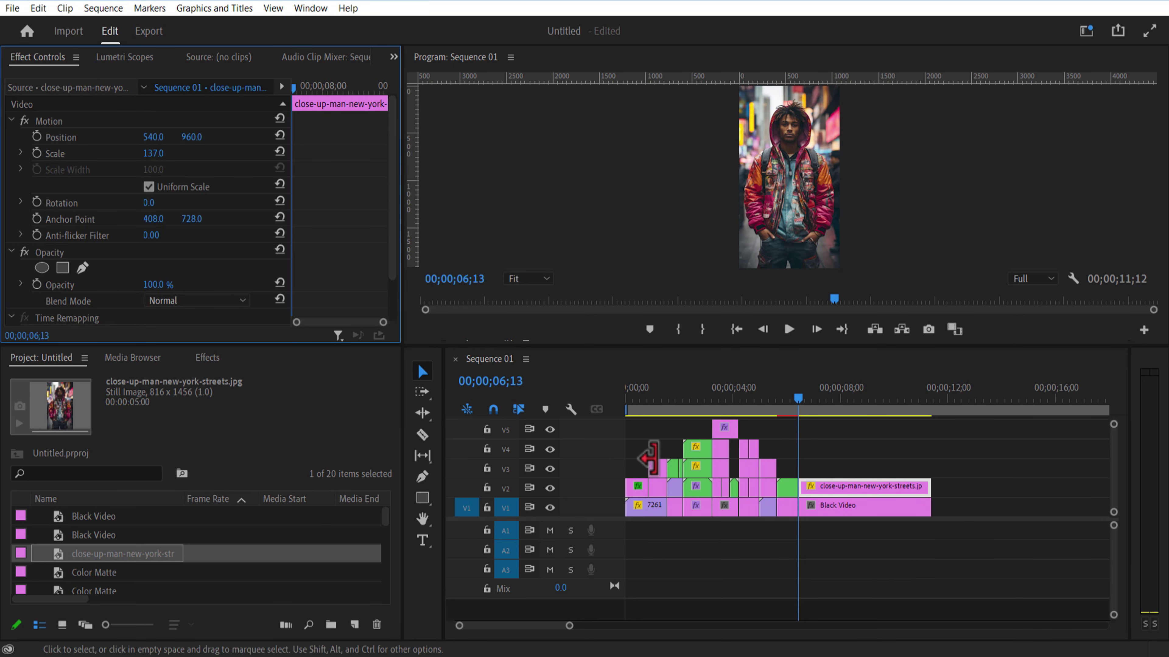
Step: Frame the photo with an unfilled rectangle with a 90 black outer stroke, using non-uniform scaling of height 99 and width 78
{"action": "left_click", "coordinate": [421, 498]}
{"action": "left_click_drag", "start_coordinate": [745, 96], "coordinate": [855, 257]}
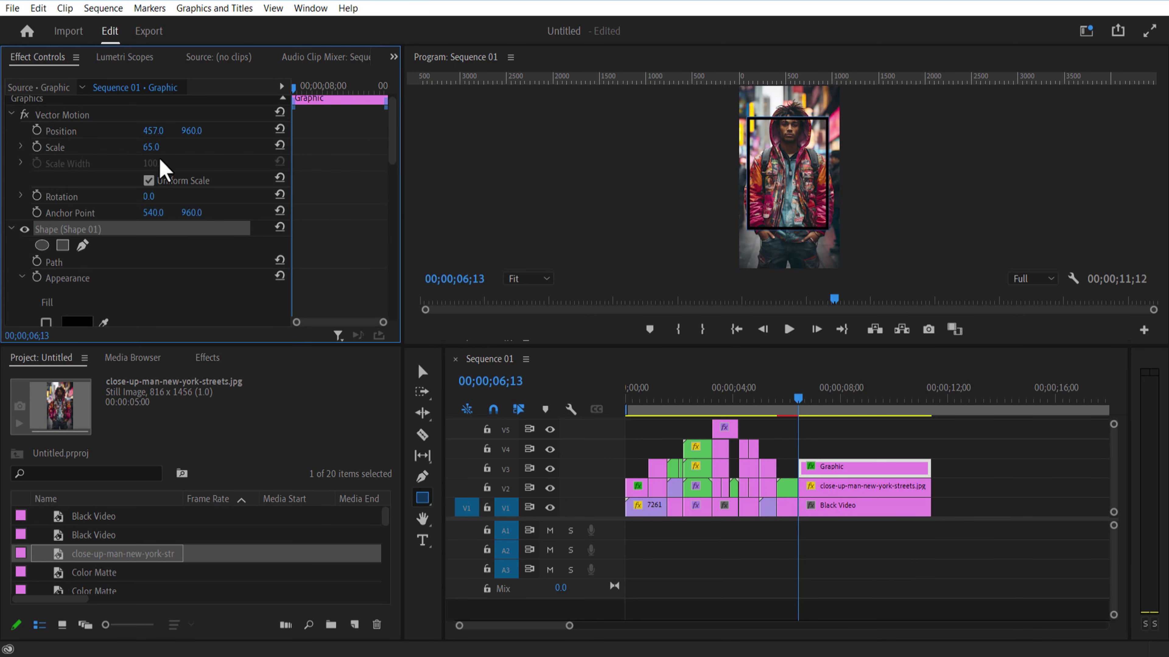
{"action": "left_click", "coordinate": [149, 179]}
{"action": "left_click_drag", "start_coordinate": [152, 163], "coordinate": [161, 147]}
{"action": "scroll", "coordinate": [161, 162], "scroll_direction": "down", "scroll_amount": 4}
{"action": "scroll", "coordinate": [214, 144], "scroll_direction": "up", "scroll_amount": 6}
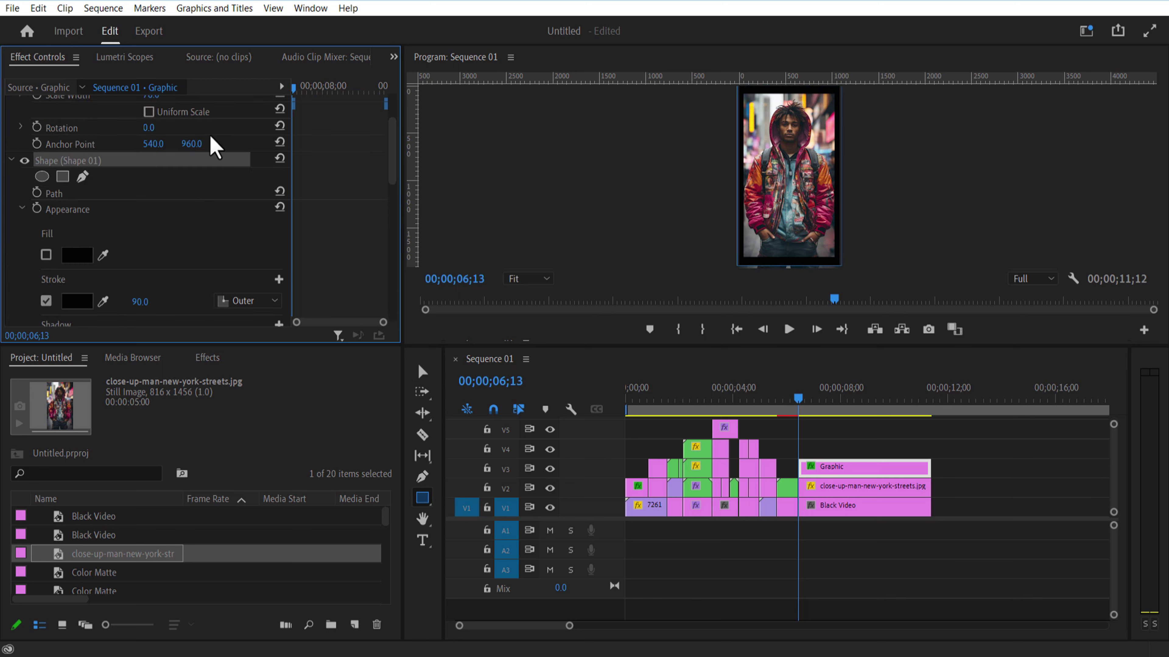
Step: Round the corners of the black frame shape in Essential Graphics
{"action": "left_click", "coordinate": [305, 8]}
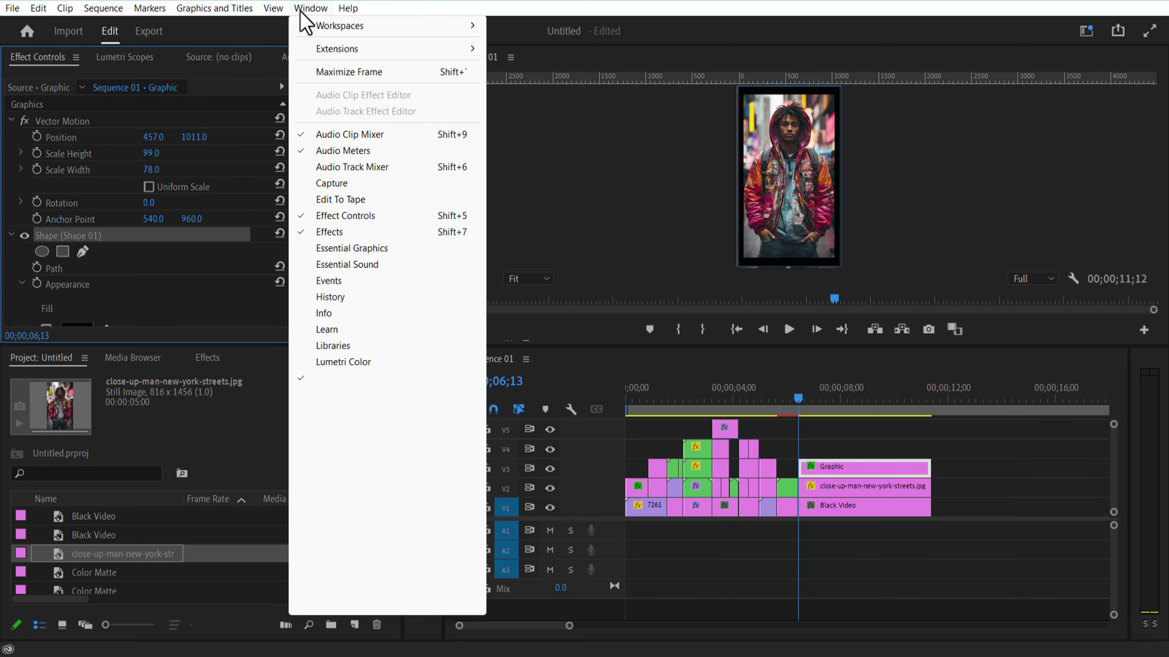
{"action": "left_click", "coordinate": [340, 249]}
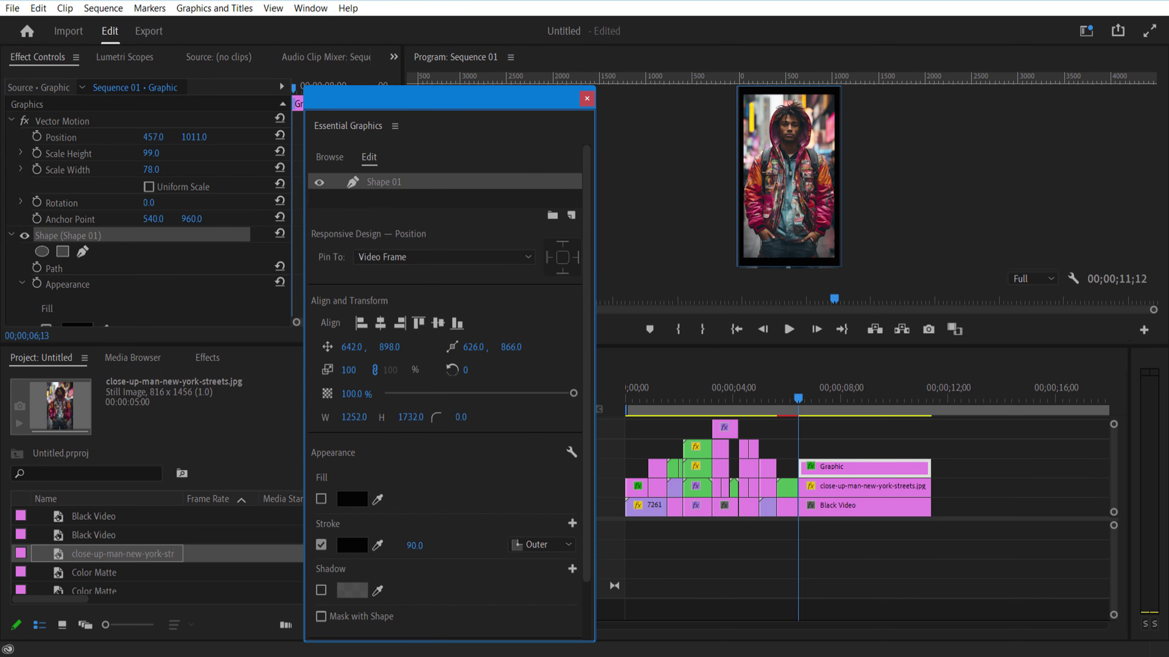
{"action": "left_click", "coordinate": [822, 488]}
{"action": "left_click", "coordinate": [587, 98]}
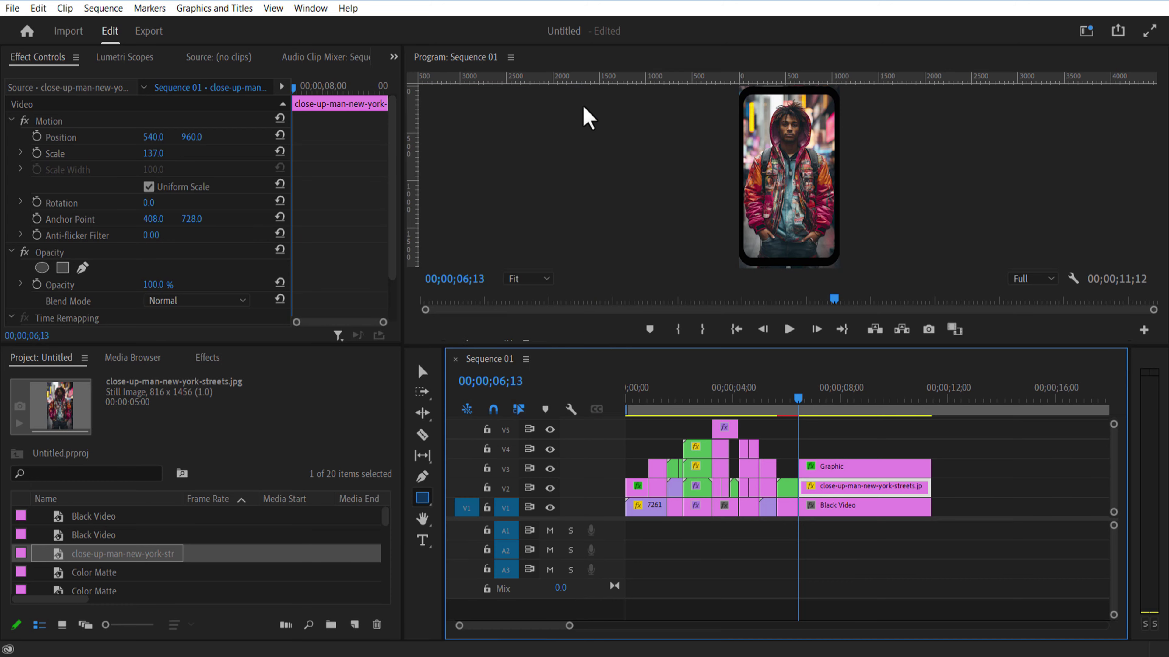
Step: Mask the close-up-man photo with a pen path that follows the outer edge of the rounded black frame
{"action": "left_click", "coordinate": [84, 269]}
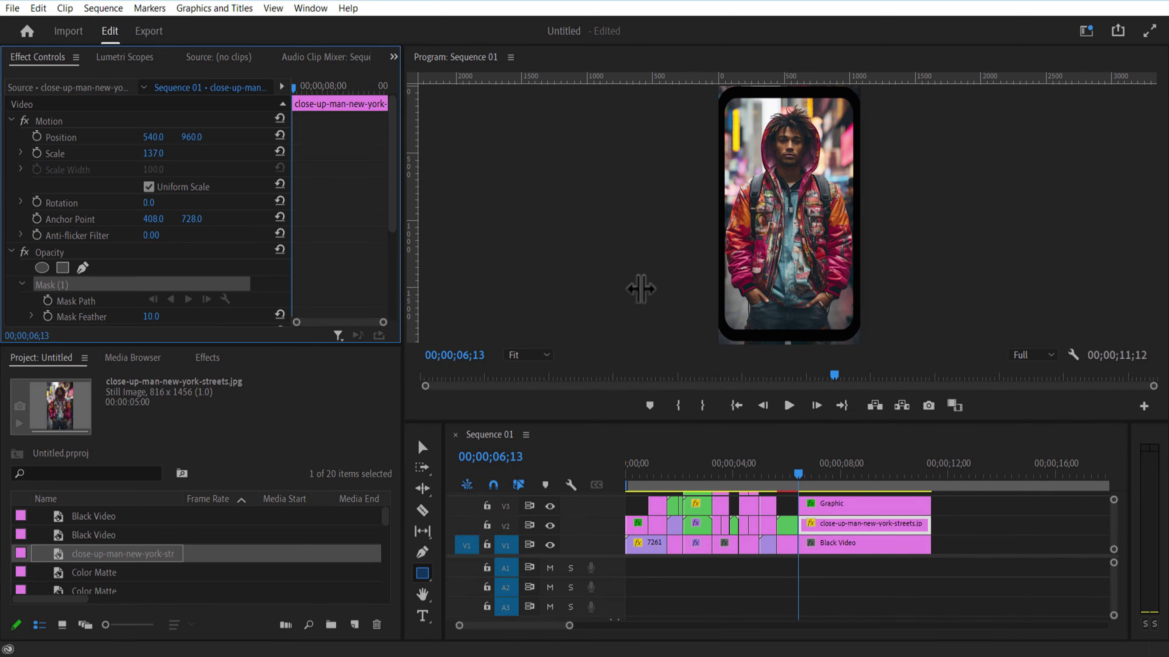
{"action": "left_click", "coordinate": [721, 110]}
{"action": "left_click", "coordinate": [721, 310]}
{"action": "left_click", "coordinate": [724, 329]}
{"action": "left_click", "coordinate": [732, 337]}
{"action": "left_click", "coordinate": [838, 335]}
{"action": "left_click", "coordinate": [852, 331]}
{"action": "left_click", "coordinate": [857, 318]}
{"action": "left_click", "coordinate": [857, 104]}
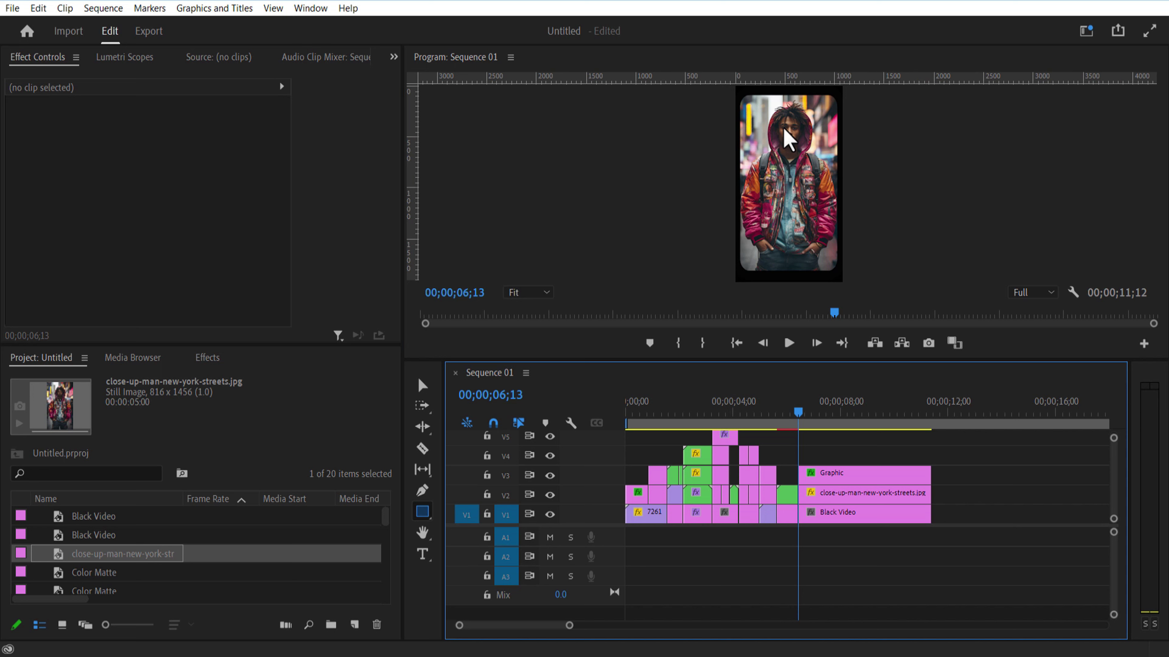
Step: Draw a thin rectangle bar over the man's eyes, with Vector Motion Scale 117 and Position 540, 1082
{"action": "left_click_drag", "start_coordinate": [778, 124], "coordinate": [801, 128]}
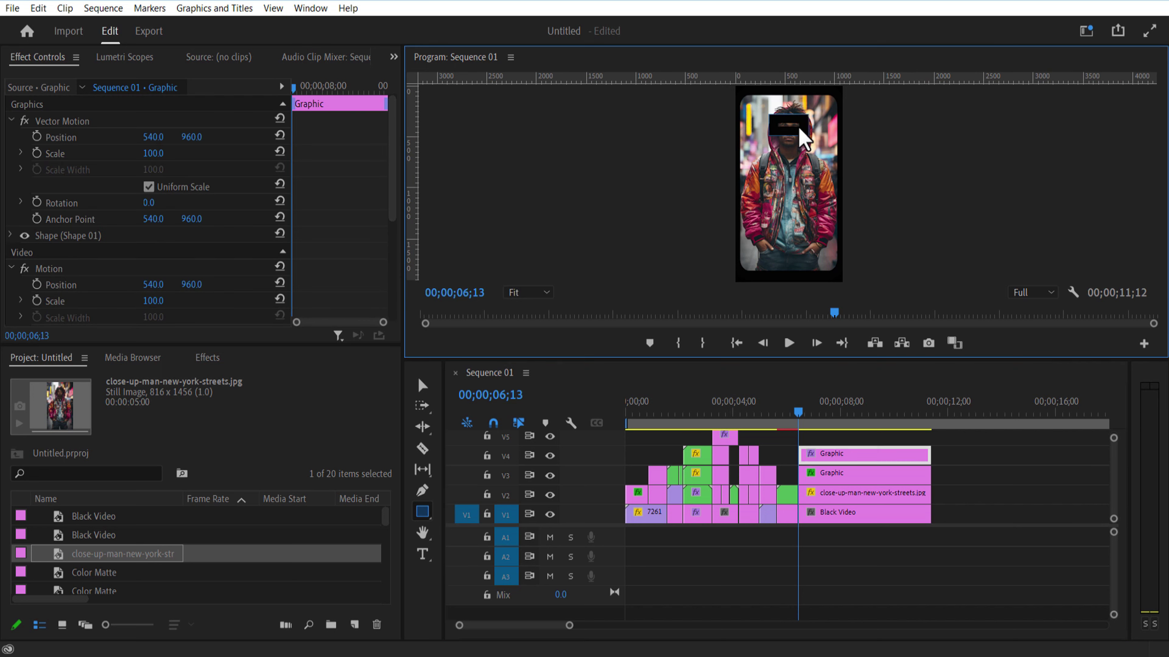
{"action": "scroll", "coordinate": [318, 203], "scroll_direction": "up", "scroll_amount": 4}
{"action": "left_click_drag", "start_coordinate": [158, 154], "coordinate": [168, 153]}
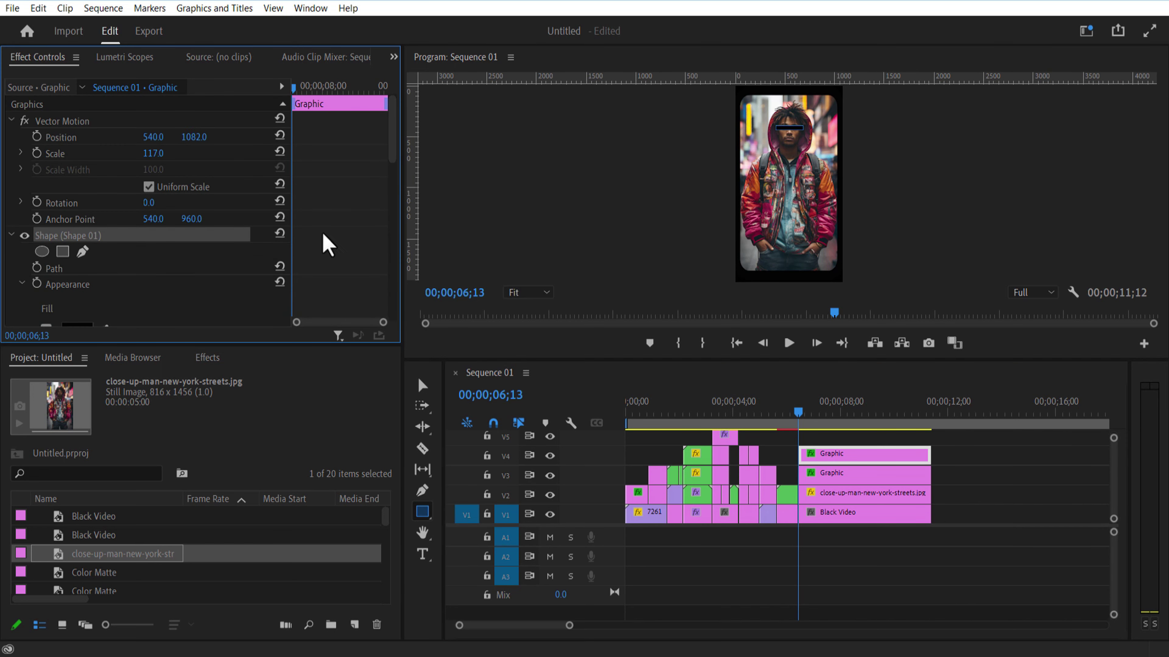
Step: Change the eye bar's fill color to bright yellow
{"action": "scroll", "coordinate": [322, 221], "scroll_direction": "down", "scroll_amount": 3}
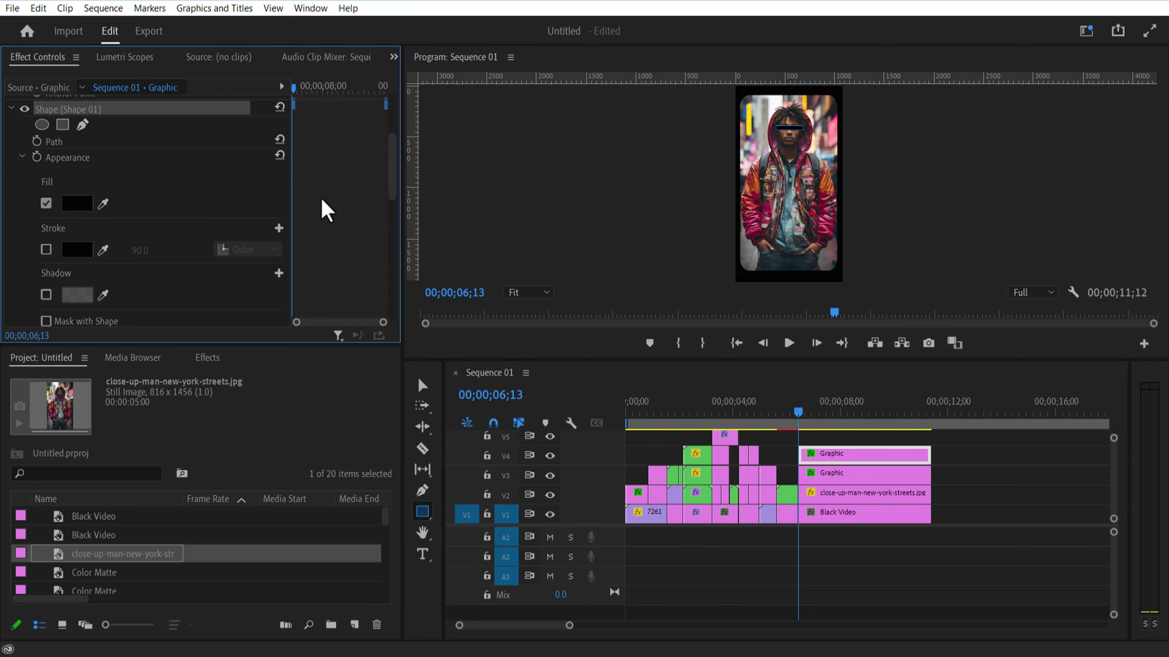
{"action": "left_click", "coordinate": [78, 204]}
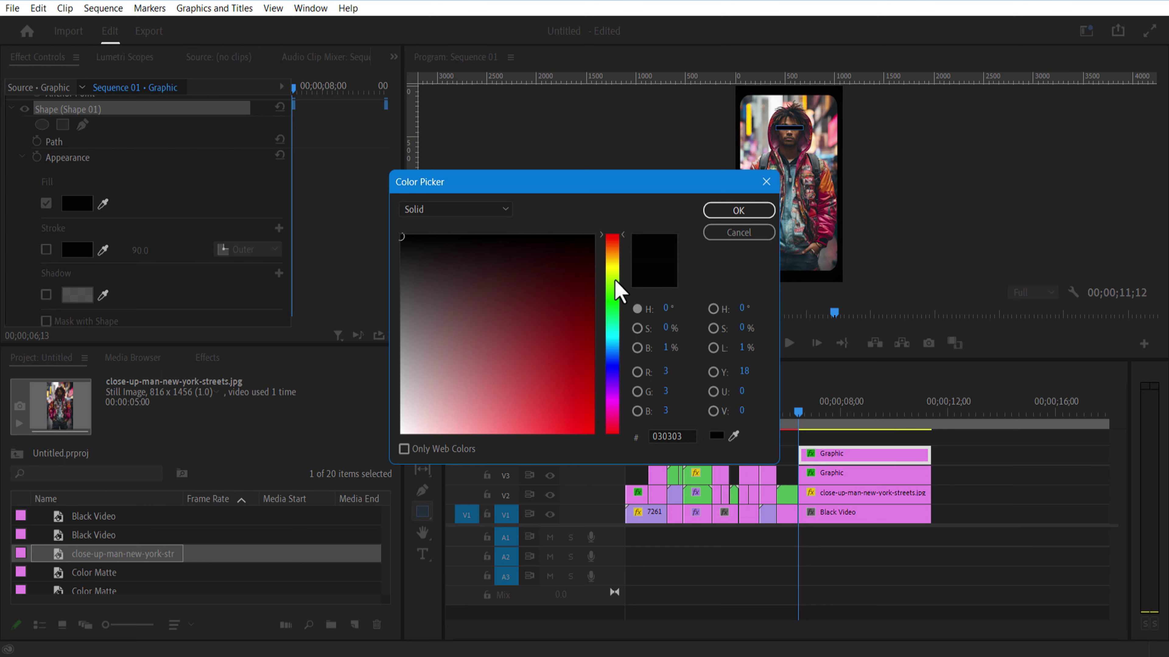
{"action": "left_click", "coordinate": [615, 269]}
{"action": "left_click", "coordinate": [579, 412]}
{"action": "left_click", "coordinate": [738, 211]}
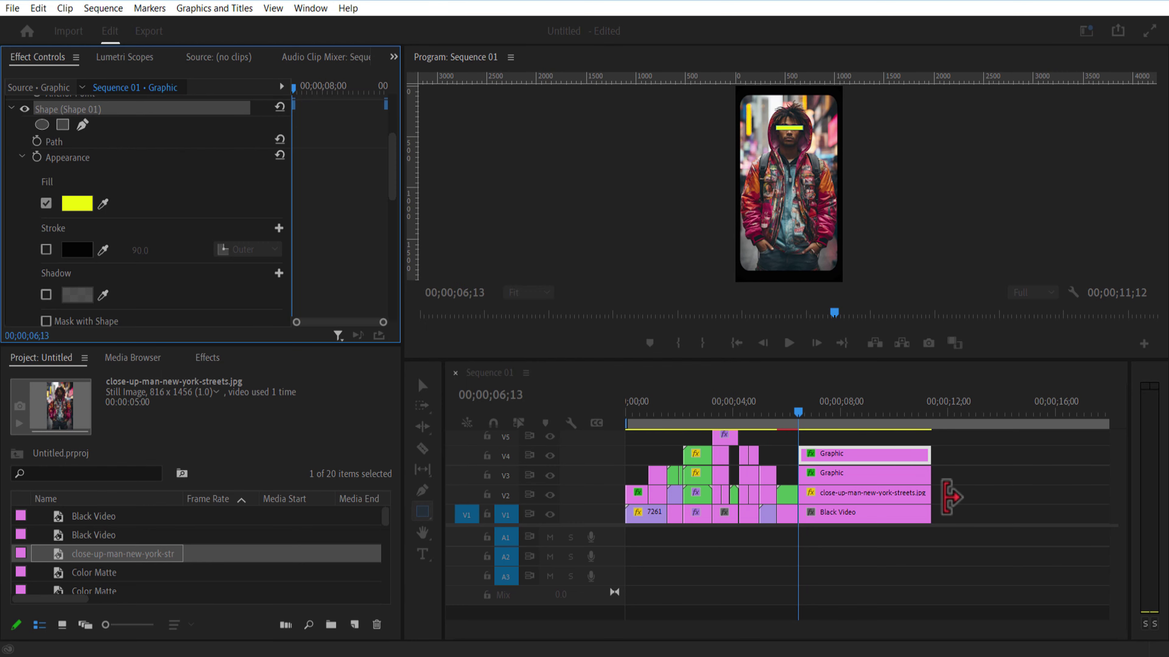
{"action": "left_click", "coordinate": [960, 503]}
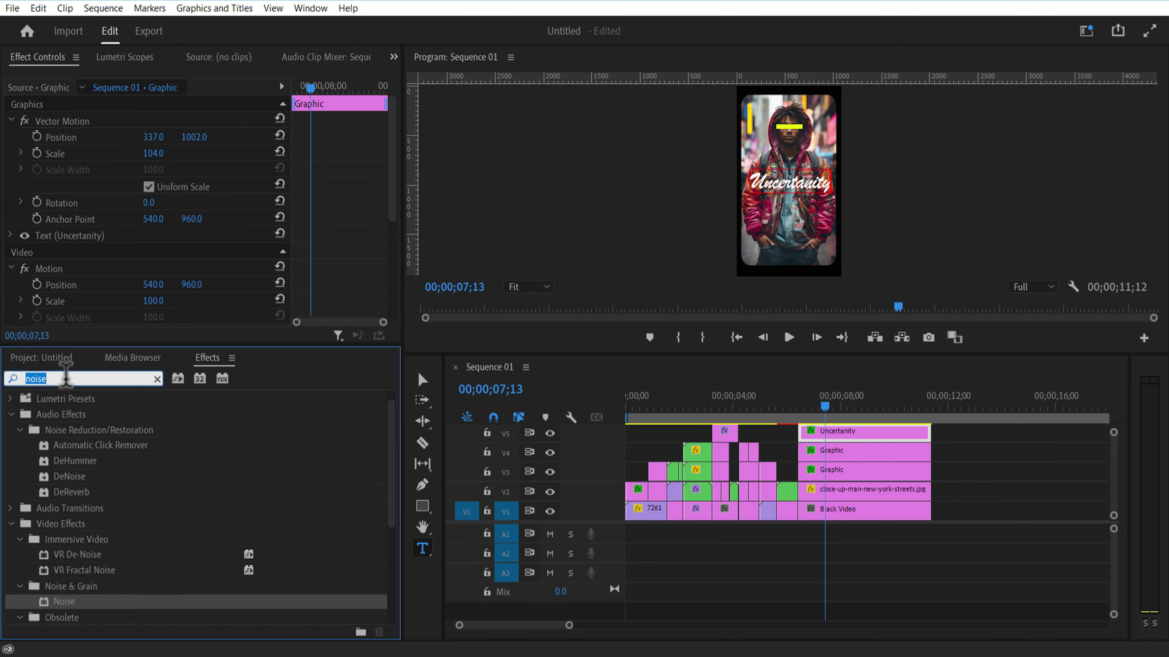
Step: Apply the Drop Shadow effect to the Uncertanity text with a white shadow color and Softness 38
{"action": "type", "text": "drop"}
{"action": "left_click_drag", "start_coordinate": [78, 523], "coordinate": [391, 188]}
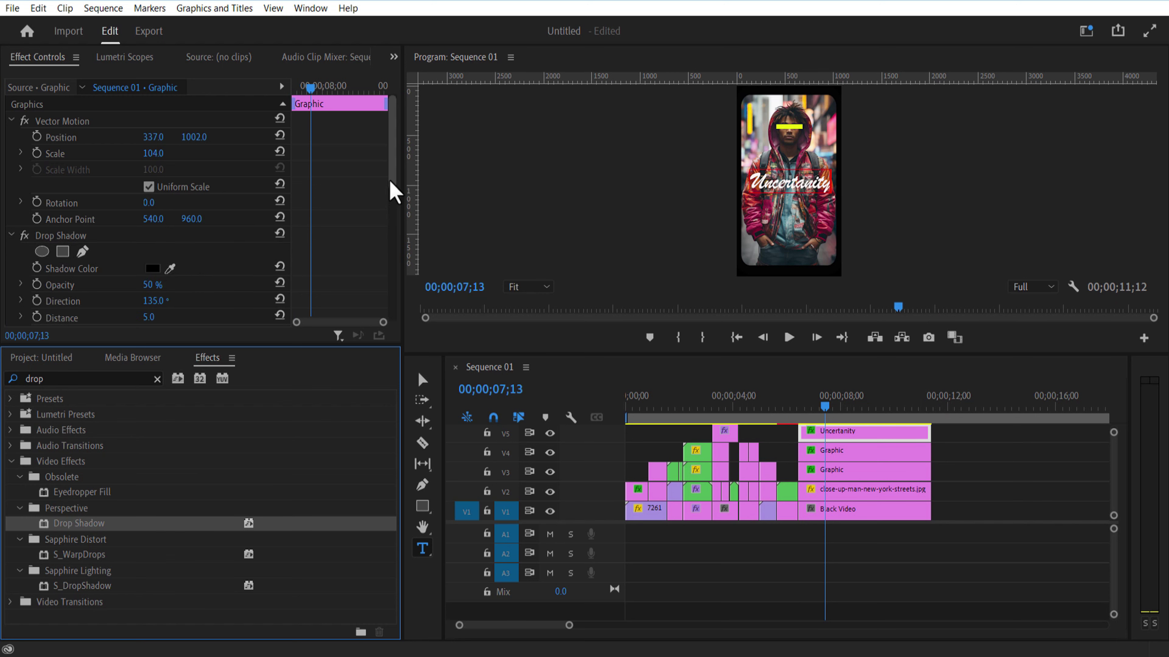
{"action": "scroll", "coordinate": [172, 175], "scroll_direction": "down", "scroll_amount": 3}
{"action": "left_click", "coordinate": [170, 167]}
{"action": "left_click", "coordinate": [752, 181]}
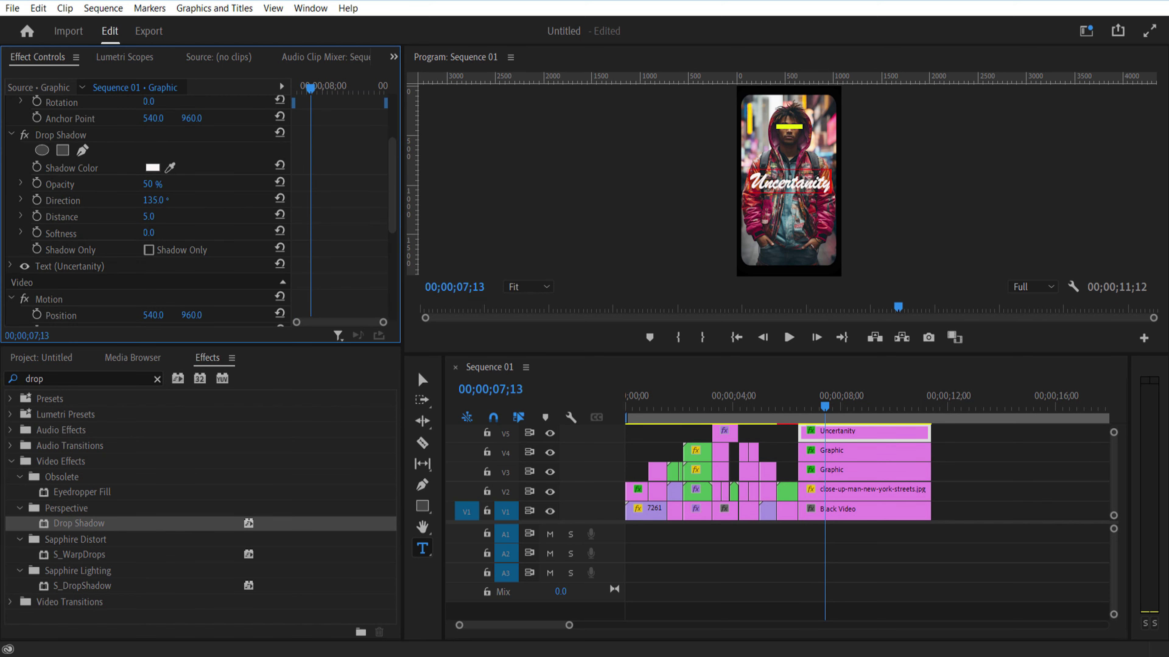
{"action": "left_click_drag", "start_coordinate": [149, 233], "coordinate": [166, 232]}
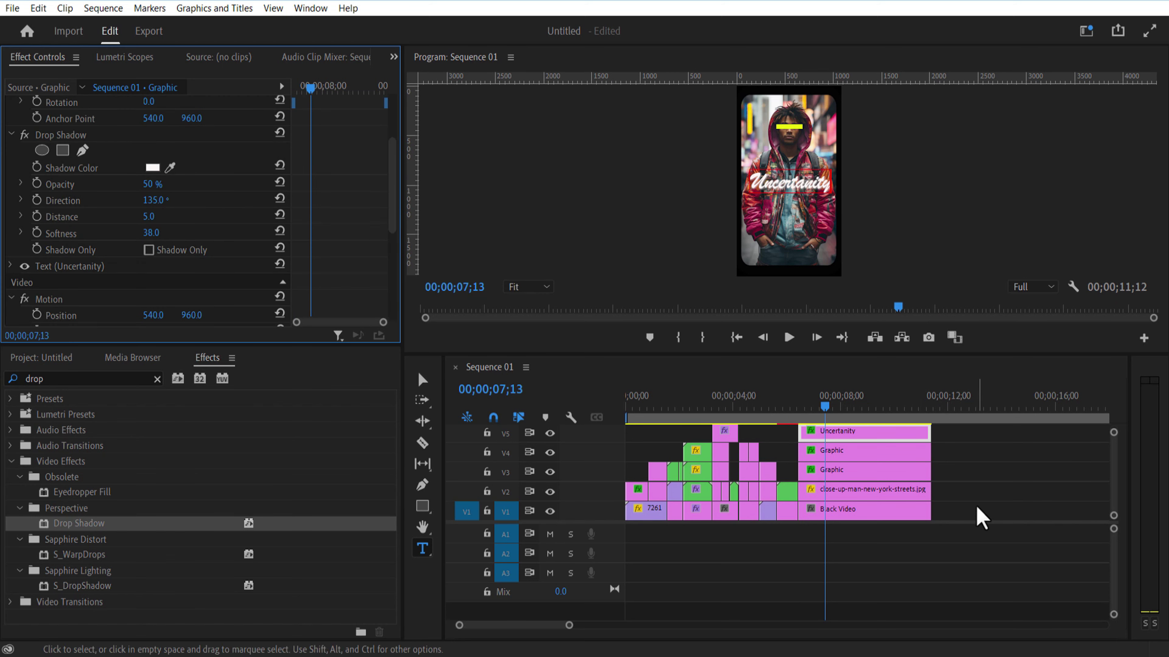
Step: Split the yellow eye bar's clip on V4 at 00;00;07;03 and select its second part
{"action": "left_click", "coordinate": [814, 407]}
{"action": "key", "text": "c"}
{"action": "left_click", "coordinate": [817, 450]}
{"action": "left_click", "coordinate": [422, 379]}
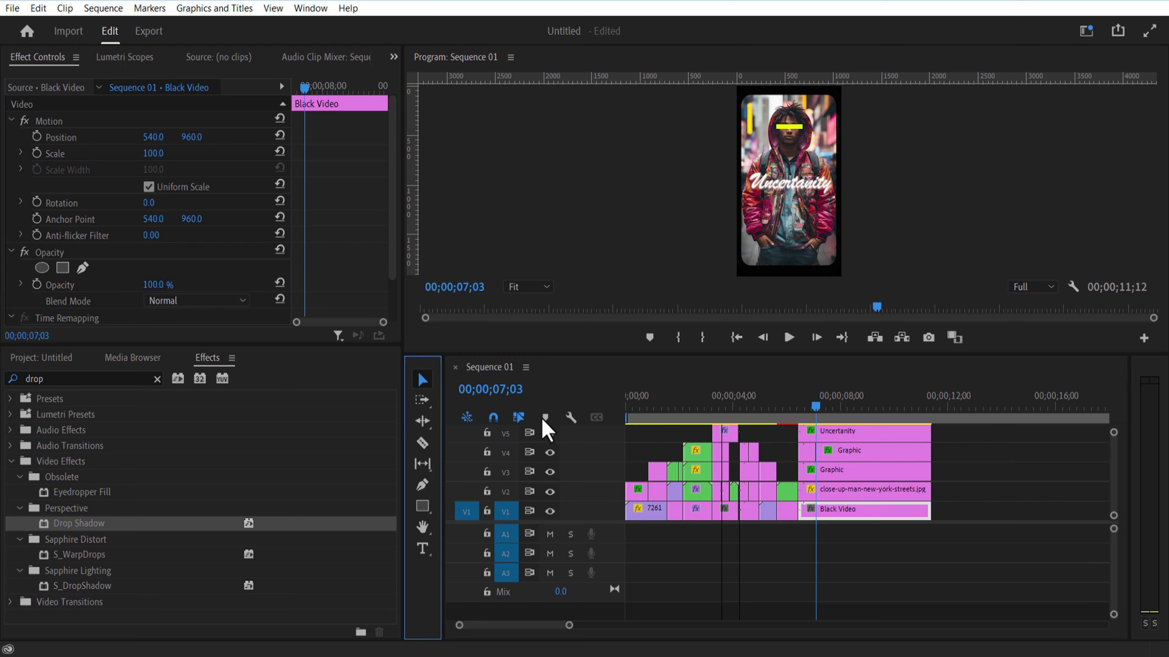
{"action": "left_click", "coordinate": [848, 453]}
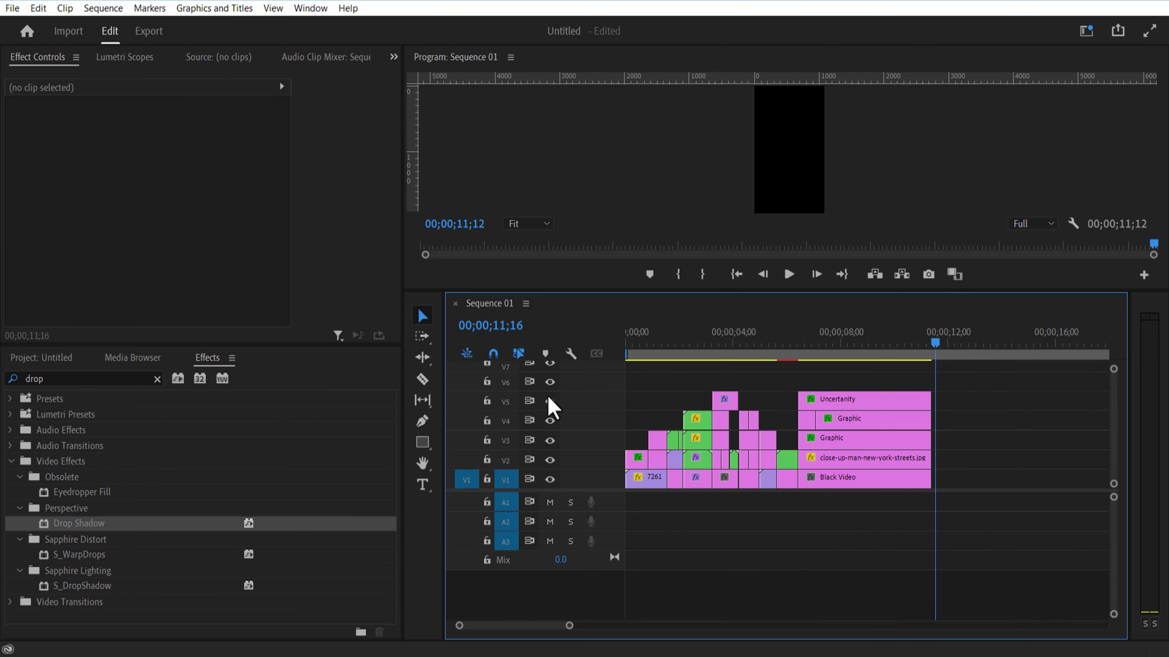
Step: Add the text DOUBT on the yellow eye bar and remove the part of its clip before 00;00;07;02
{"action": "left_click", "coordinate": [422, 484]}
{"action": "left_click", "coordinate": [791, 171]}
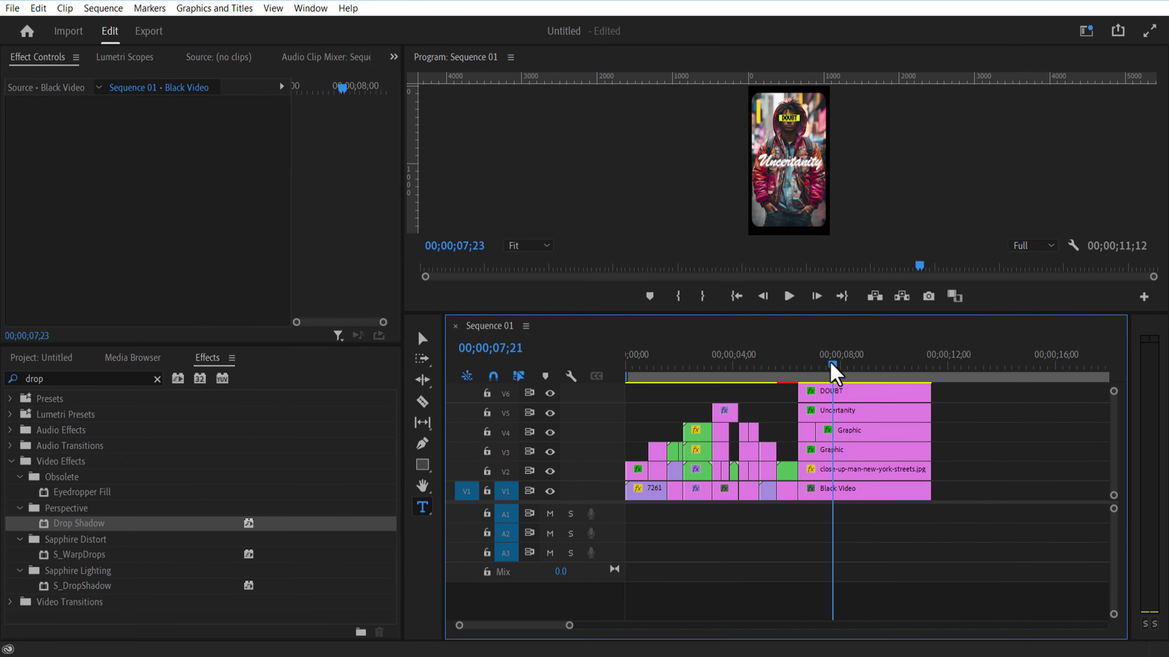
{"action": "left_click_drag", "start_coordinate": [835, 365], "coordinate": [816, 363]}
{"action": "left_click", "coordinate": [847, 393]}
{"action": "key", "text": "c"}
{"action": "left_click", "coordinate": [815, 393]}
{"action": "key", "text": "v"}
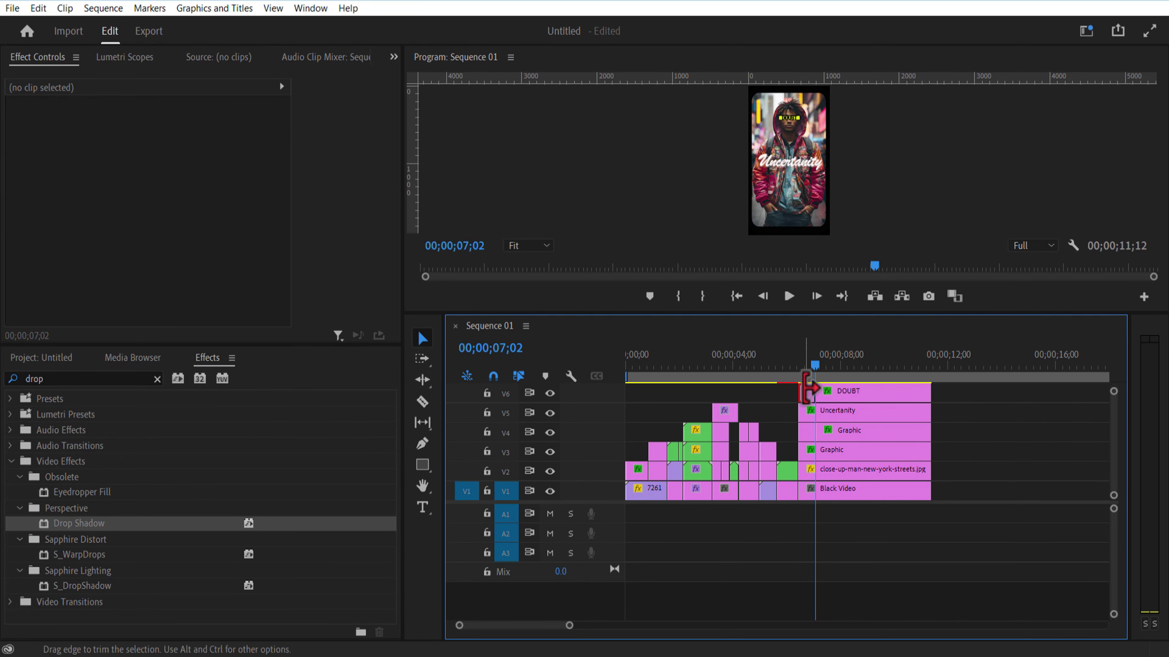
{"action": "left_click", "coordinate": [808, 394]}
{"action": "key", "text": "Delete"}
{"action": "left_click", "coordinate": [830, 393]}
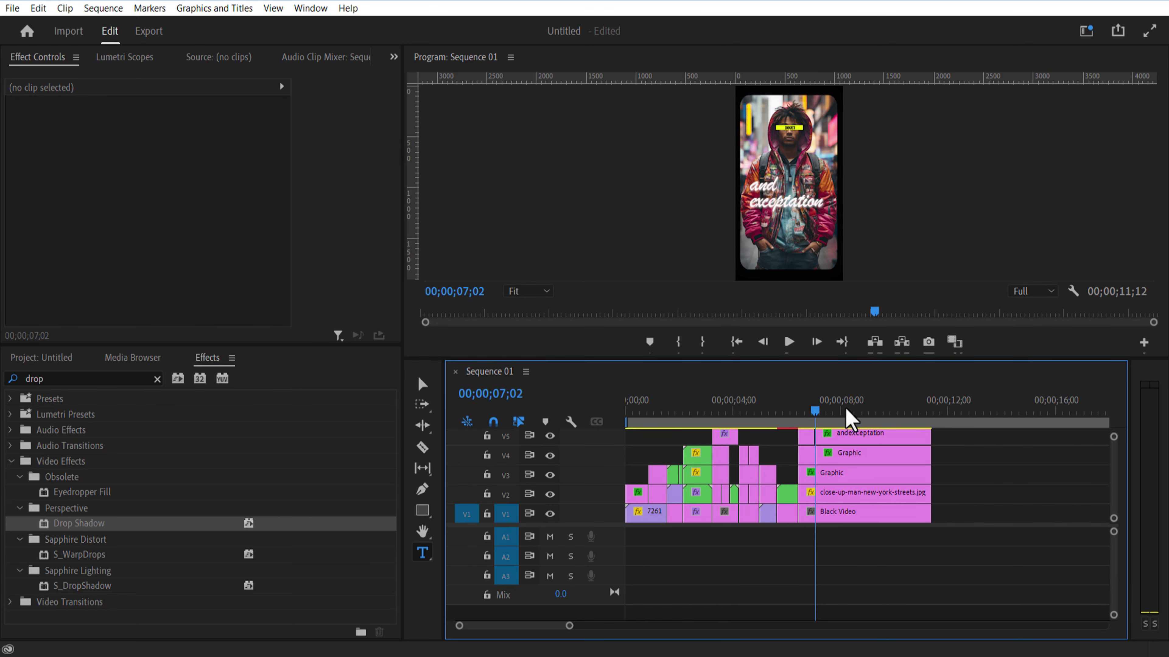
Step: Nest the photo, graphic and text clips on V2 to V6 from 00;00;07;03 onward as text 7
{"action": "mouse_move", "coordinate": [815, 411]}
{"action": "left_mouse_down"}
{"action": "mouse_move", "coordinate": [806, 415]}
{"action": "mouse_move", "coordinate": [822, 420]}
{"action": "left_mouse_up"}
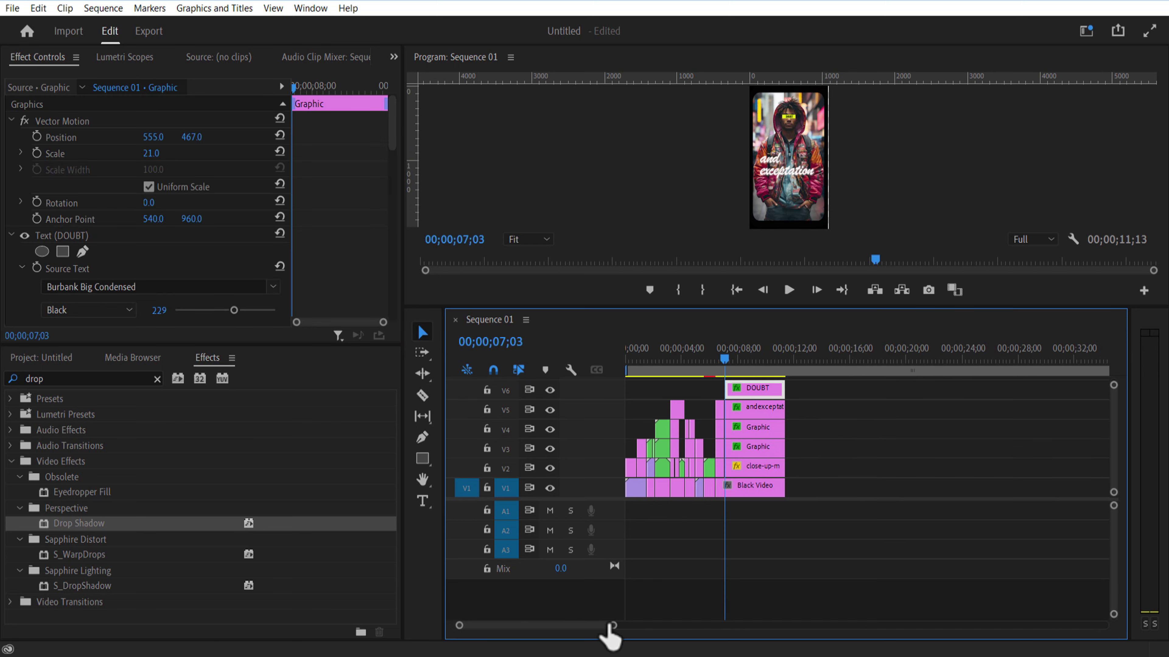
{"action": "left_click_drag", "start_coordinate": [763, 457], "coordinate": [763, 458]}
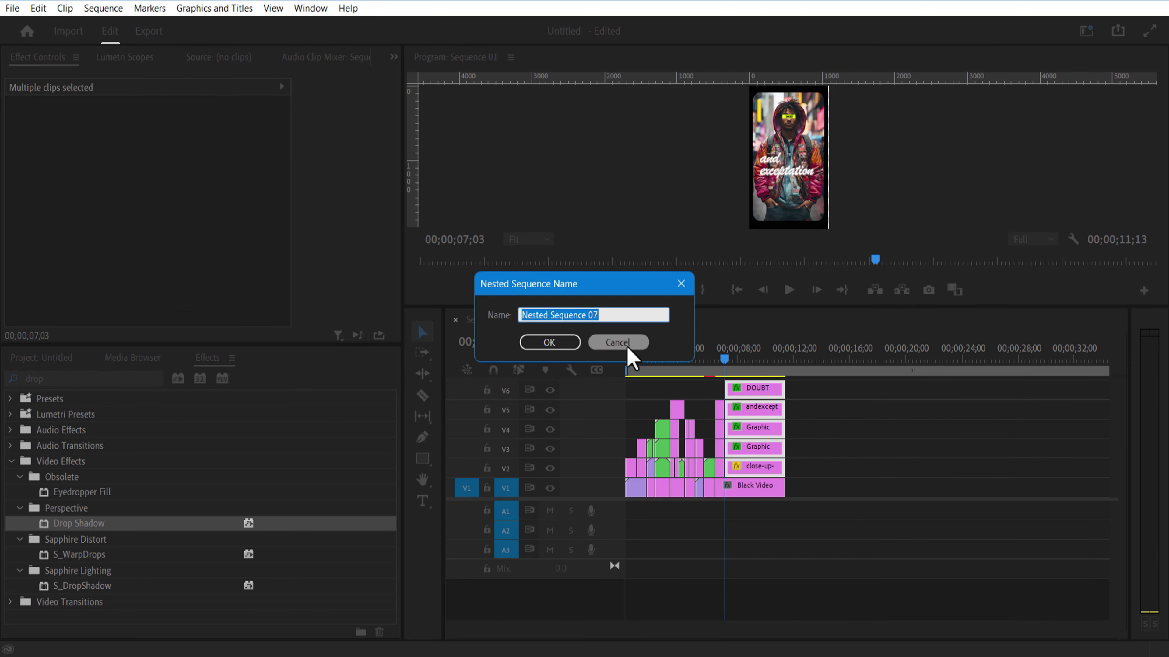
{"action": "key", "text": "Return"}
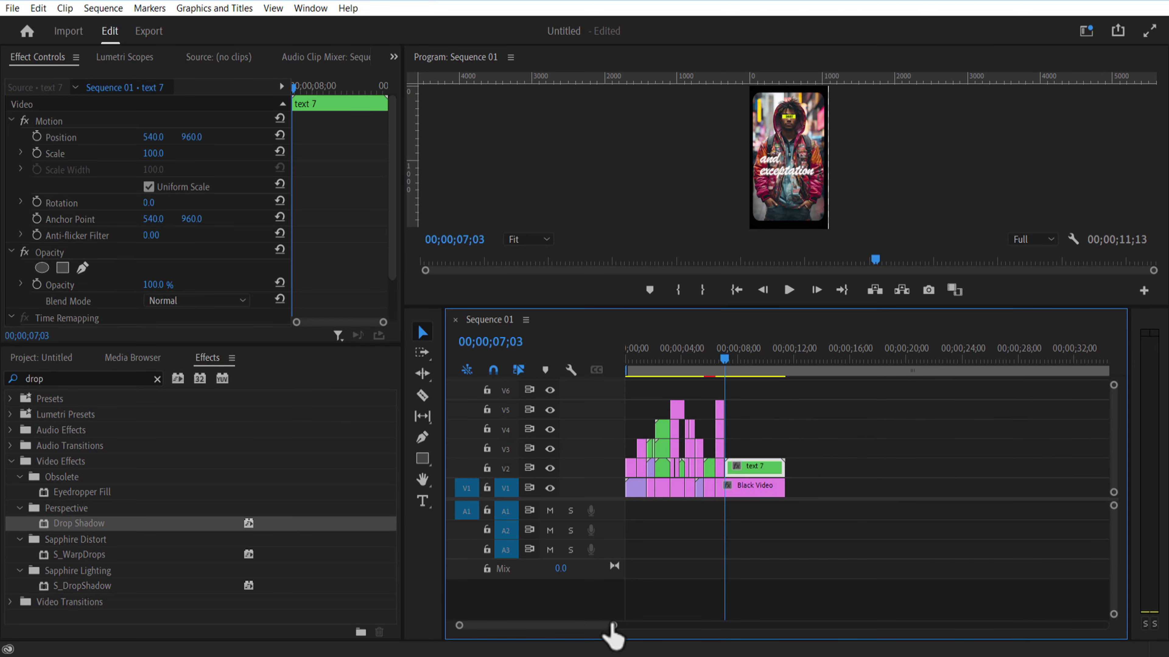
Step: Keyframe the Scale of text 7 from 100 at its start to 119 at 00;00;07;12
{"action": "left_click_drag", "start_coordinate": [612, 625], "coordinate": [483, 626]}
{"action": "left_click", "coordinate": [37, 152]}
{"action": "left_click_drag", "start_coordinate": [293, 88], "coordinate": [296, 90]}
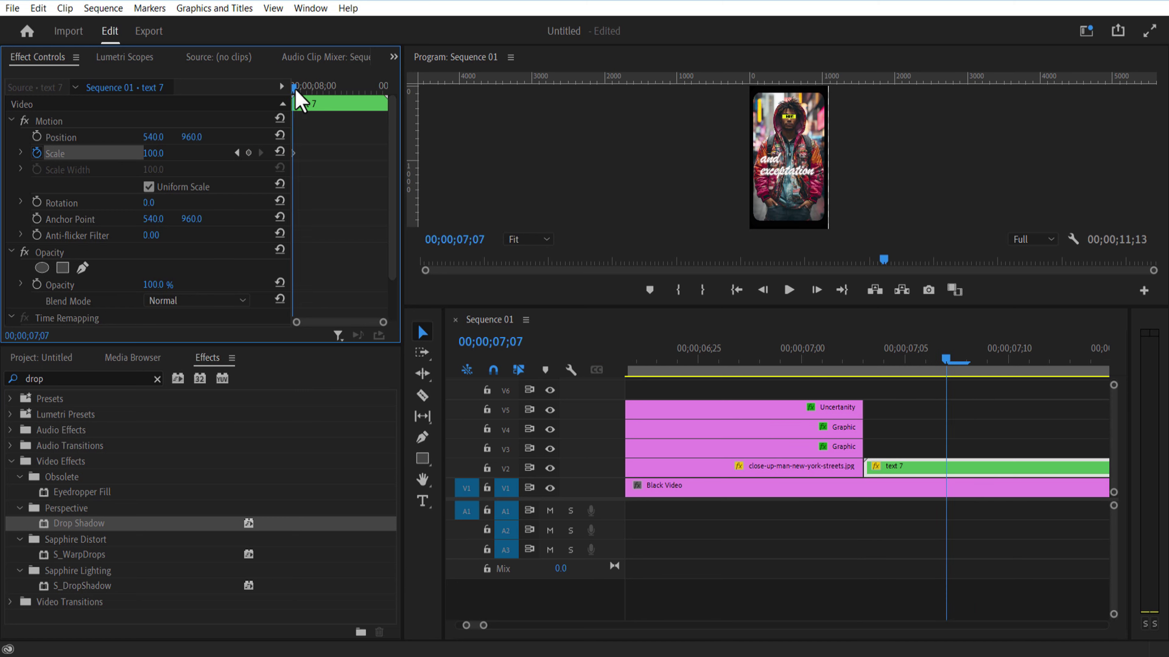
{"action": "left_click_drag", "start_coordinate": [153, 153], "coordinate": [162, 153]}
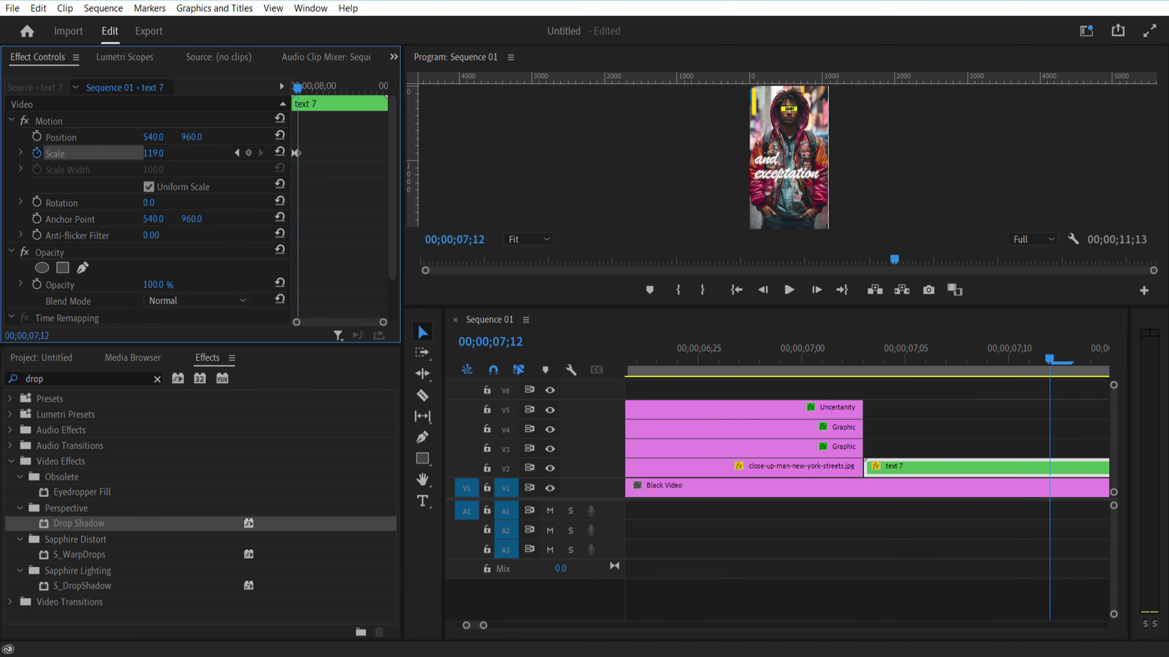
Step: Nest the preceding photo, graphics and Uncertanity clips as text 6 and keyframe its Position from 477, 960 to the default
{"action": "left_click_drag", "start_coordinate": [483, 625], "coordinate": [534, 626]}
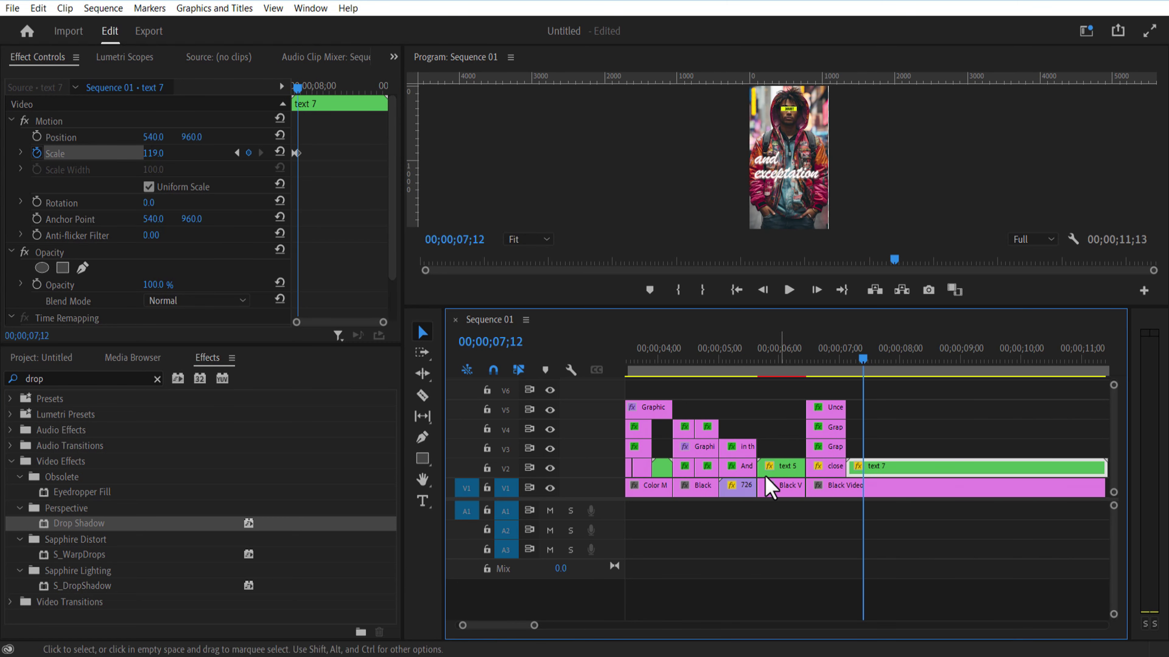
{"action": "left_click_drag", "start_coordinate": [818, 385], "coordinate": [831, 448]}
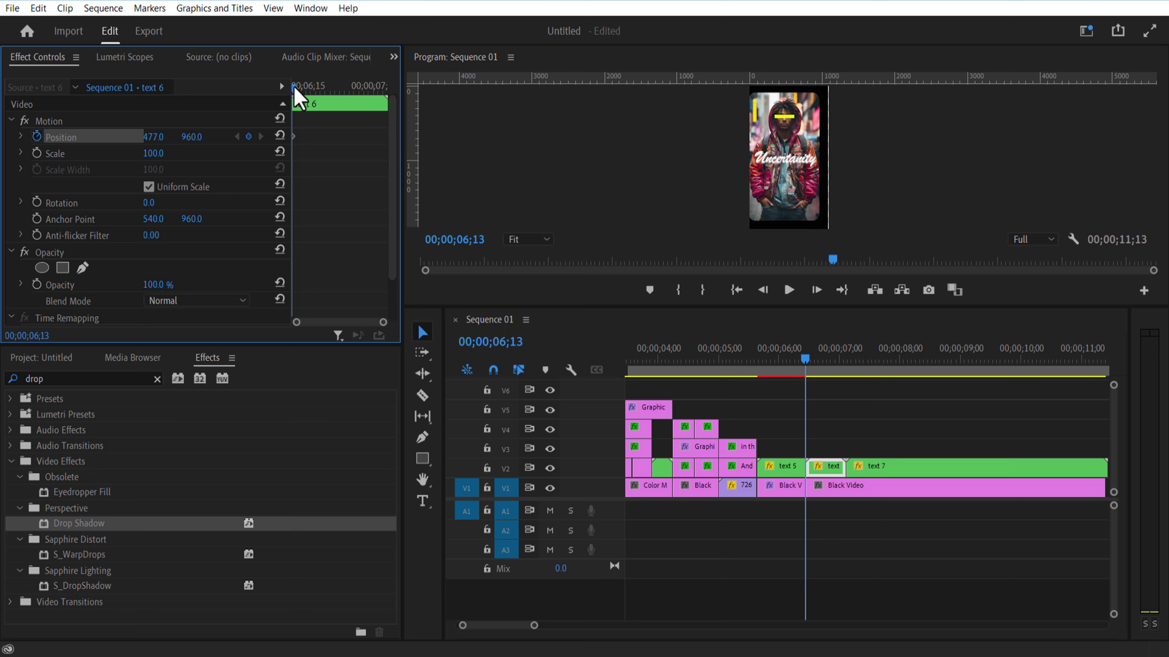
{"action": "mouse_move", "coordinate": [295, 92]}
{"action": "left_mouse_down"}
{"action": "mouse_move", "coordinate": [328, 111]}
{"action": "mouse_move", "coordinate": [305, 94]}
{"action": "mouse_move", "coordinate": [276, 99]}
{"action": "left_mouse_up"}
{"action": "left_click", "coordinate": [280, 136]}
Step: Keyframe the Scale of text 6 from 128 at 00;00;06;13 down to a smaller value at the second Position keyframe, and preview it
{"action": "left_click", "coordinate": [37, 153]}
{"action": "left_click_drag", "start_coordinate": [152, 152], "coordinate": [165, 152]}
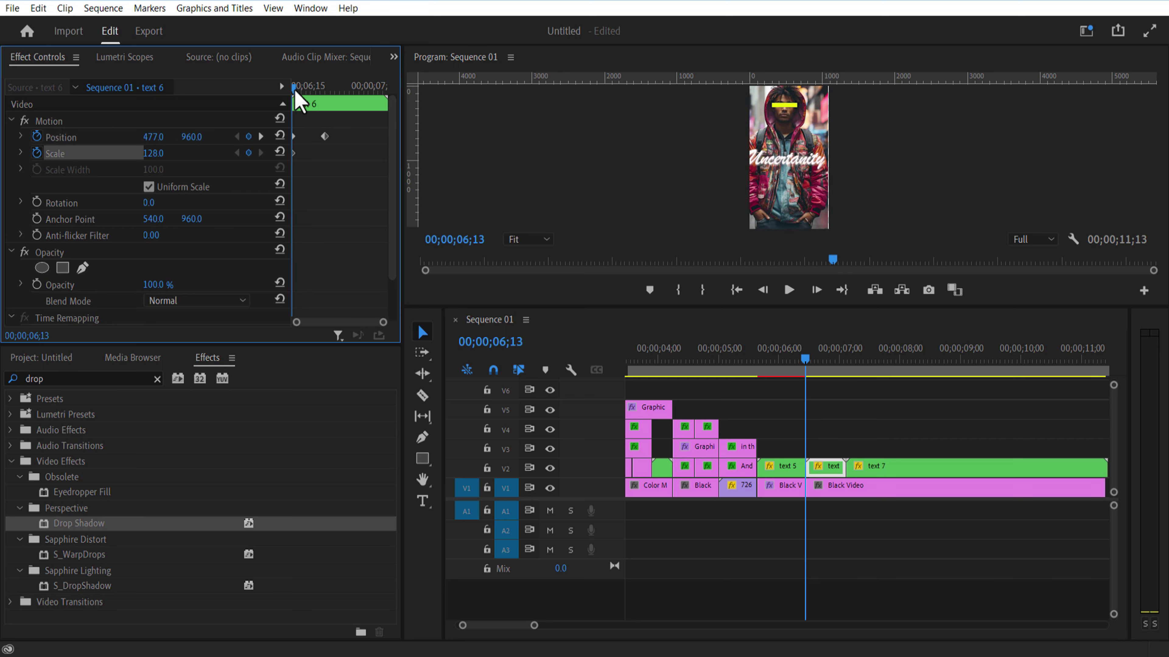
{"action": "left_click_drag", "start_coordinate": [295, 90], "coordinate": [324, 91]}
{"action": "left_click_drag", "start_coordinate": [161, 154], "coordinate": [148, 154]}
{"action": "left_click_drag", "start_coordinate": [323, 93], "coordinate": [292, 102]}
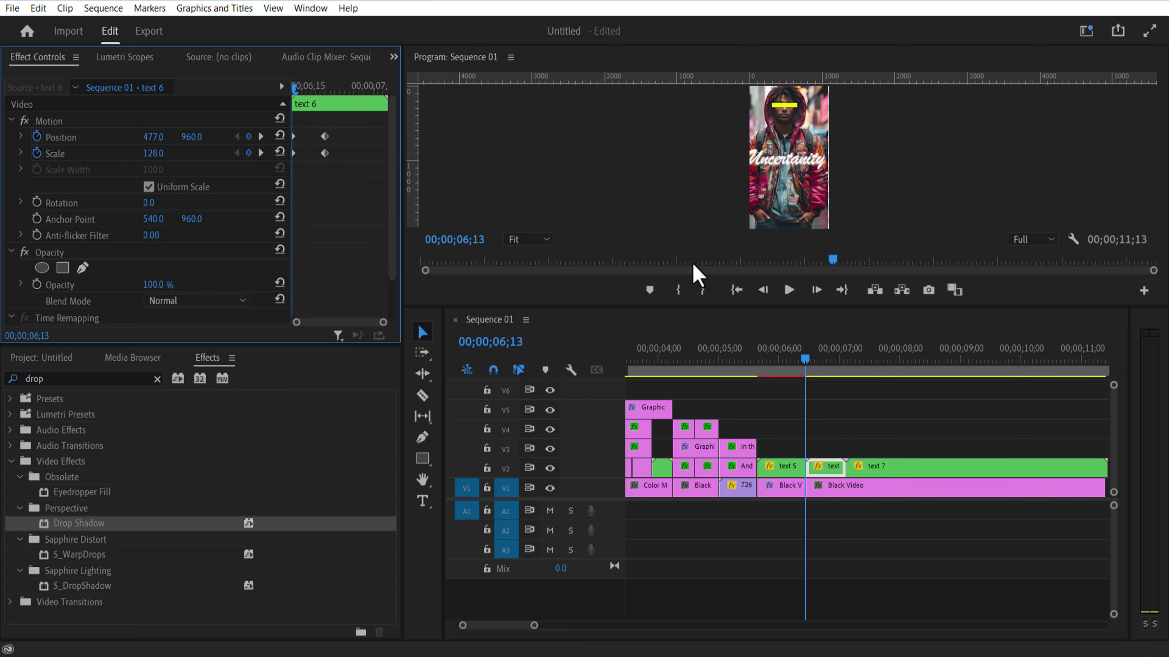
{"action": "left_click", "coordinate": [793, 297]}
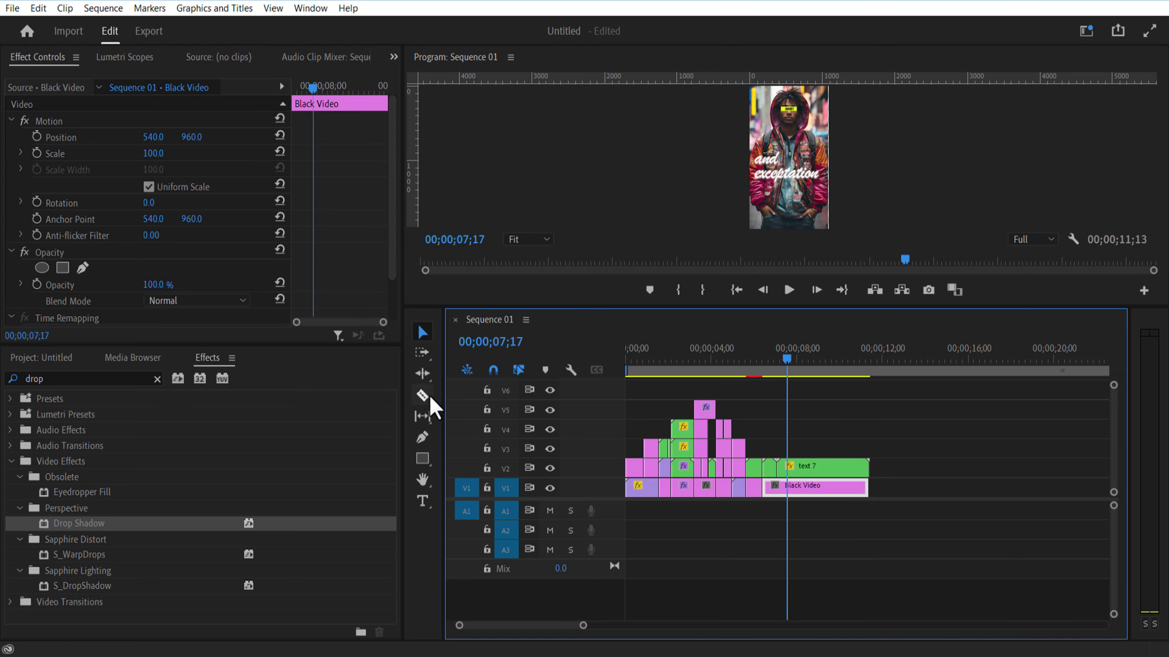
{"action": "left_click", "coordinate": [422, 396]}
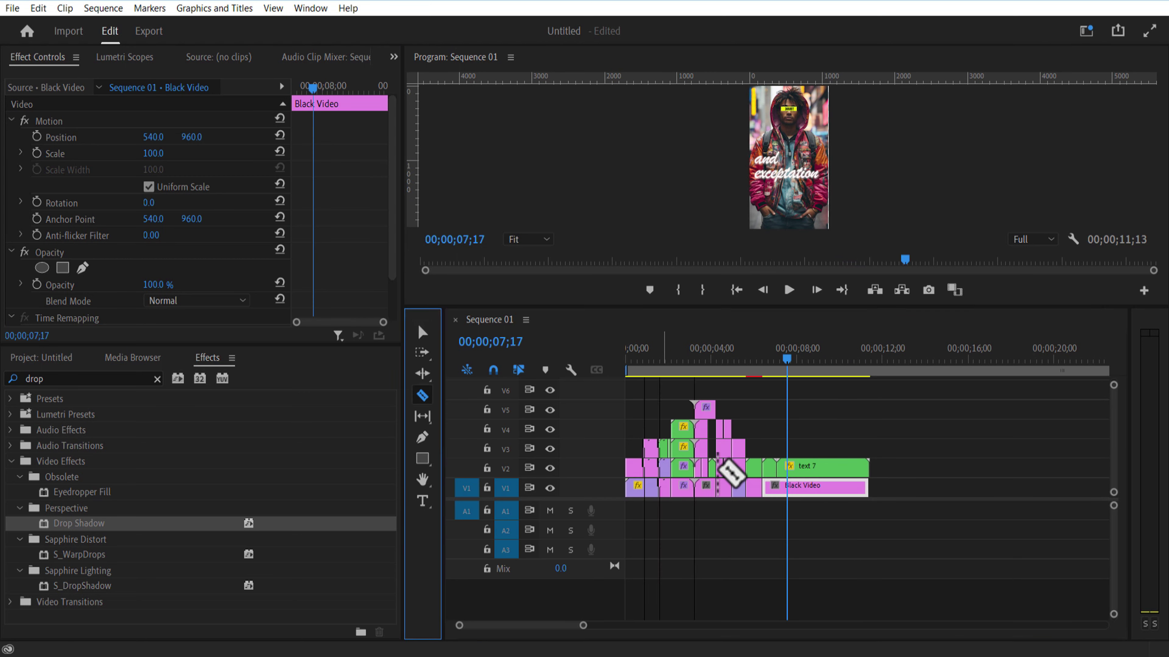
{"action": "left_click", "coordinate": [786, 466]}
{"action": "left_click", "coordinate": [422, 332]}
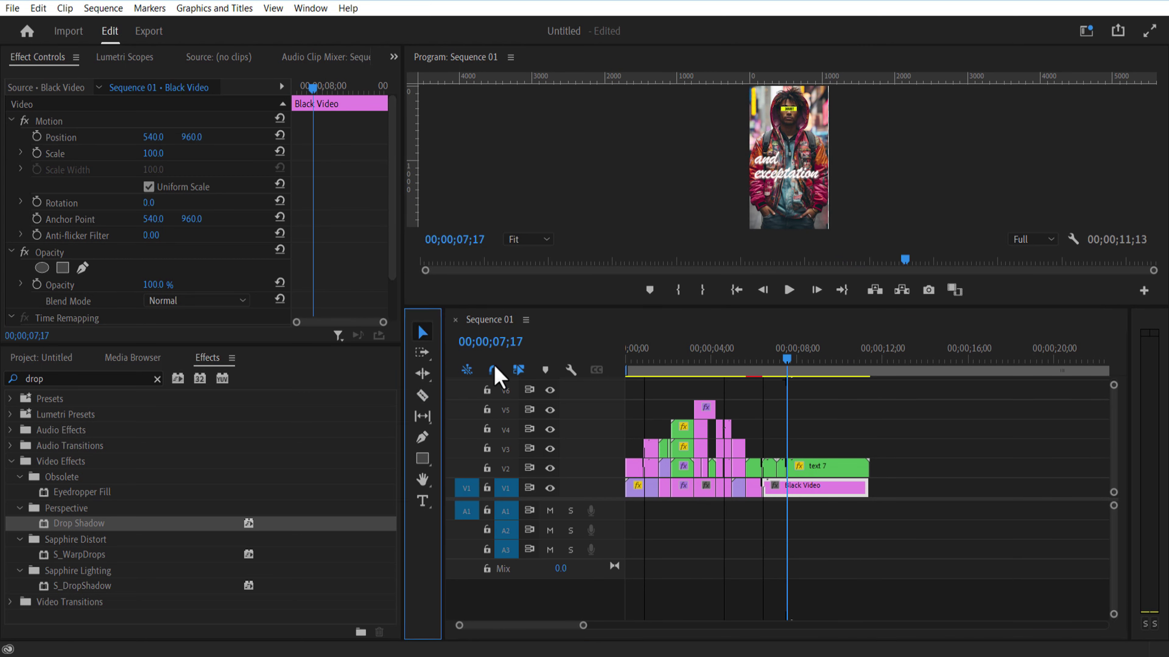
{"action": "left_click", "coordinate": [815, 469]}
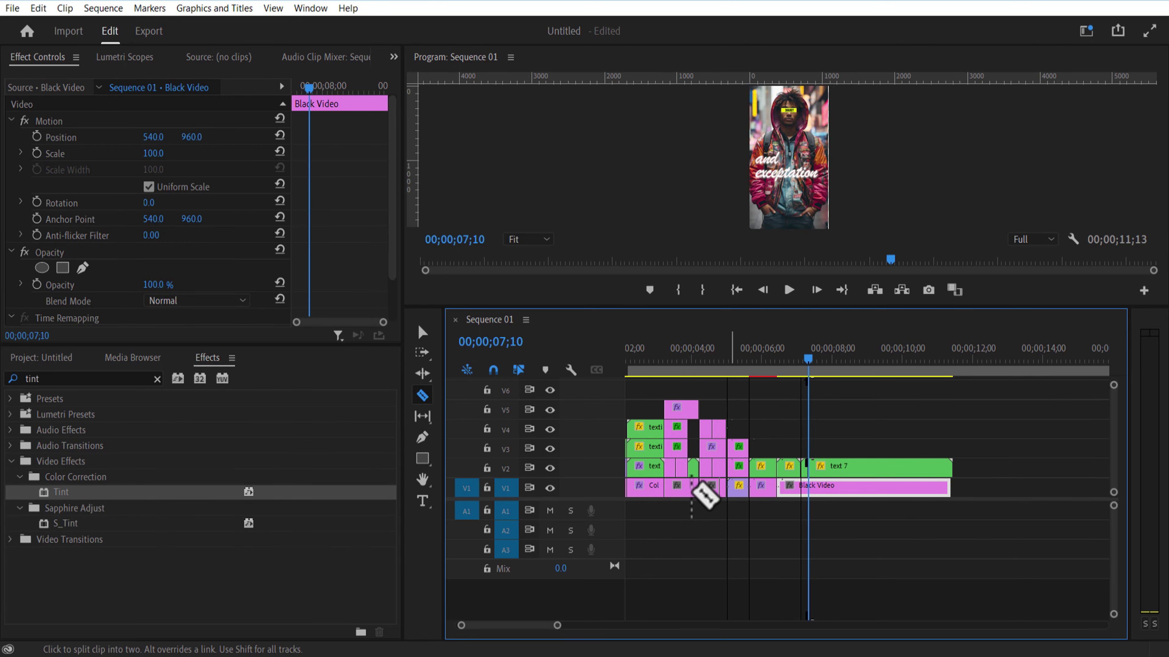
Step: Apply the Tint effect to the text 7 part starting at 00;00;07;10 and set Map White To to red
{"action": "left_click_drag", "start_coordinate": [67, 495], "coordinate": [805, 467]}
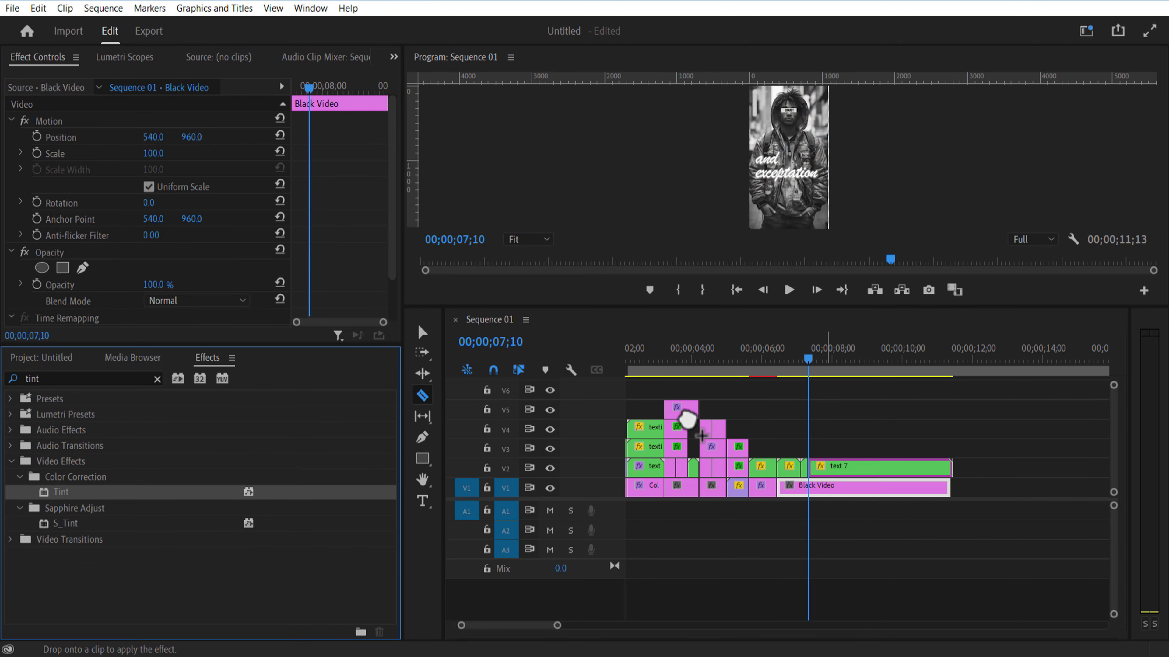
{"action": "left_click_drag", "start_coordinate": [394, 186], "coordinate": [329, 302]}
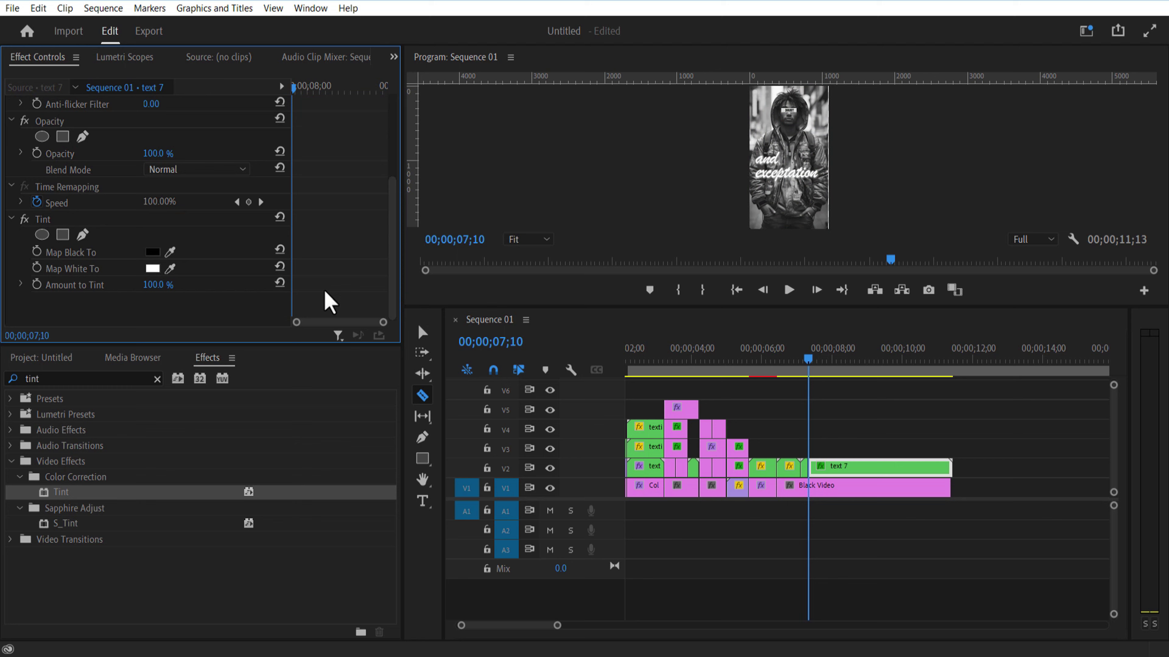
{"action": "left_click", "coordinate": [154, 270]}
{"action": "left_click", "coordinate": [557, 406]}
{"action": "left_click", "coordinate": [738, 218]}
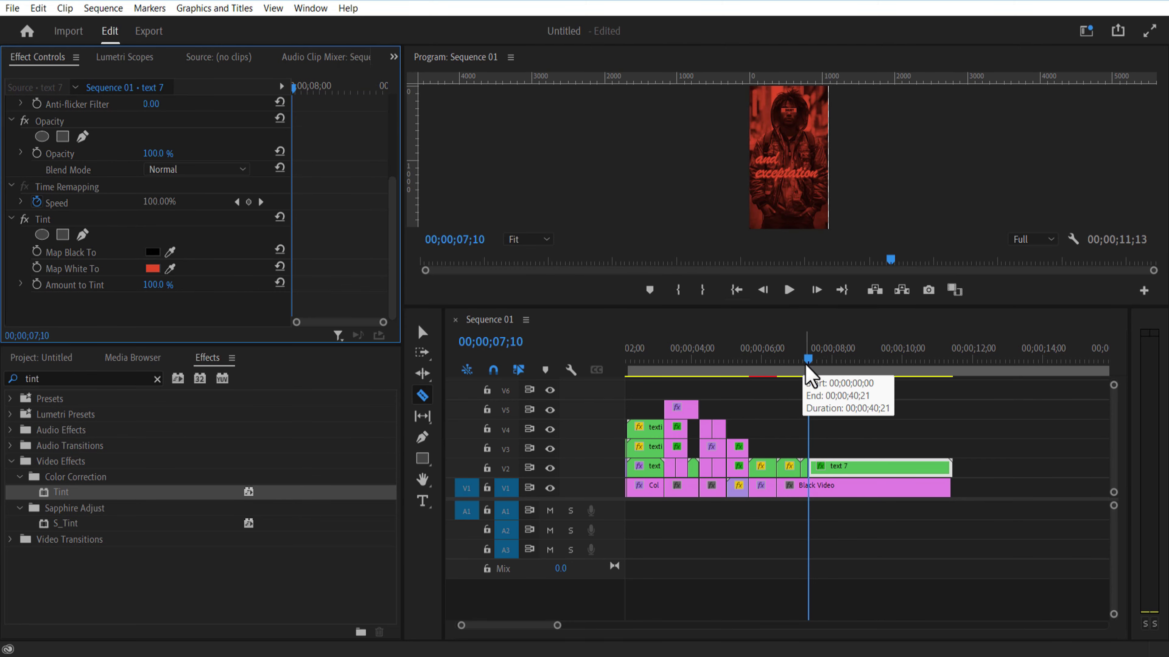
Step: Preview the section from 00;00;06;29 and split the text 7 and Black Video clips at 00;00;07;20
{"action": "left_click_drag", "start_coordinate": [812, 373], "coordinate": [797, 374]}
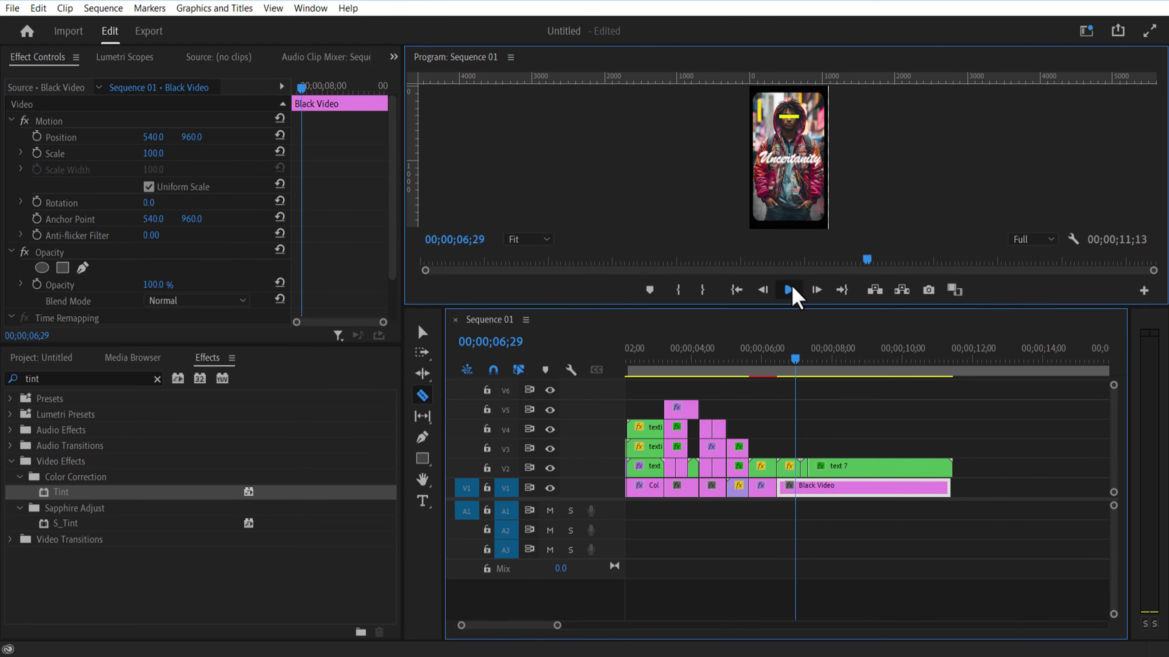
{"action": "left_click", "coordinate": [789, 290]}
{"action": "left_click", "coordinate": [790, 289]}
{"action": "left_click", "coordinate": [828, 411]}
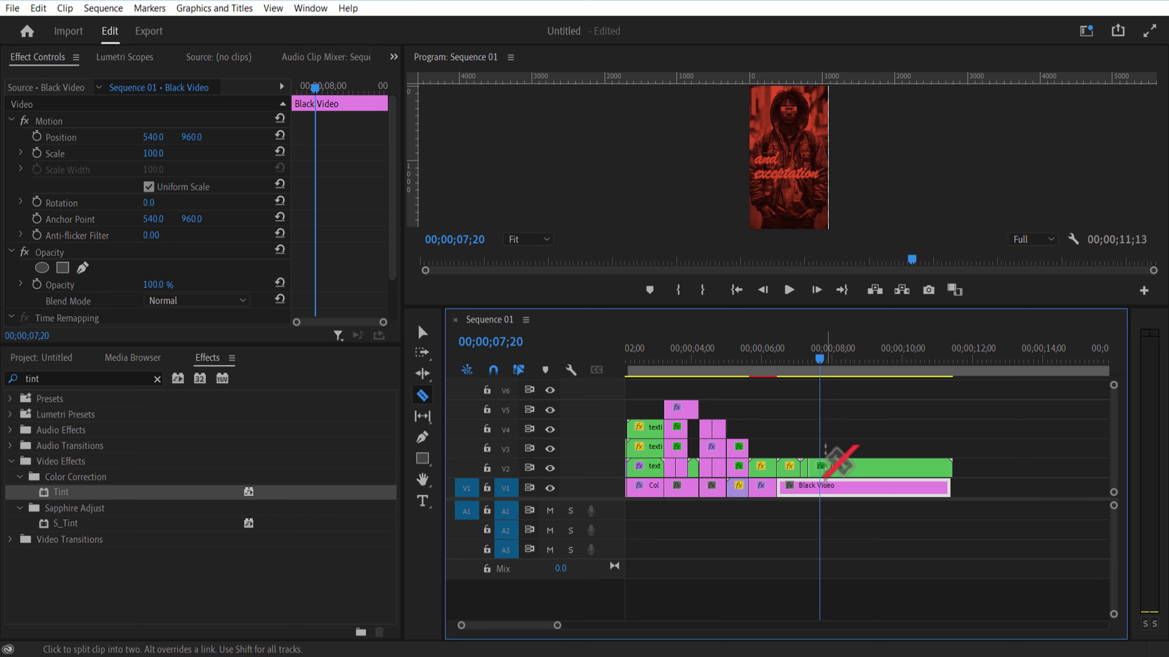
{"action": "left_click", "coordinate": [820, 466]}
{"action": "key", "text": "v"}
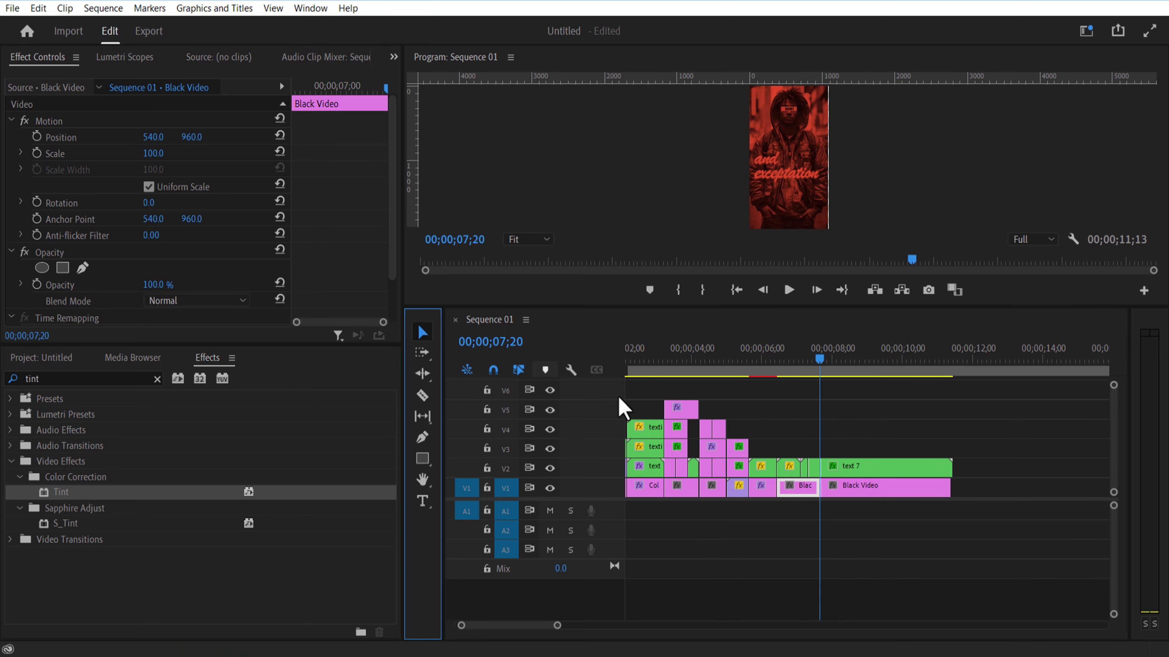
Step: Draw a rectangle running off the frame's right edge at 00;00;07;20 and set its fill to white
{"action": "left_click", "coordinate": [874, 514]}
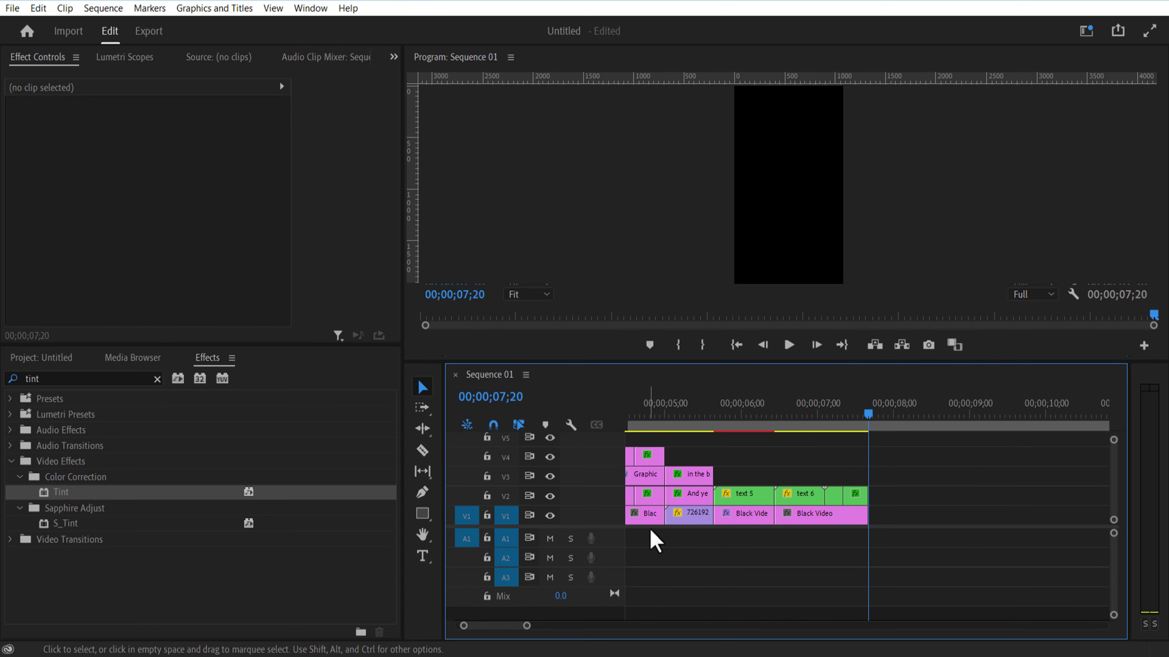
{"action": "left_click", "coordinate": [427, 515]}
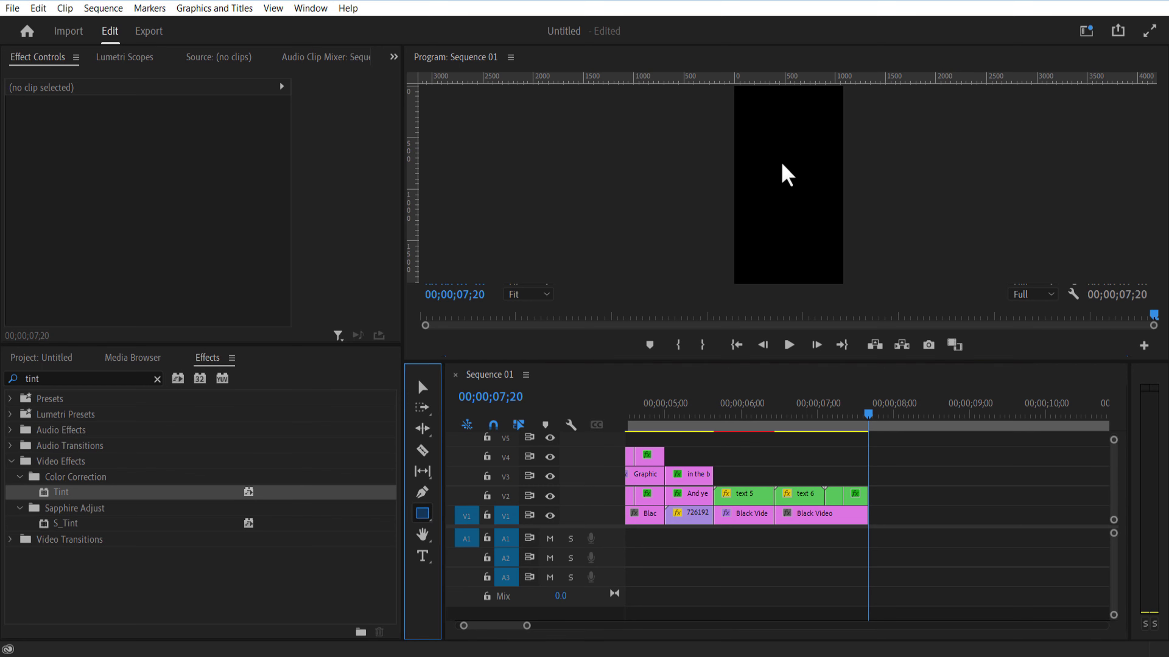
{"action": "mouse_move", "coordinate": [777, 158]}
{"action": "left_mouse_down"}
{"action": "mouse_move", "coordinate": [900, 274]}
{"action": "mouse_move", "coordinate": [910, 247]}
{"action": "left_mouse_up"}
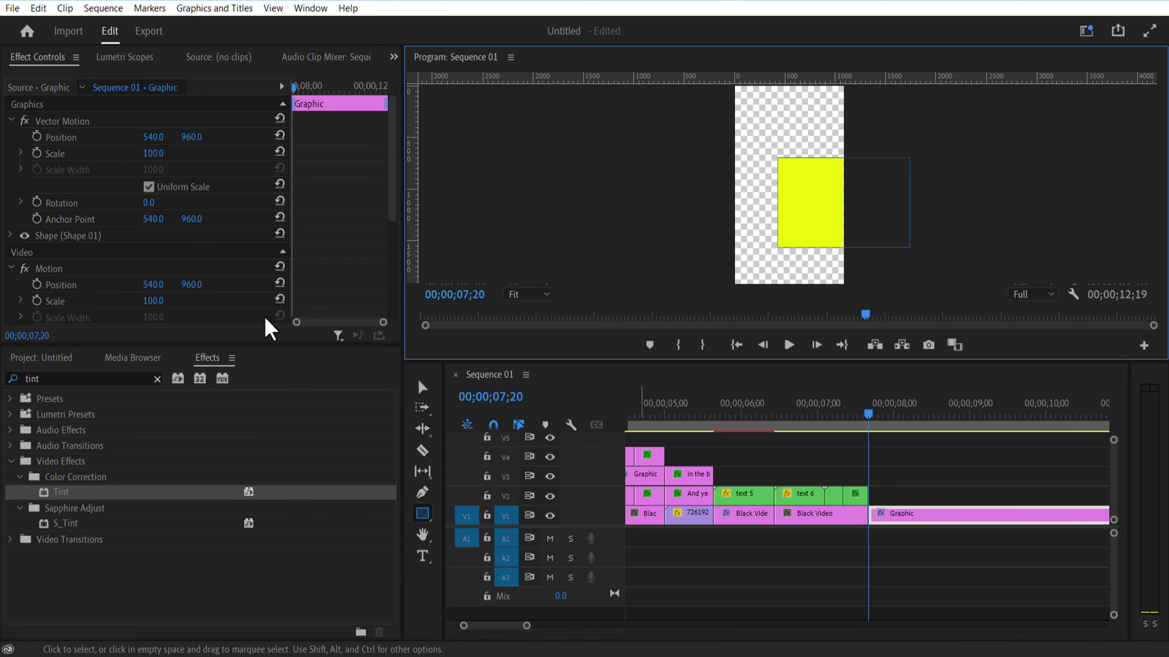
{"action": "left_click", "coordinate": [11, 234]}
{"action": "scroll", "coordinate": [182, 308], "scroll_direction": "down", "scroll_amount": 1}
{"action": "left_click", "coordinate": [80, 283]}
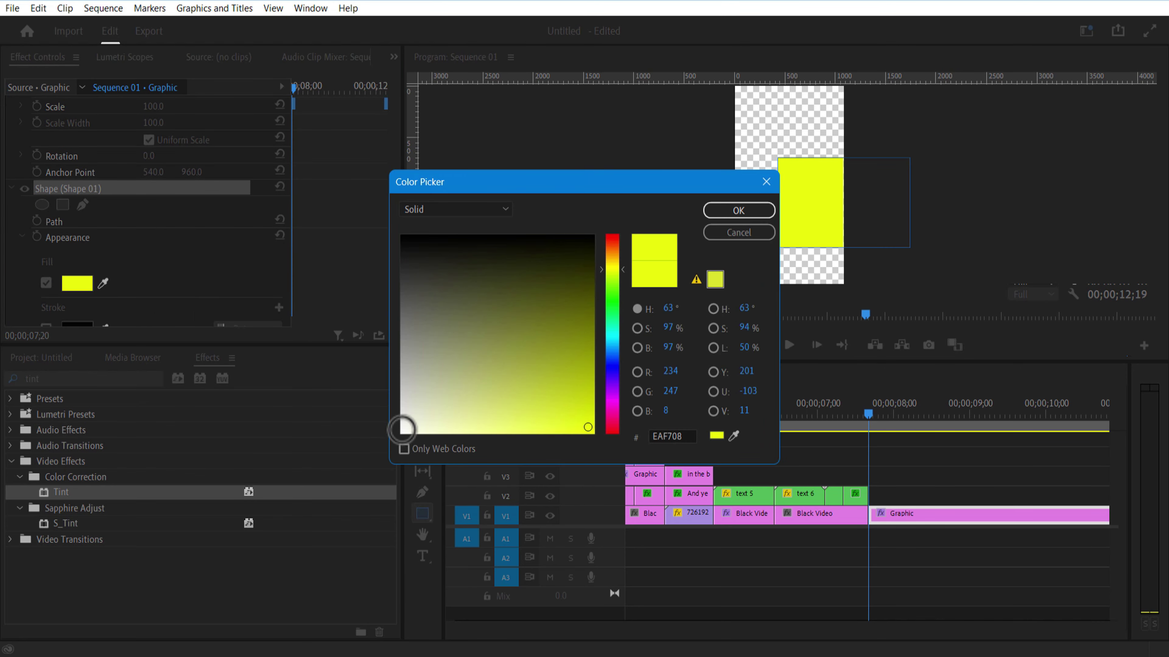
{"action": "left_click", "coordinate": [402, 429]}
{"action": "key", "text": "Return"}
Step: Move the rectangle graphic to V2 and place a copy of Black Video under it on V1, matched to its length
{"action": "left_click_drag", "start_coordinate": [897, 513], "coordinate": [898, 495]}
{"action": "left_click", "coordinate": [822, 523]}
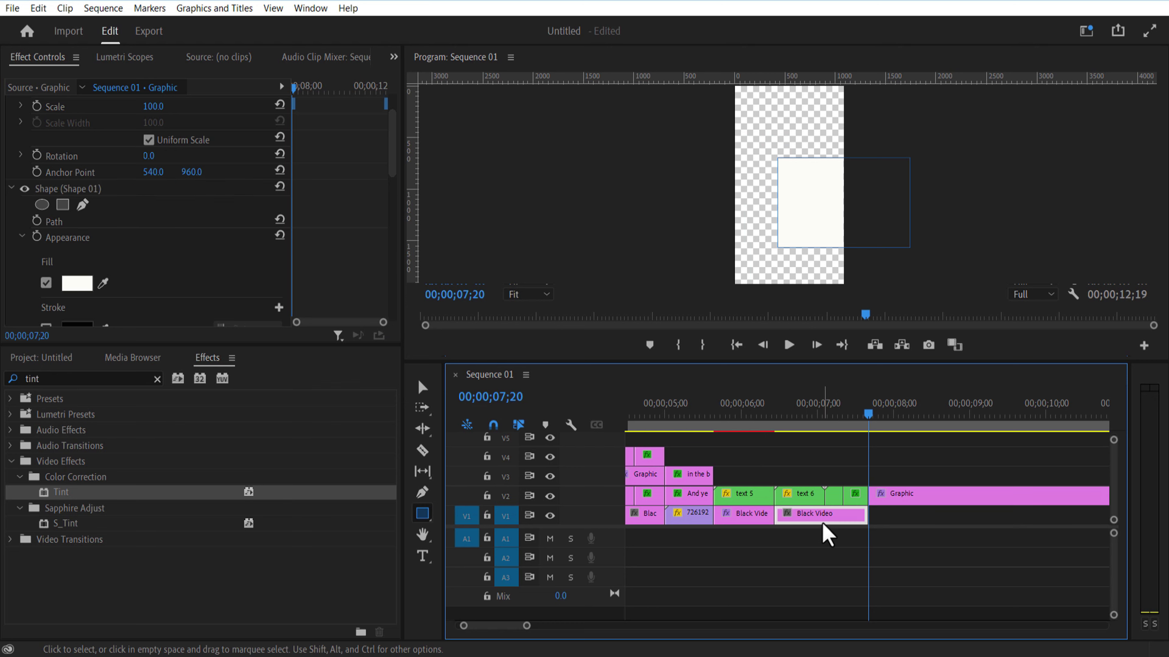
{"action": "left_click_drag", "start_coordinate": [813, 522], "coordinate": [913, 532]}
{"action": "left_click_drag", "start_coordinate": [526, 626], "coordinate": [556, 631]}
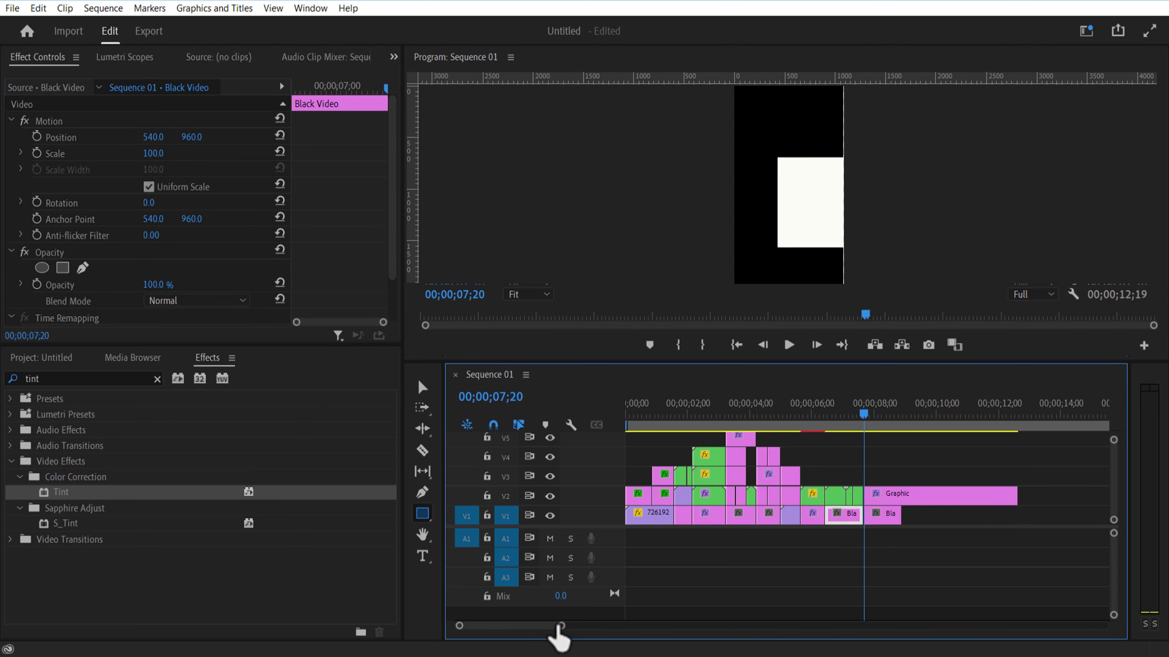
{"action": "left_click_drag", "start_coordinate": [830, 517], "coordinate": [924, 516]}
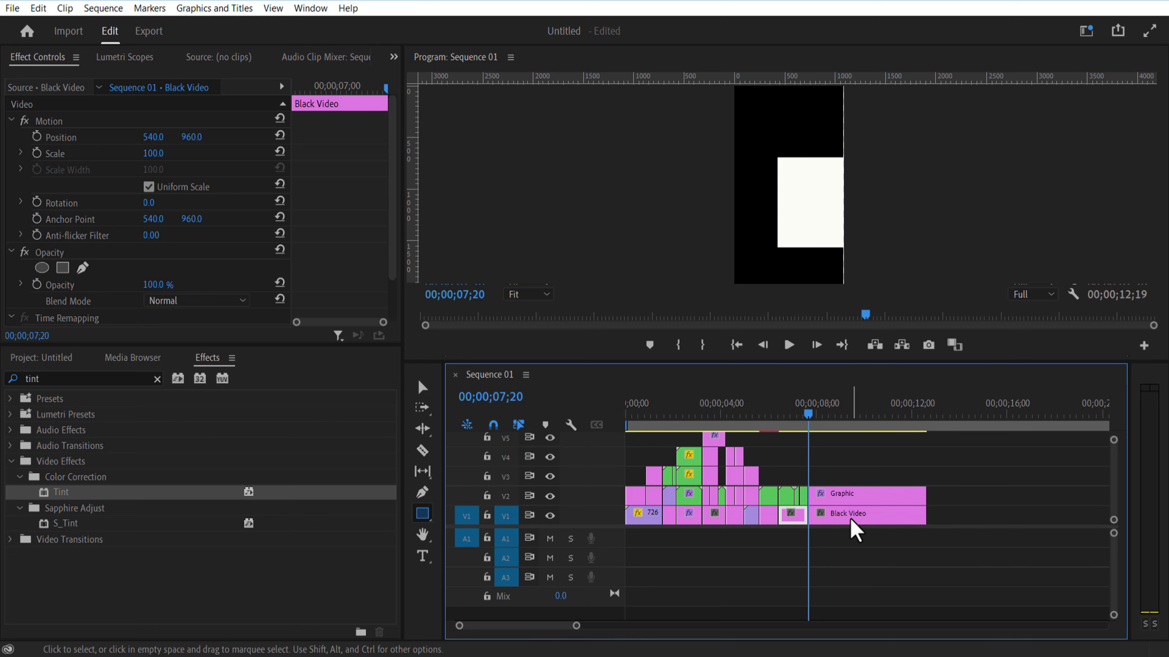
Step: Set the rectangle graphic's Rotation to -38° and Scale to 152, and shift it right and down to a vertical Position of 1192
{"action": "left_click", "coordinate": [850, 520]}
{"action": "left_click", "coordinate": [845, 498]}
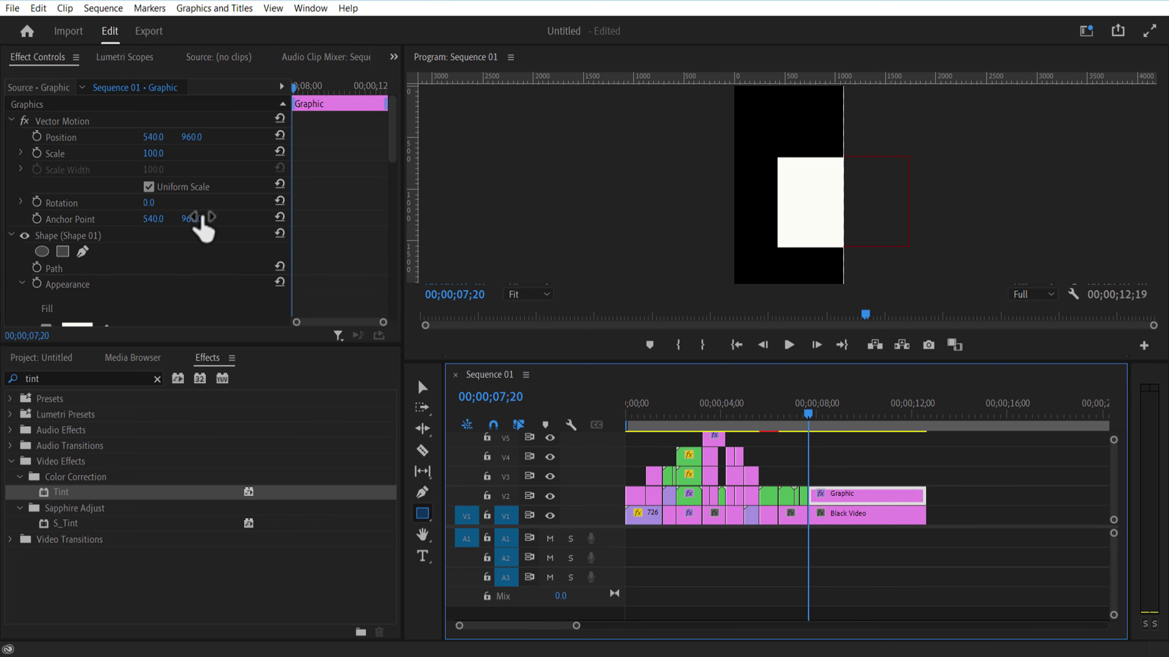
{"action": "left_click_drag", "start_coordinate": [152, 203], "coordinate": [134, 203]}
{"action": "left_click_drag", "start_coordinate": [153, 153], "coordinate": [142, 152]}
{"action": "left_click_drag", "start_coordinate": [153, 137], "coordinate": [291, 137]}
{"action": "left_click_drag", "start_coordinate": [191, 136], "coordinate": [298, 137]}
{"action": "left_click_drag", "start_coordinate": [153, 152], "coordinate": [189, 153]}
Step: Duplicate the rectangle graphic onto V3 with Position -1461, 1192 and apply the Horizontal Flip effect to the copy
{"action": "left_click_drag", "start_coordinate": [834, 500], "coordinate": [849, 477]}
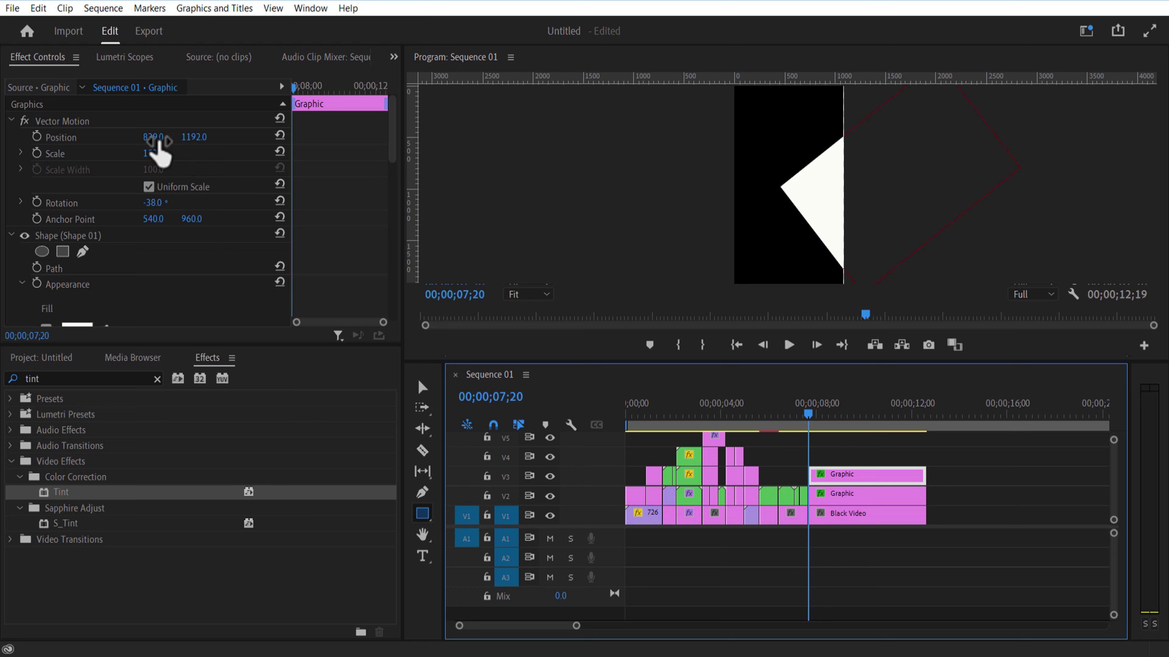
{"action": "left_click_drag", "start_coordinate": [156, 138], "coordinate": [152, 405]}
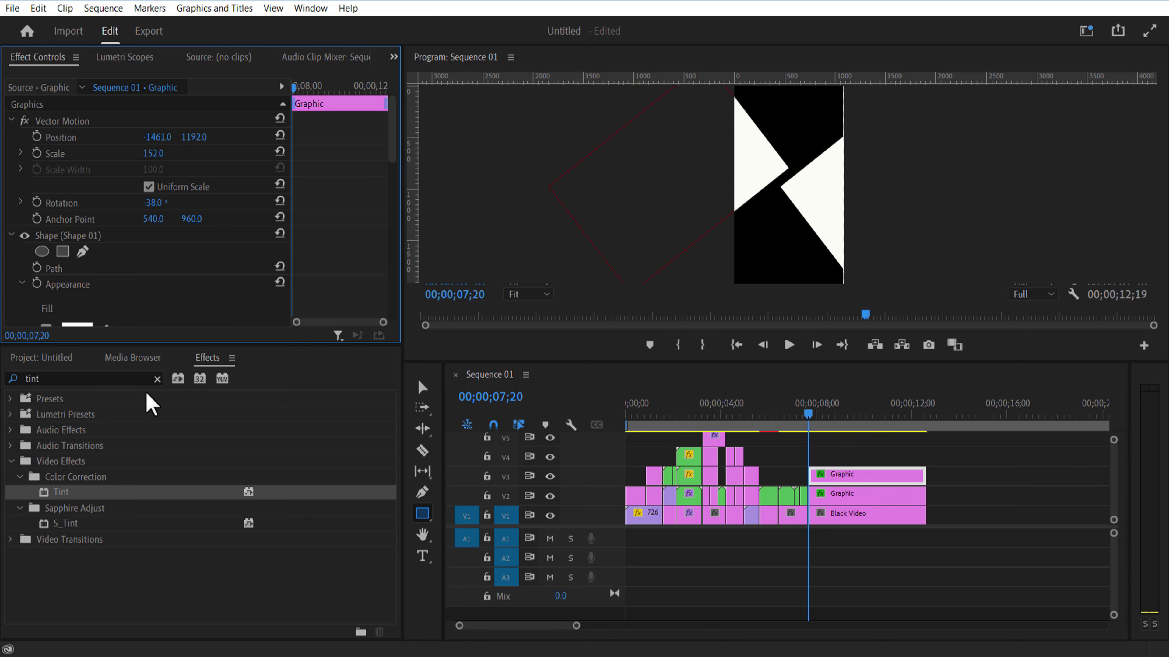
{"action": "double_click", "coordinate": [80, 377]}
{"action": "type", "text": "horiz"}
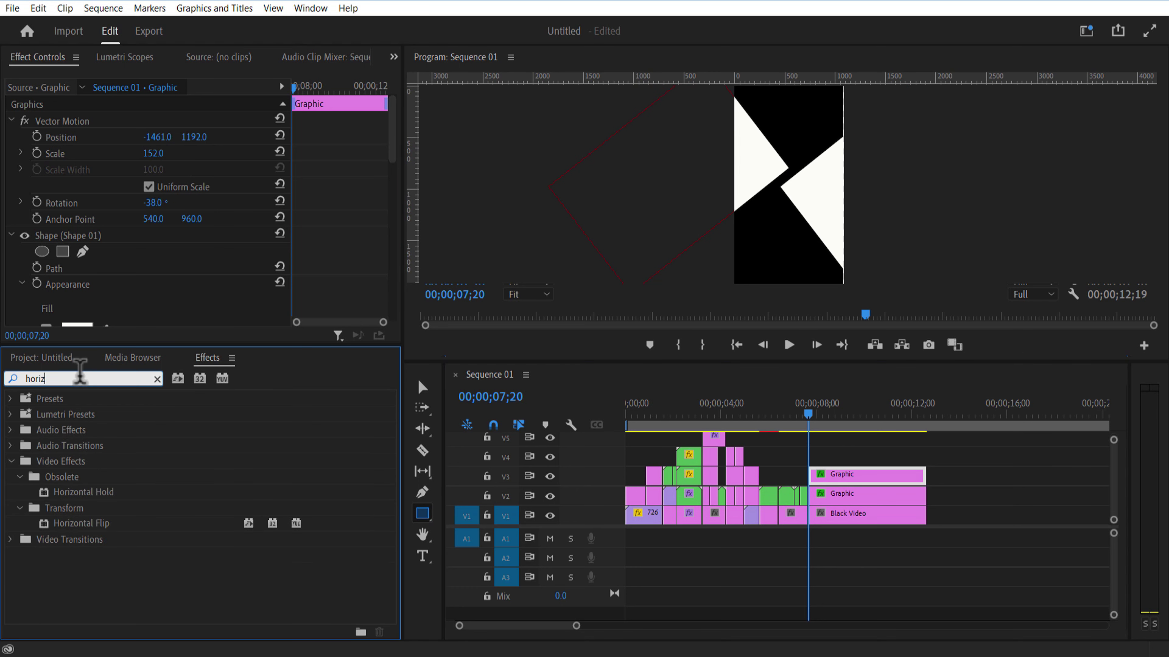
{"action": "left_click_drag", "start_coordinate": [83, 523], "coordinate": [840, 477]}
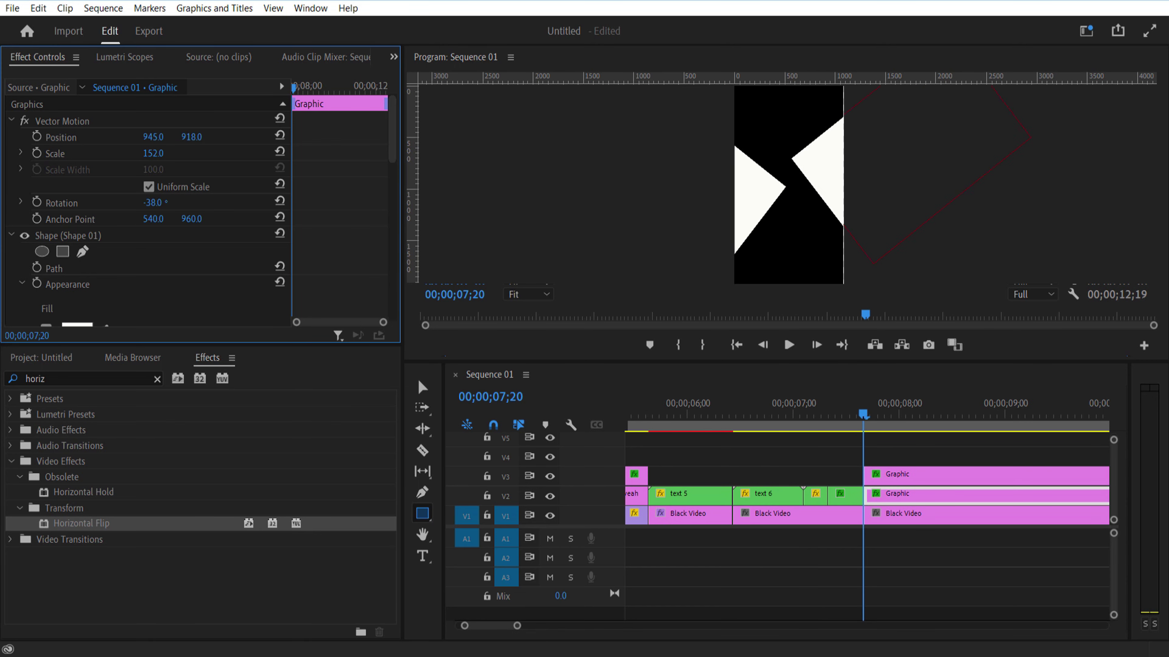
Step: Keyframe the Position of both rectangle graphics from 00;00;07;20 so they slide out of the frame
{"action": "left_click_drag", "start_coordinate": [157, 136], "coordinate": [244, 137]}
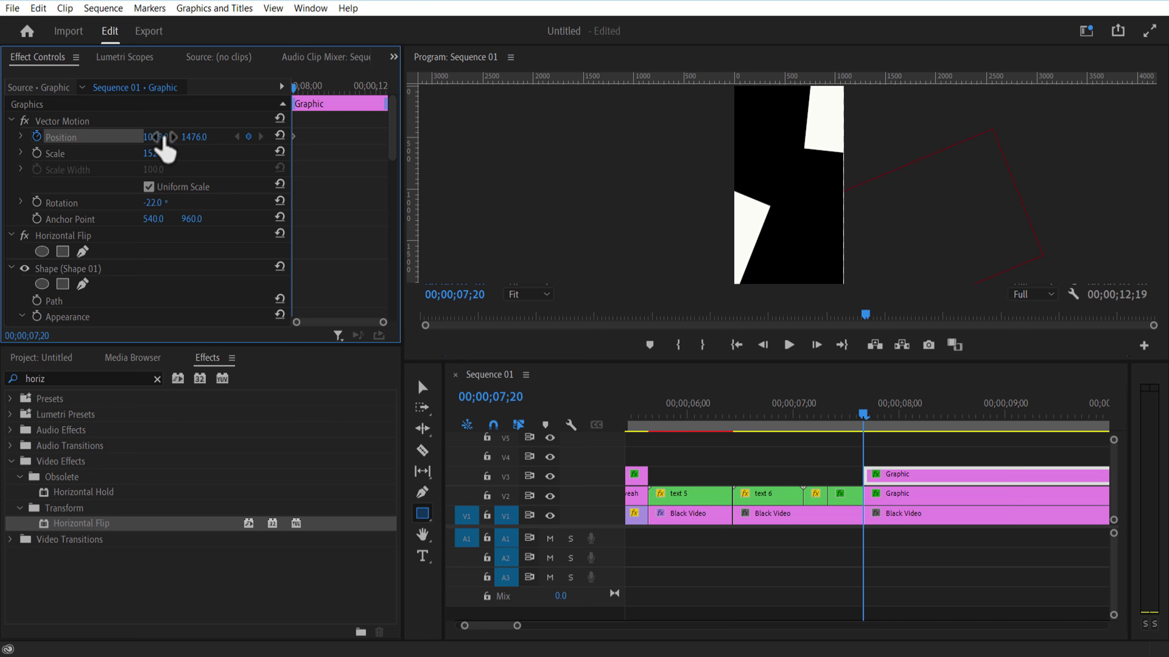
{"action": "mouse_move", "coordinate": [295, 87]}
{"action": "left_mouse_down"}
{"action": "mouse_move", "coordinate": [324, 102]}
{"action": "mouse_move", "coordinate": [295, 97]}
{"action": "left_mouse_up"}
{"action": "left_click", "coordinate": [895, 494]}
{"action": "left_click", "coordinate": [902, 474]}
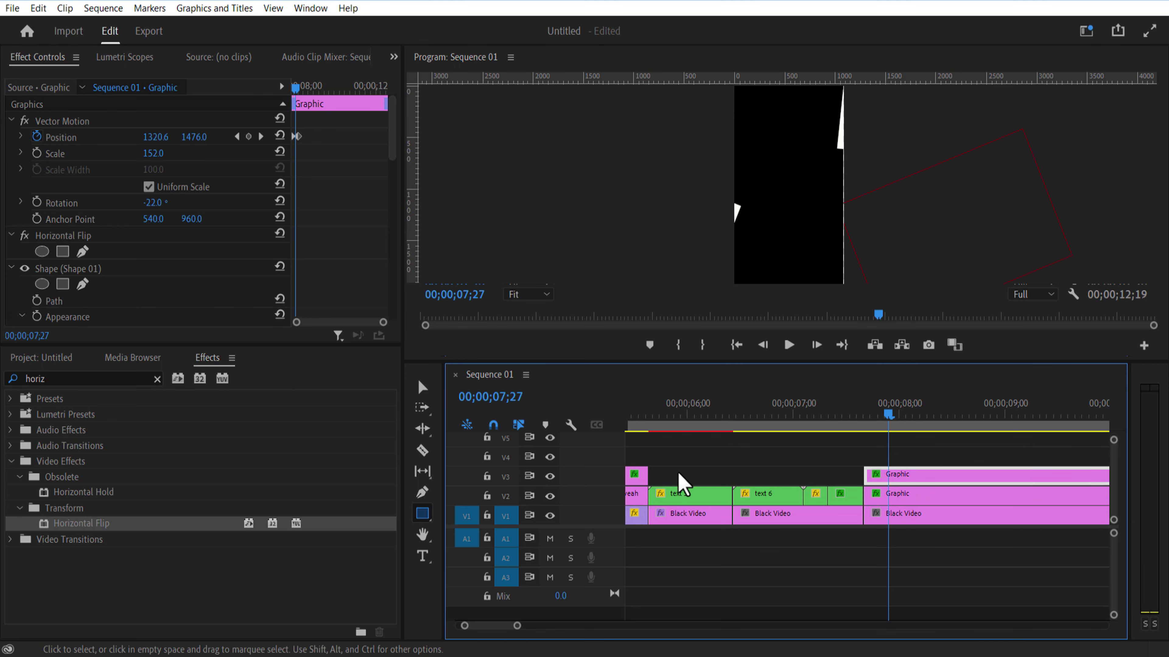
Step: Draw a circle at the frame's centre at 00;00;07;23, with its fill off and an outer stroke on
{"action": "left_click", "coordinate": [425, 513]}
{"action": "left_click", "coordinate": [474, 531]}
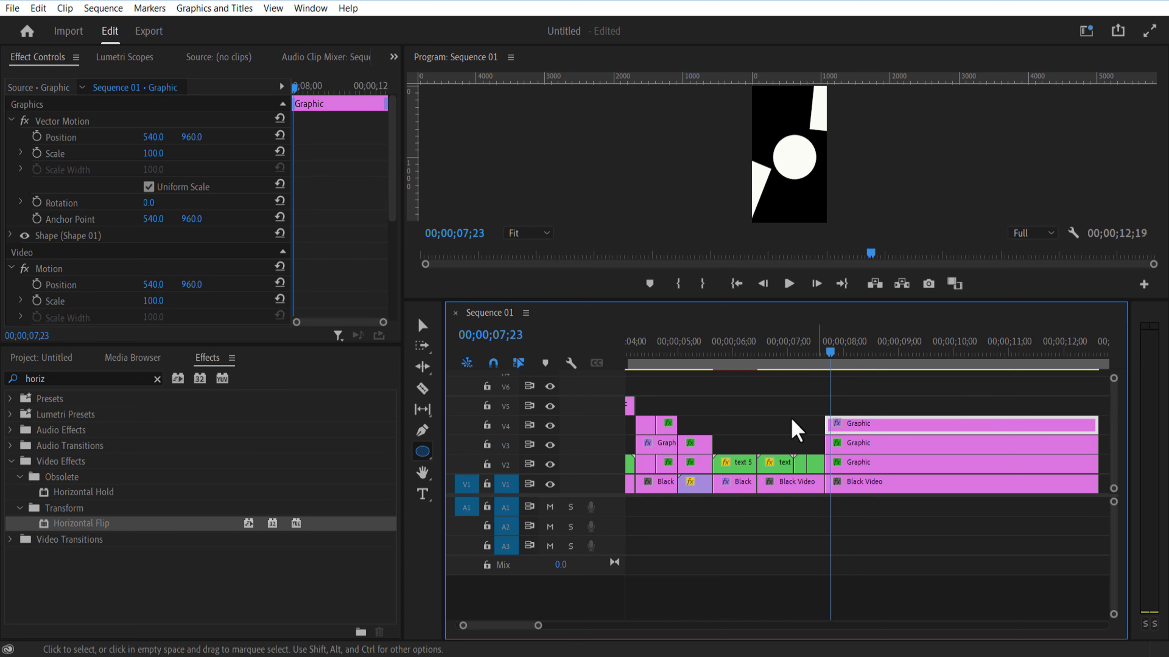
{"action": "left_click", "coordinate": [11, 235]}
{"action": "scroll", "coordinate": [110, 315], "scroll_direction": "down", "scroll_amount": 2}
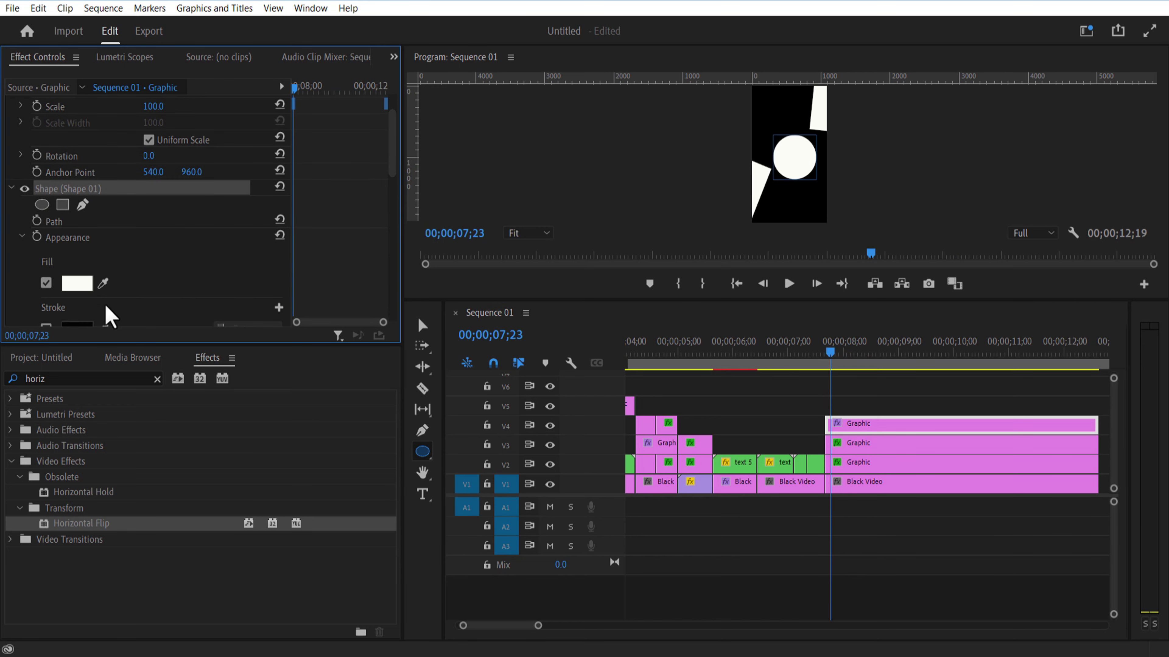
{"action": "scroll", "coordinate": [84, 317], "scroll_direction": "down", "scroll_amount": 1}
{"action": "left_click", "coordinate": [46, 298]}
{"action": "left_click", "coordinate": [46, 252]}
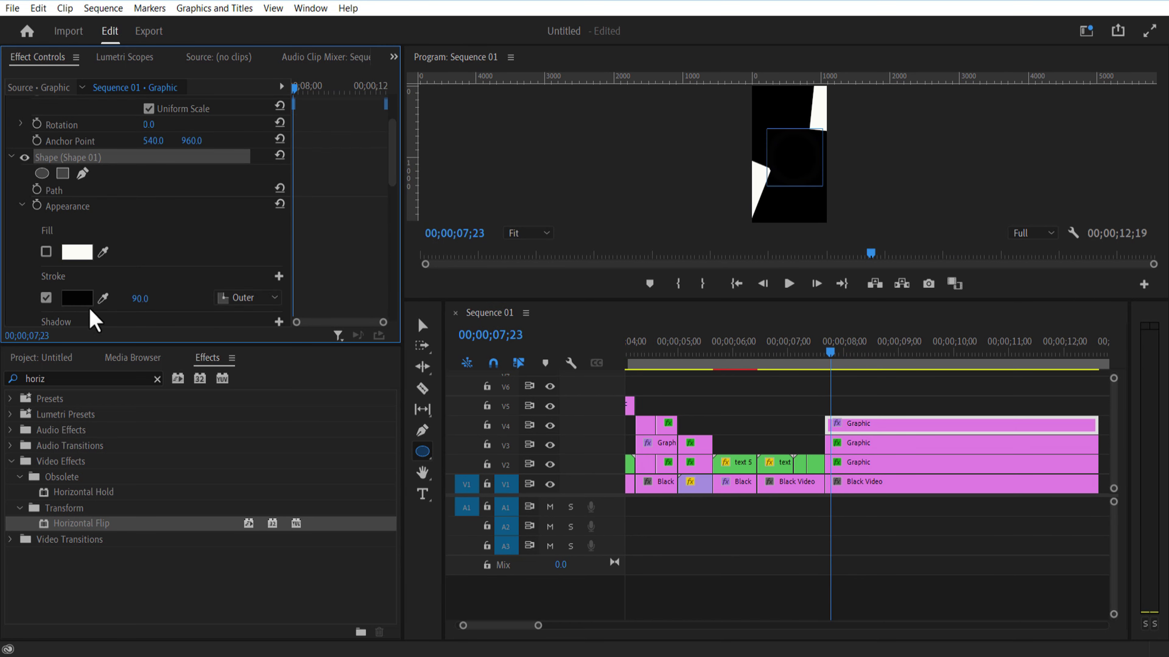
Step: Set the circle's stroke to white with width 20 and its Position to 469, 843
{"action": "left_click", "coordinate": [77, 298]}
{"action": "left_click", "coordinate": [402, 435]}
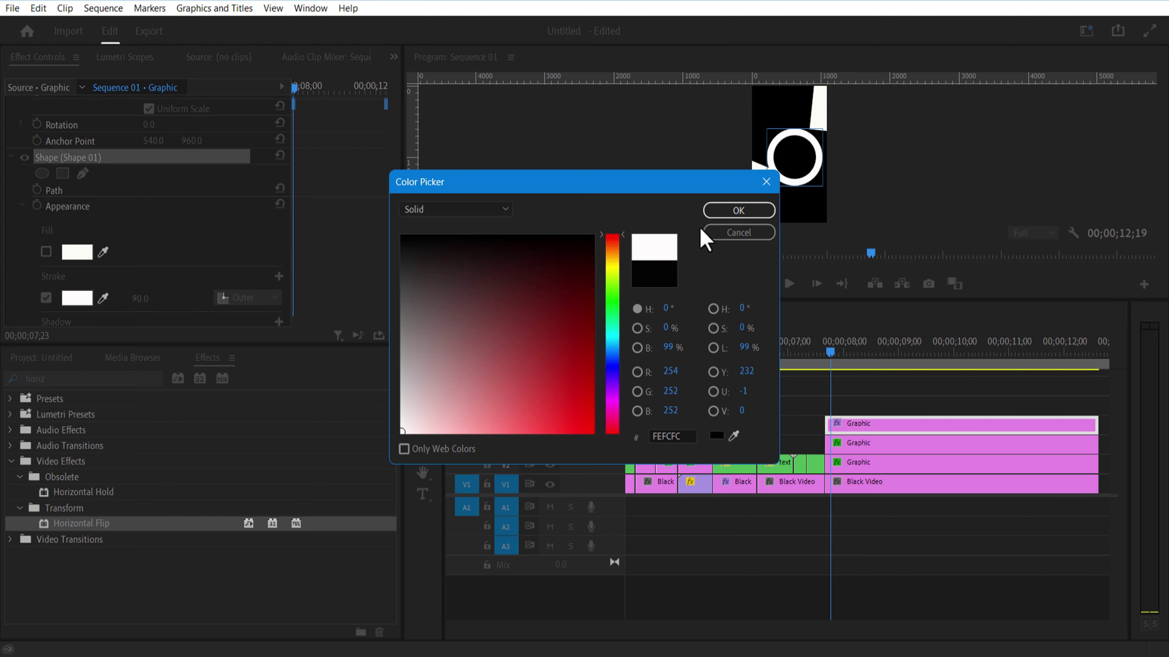
{"action": "left_click", "coordinate": [717, 211]}
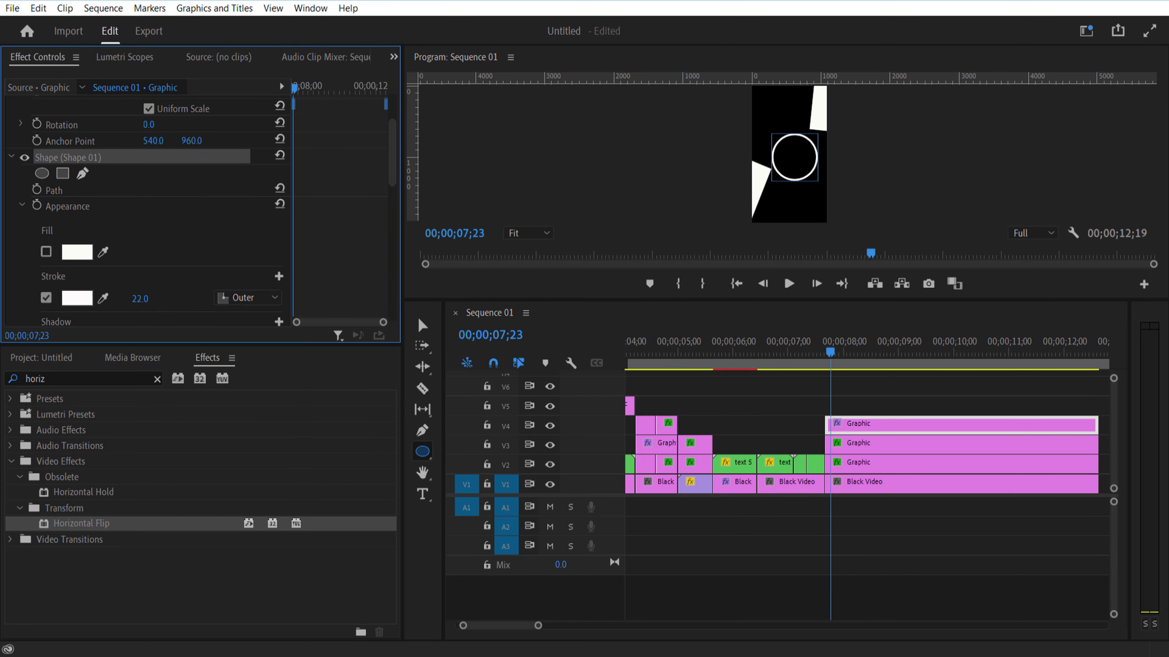
{"action": "left_click_drag", "start_coordinate": [888, 304], "coordinate": [886, 397]}
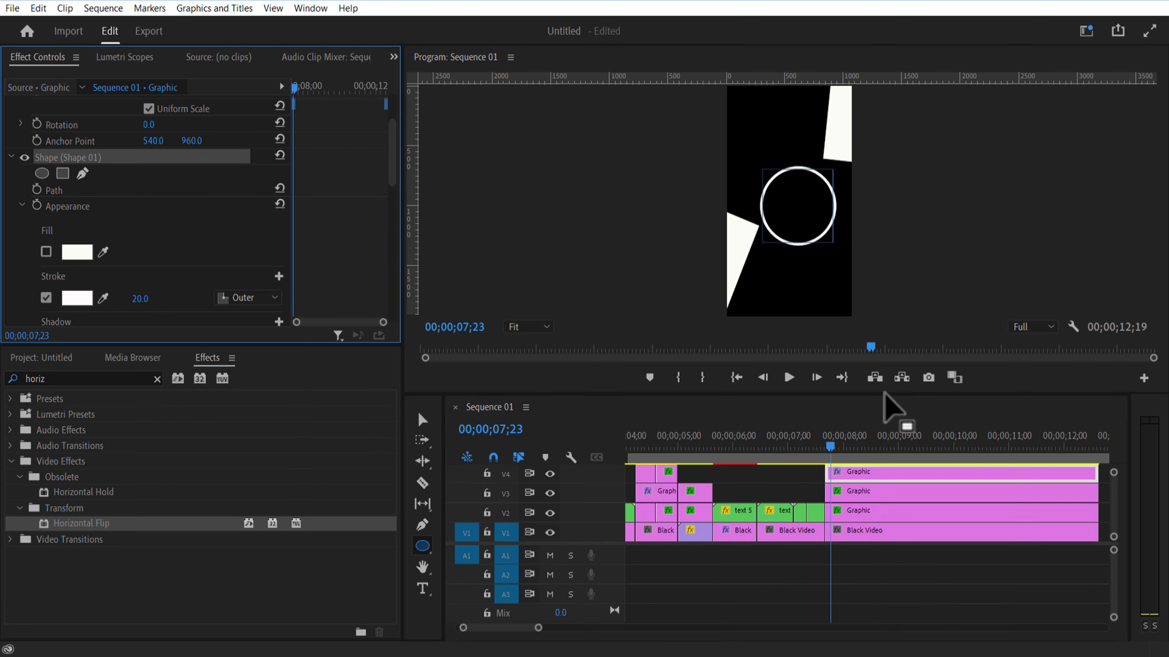
{"action": "left_click_drag", "start_coordinate": [392, 152], "coordinate": [392, 129]}
{"action": "left_click_drag", "start_coordinate": [153, 137], "coordinate": [121, 137]}
{"action": "left_click_drag", "start_coordinate": [192, 137], "coordinate": [133, 137]}
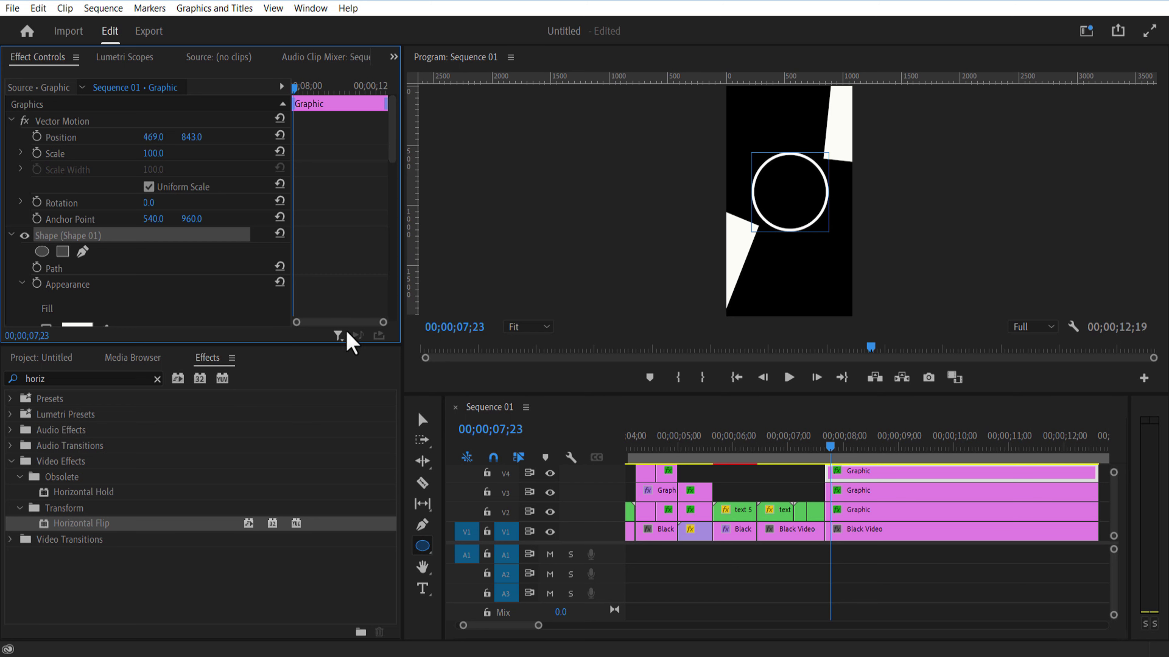
Step: Apply the Turbulent Displace effect to the circle graphic on V4 and thicken its stroke
{"action": "left_click", "coordinate": [100, 375]}
{"action": "type", "text": "turbu"}
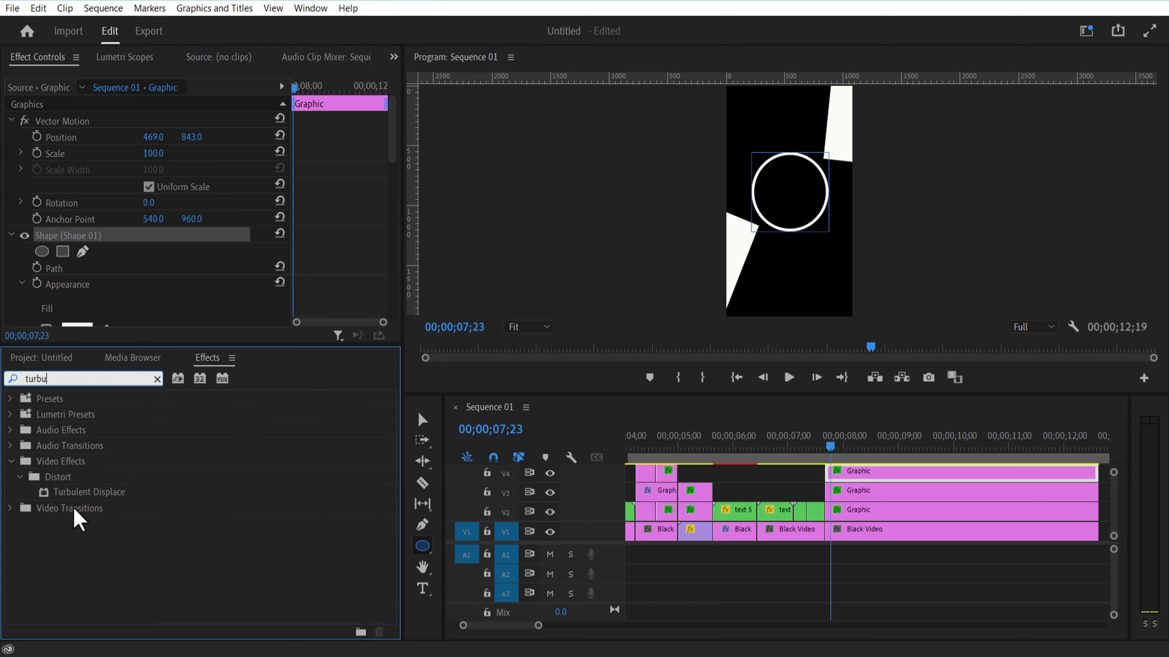
{"action": "mouse_move", "coordinate": [77, 496]}
{"action": "left_mouse_down"}
{"action": "mouse_move", "coordinate": [735, 499]}
{"action": "mouse_move", "coordinate": [843, 472]}
{"action": "left_mouse_up"}
{"action": "scroll", "coordinate": [396, 178], "scroll_direction": "down", "scroll_amount": 5}
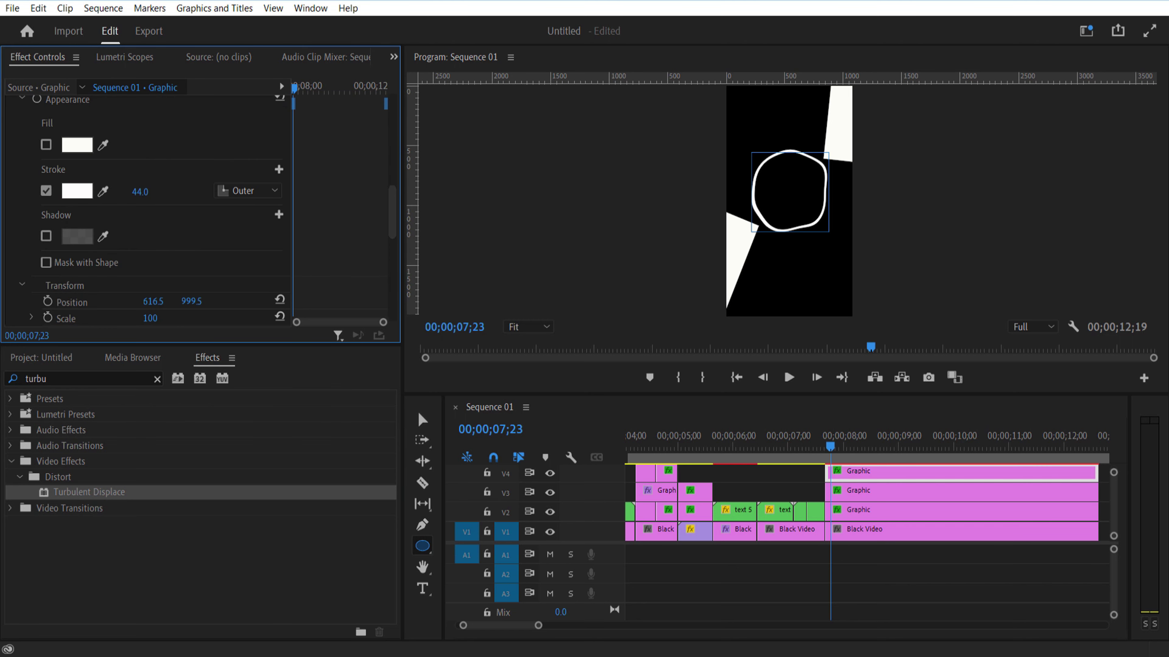
{"action": "left_click", "coordinate": [147, 192]}
{"action": "type", "text": "4"}
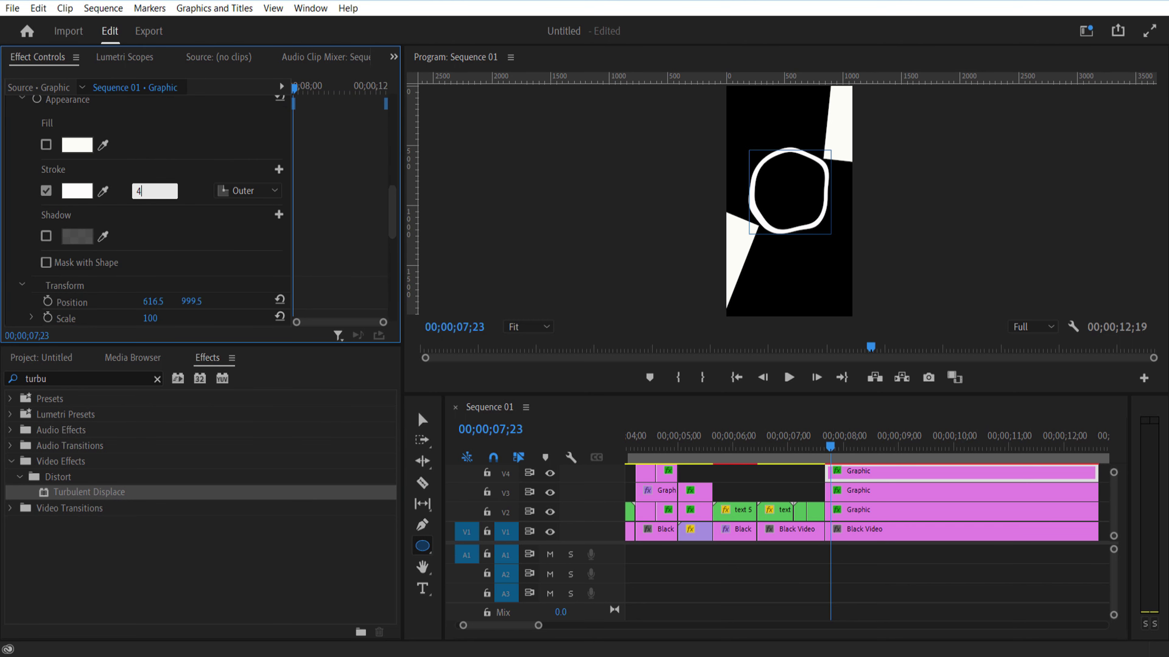
{"action": "scroll", "coordinate": [394, 213], "scroll_direction": "down", "scroll_amount": 3}
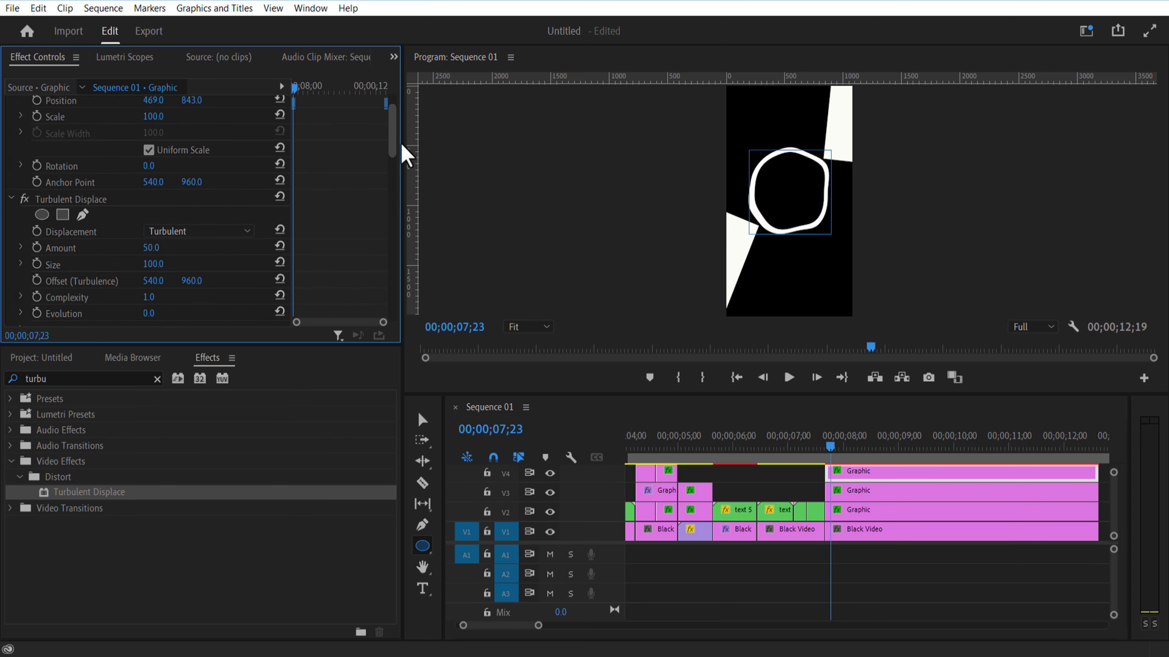
Step: Keyframe the circle's Scale from 0 at 00;00;07;20 up to 257, and animate its Position to 338, 843
{"action": "left_click", "coordinate": [825, 446]}
{"action": "left_click", "coordinate": [835, 479]}
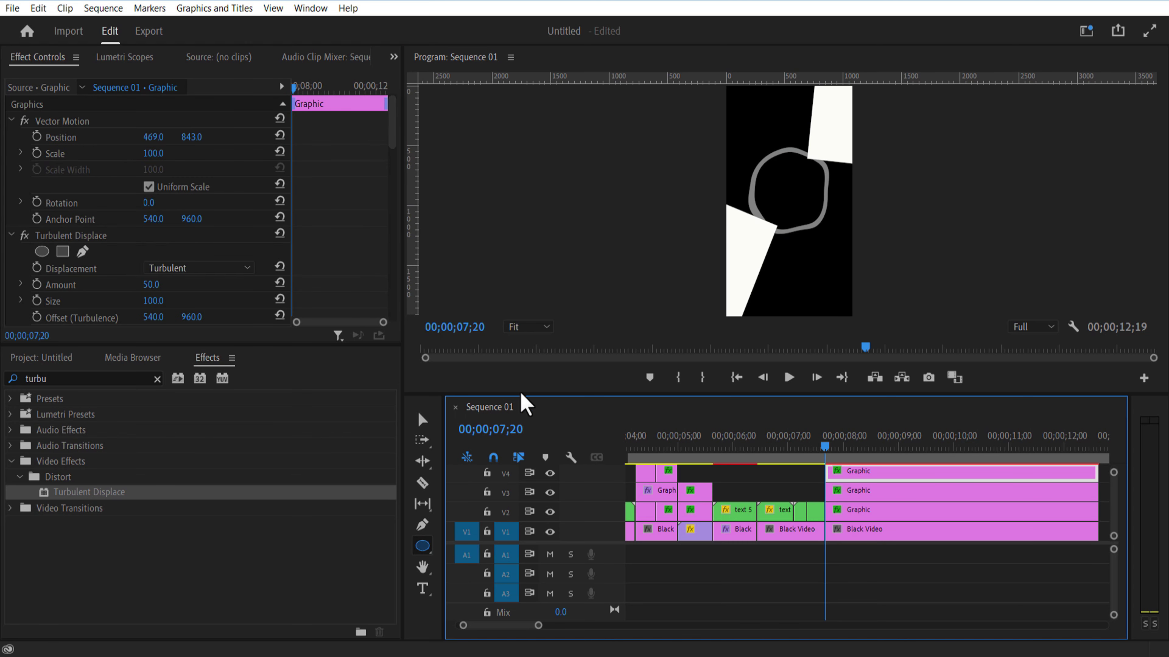
{"action": "left_click_drag", "start_coordinate": [154, 156], "coordinate": [121, 157]}
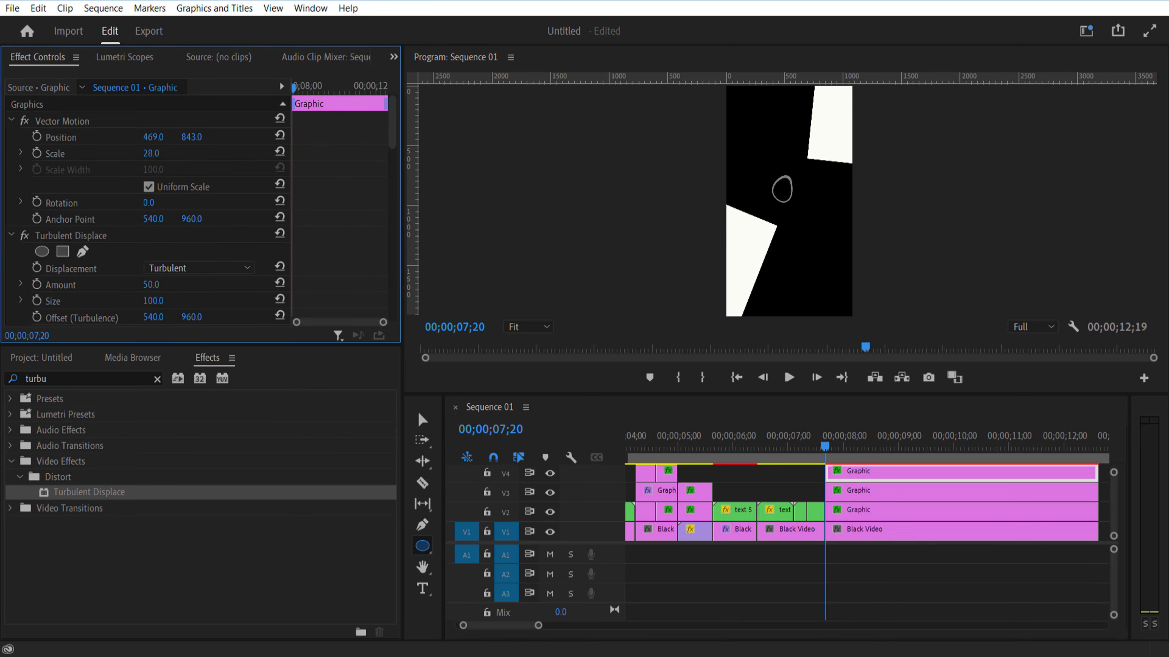
{"action": "left_click", "coordinate": [72, 155]}
{"action": "left_click_drag", "start_coordinate": [293, 94], "coordinate": [298, 92]}
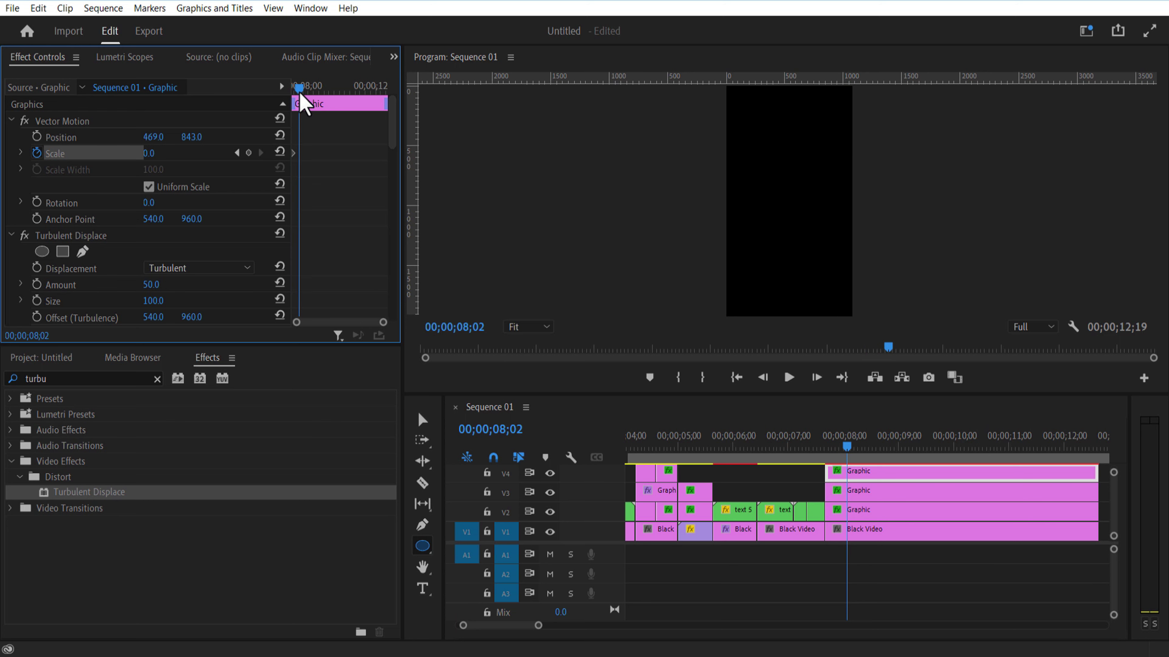
{"action": "left_click_drag", "start_coordinate": [149, 154], "coordinate": [268, 155]}
{"action": "mouse_move", "coordinate": [299, 89]}
{"action": "left_mouse_down"}
{"action": "mouse_move", "coordinate": [278, 95]}
{"action": "mouse_move", "coordinate": [302, 105]}
{"action": "left_mouse_up"}
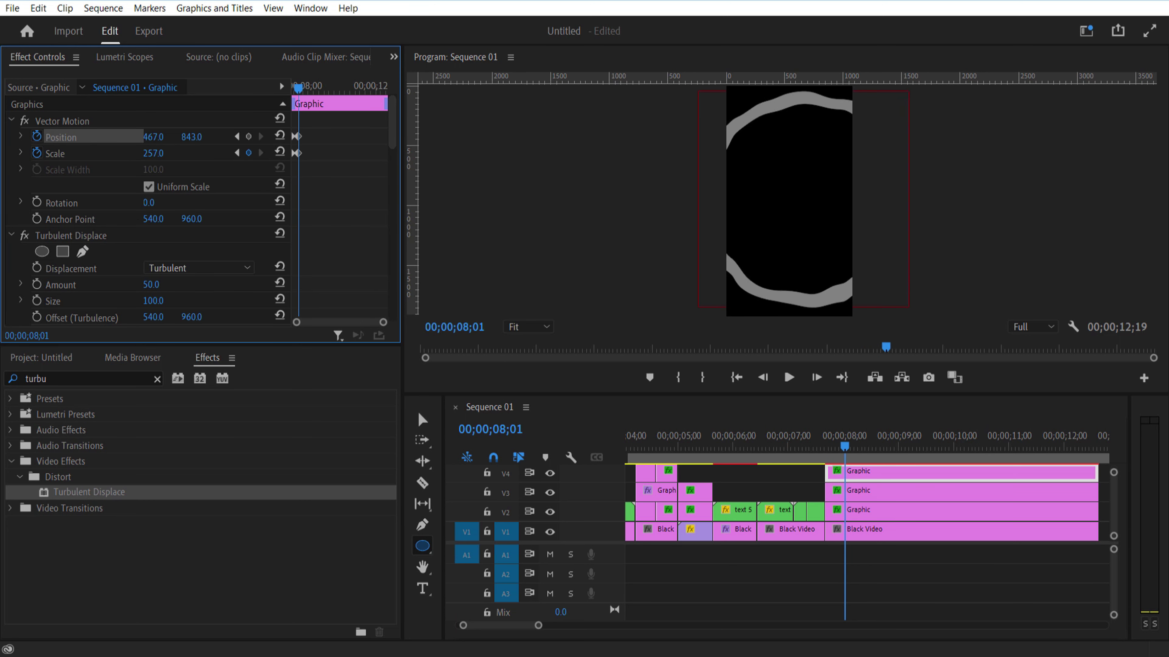
{"action": "left_click_drag", "start_coordinate": [298, 105], "coordinate": [300, 108]}
Step: Duplicate the circle graphic onto V5 and replace the copy's Position and Scale keyframes with fixed values of 469, 889 and 131
{"action": "left_click_drag", "start_coordinate": [872, 393], "coordinate": [866, 349]}
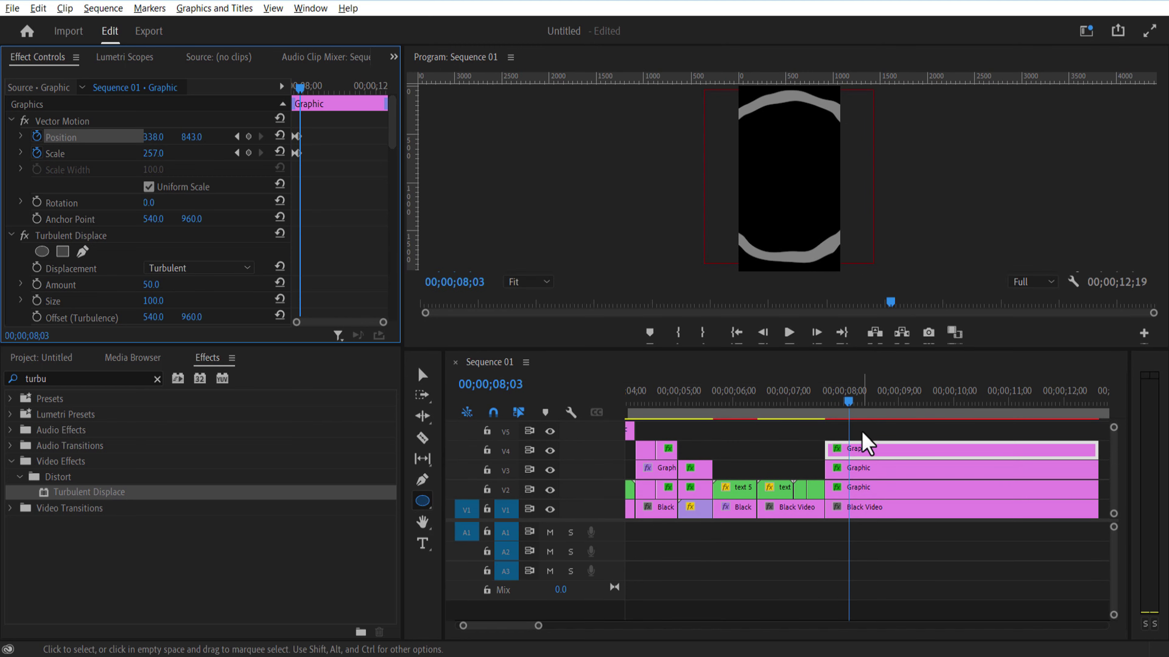
{"action": "left_click_drag", "start_coordinate": [859, 448], "coordinate": [858, 433]}
{"action": "left_click", "coordinate": [869, 431]}
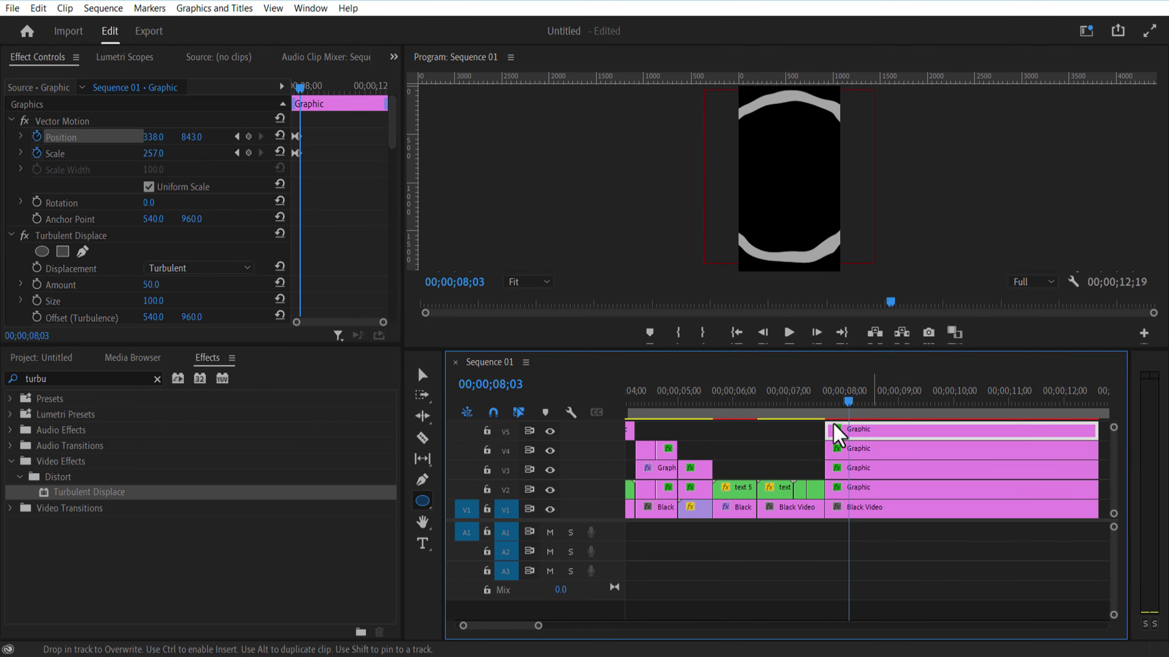
{"action": "left_click_drag", "start_coordinate": [319, 130], "coordinate": [285, 150]}
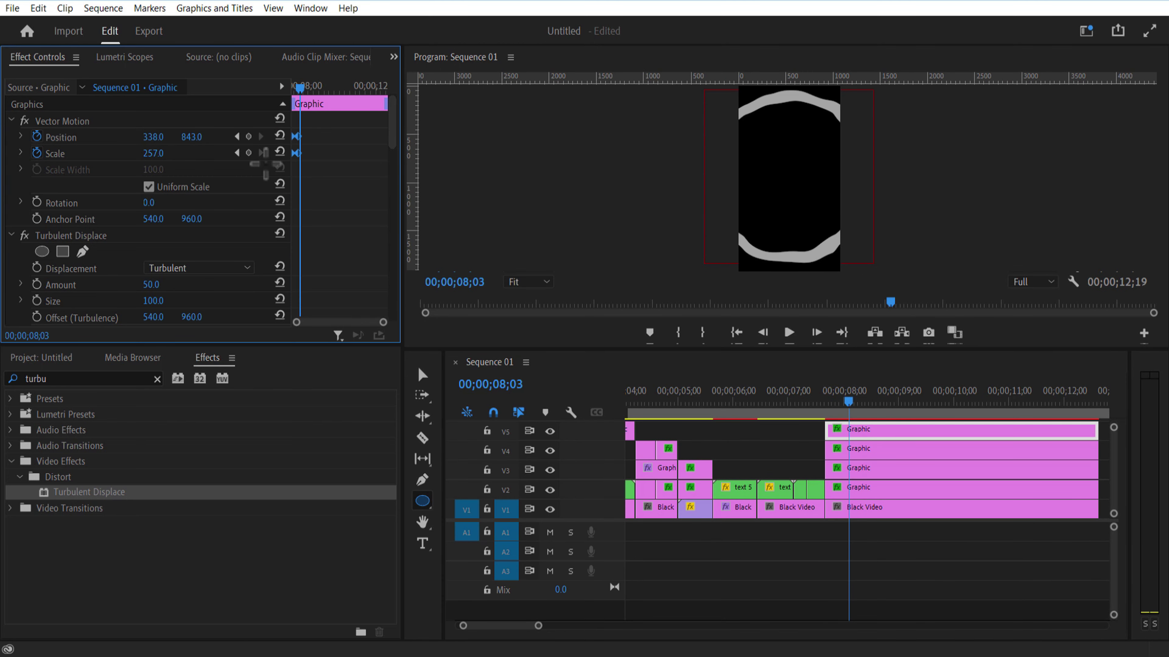
{"action": "key", "text": "Delete"}
{"action": "left_click_drag", "start_coordinate": [300, 96], "coordinate": [296, 98]}
{"action": "left_click_drag", "start_coordinate": [847, 427], "coordinate": [852, 442]}
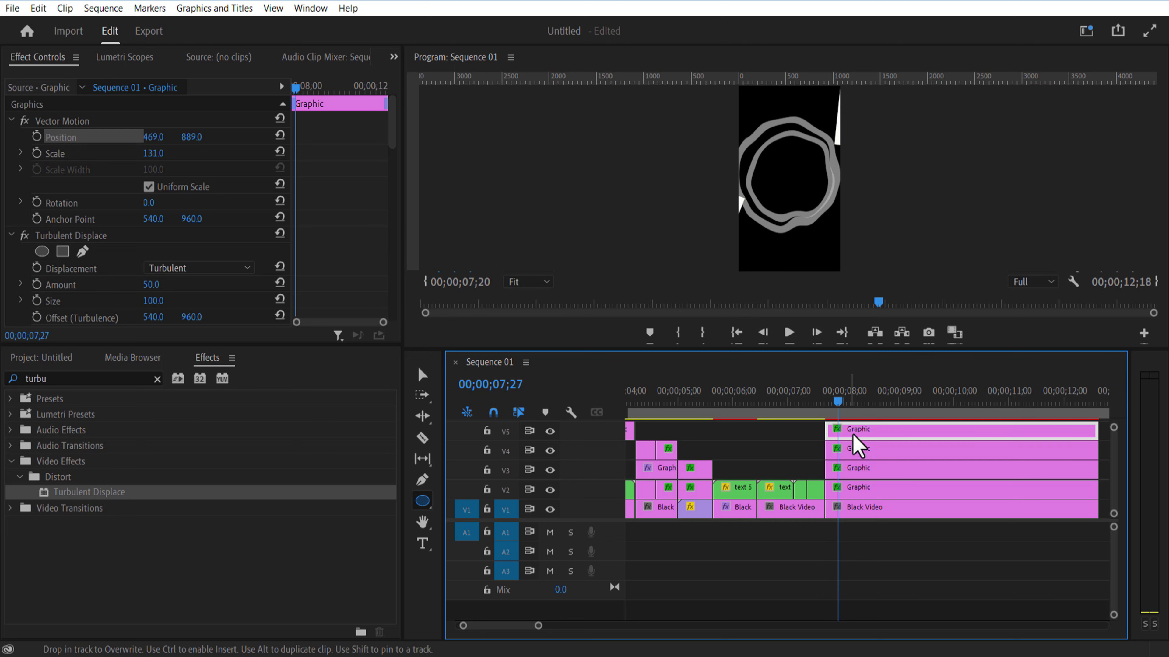
Step: Keyframe the Scale of the V5 circle copy so that it grows from 00;00;07;27
{"action": "left_click", "coordinate": [36, 153]}
{"action": "left_click_drag", "start_coordinate": [298, 97], "coordinate": [300, 100]}
{"action": "left_click_drag", "start_coordinate": [149, 153], "coordinate": [171, 153]}
{"action": "left_click", "coordinate": [156, 137]}
{"action": "left_click_drag", "start_coordinate": [301, 92], "coordinate": [294, 93]}
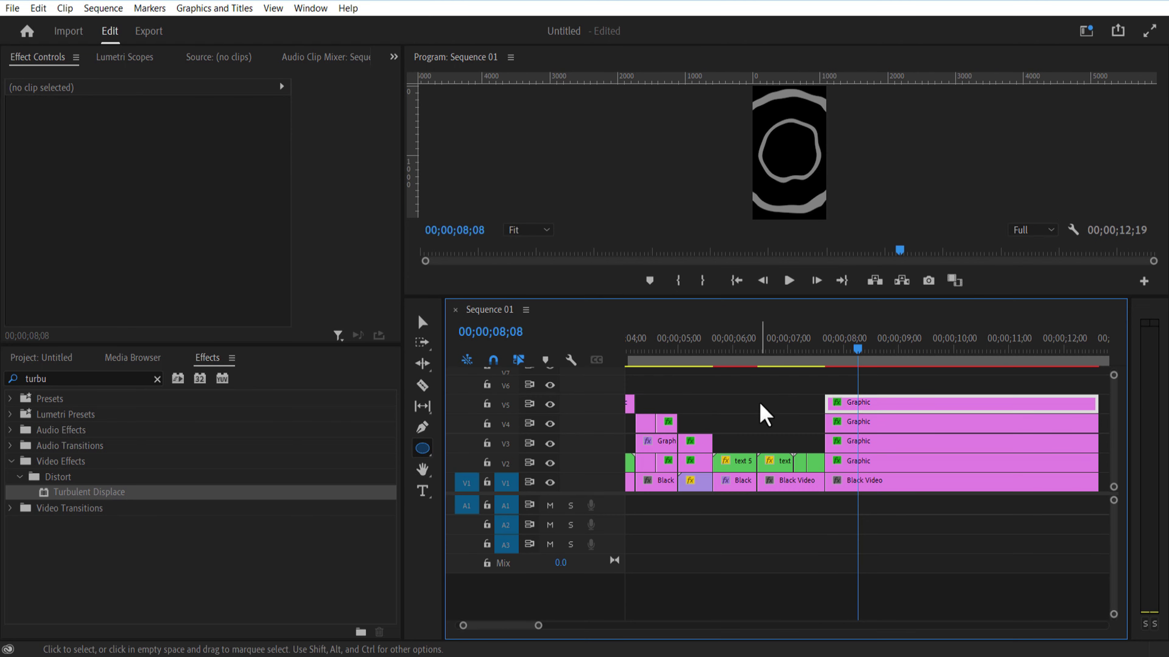
Step: Draw a rectangle graphic over the centre of the frame, inside the smaller ring, at 00;00;08;08
{"action": "left_click", "coordinate": [761, 407]}
{"action": "left_click", "coordinate": [431, 452]}
{"action": "left_click", "coordinate": [465, 446]}
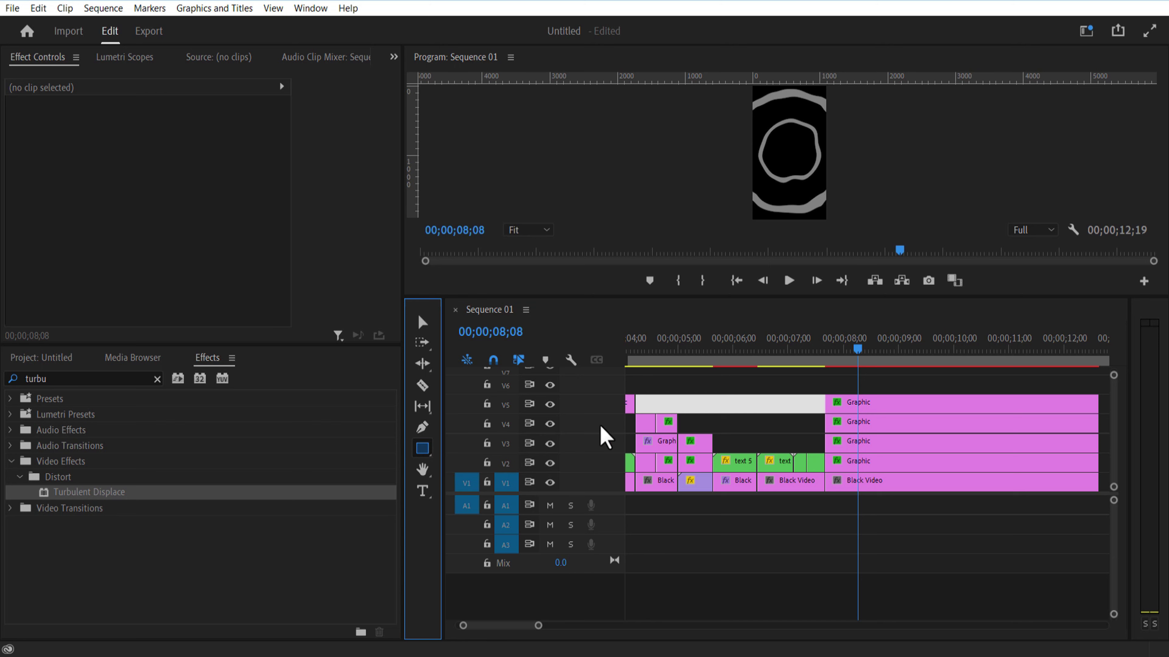
{"action": "left_click_drag", "start_coordinate": [767, 190], "coordinate": [825, 233]}
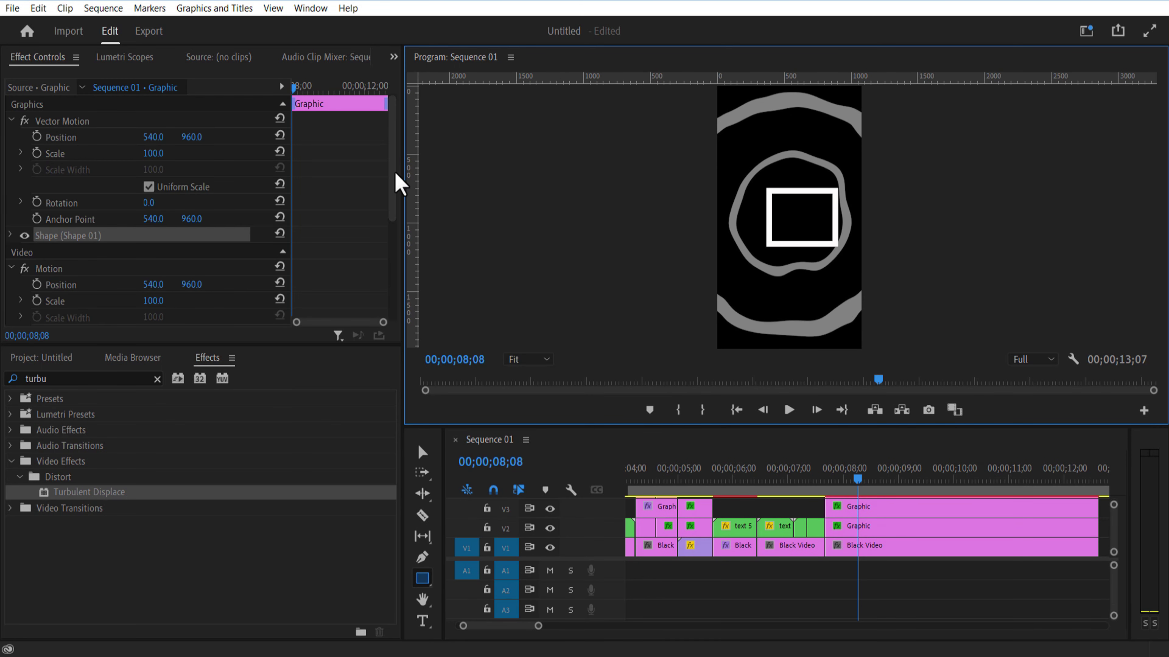
Step: Give the rectangle a solid white fill and turn off its stroke
{"action": "left_click_drag", "start_coordinate": [399, 183], "coordinate": [398, 193]}
{"action": "left_click", "coordinate": [10, 215]}
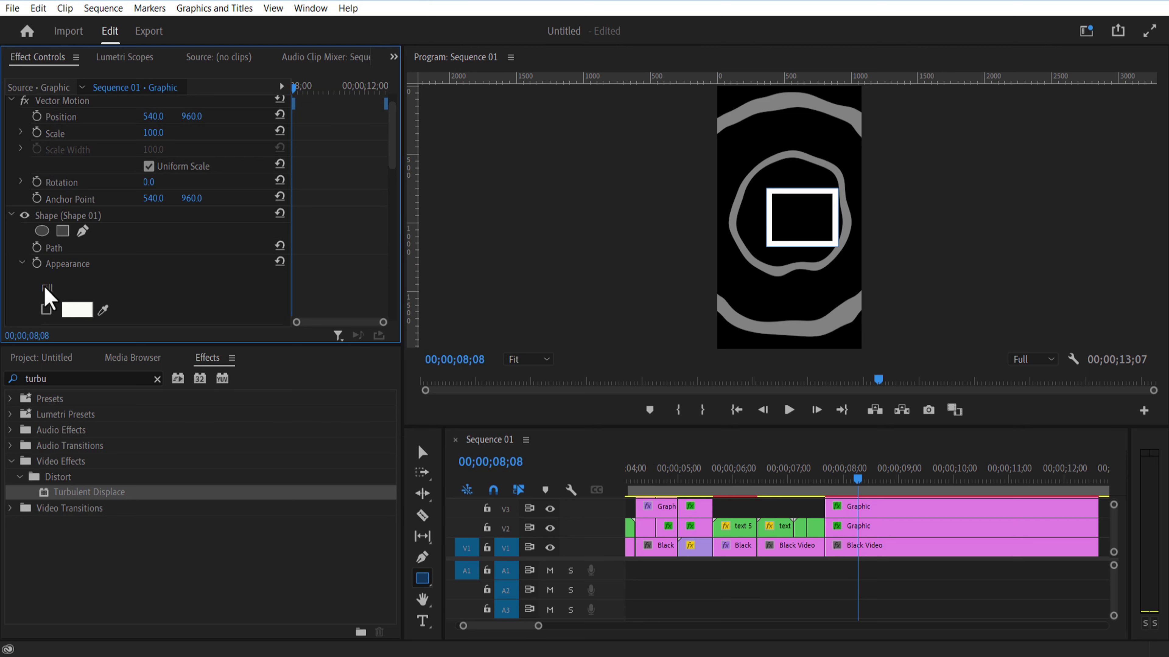
{"action": "left_click", "coordinate": [46, 309]}
{"action": "scroll", "coordinate": [94, 304], "scroll_direction": "down", "scroll_amount": 1}
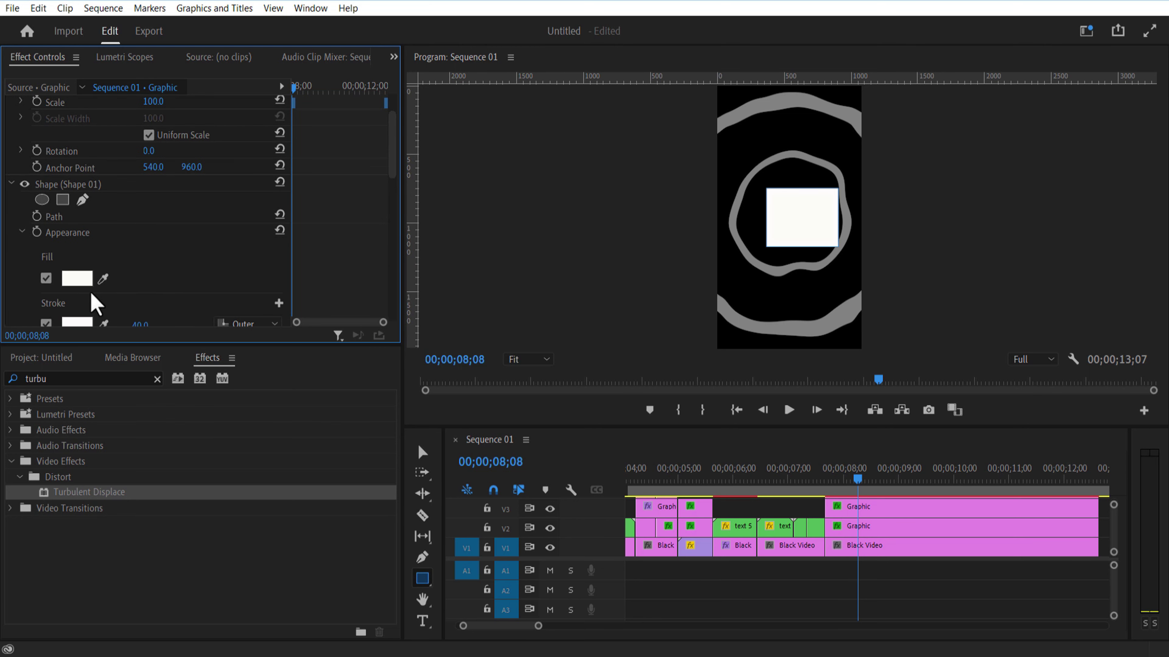
{"action": "left_click", "coordinate": [46, 323]}
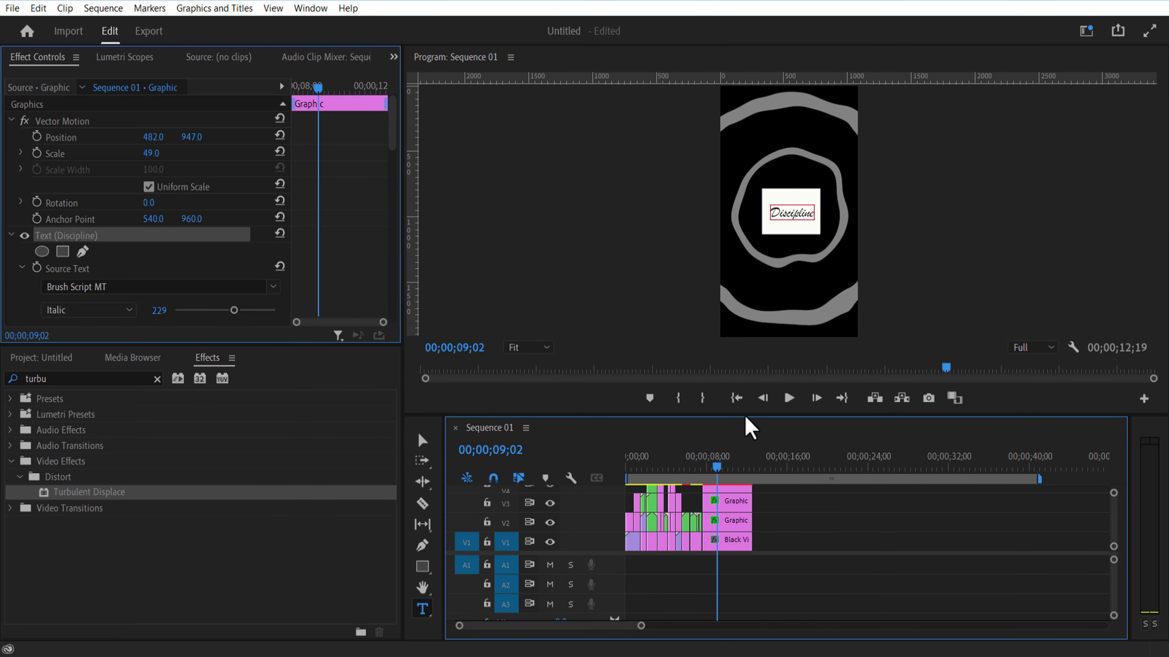
Step: Nest the white rectangle and the "Discipline" text clip into a sequence named "rectangle"
{"action": "left_click_drag", "start_coordinate": [743, 417], "coordinate": [759, 219]}
{"action": "left_click_drag", "start_coordinate": [766, 320], "coordinate": [738, 348]}
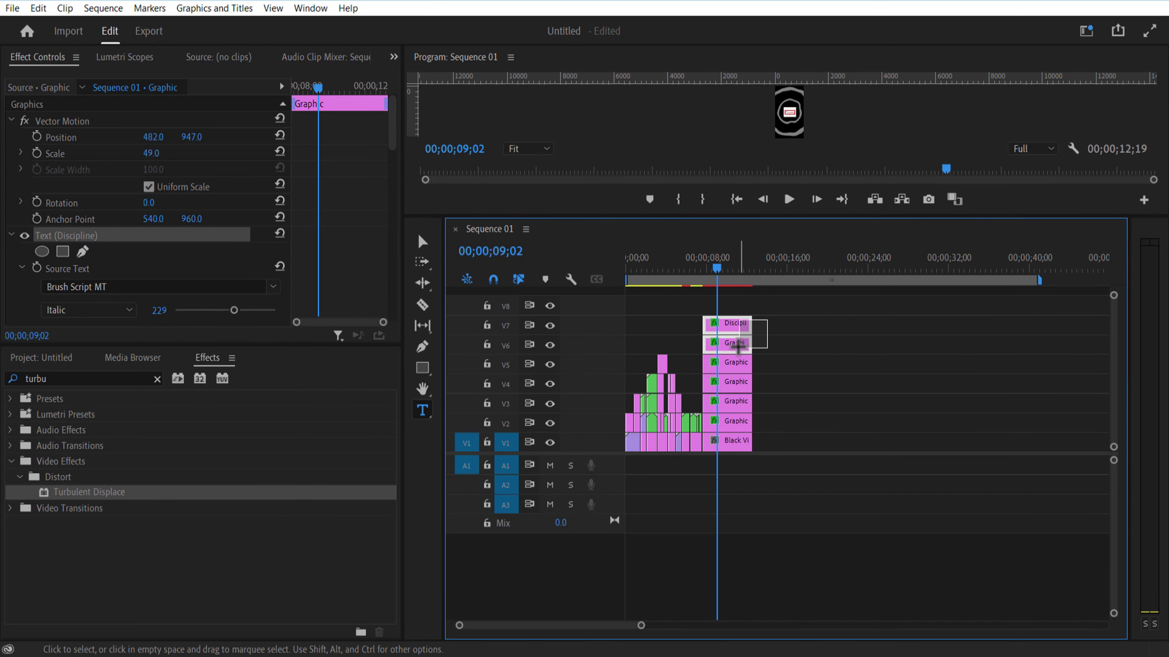
{"action": "right_click", "coordinate": [736, 346]}
{"action": "left_click", "coordinate": [783, 374]}
{"action": "type", "text": "rectangle"}
{"action": "key", "text": "Return"}
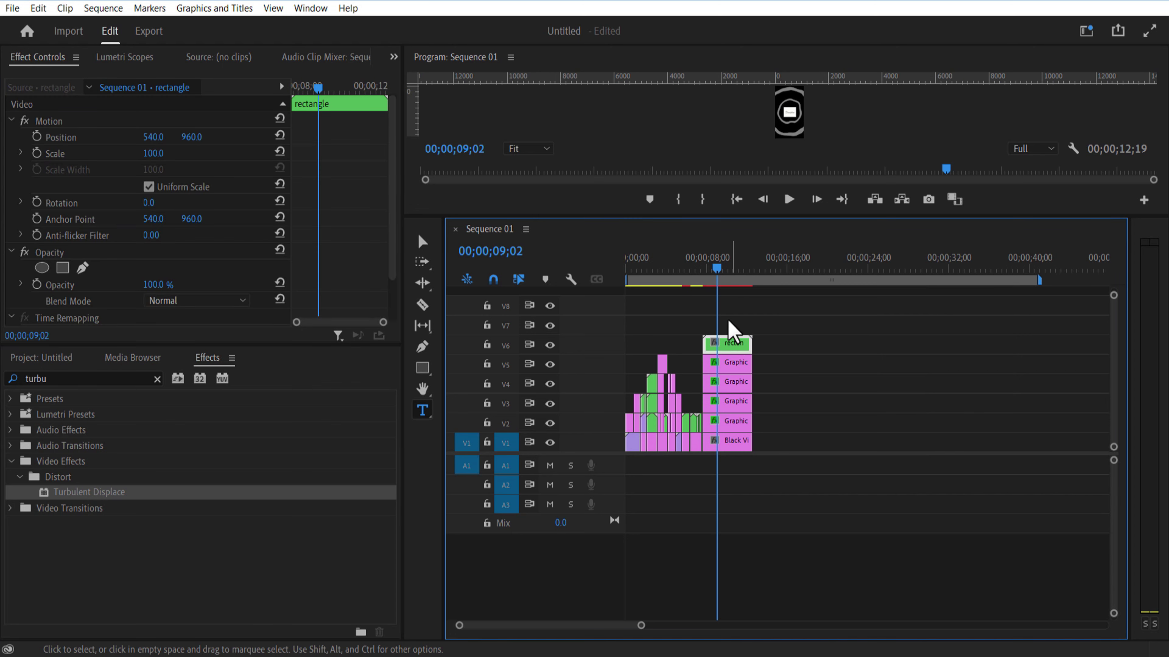
Step: Keyframe the rectangle nest's Scale so that it grows from 0 near 00;00;07;28 up to 113
{"action": "left_click_drag", "start_coordinate": [717, 274], "coordinate": [703, 278]}
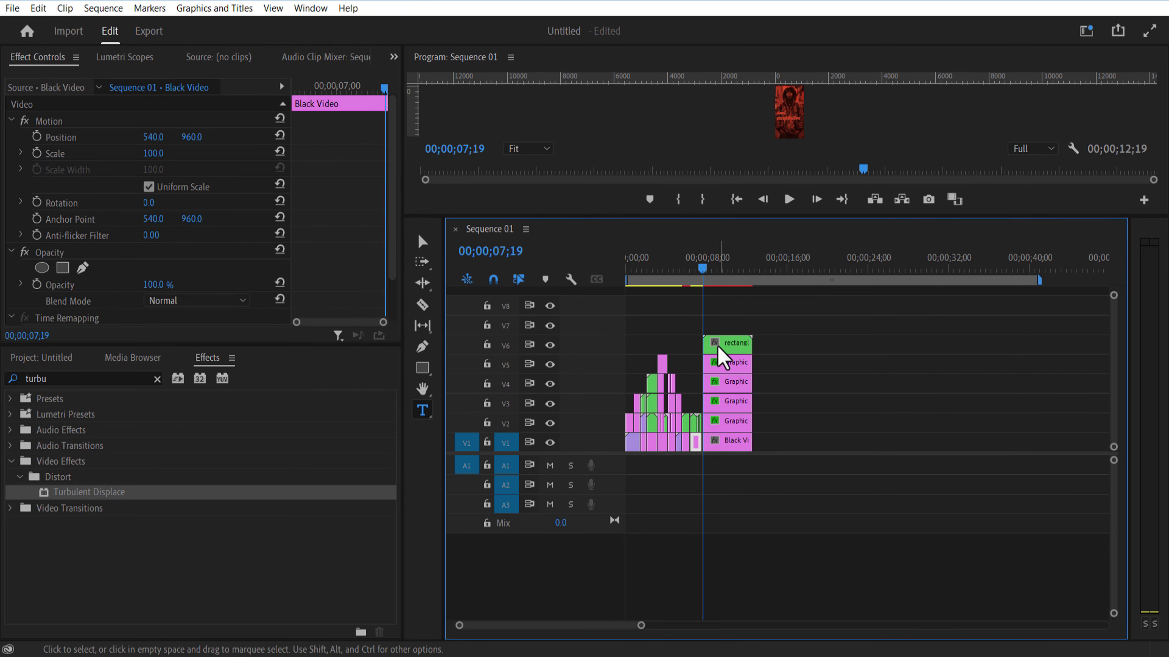
{"action": "left_click", "coordinate": [718, 349]}
{"action": "left_click_drag", "start_coordinate": [782, 215], "coordinate": [782, 391]}
{"action": "left_click_drag", "start_coordinate": [702, 443], "coordinate": [707, 443]}
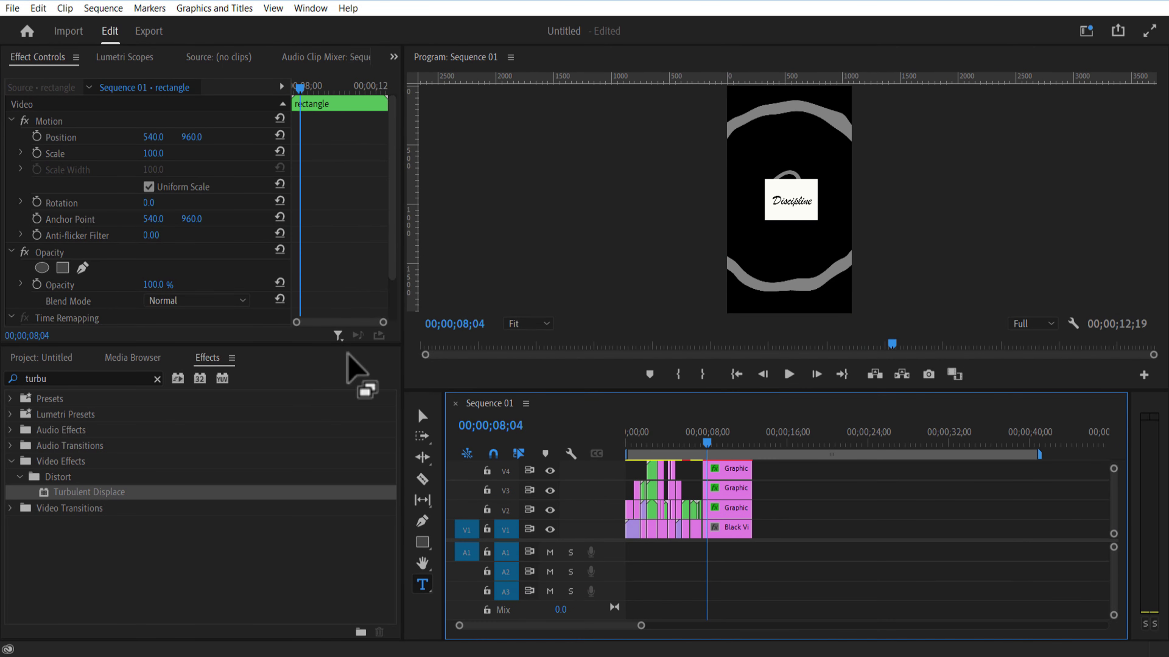
{"action": "left_click", "coordinate": [36, 153]}
{"action": "left_click_drag", "start_coordinate": [151, 153], "coordinate": [111, 154]}
{"action": "left_click_drag", "start_coordinate": [706, 443], "coordinate": [704, 445]}
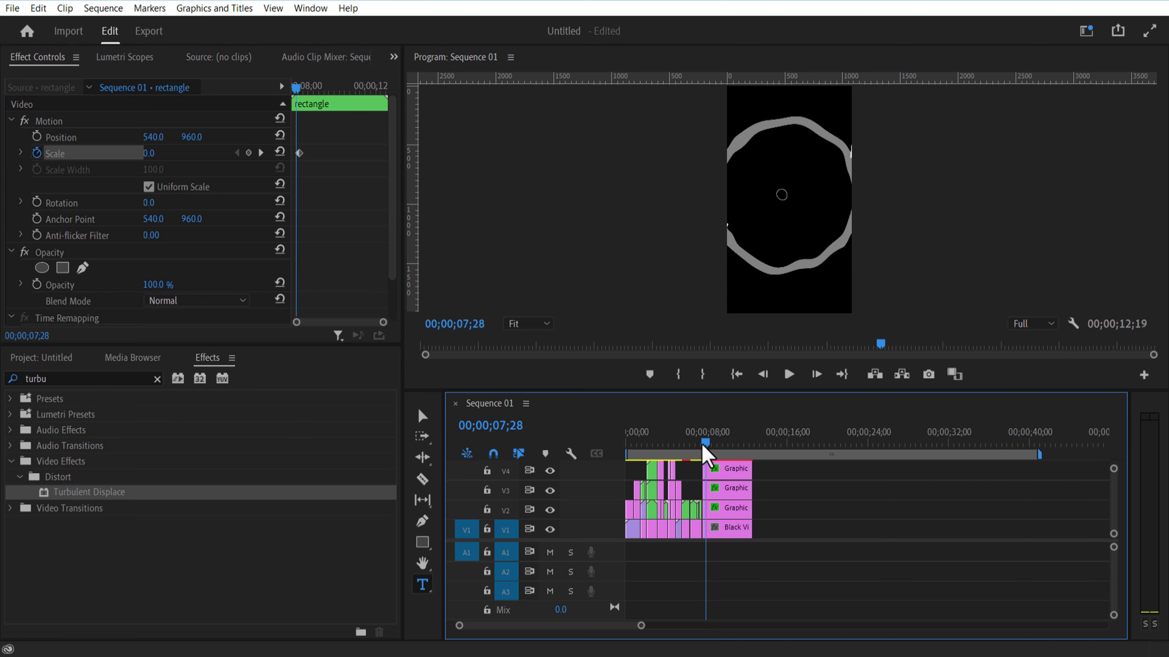
{"action": "left_click_drag", "start_coordinate": [300, 154], "coordinate": [296, 153]}
{"action": "left_click", "coordinate": [302, 87]}
{"action": "left_click_drag", "start_coordinate": [151, 153], "coordinate": [194, 154]}
Step: Keyframe the rectangle nest's Rotation alongside its Scale animation, ending at 0°
{"action": "left_click_drag", "start_coordinate": [303, 90], "coordinate": [295, 93]}
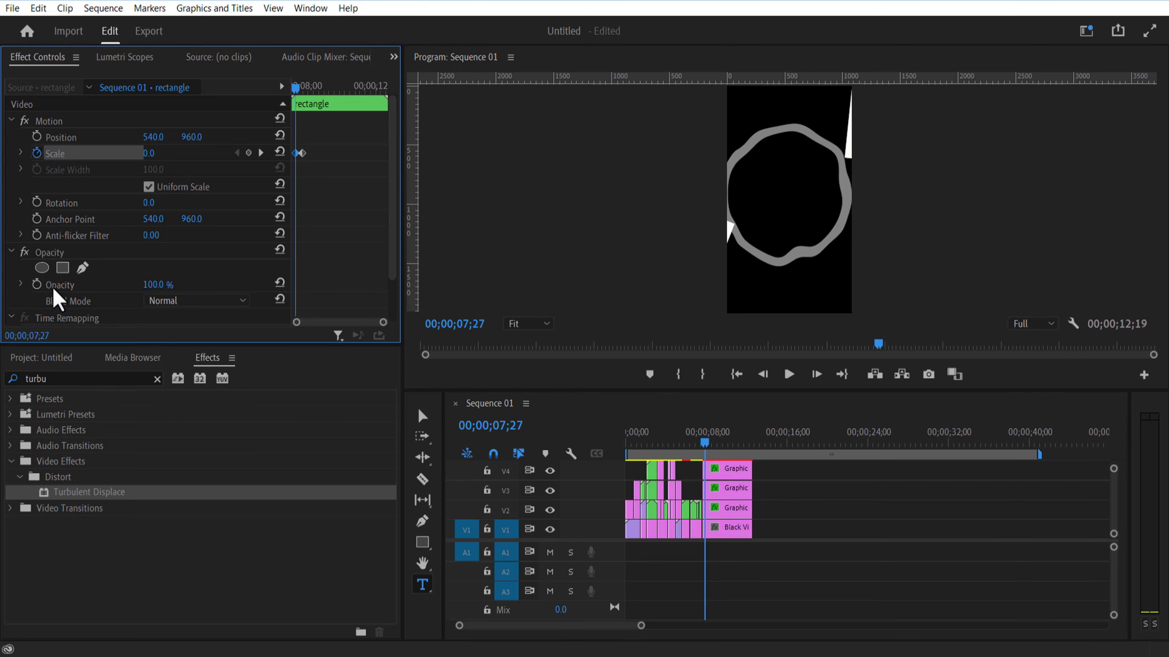
{"action": "left_click_drag", "start_coordinate": [295, 87], "coordinate": [307, 170]}
{"action": "mouse_move", "coordinate": [316, 98]}
{"action": "left_mouse_down"}
{"action": "mouse_move", "coordinate": [297, 105]}
{"action": "mouse_move", "coordinate": [307, 110]}
{"action": "left_mouse_up"}
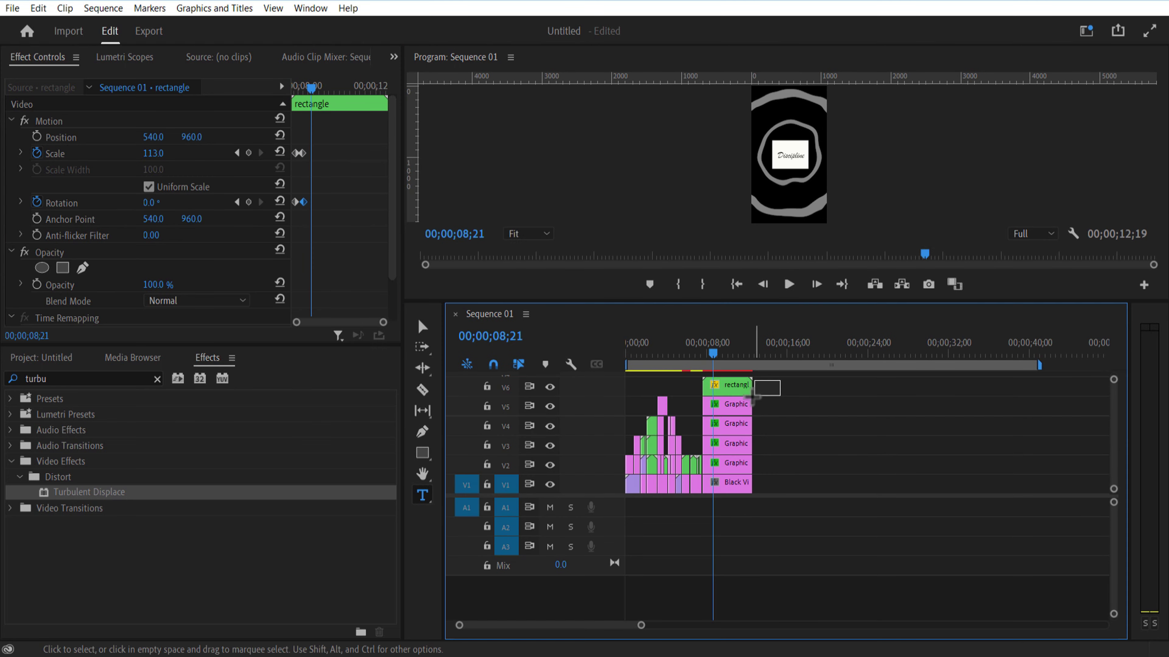
Step: Nest the ring graphics and the rectangle nest above the black video as "last scene 1"
{"action": "left_click", "coordinate": [856, 464]}
{"action": "type", "text": "last scene 1"}
{"action": "left_click", "coordinate": [554, 345]}
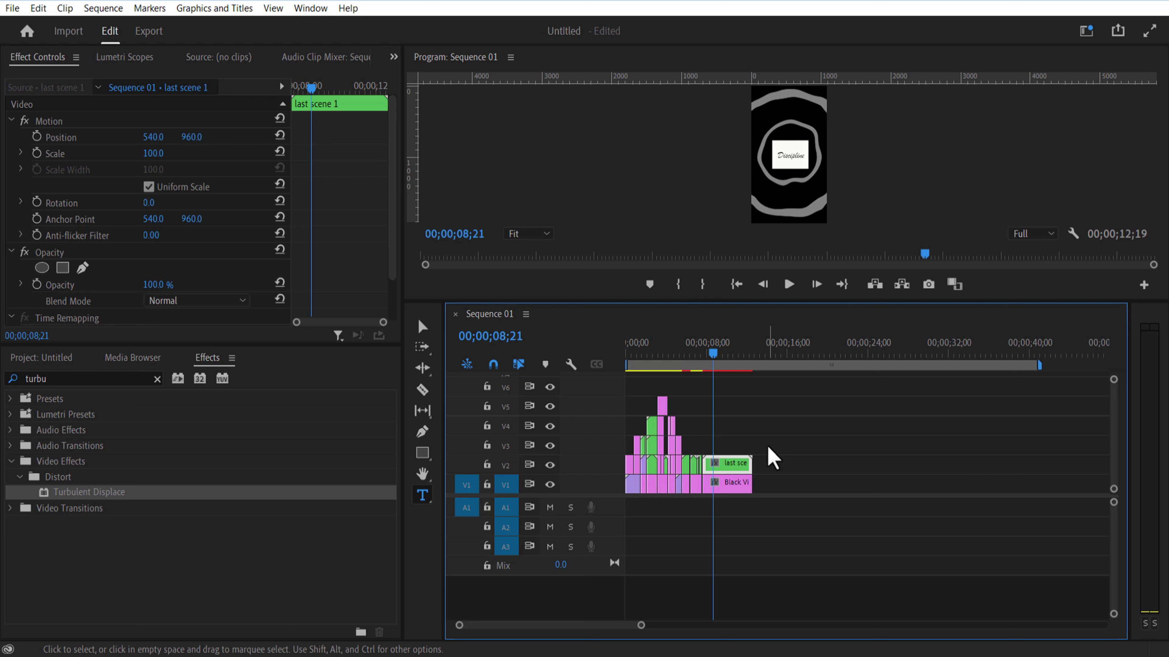
Step: Create a 1080x1920 adjustment layer and place it on V3 above the last scene 1 clip
{"action": "left_click", "coordinate": [69, 358]}
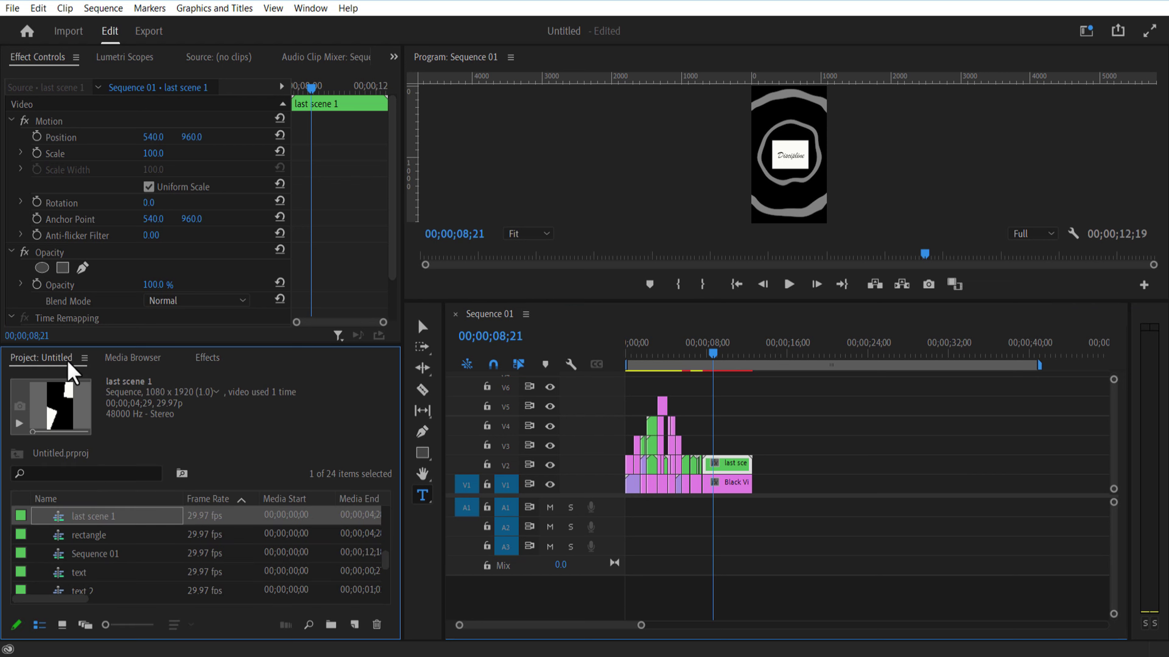
{"action": "left_click", "coordinate": [354, 624]}
{"action": "left_click", "coordinate": [401, 525]}
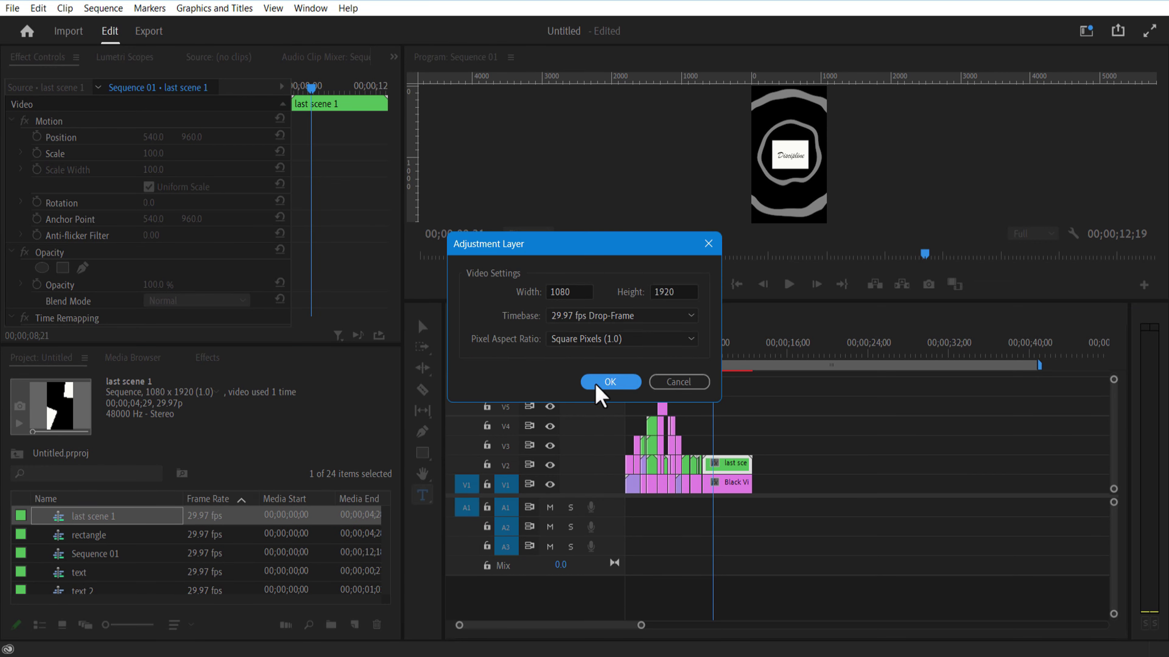
{"action": "left_click", "coordinate": [625, 383]}
{"action": "left_click_drag", "start_coordinate": [258, 515], "coordinate": [732, 443]}
Step: Find the Noise video effect, apply it to the adjustment layer on V3, and inspect its settings
{"action": "left_click", "coordinate": [207, 357]}
{"action": "left_click", "coordinate": [88, 378]}
{"action": "type", "text": "noise"}
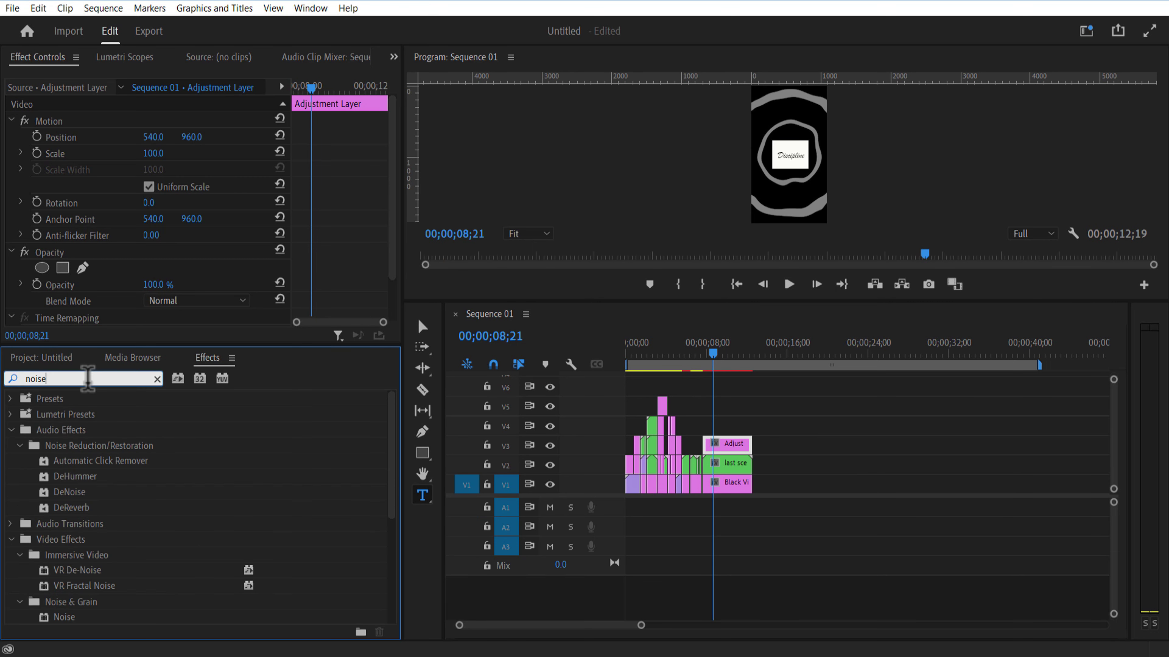
{"action": "scroll", "coordinate": [115, 580], "scroll_direction": "down", "scroll_amount": 1}
{"action": "left_click_drag", "start_coordinate": [64, 588], "coordinate": [235, 581]}
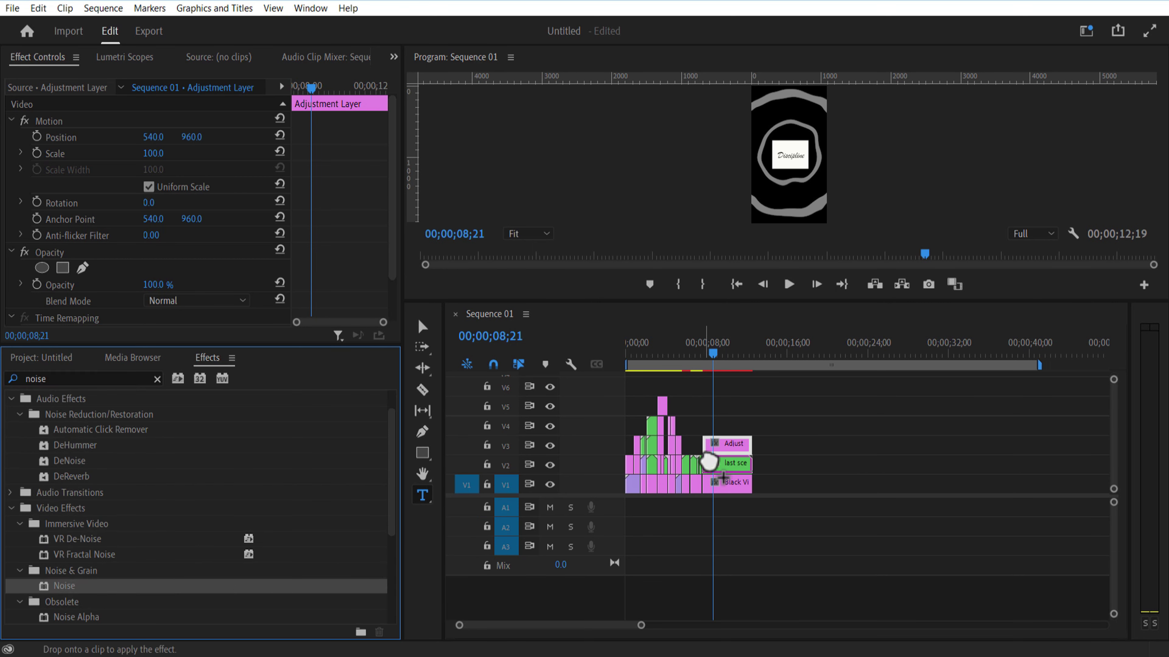
{"action": "left_click_drag", "start_coordinate": [709, 463], "coordinate": [716, 444]}
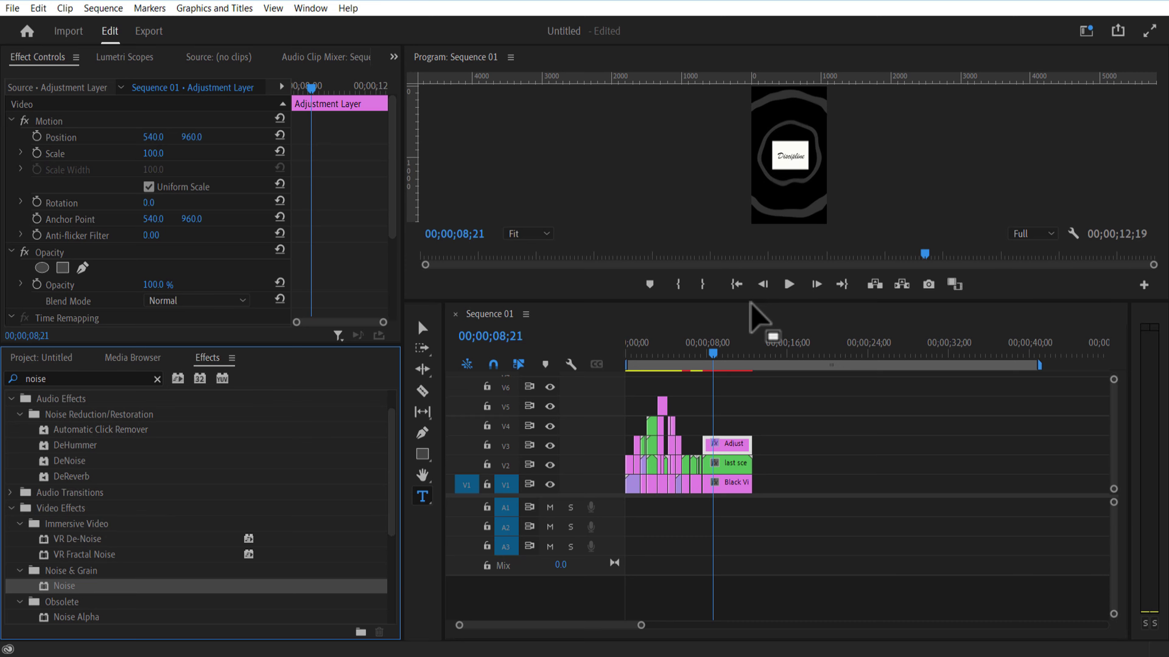
{"action": "left_click_drag", "start_coordinate": [750, 302], "coordinate": [782, 465]}
{"action": "scroll", "coordinate": [161, 267], "scroll_direction": "down", "scroll_amount": 3}
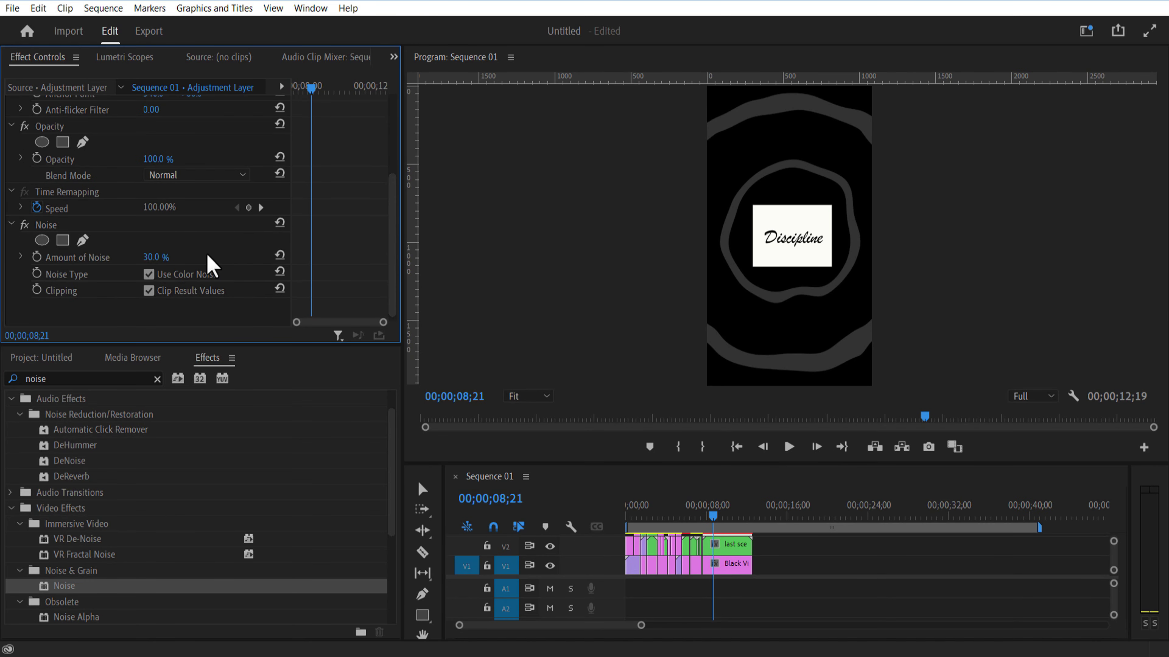
Step: Cut the final scene at 00;00;08;12 and remove the rest of last scene 1 and its adjustment layer, keeping the black video
{"action": "left_click_drag", "start_coordinate": [714, 514], "coordinate": [704, 515]}
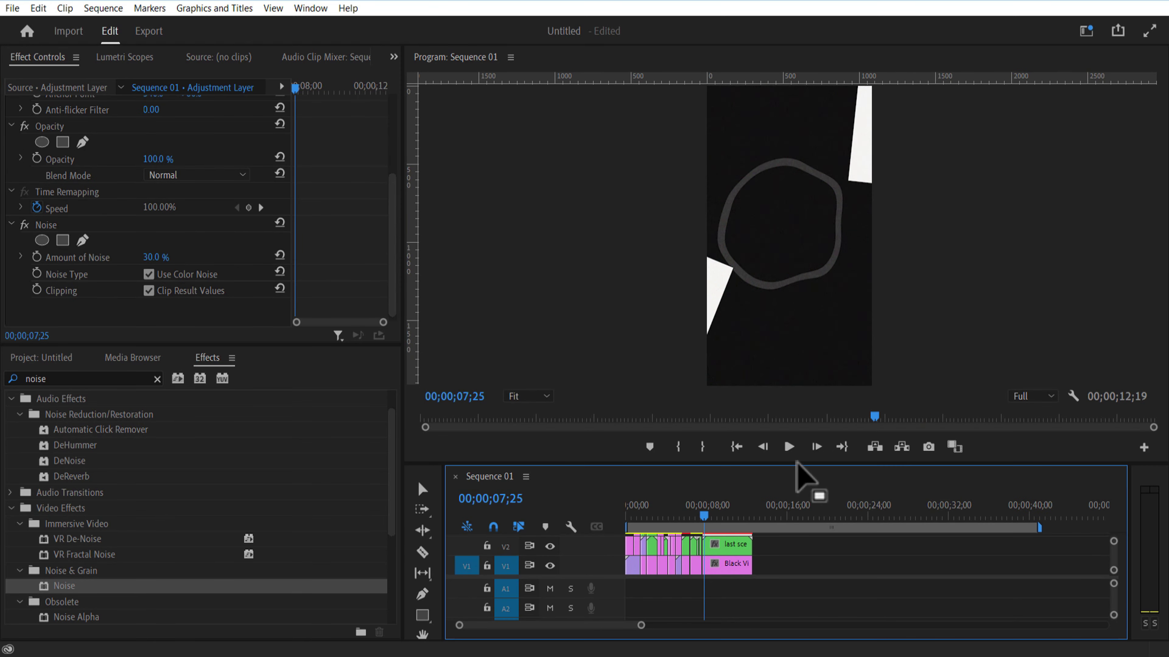
{"action": "left_click_drag", "start_coordinate": [795, 462], "coordinate": [795, 423]}
{"action": "left_click_drag", "start_coordinate": [704, 477], "coordinate": [711, 478]}
{"action": "left_click_drag", "start_coordinate": [642, 626], "coordinate": [534, 626]}
{"action": "left_click", "coordinate": [895, 515]}
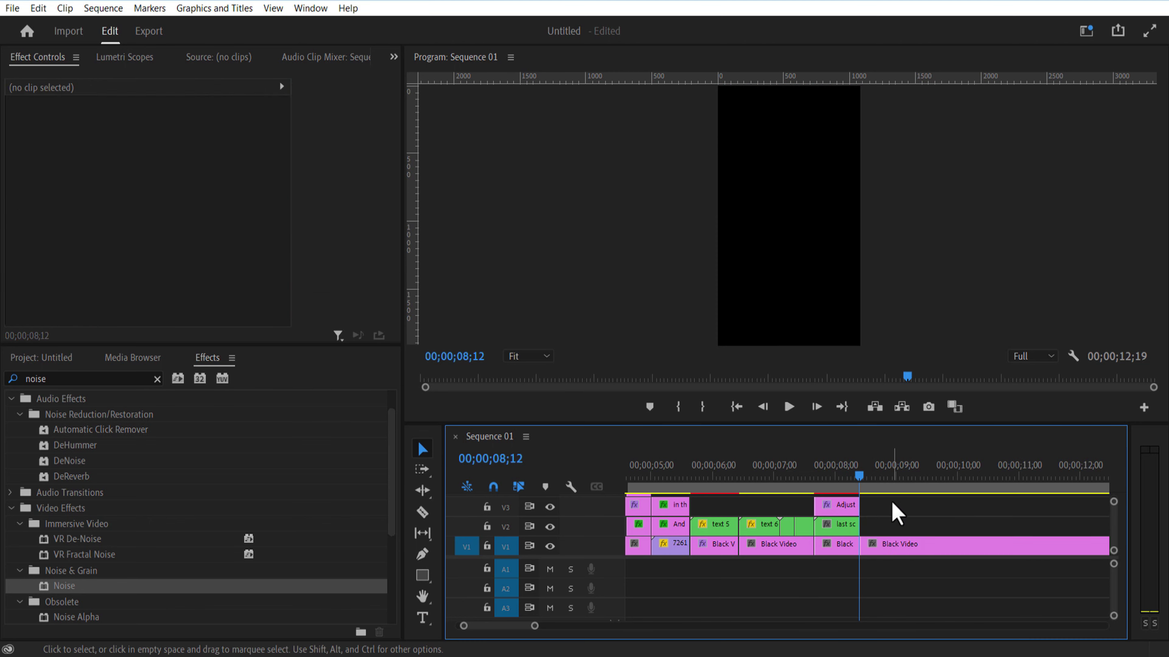
Step: Draw a white circle graphic on V2 from 00;00;08;12 and centre it in the frame
{"action": "left_click", "coordinate": [894, 548]}
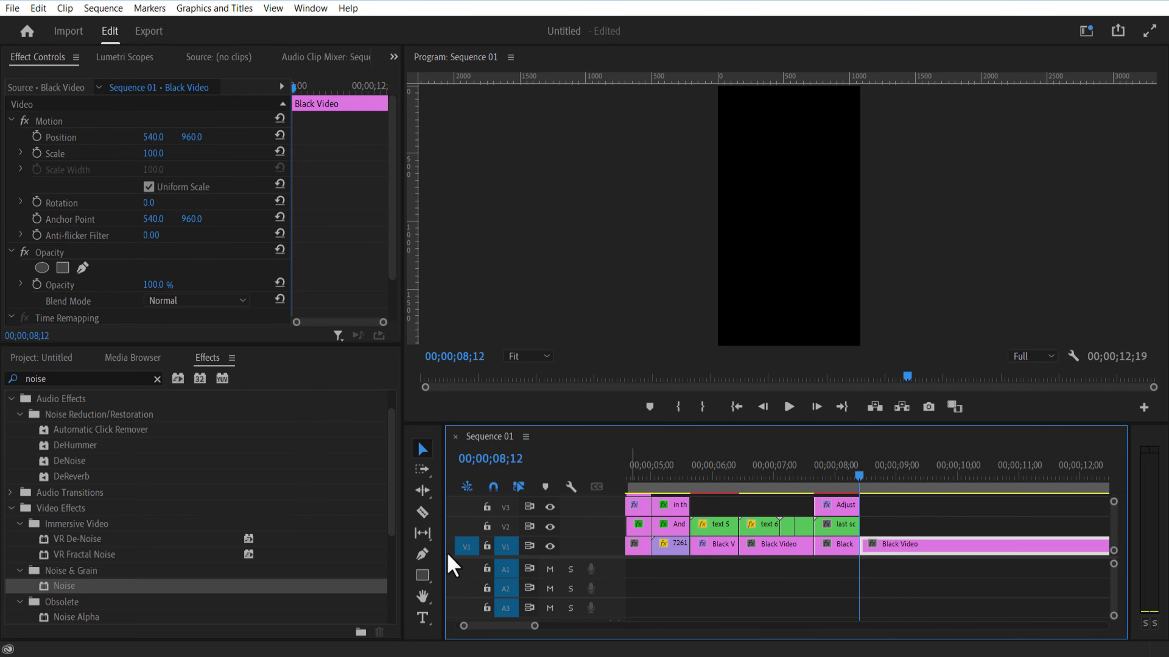
{"action": "left_click_drag", "start_coordinate": [422, 576], "coordinate": [465, 591]}
{"action": "left_click_drag", "start_coordinate": [754, 169], "coordinate": [855, 276]}
{"action": "key", "text": "v"}
{"action": "left_click_drag", "start_coordinate": [829, 239], "coordinate": [813, 231]}
{"action": "left_click", "coordinate": [895, 526]}
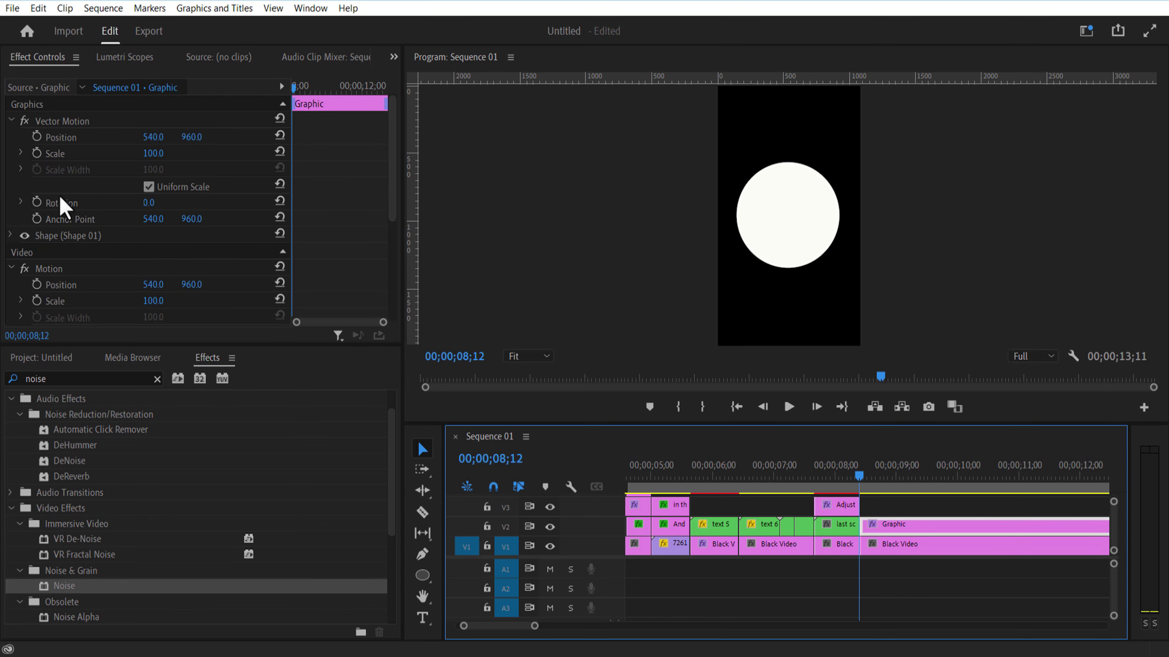
Step: Keyframe the white circle's Scale from 0 at 00;00;08;12 up to 117 and preview the growth
{"action": "left_click", "coordinate": [37, 153]}
{"action": "left_click_drag", "start_coordinate": [152, 154], "coordinate": [106, 154]}
{"action": "left_click_drag", "start_coordinate": [293, 87], "coordinate": [297, 87]}
{"action": "left_click_drag", "start_coordinate": [151, 153], "coordinate": [206, 153]}
{"action": "left_click", "coordinate": [237, 153]}
{"action": "left_click", "coordinate": [789, 407]}
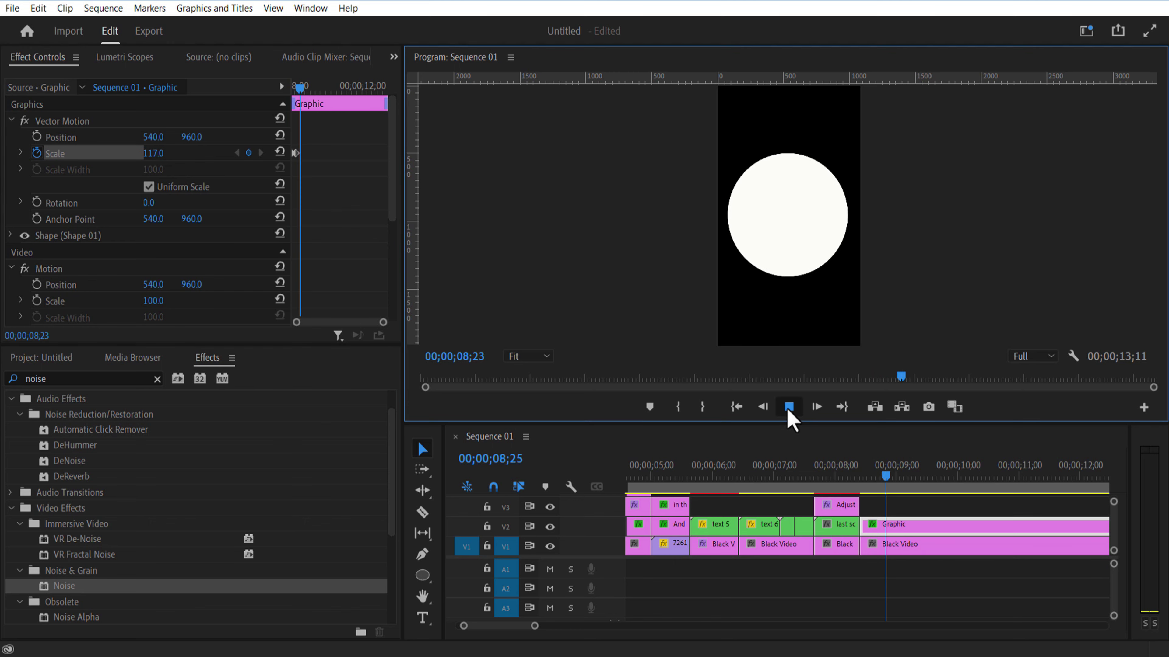
{"action": "left_click", "coordinate": [788, 407]}
Step: Add the text "Consistency" over the circle at Scale 70 and stack five copies of it down the circle
{"action": "left_click_drag", "start_coordinate": [895, 481], "coordinate": [883, 481]}
{"action": "left_click_drag", "start_coordinate": [869, 423], "coordinate": [868, 308]}
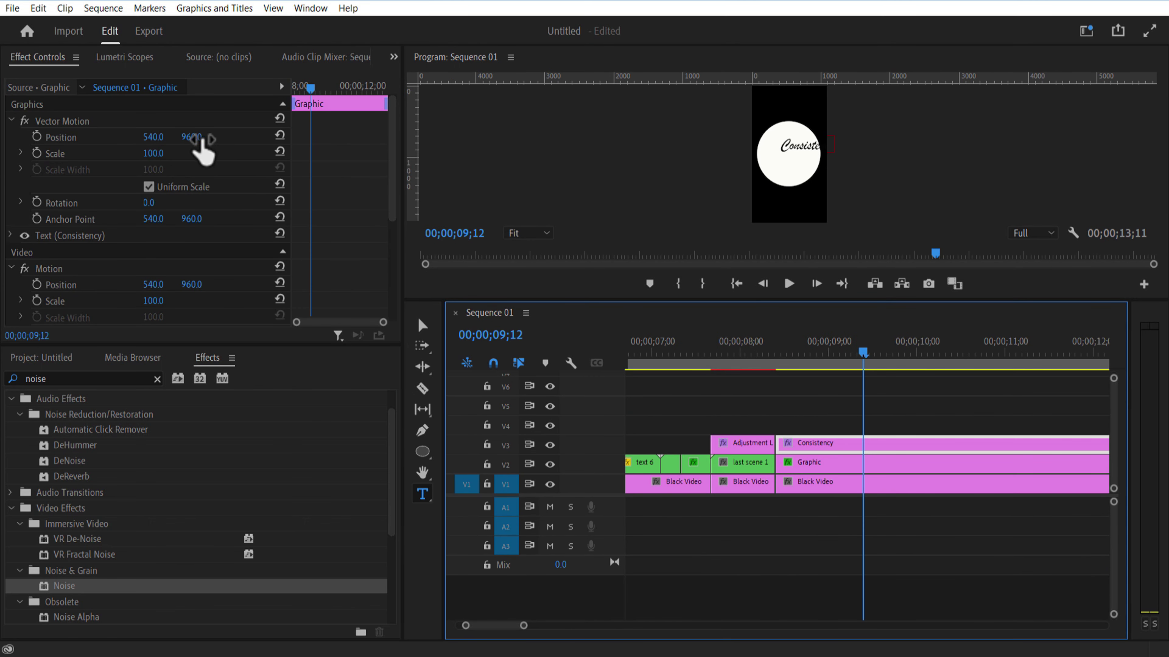
{"action": "left_click_drag", "start_coordinate": [199, 140], "coordinate": [216, 140]}
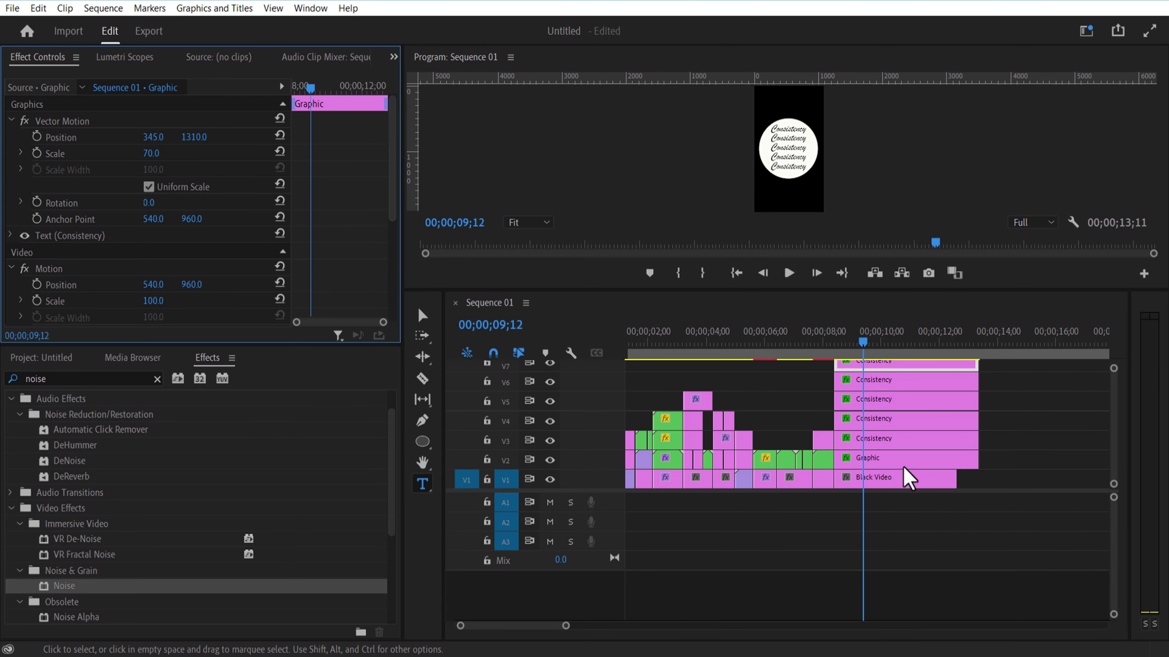
Step: Recolour the circle black and its text white, and replace the black video beneath with a white 1080x1920 color matte
{"action": "left_click", "coordinate": [893, 465]}
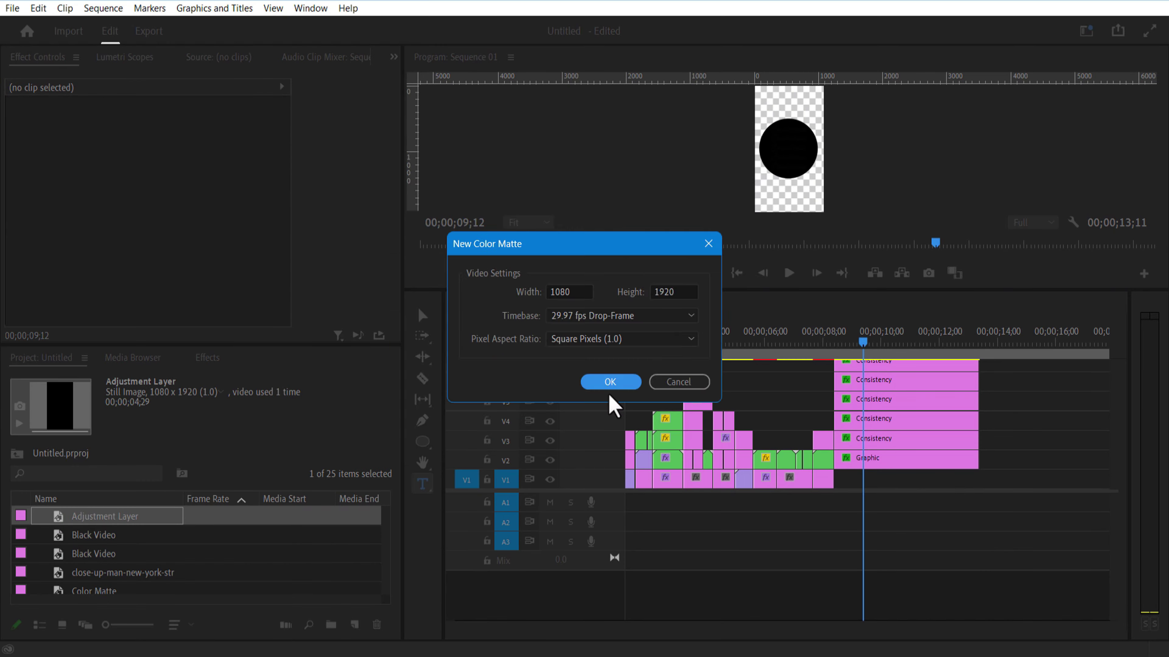
{"action": "left_click", "coordinate": [611, 382]}
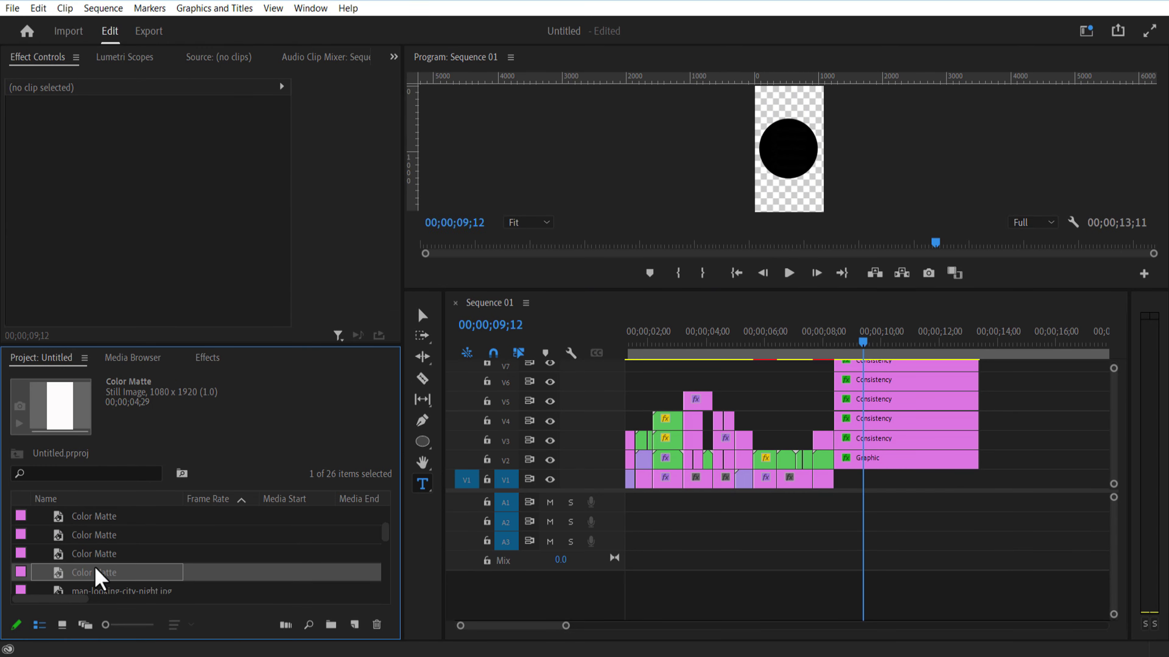
{"action": "left_click_drag", "start_coordinate": [95, 573], "coordinate": [856, 479]}
{"action": "left_click", "coordinate": [884, 440]}
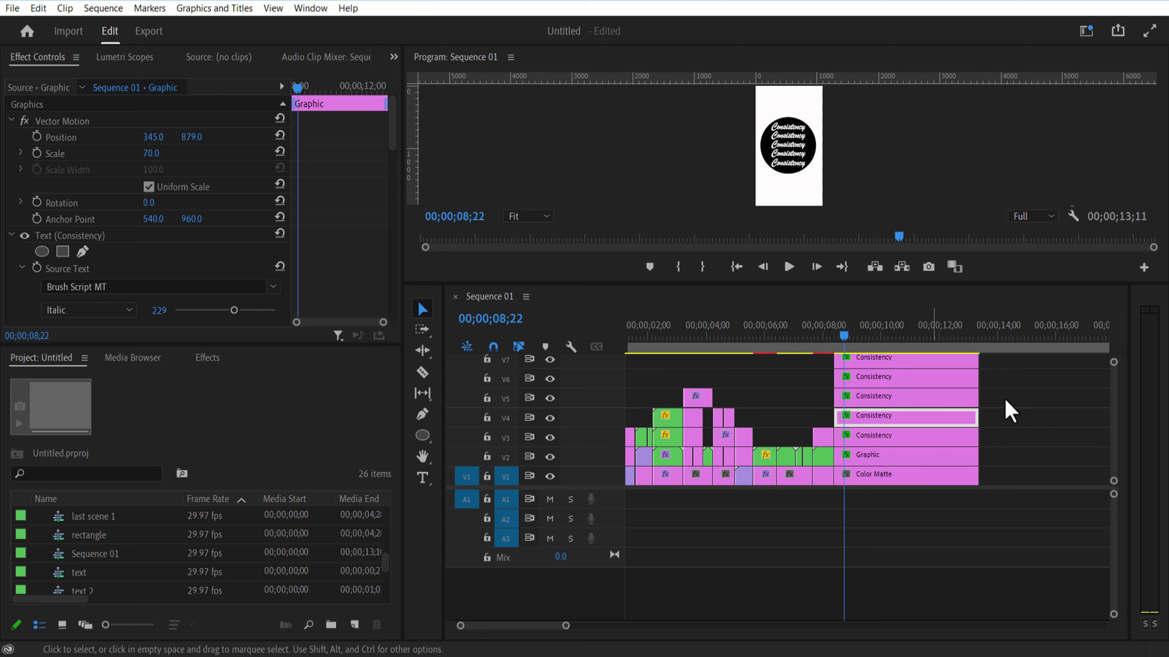
Step: Nest the Consistency text clips on V4 and V5 into a sequence named "top"
{"action": "left_click_drag", "start_coordinate": [1005, 393], "coordinate": [952, 417]}
{"action": "right_click", "coordinate": [952, 417]}
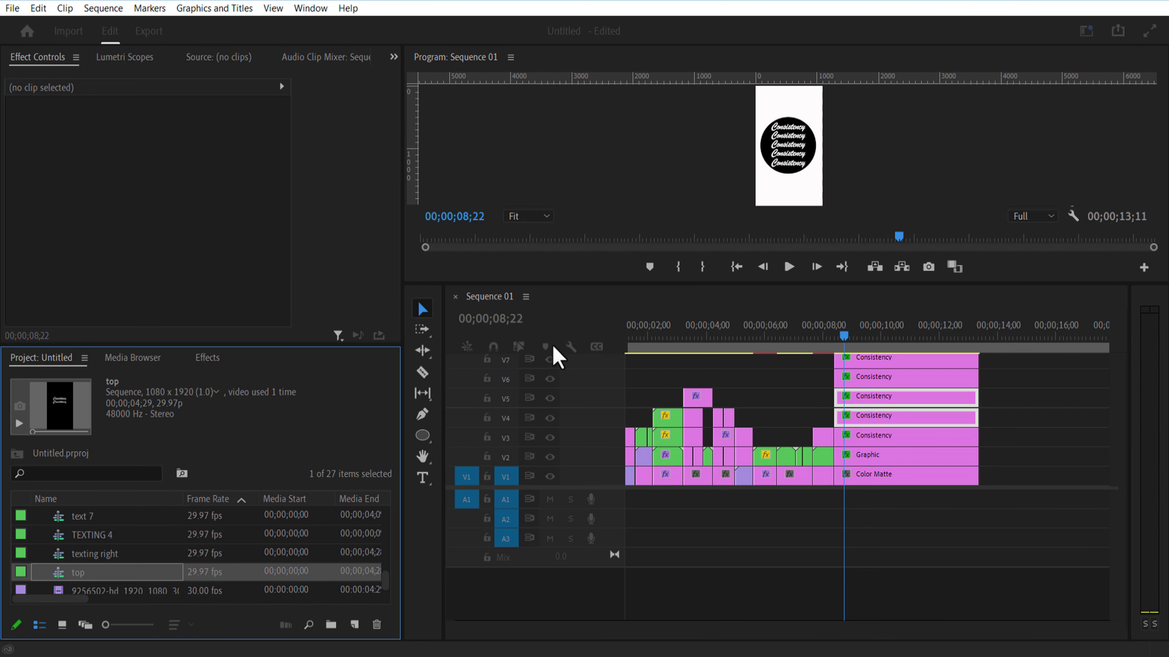
{"action": "left_click", "coordinate": [798, 138]}
Step: Nest the Consistency text clips on V6 and V7 into a sequence named "bottom"
{"action": "right_click", "coordinate": [971, 379]}
{"action": "left_click", "coordinate": [856, 438]}
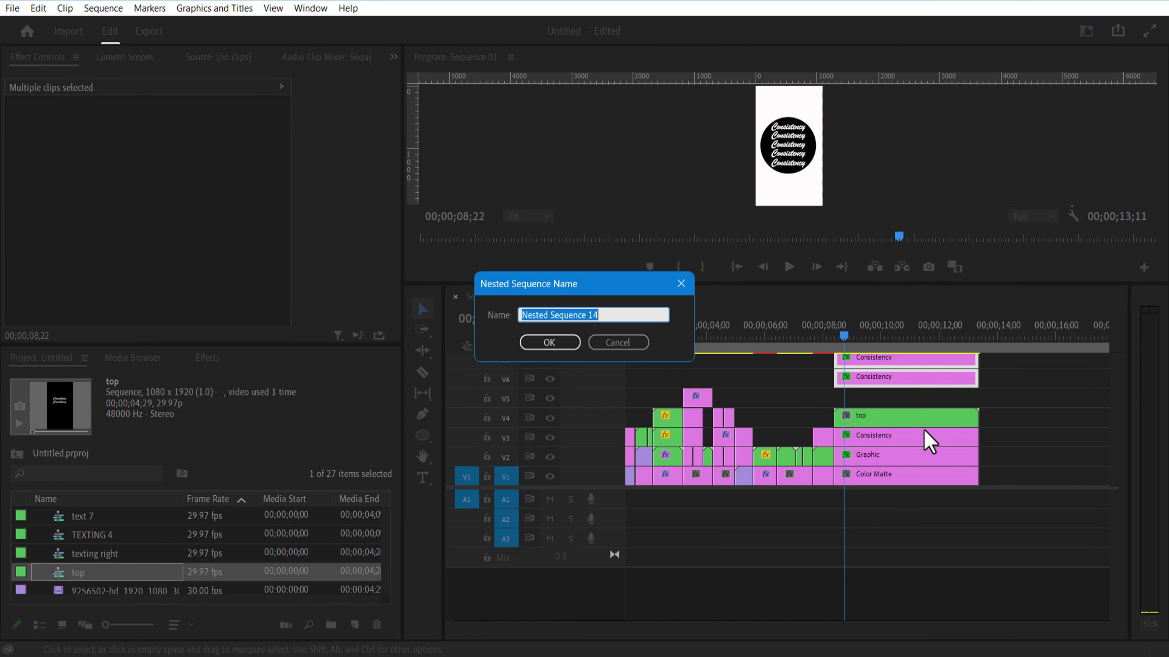
{"action": "type", "text": "bottom"}
{"action": "left_click", "coordinate": [553, 347]}
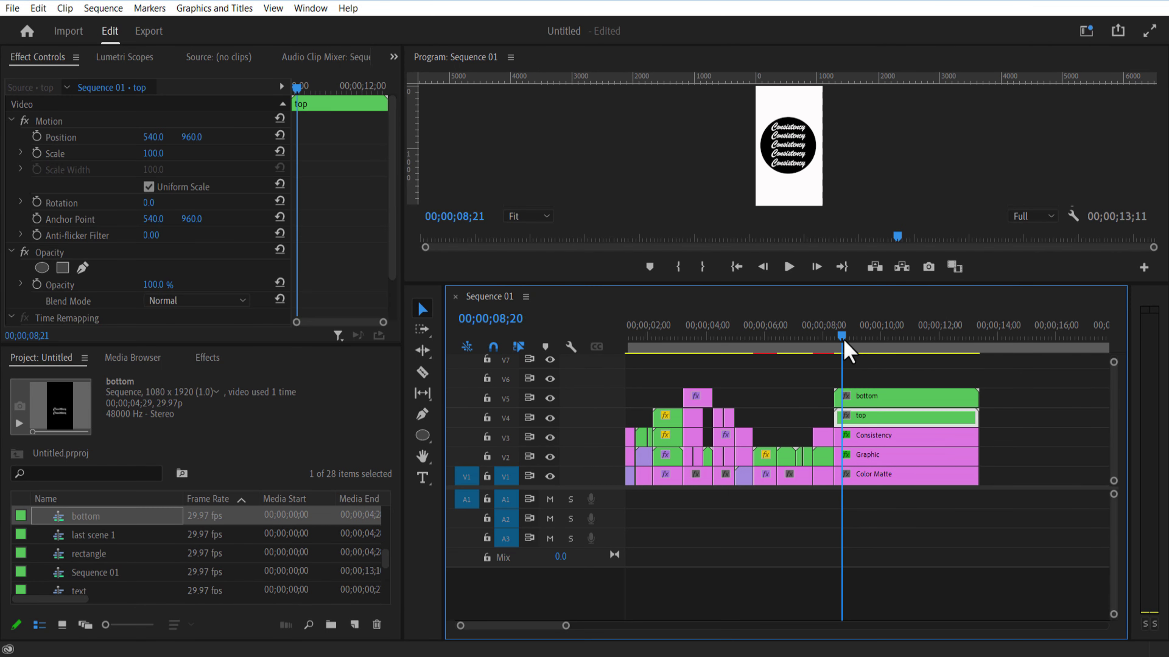
Step: Keyframe the top nest's Position from 540, 960 at 00;00;08;21 to 540, 893 at 00;00;09;00
{"action": "left_click_drag", "start_coordinate": [845, 345], "coordinate": [836, 350]}
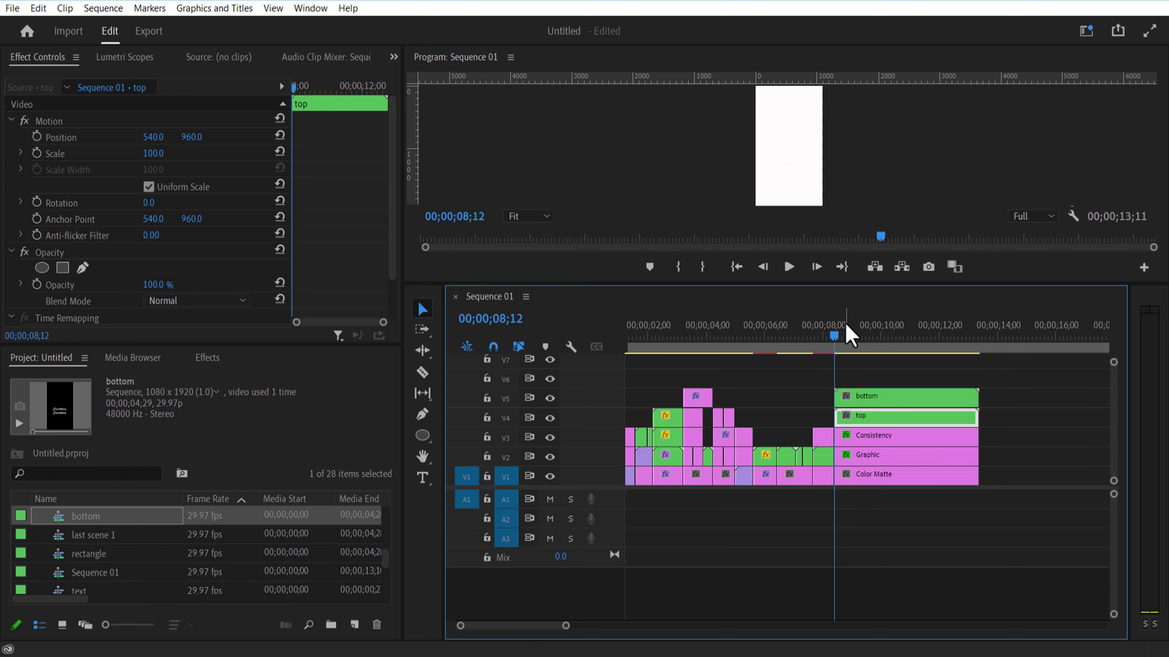
{"action": "left_click_drag", "start_coordinate": [861, 284], "coordinate": [864, 441]}
{"action": "left_click_drag", "start_coordinate": [294, 89], "coordinate": [297, 98]}
{"action": "left_click", "coordinate": [37, 137]}
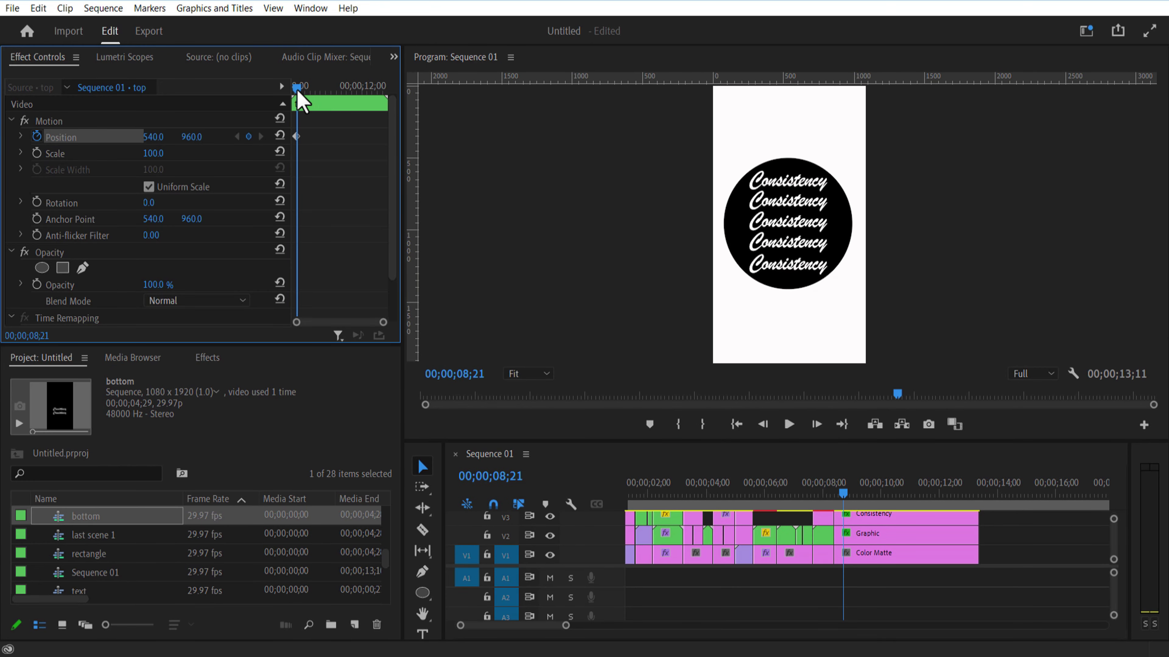
{"action": "left_click_drag", "start_coordinate": [297, 90], "coordinate": [303, 93]}
{"action": "left_click_drag", "start_coordinate": [207, 137], "coordinate": [200, 137]}
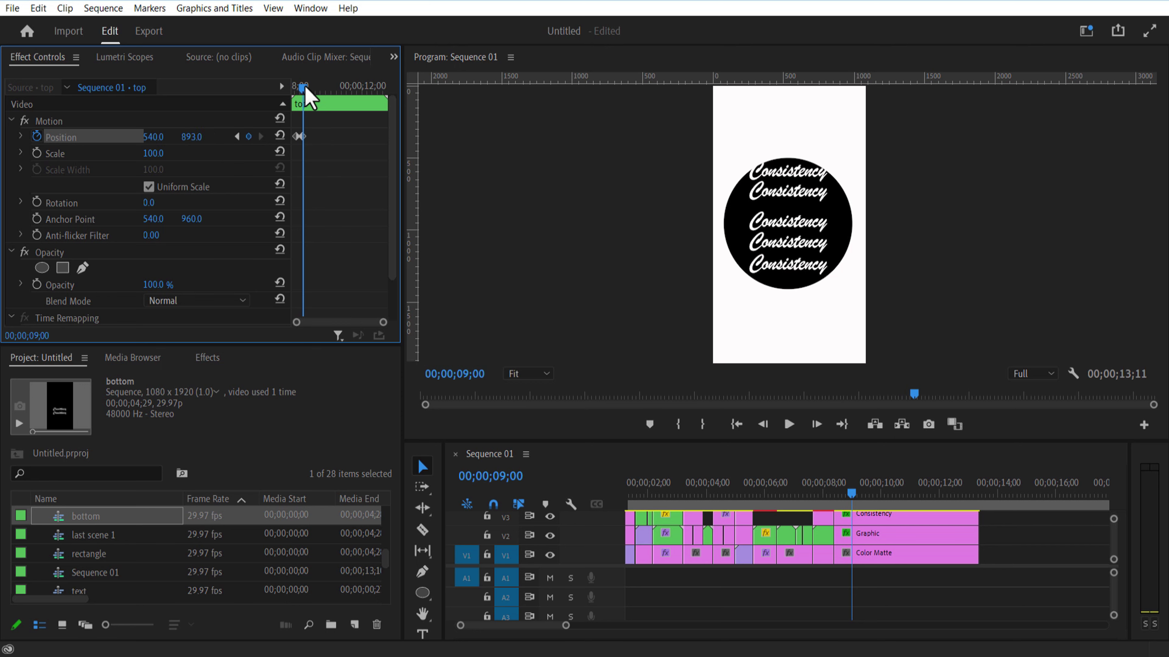
Step: Keyframe the bottom nest's Position from 540, 960 at 00;00;08;20 to 540, 1042 at 00;00;09;00
{"action": "left_click_drag", "start_coordinate": [304, 88], "coordinate": [296, 89]}
{"action": "left_click_drag", "start_coordinate": [848, 439], "coordinate": [848, 334]}
{"action": "left_click", "coordinate": [855, 422]}
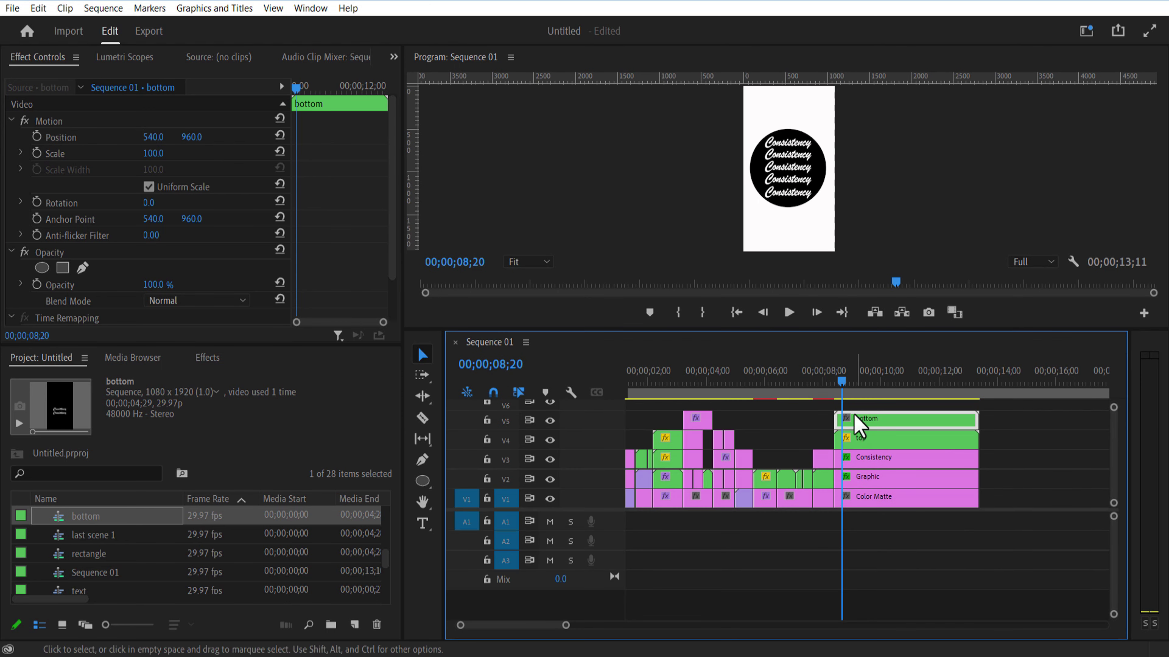
{"action": "left_click_drag", "start_coordinate": [778, 328], "coordinate": [777, 418]}
{"action": "left_click", "coordinate": [37, 136]}
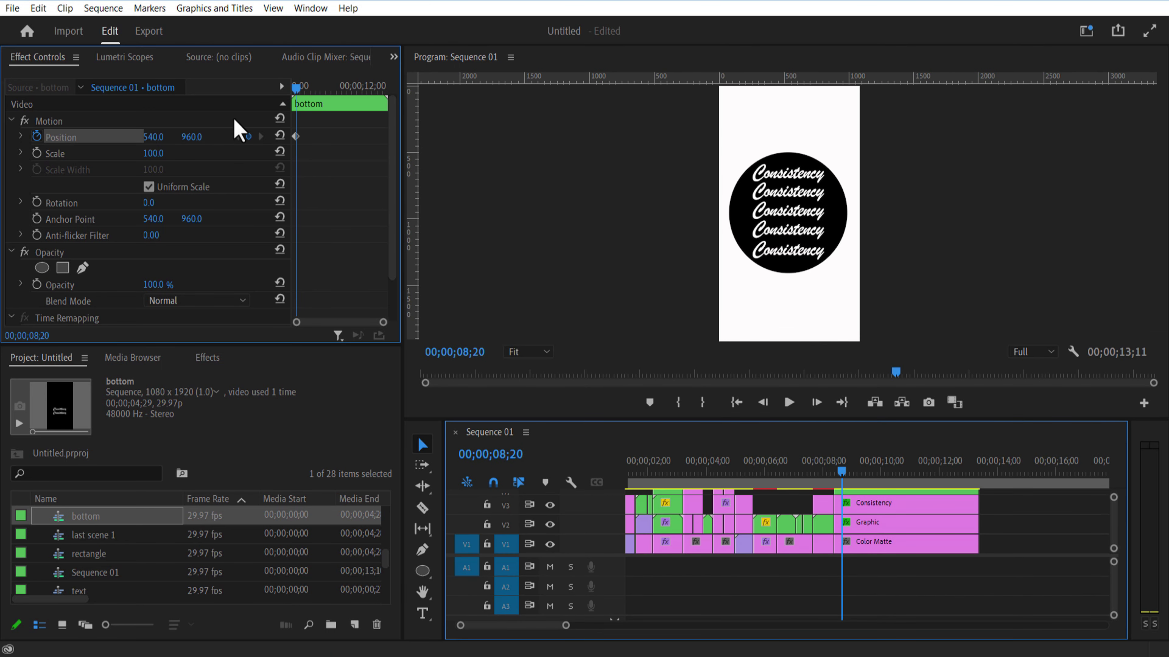
{"action": "left_click_drag", "start_coordinate": [299, 88], "coordinate": [304, 90]}
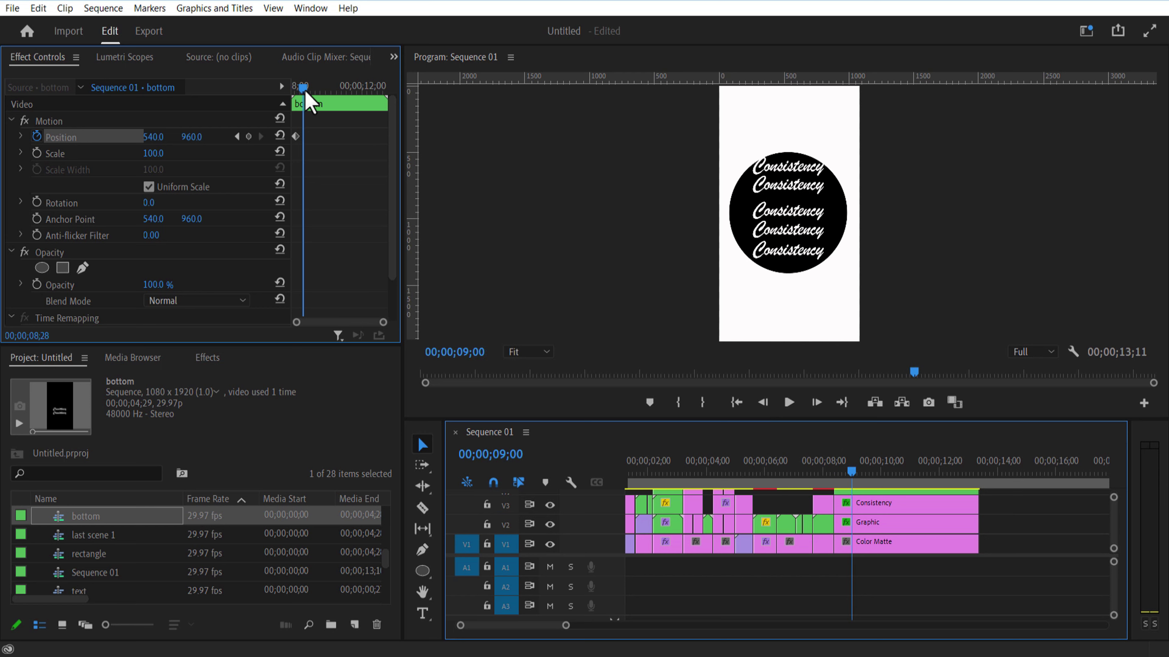
{"action": "left_click_drag", "start_coordinate": [191, 137], "coordinate": [230, 137]}
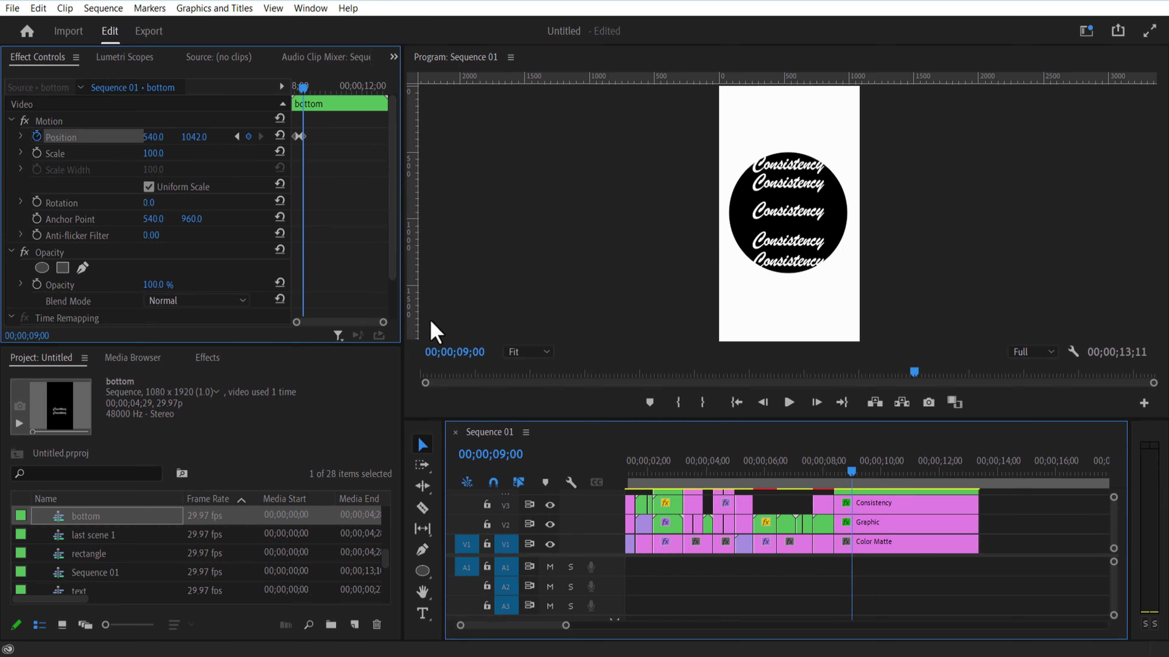
Step: Keyframe the middle Consistency text's Scale from 70 at 00;00;08;19 to 80 at 00;00;08;26
{"action": "left_click", "coordinate": [841, 471]}
{"action": "left_click", "coordinate": [875, 503]}
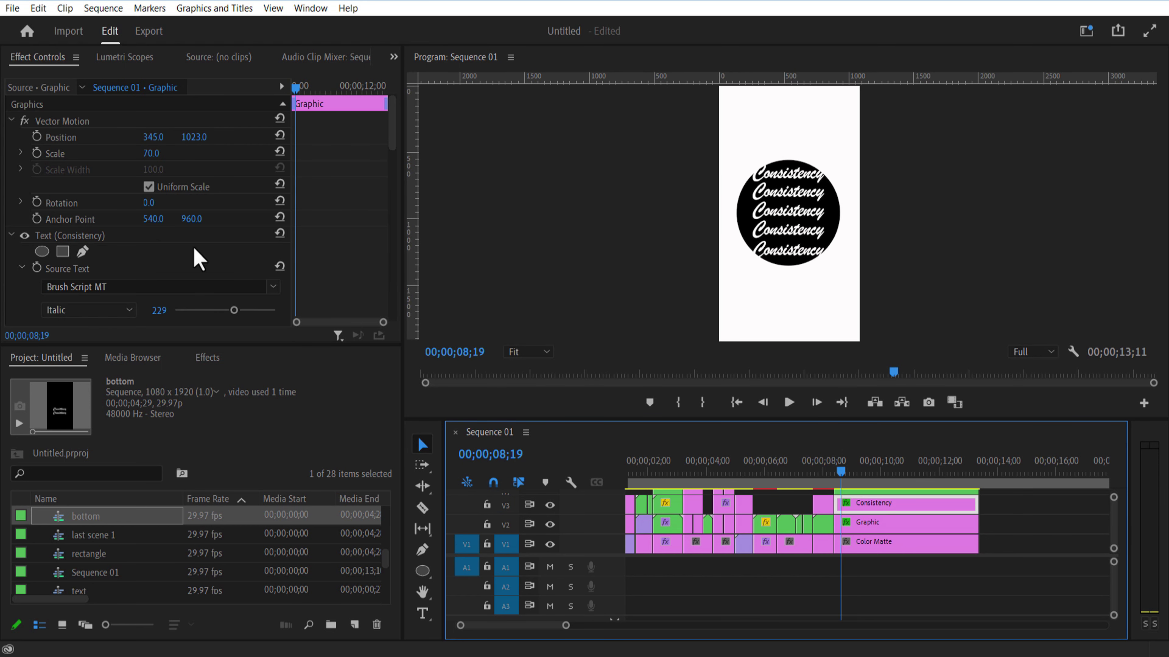
{"action": "left_click", "coordinate": [37, 153]}
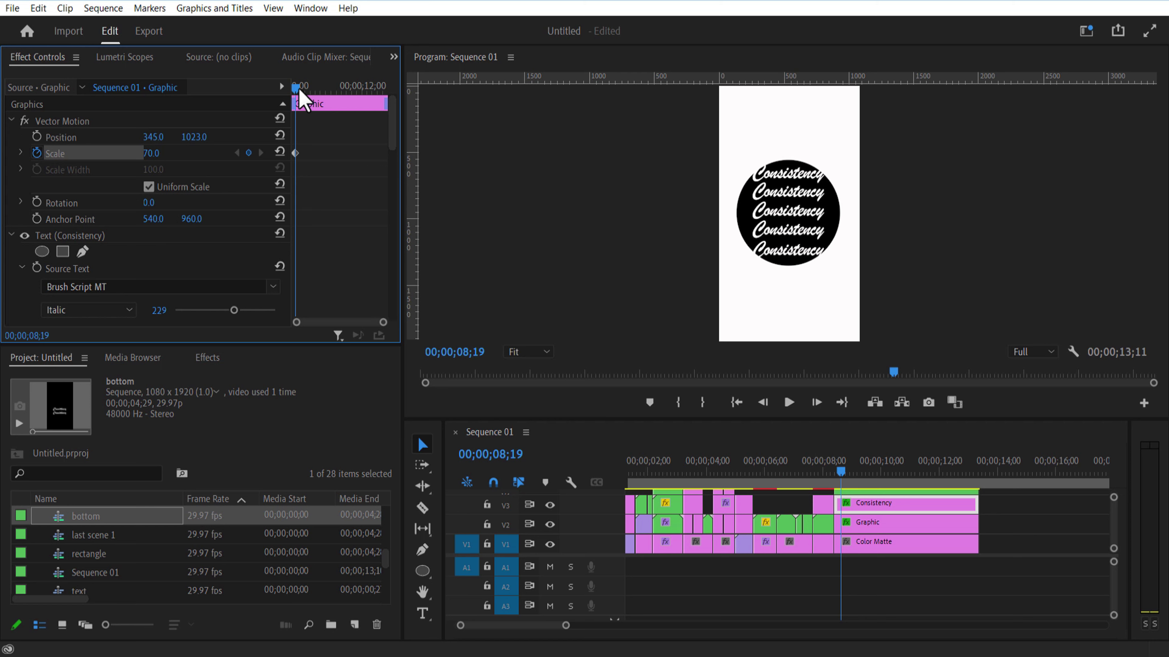
{"action": "left_click_drag", "start_coordinate": [299, 90], "coordinate": [308, 94]}
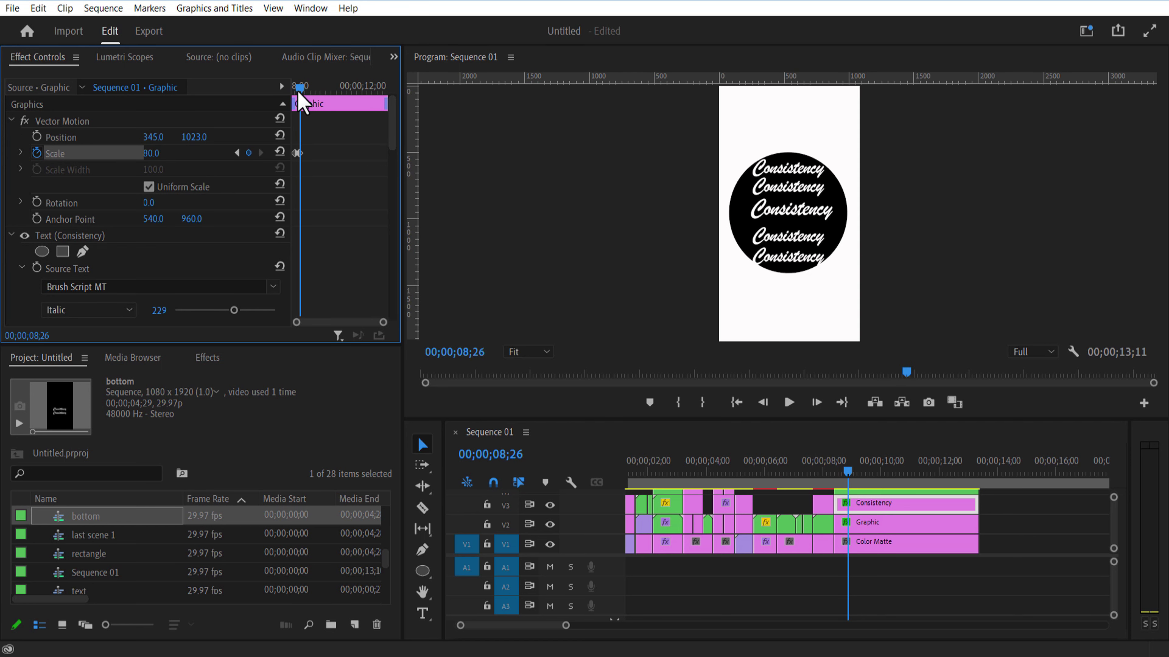
Step: Keyframe the middle Consistency text's Position from 345, 1023 at 00;00;08;18 to 321, 1023 at 00;00;08;25
{"action": "left_click", "coordinate": [297, 88]}
{"action": "left_click", "coordinate": [37, 137]}
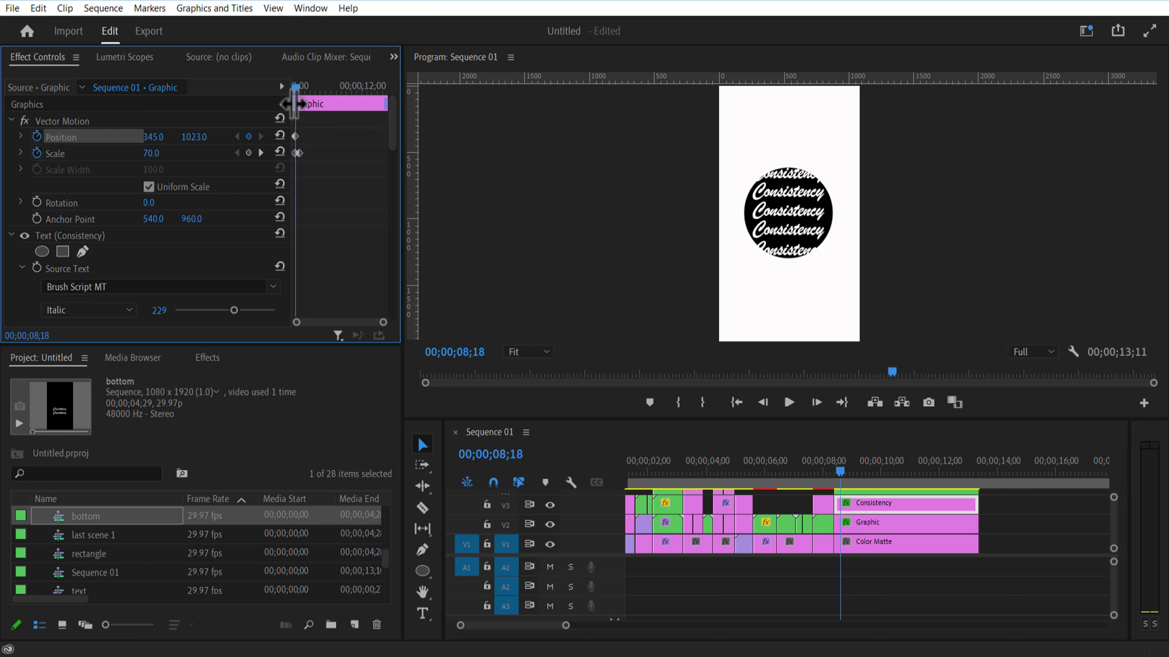
{"action": "left_click_drag", "start_coordinate": [300, 88], "coordinate": [303, 90]}
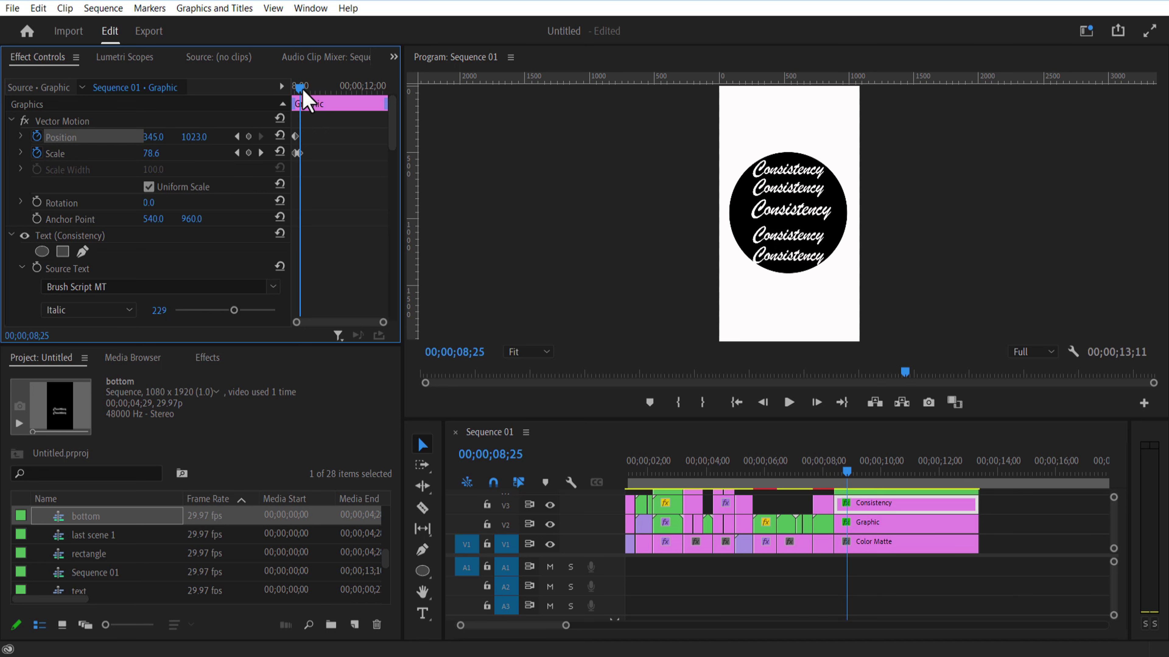
{"action": "left_click_drag", "start_coordinate": [161, 141], "coordinate": [155, 140]}
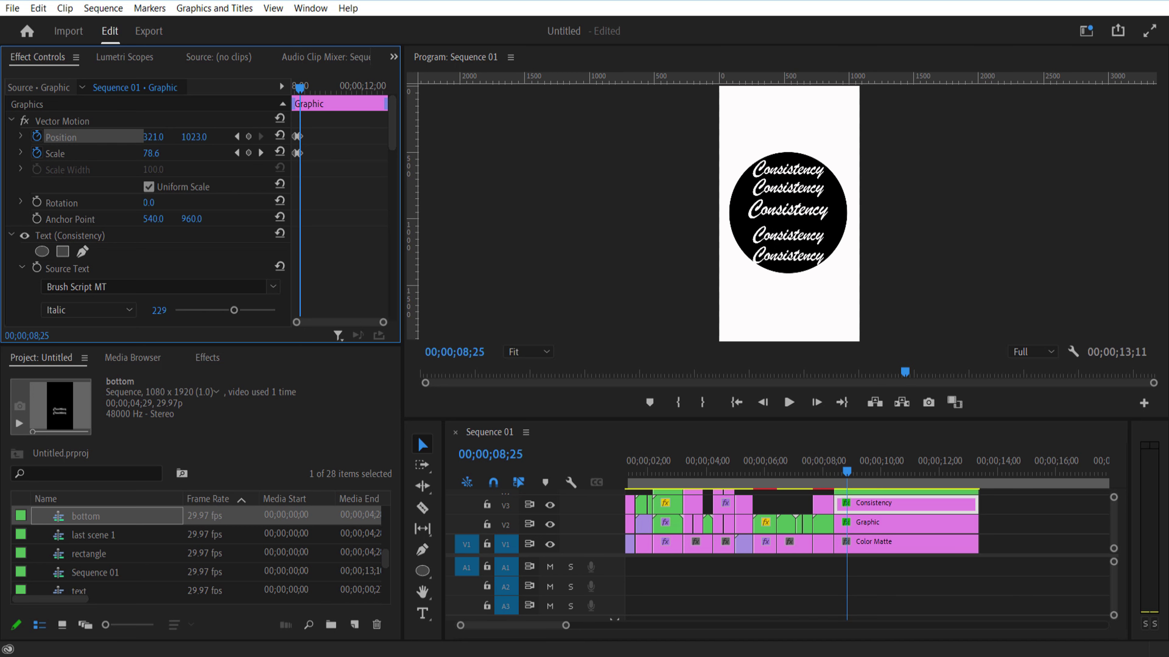
{"action": "left_click_drag", "start_coordinate": [301, 85], "coordinate": [302, 86]}
Step: Duplicate the short V3 adjustment layer onto V6 above the Consistency scene and extend it to the scene's end
{"action": "left_click_drag", "start_coordinate": [907, 418], "coordinate": [900, 304]}
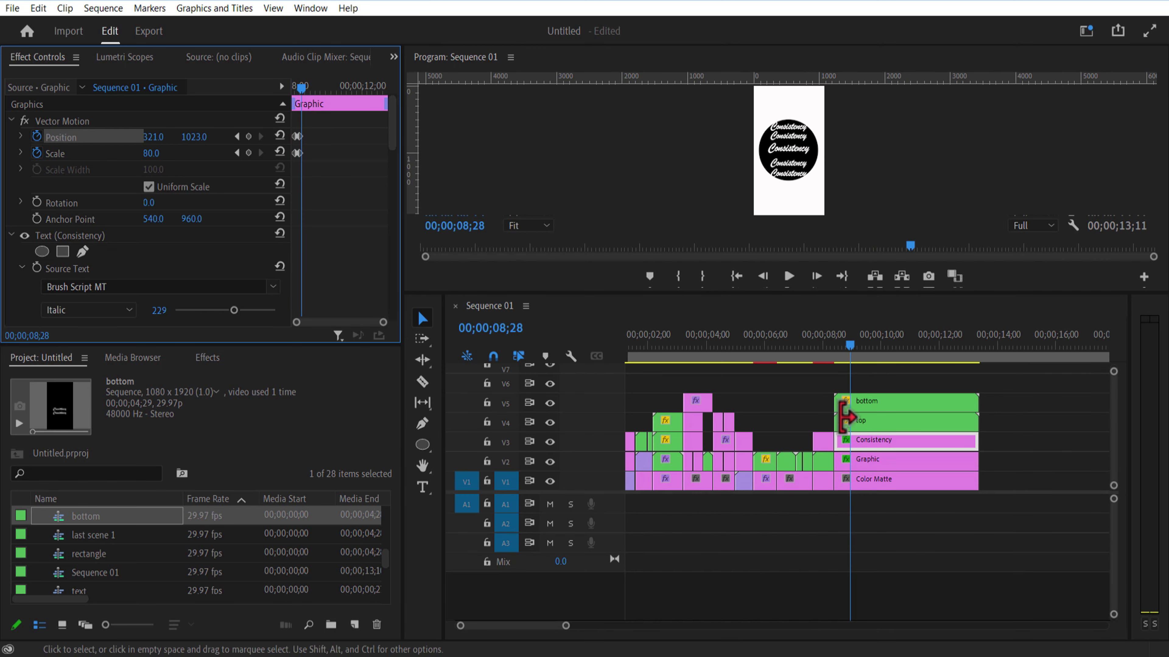
{"action": "left_click", "coordinate": [824, 442]}
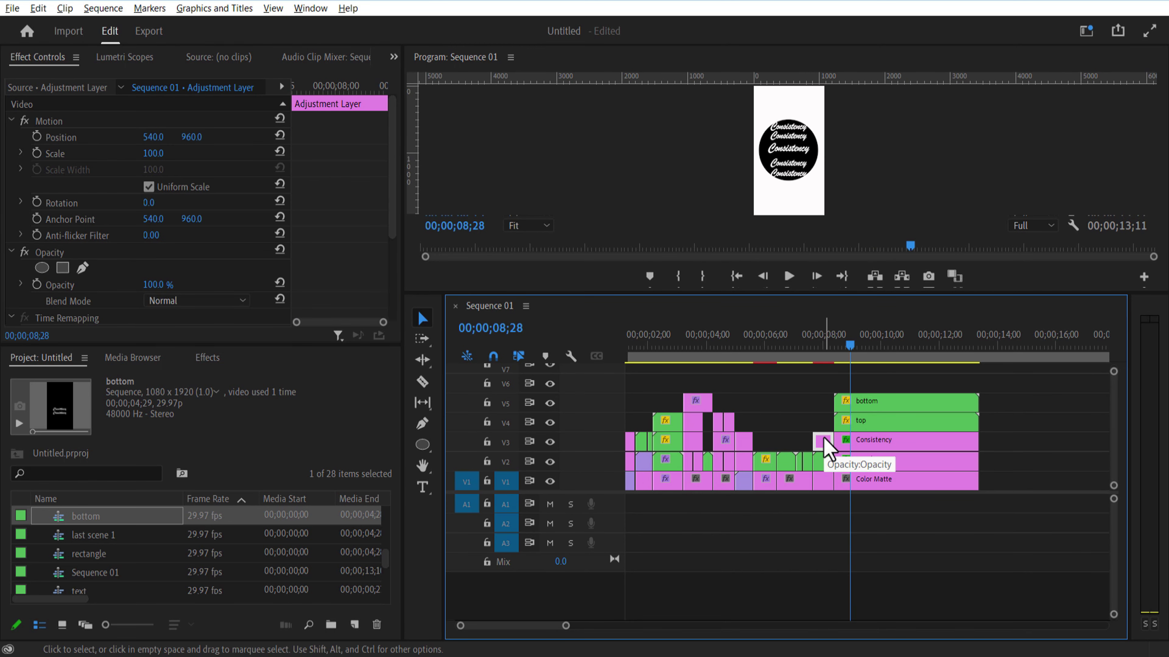
{"action": "left_click_drag", "start_coordinate": [823, 439], "coordinate": [840, 390], "text": "alt"}
{"action": "left_click_drag", "start_coordinate": [840, 388], "coordinate": [980, 392]}
Step: Cut the Consistency, top and bottom clips at 00;00;08;29 and delete the parts after the cut
{"action": "mouse_move", "coordinate": [850, 345]}
{"action": "left_mouse_down"}
{"action": "mouse_move", "coordinate": [836, 345]}
{"action": "mouse_move", "coordinate": [851, 346]}
{"action": "left_mouse_up"}
{"action": "left_click", "coordinate": [865, 421]}
{"action": "left_click", "coordinate": [422, 382]}
{"action": "left_click", "coordinate": [851, 440]}
{"action": "left_click", "coordinate": [850, 420]}
{"action": "left_click", "coordinate": [851, 401]}
{"action": "left_click", "coordinate": [421, 319]}
{"action": "left_click_drag", "start_coordinate": [1009, 399], "coordinate": [908, 441]}
{"action": "key", "text": "Delete"}
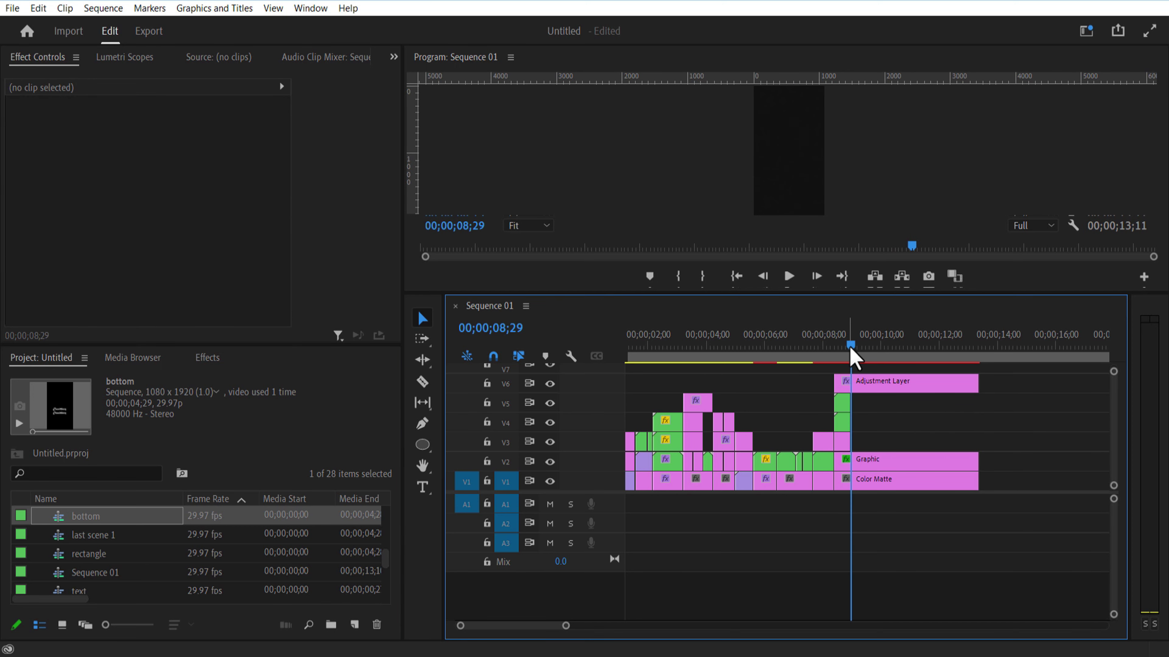
Step: Add a "Time management" text on V3 after the Consistency clip and recolour the word Time red
{"action": "left_click_drag", "start_coordinate": [850, 348], "coordinate": [841, 349]}
{"action": "left_click", "coordinate": [842, 352]}
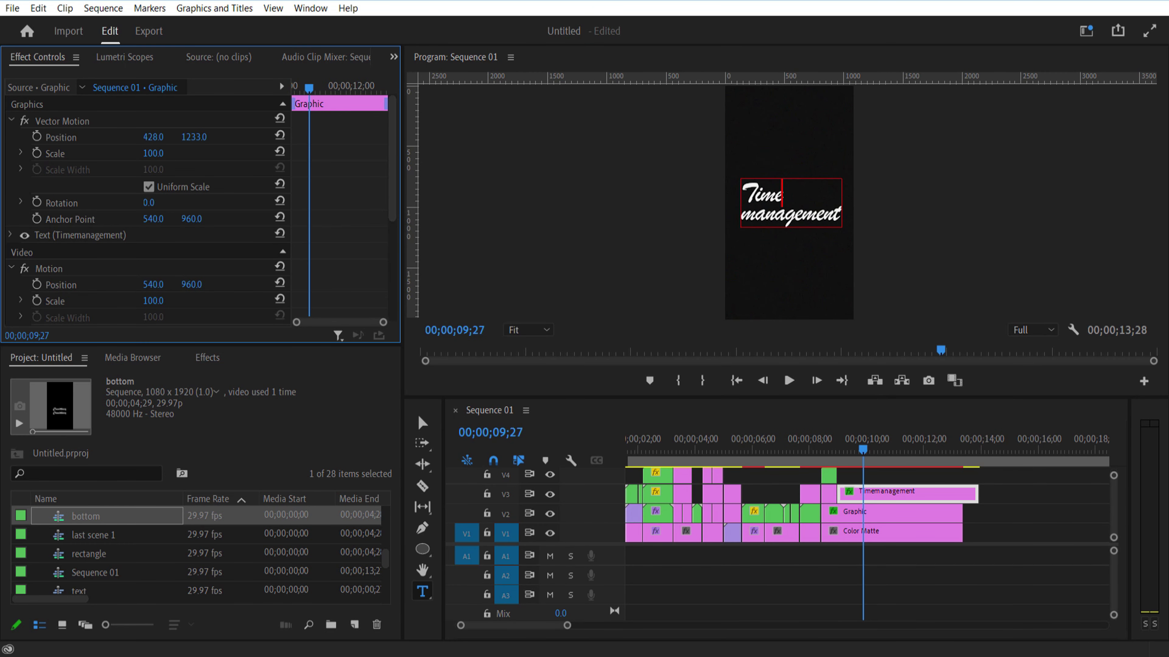
{"action": "scroll", "coordinate": [147, 208], "scroll_direction": "down", "scroll_amount": 5}
{"action": "left_click", "coordinate": [74, 259]}
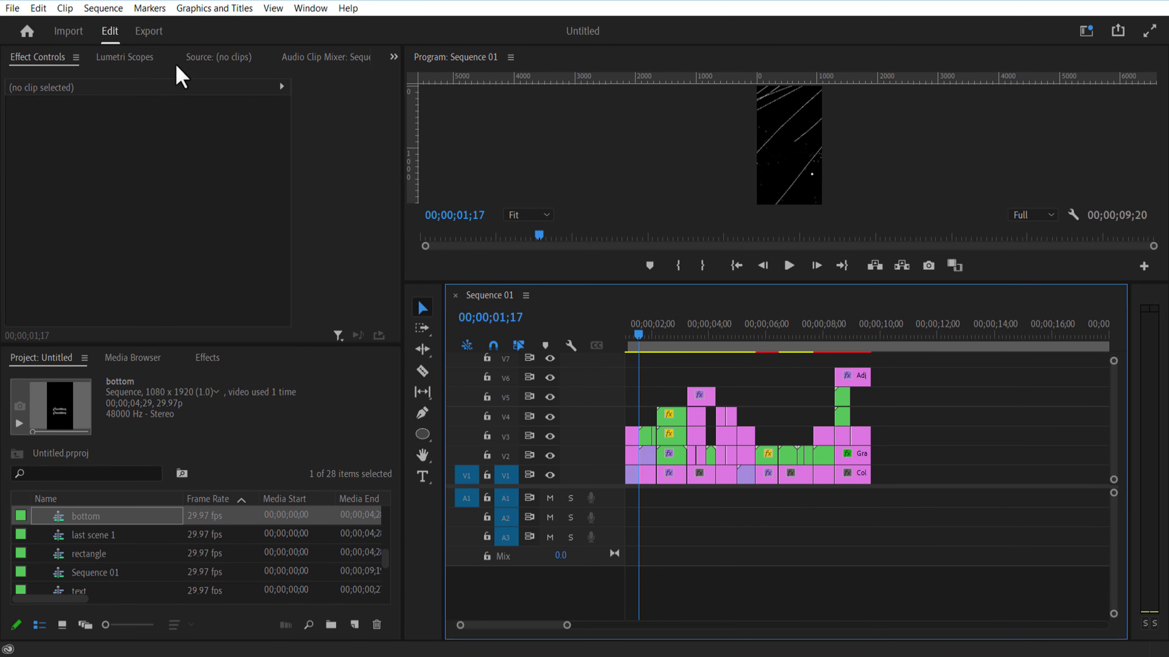
Step: Open the Premiere Composer extension and add its Starter Pack Light Leak transition at 00;00;01;17
{"action": "left_click", "coordinate": [311, 9]}
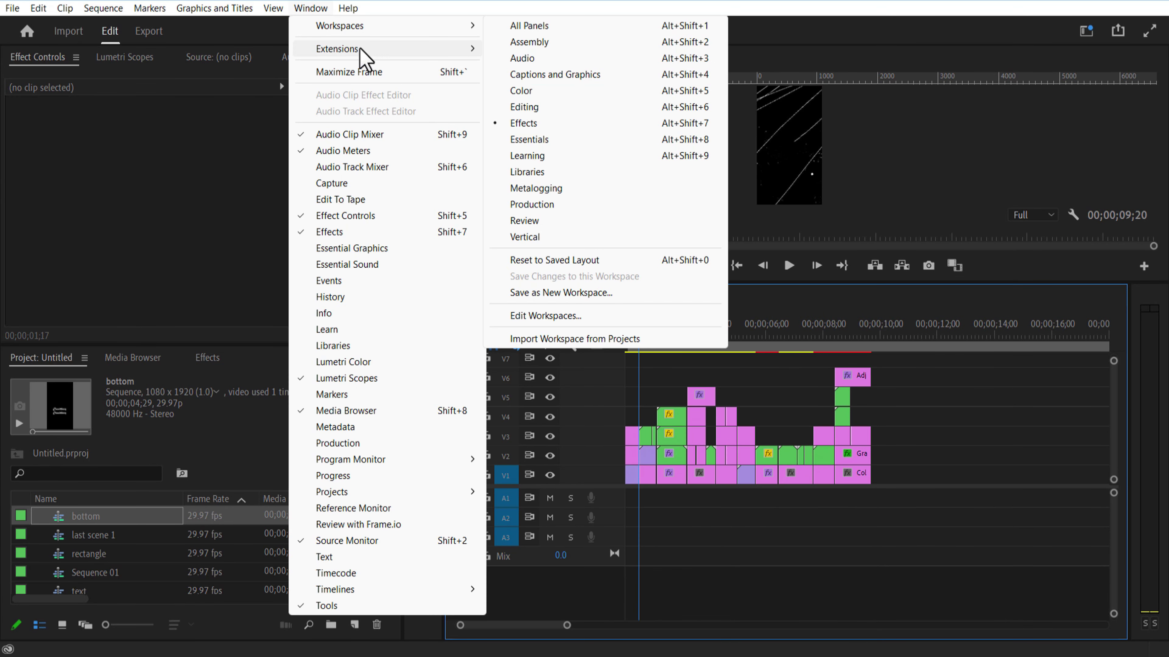
{"action": "mouse_move", "coordinate": [364, 49]}
{"action": "left_click", "coordinate": [589, 81]}
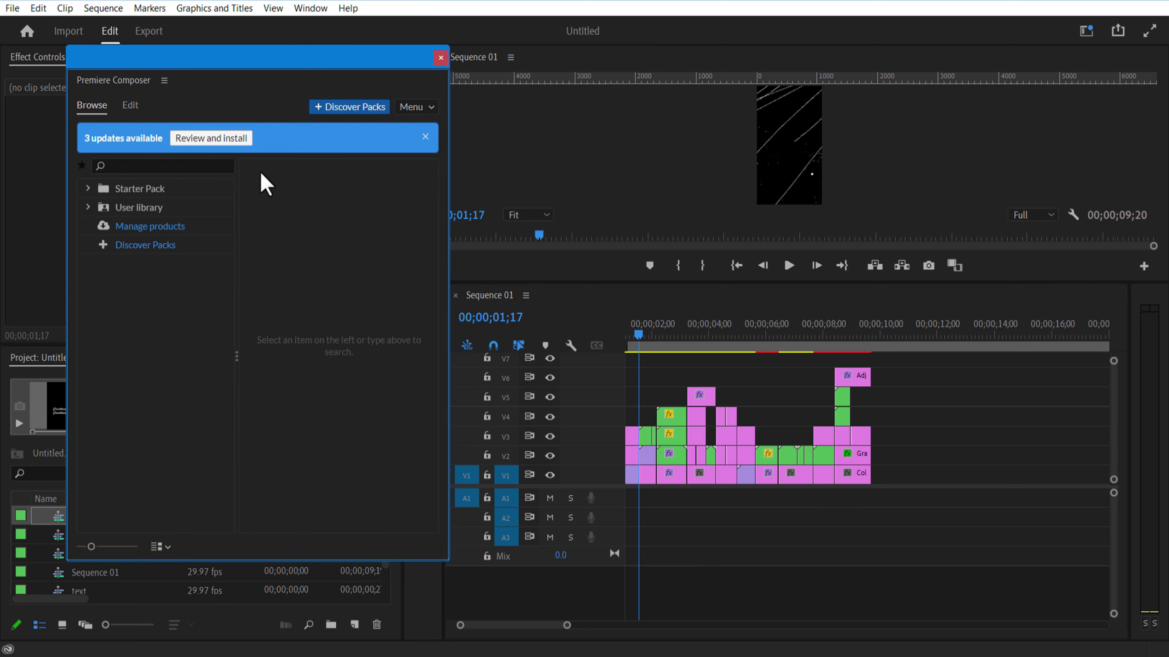
{"action": "left_click", "coordinate": [88, 189]}
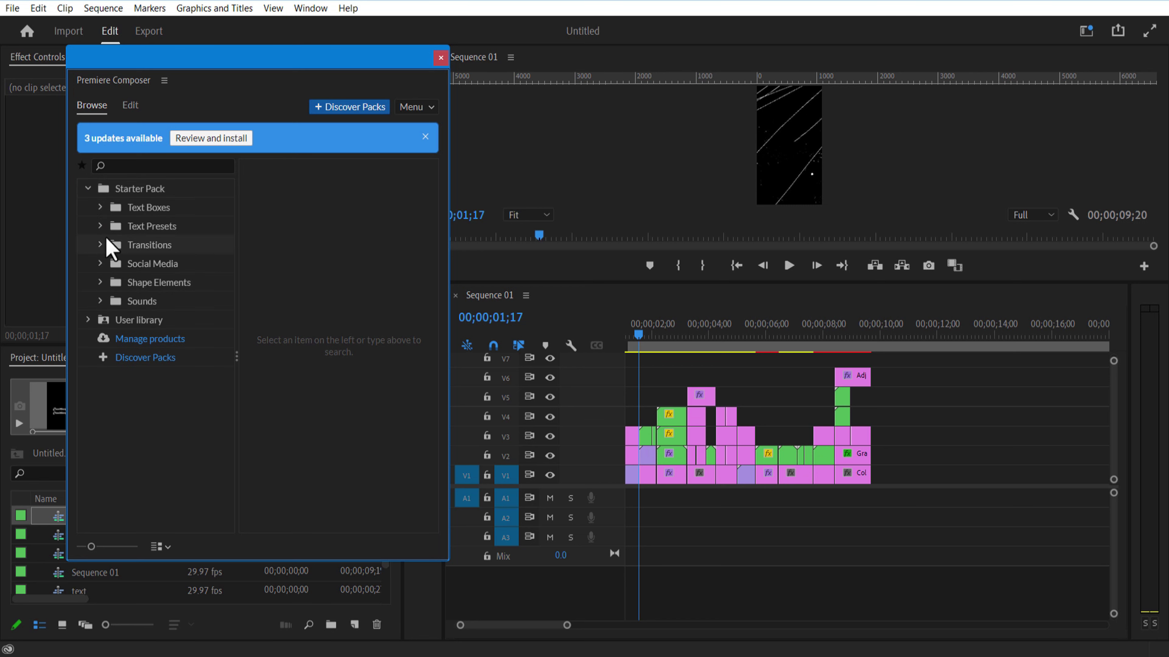
{"action": "left_click", "coordinate": [100, 245]}
{"action": "left_click", "coordinate": [145, 265]}
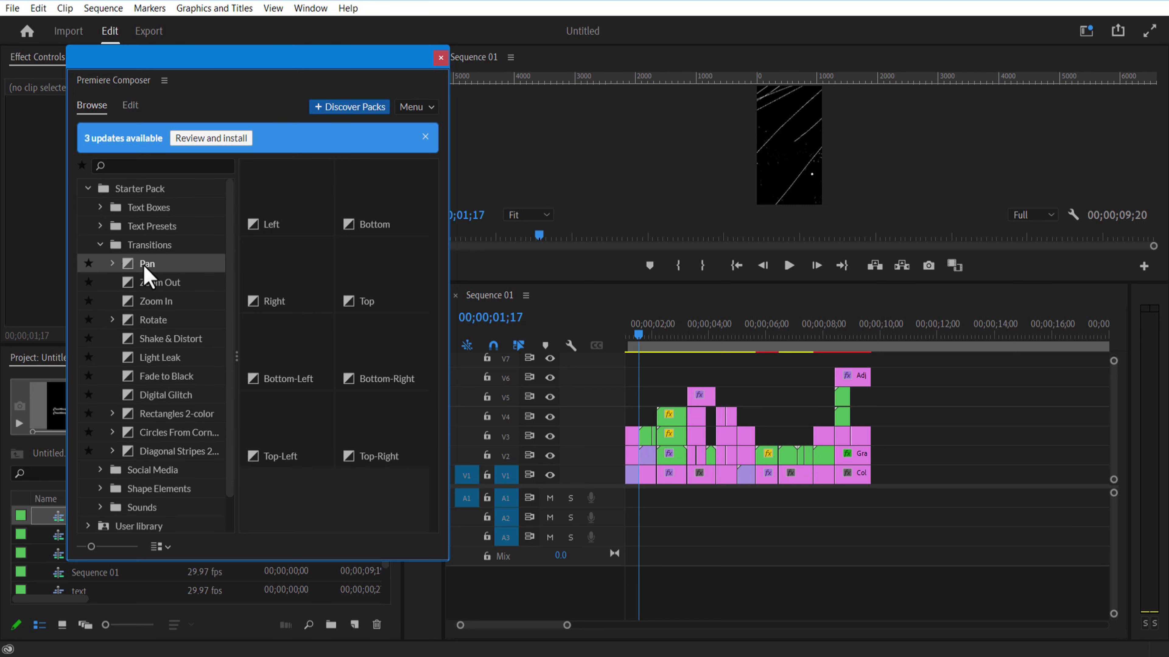
{"action": "left_click", "coordinate": [152, 283]}
{"action": "left_click", "coordinate": [163, 358]}
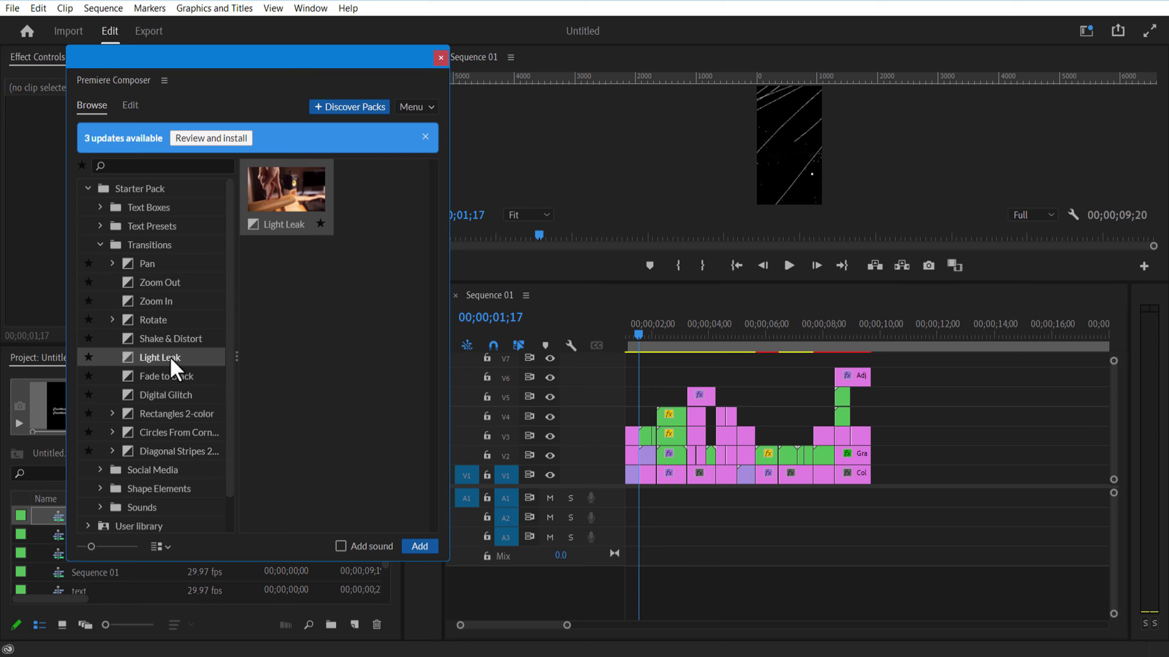
{"action": "left_click_drag", "start_coordinate": [171, 362], "coordinate": [637, 426]}
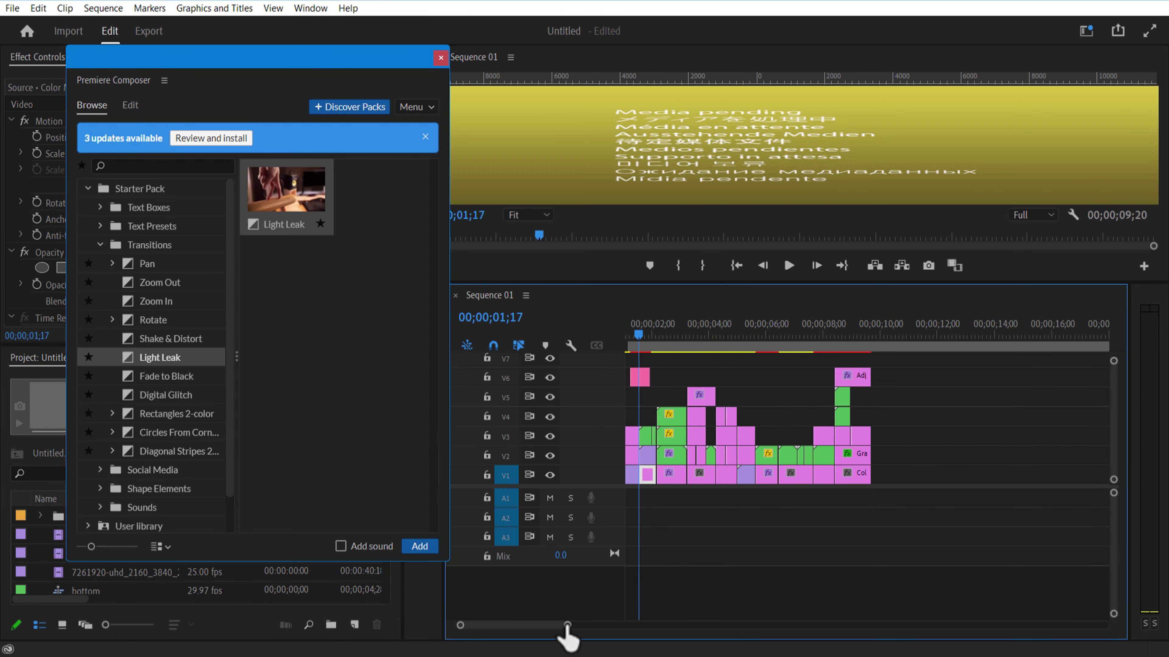
Step: Shorten the Light Leak transition on V6 from both ends around the cut at 00;00;01;16
{"action": "left_click_drag", "start_coordinate": [566, 625], "coordinate": [515, 625]}
{"action": "left_click", "coordinate": [673, 335]}
{"action": "left_click", "coordinate": [673, 381]}
{"action": "left_click_drag", "start_coordinate": [673, 335], "coordinate": [667, 378]}
{"action": "left_click_drag", "start_coordinate": [718, 379], "coordinate": [692, 378]}
{"action": "left_click", "coordinate": [677, 337]}
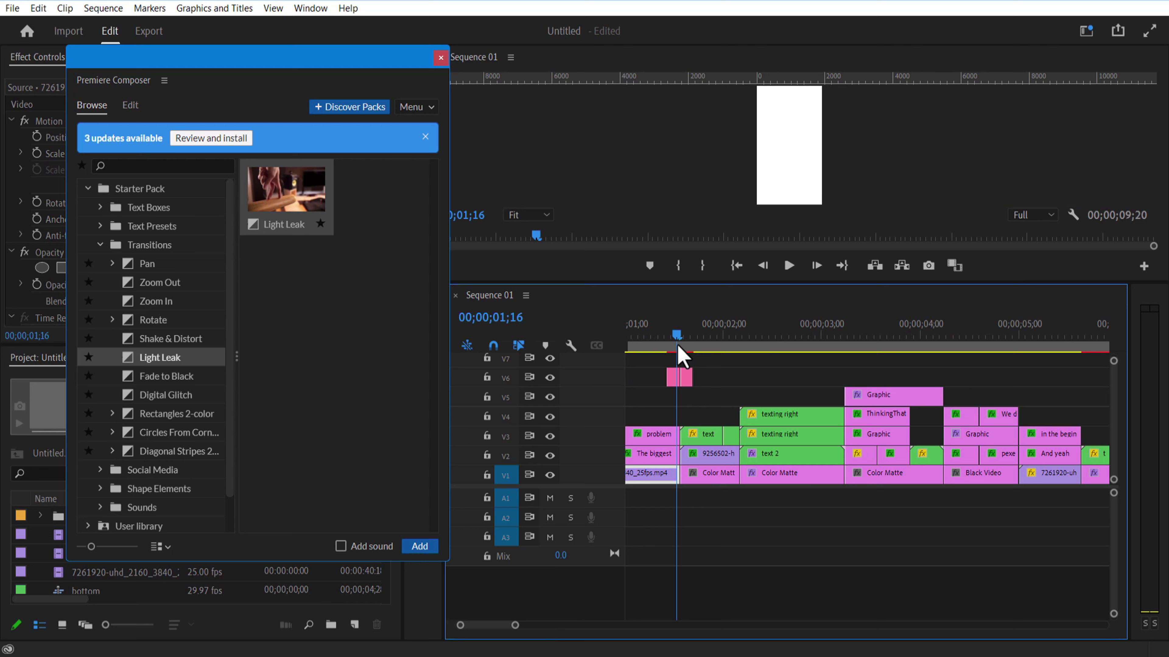
Step: Add the Rotate CCW transition above the text clips at 00;00;01;28
{"action": "left_click", "coordinate": [193, 322]}
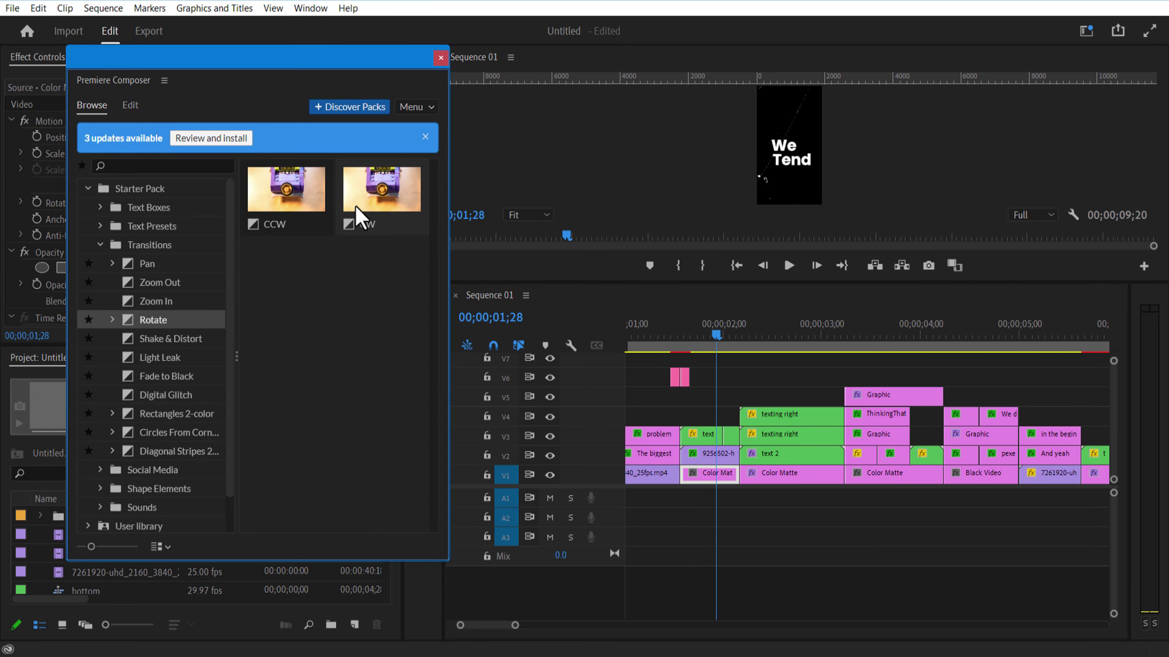
{"action": "left_click_drag", "start_coordinate": [295, 188], "coordinate": [717, 386]}
{"action": "left_click", "coordinate": [722, 341]}
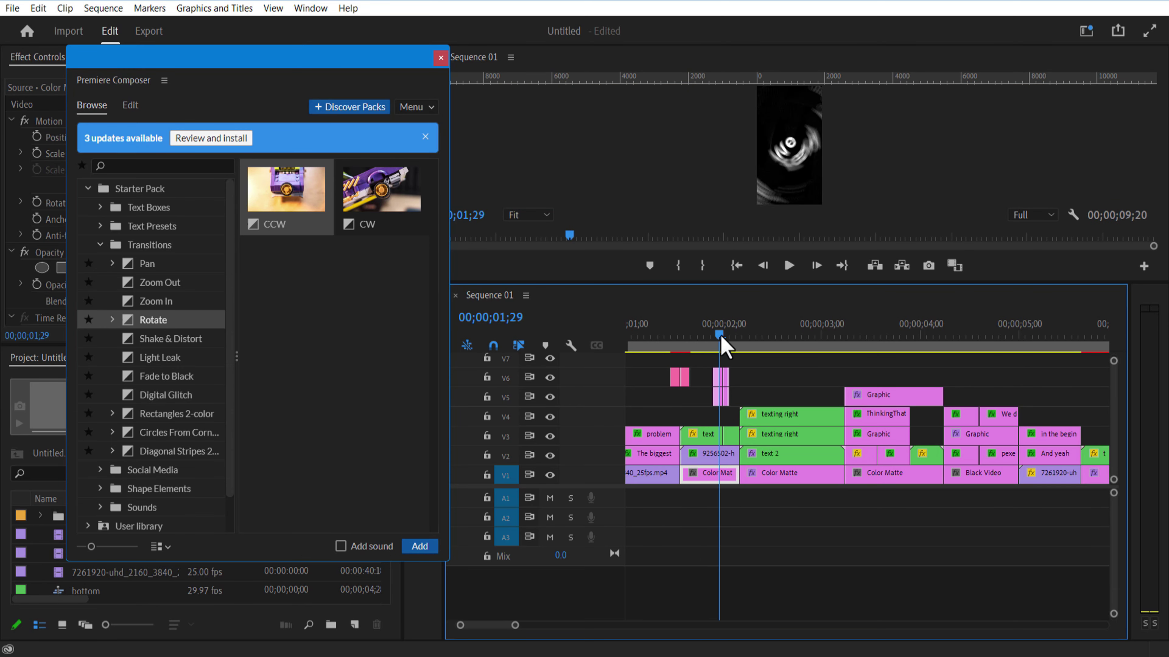
Step: Add Digital Glitch transitions on V6 and V7 around 00;00;03;07 and 00;00;03;28
{"action": "left_click_drag", "start_coordinate": [723, 342], "coordinate": [845, 336]}
{"action": "left_click", "coordinate": [165, 394]}
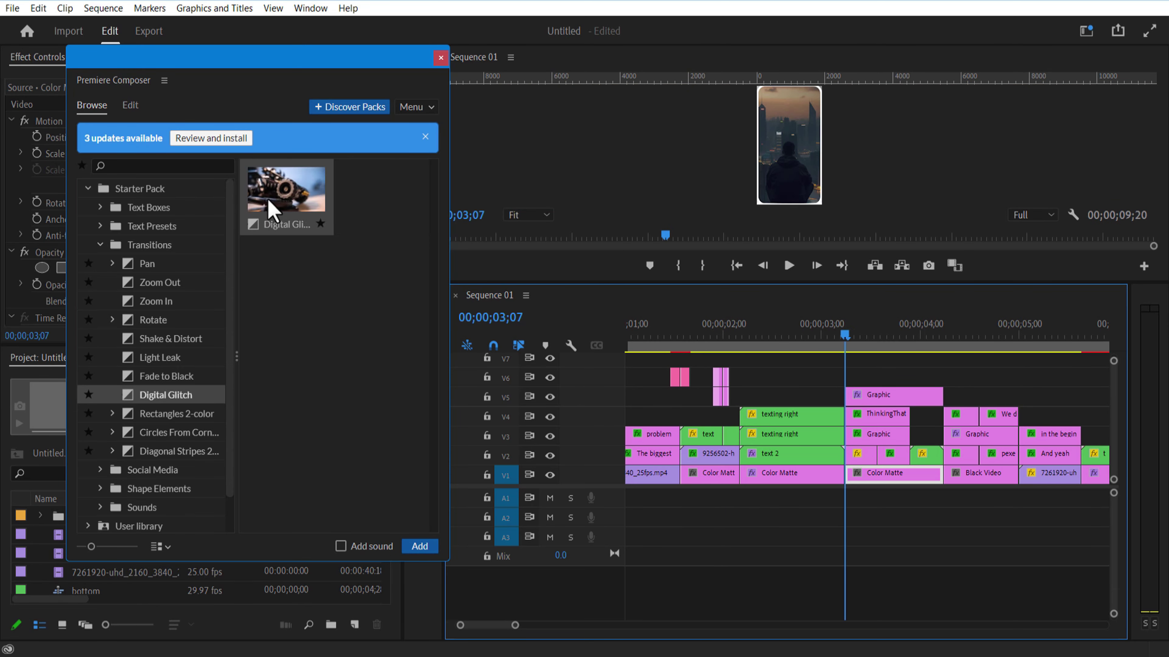
{"action": "left_click_drag", "start_coordinate": [272, 209], "coordinate": [870, 364]}
{"action": "left_click", "coordinate": [846, 347]}
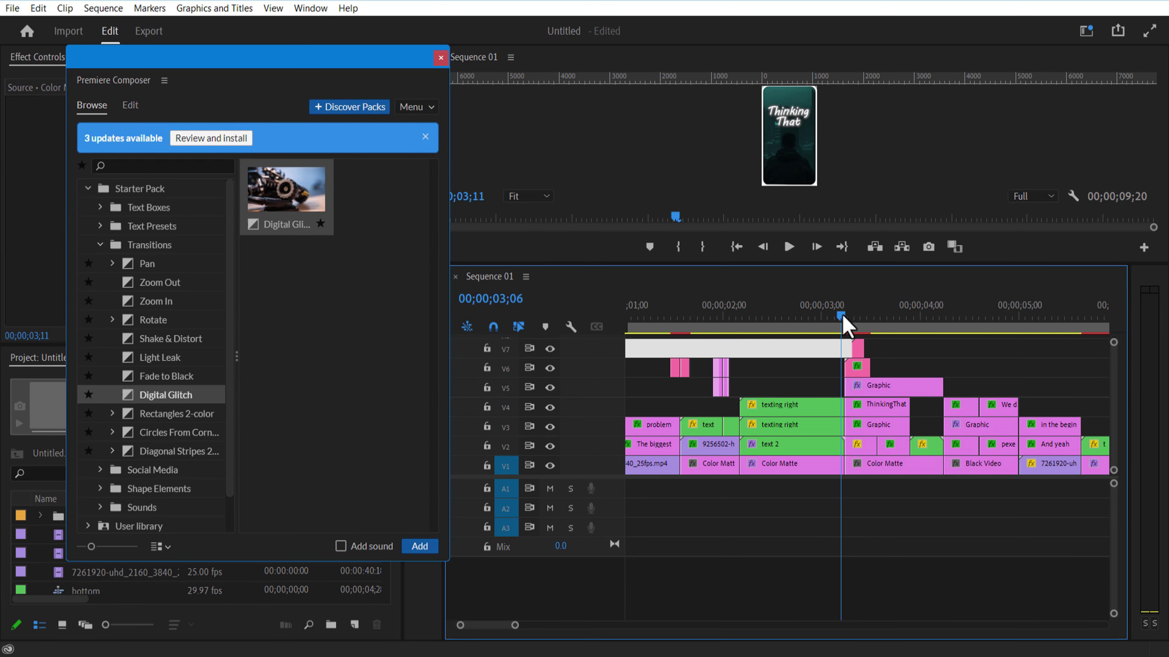
{"action": "left_click_drag", "start_coordinate": [841, 316], "coordinate": [902, 331]}
{"action": "left_click_drag", "start_coordinate": [883, 372], "coordinate": [931, 322]}
{"action": "left_click", "coordinate": [910, 316]}
Step: Add the Shake & Distort transition over the clips after 00;00;04;00 and the Zoom In transition at the 00;00;05;19 cut
{"action": "left_click", "coordinate": [180, 341]}
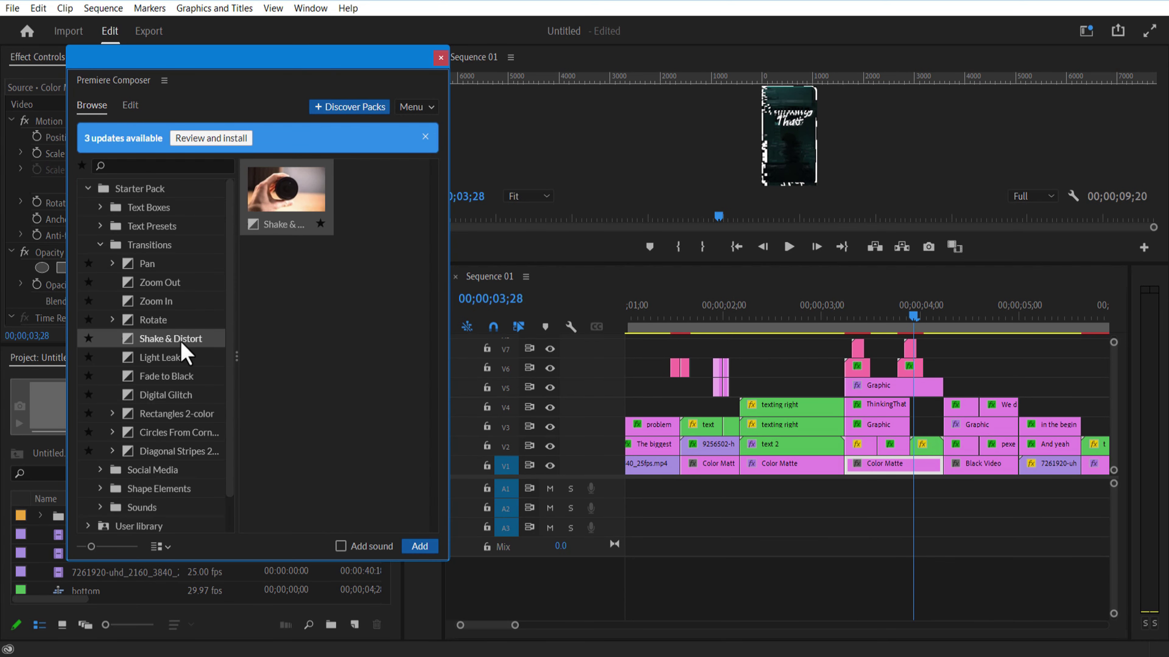
{"action": "left_click_drag", "start_coordinate": [181, 345], "coordinate": [1013, 379]}
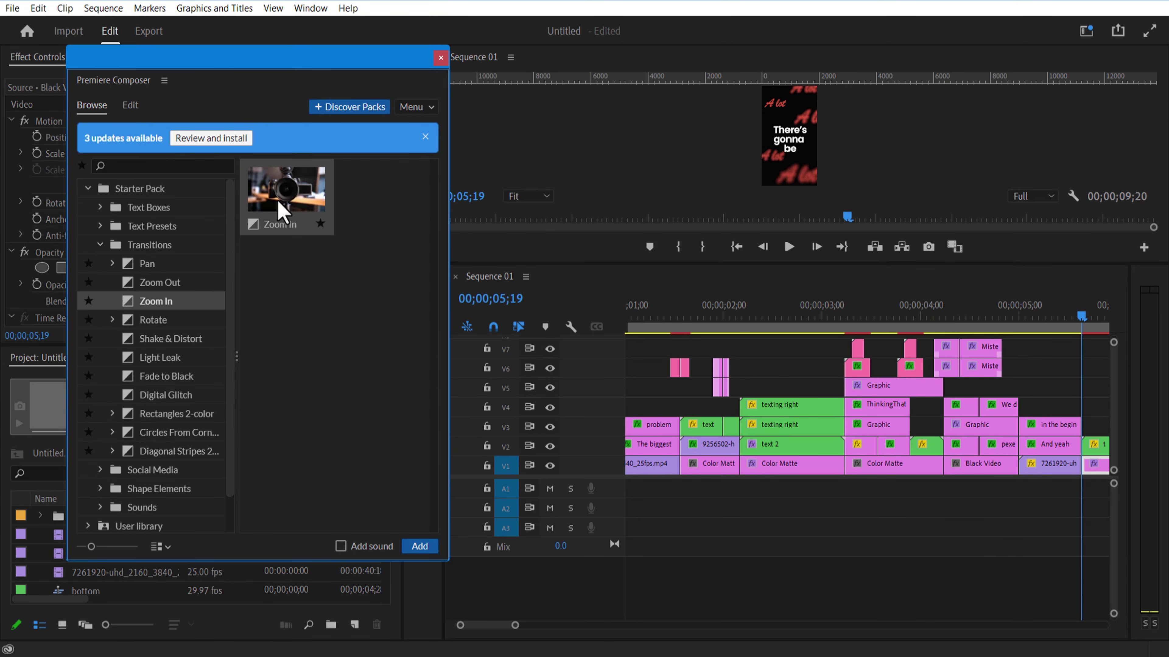
{"action": "left_click", "coordinate": [170, 288]}
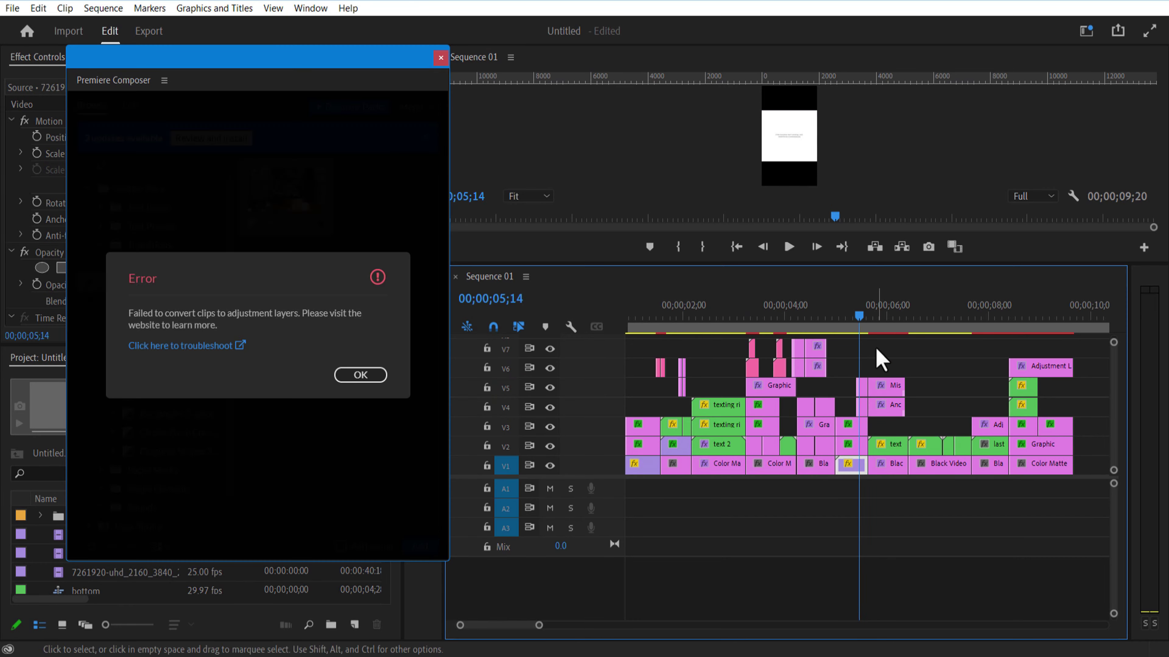
{"action": "left_click", "coordinate": [907, 321]}
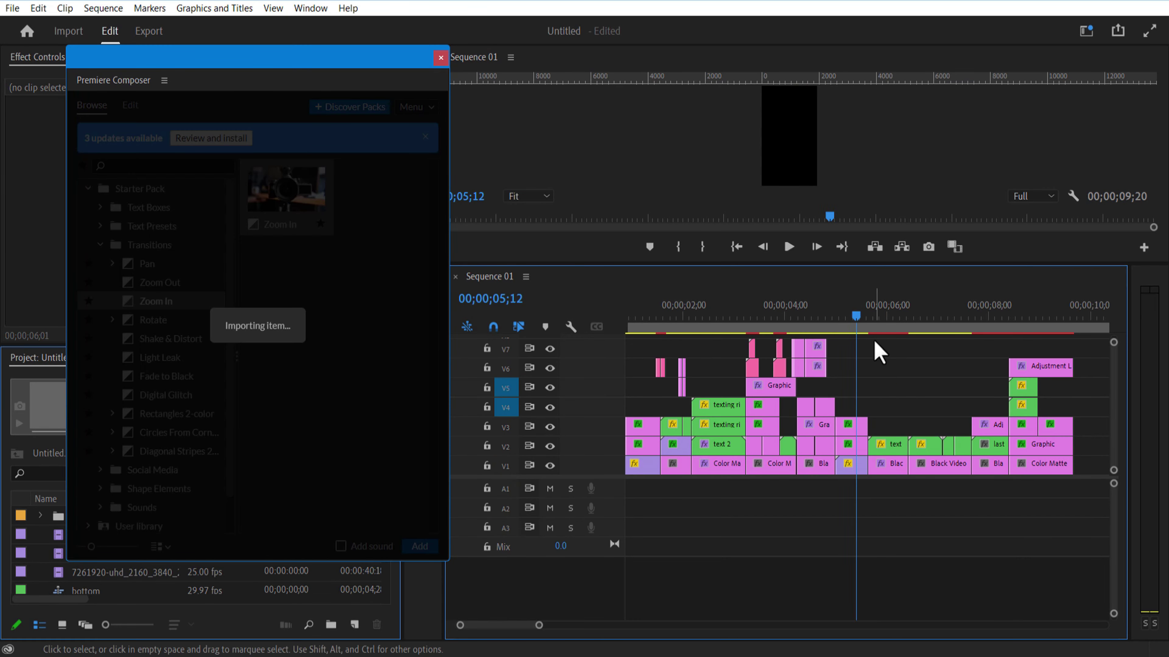
Step: Add the Pan Bottom transition near 00;00;07;02, where text 6 changes to text 7
{"action": "left_click_drag", "start_coordinate": [538, 625], "coordinate": [502, 625]}
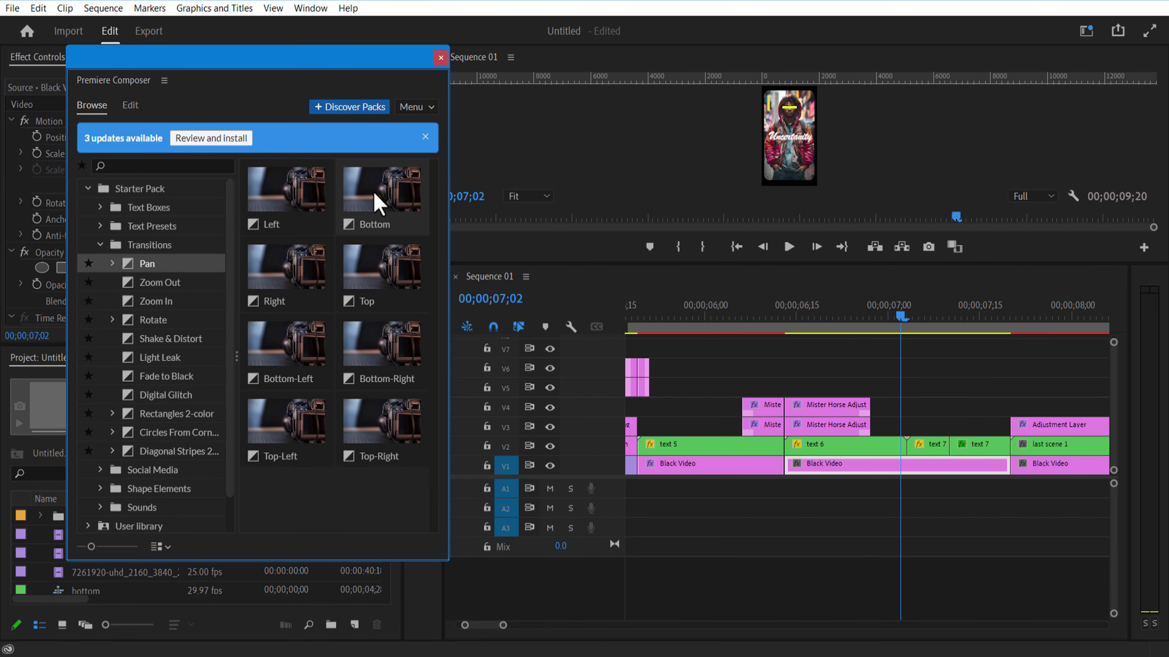
{"action": "left_click_drag", "start_coordinate": [379, 196], "coordinate": [918, 360]}
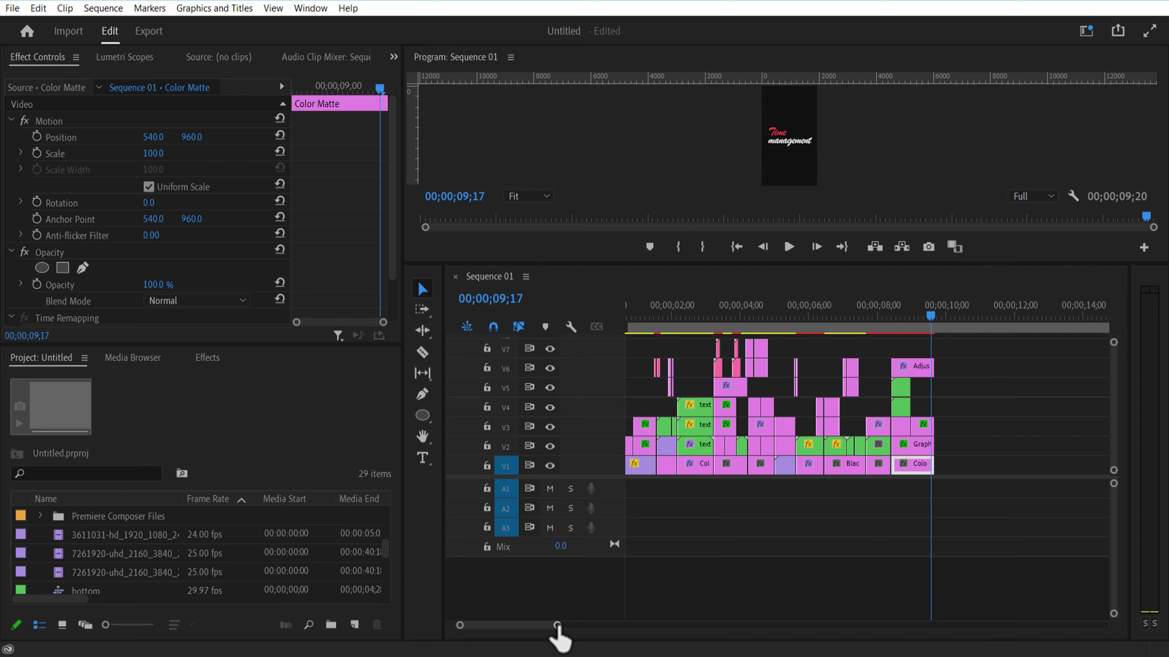
{"action": "left_click_drag", "start_coordinate": [556, 627], "coordinate": [535, 632]}
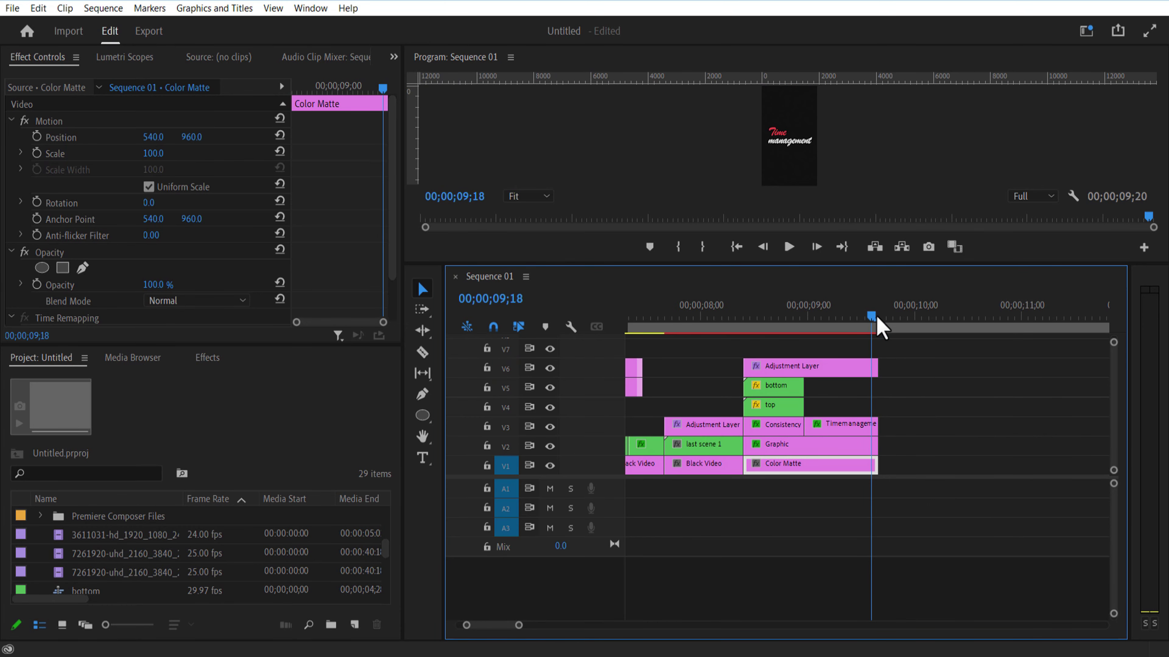
{"action": "left_click_drag", "start_coordinate": [877, 319], "coordinate": [880, 318]}
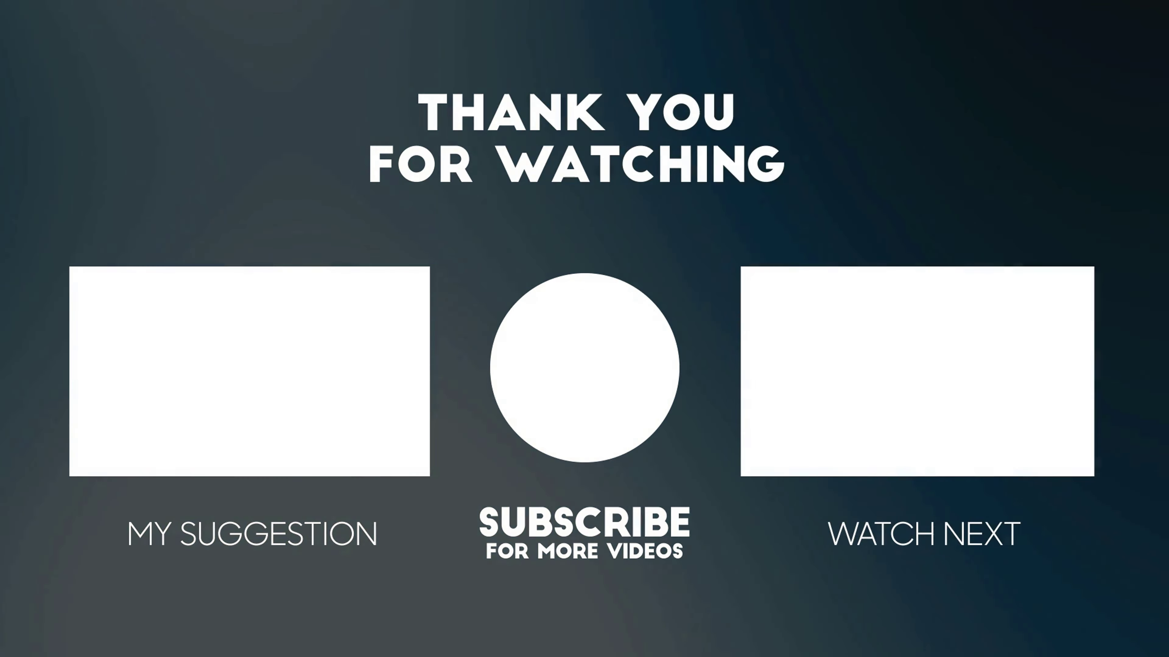